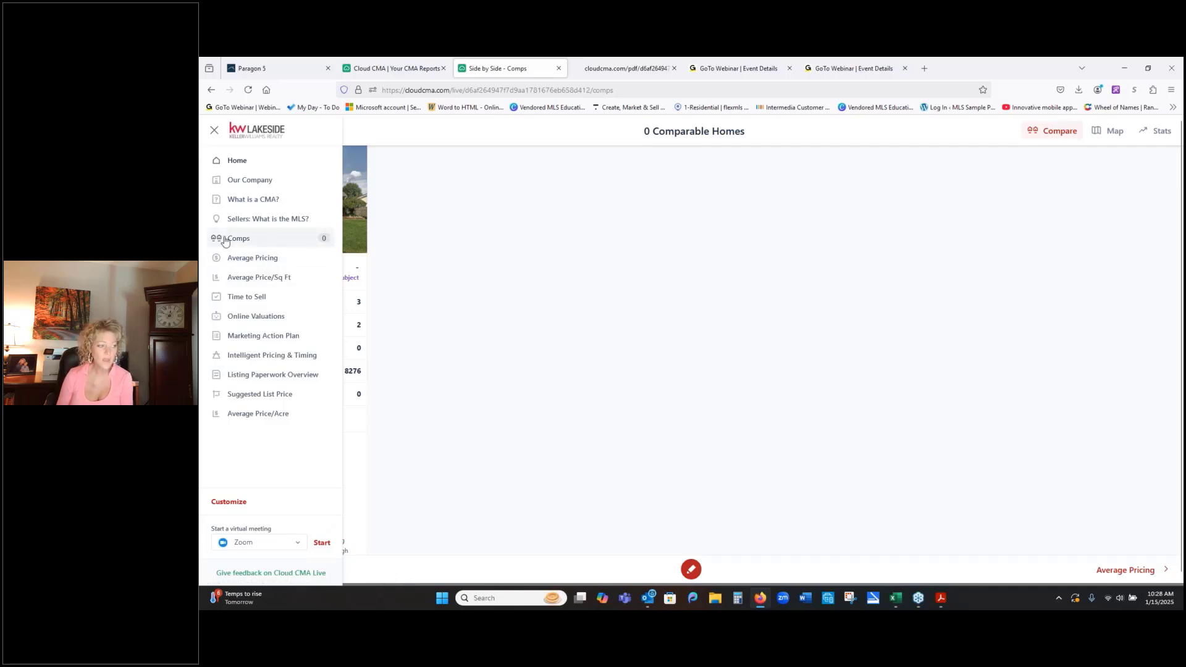
- Return to the CMA report list and open the live version of the Happy Seller report for Wessel Dr
click(402, 73)
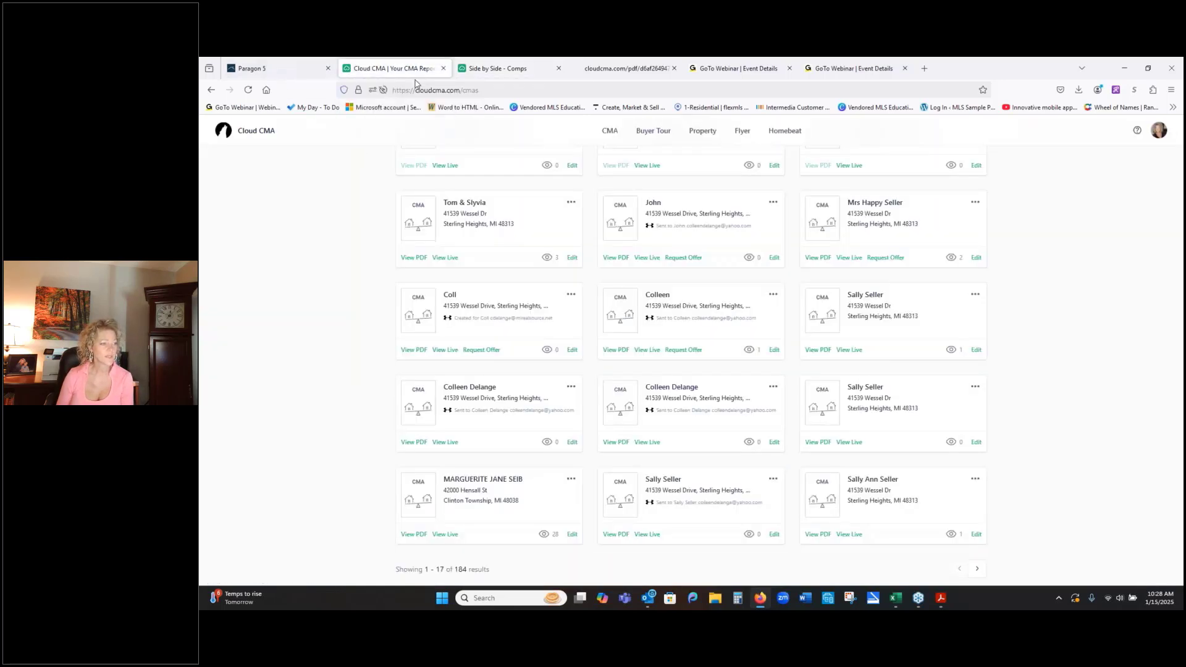
scroll(594, 229, up, 1)
scroll(594, 229, up, 3)
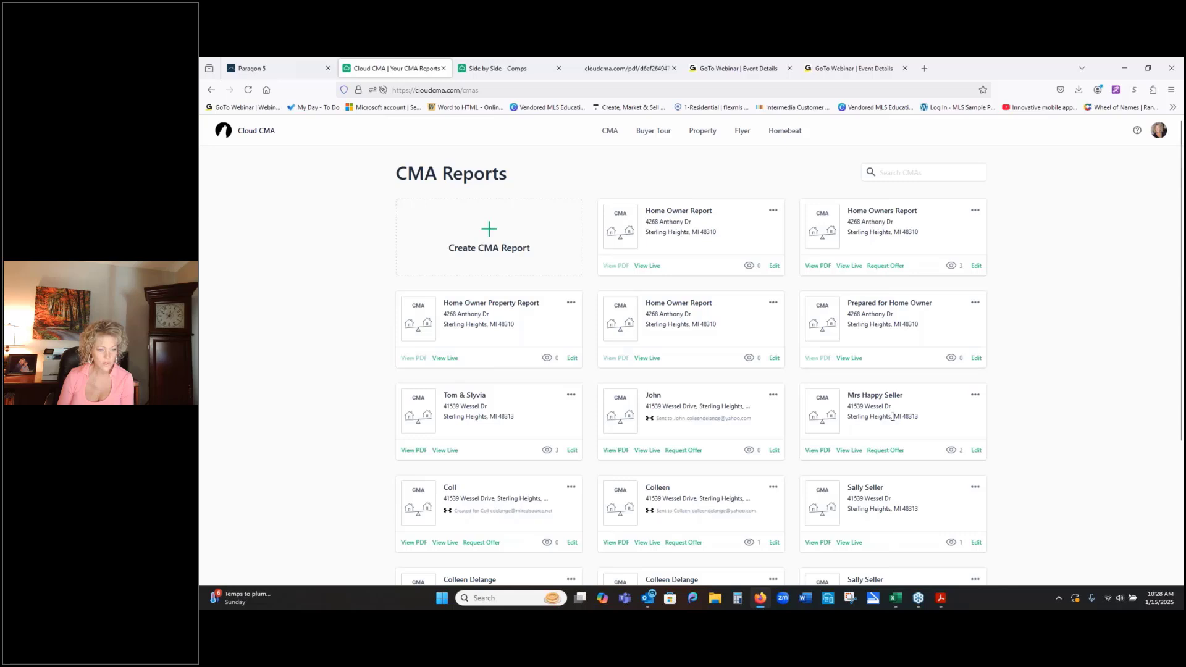
click(847, 452)
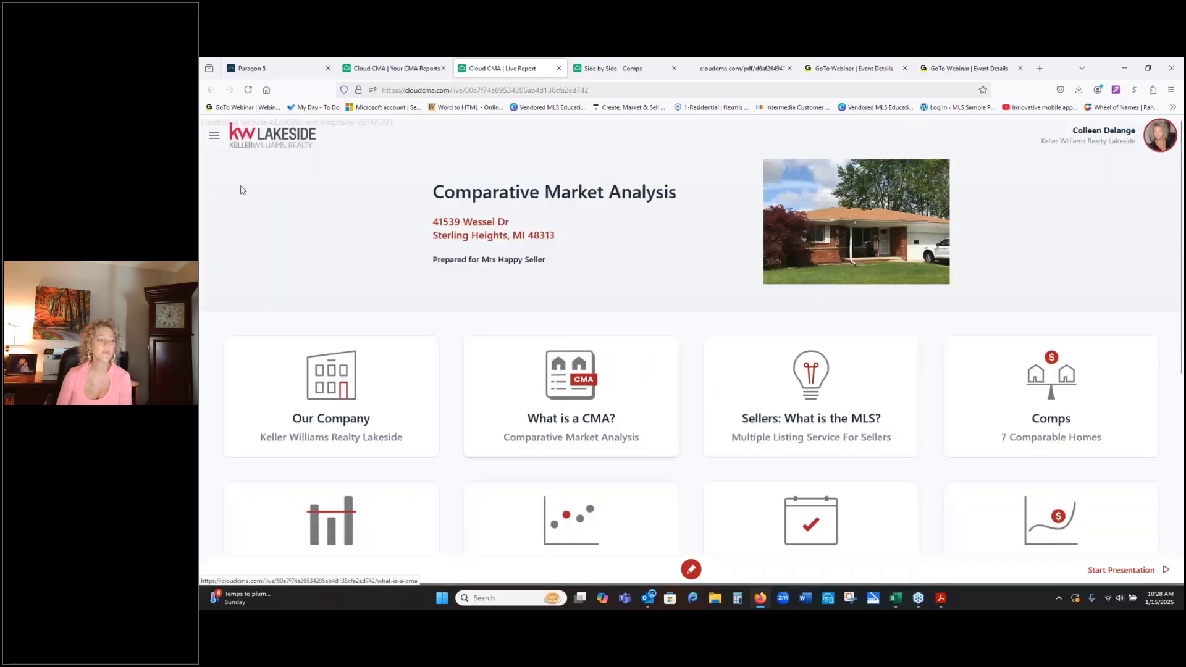
- Show the live report's comps side by side and move along to the further comparable homes
click(214, 135)
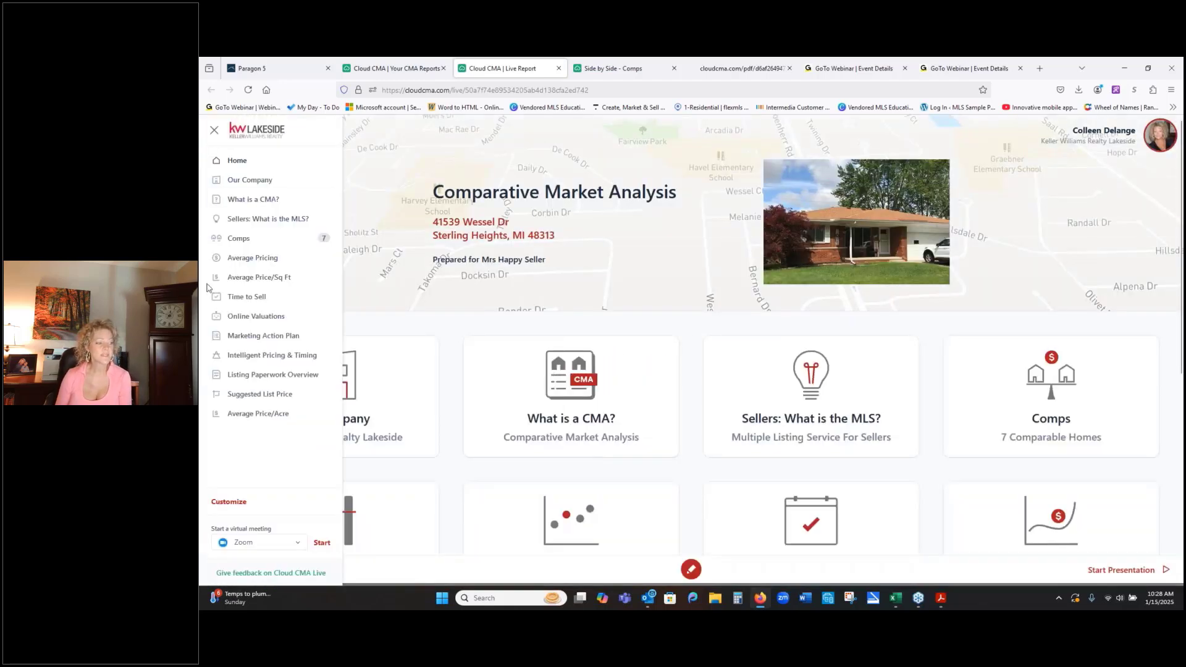
click(260, 240)
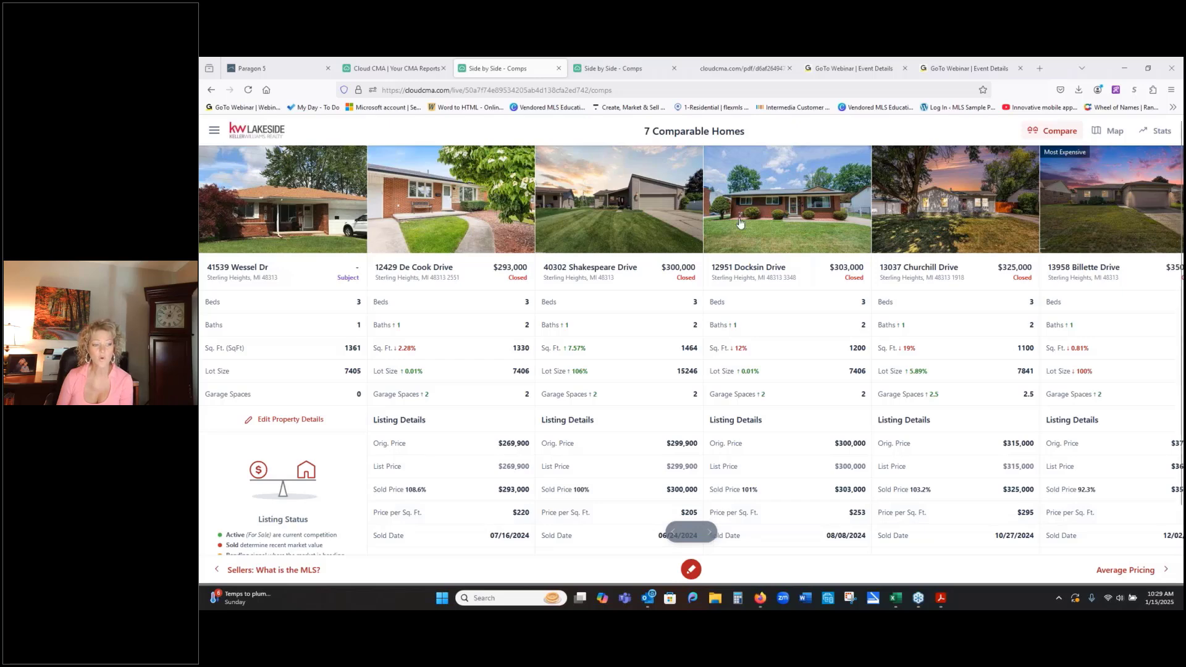
click(709, 532)
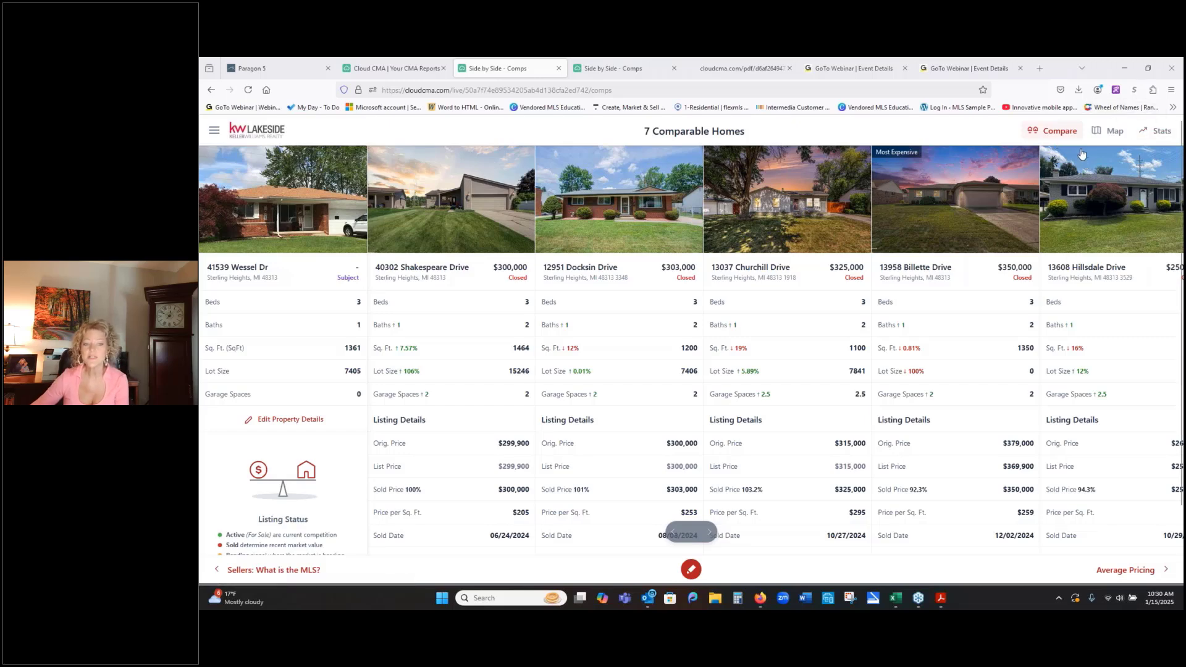
- Inspect the closed Bender Drive listing on the comps map and include the active Butler Drive listing as a comp
click(1115, 136)
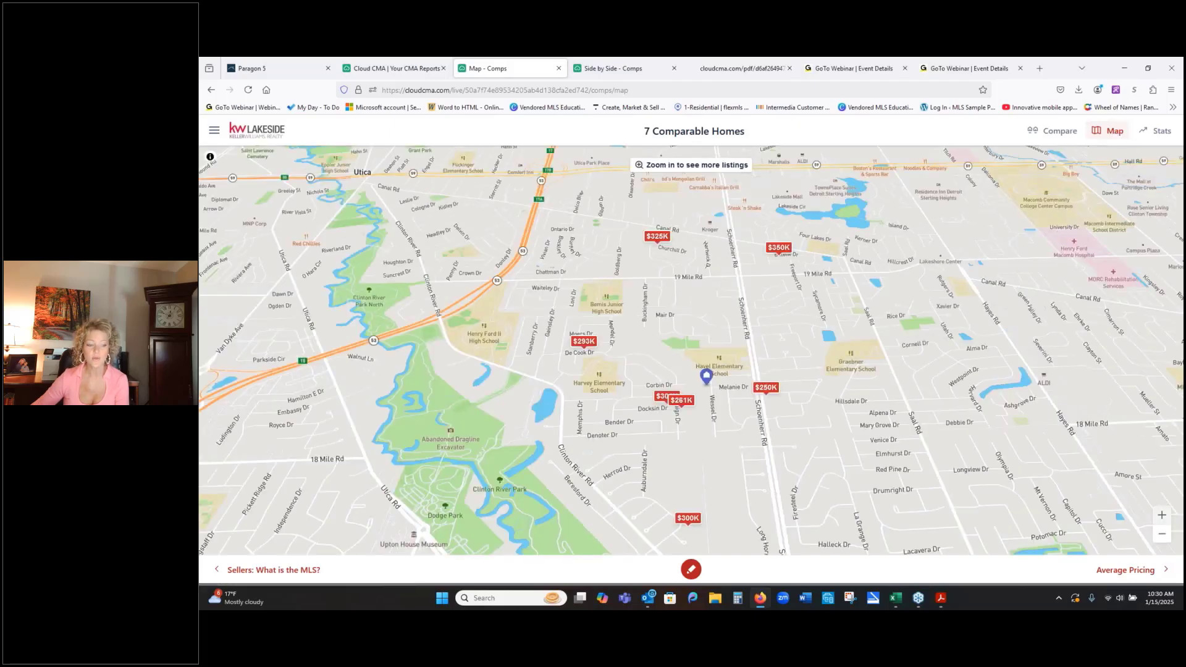
click(1162, 515)
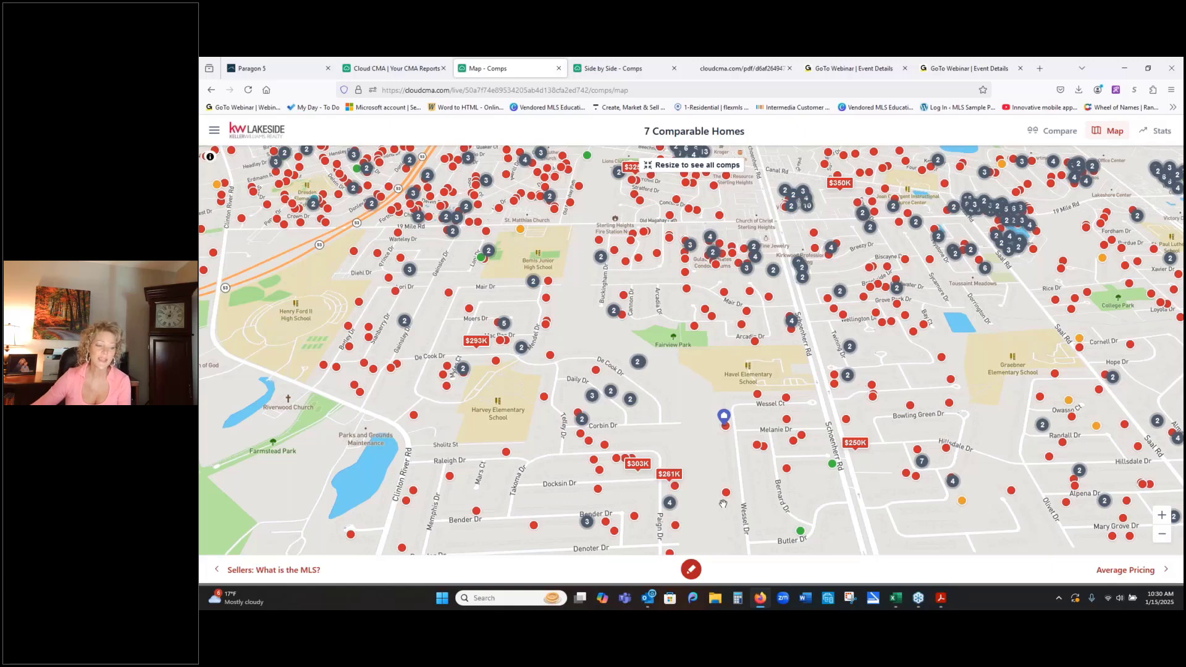
click(607, 524)
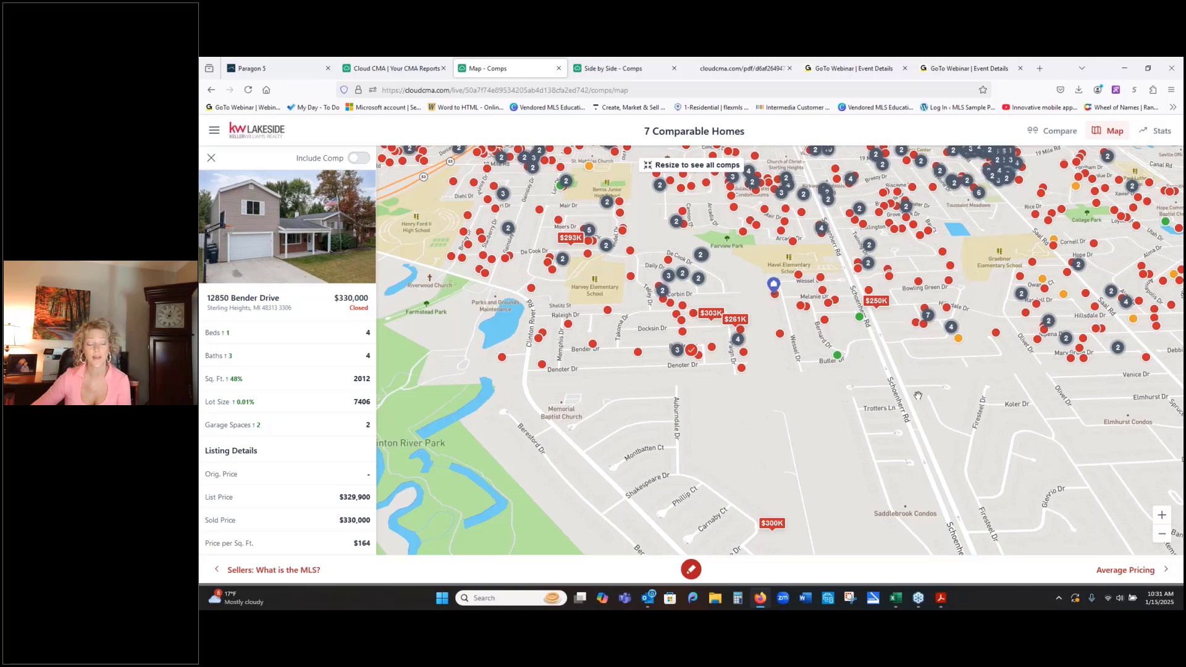
click(835, 357)
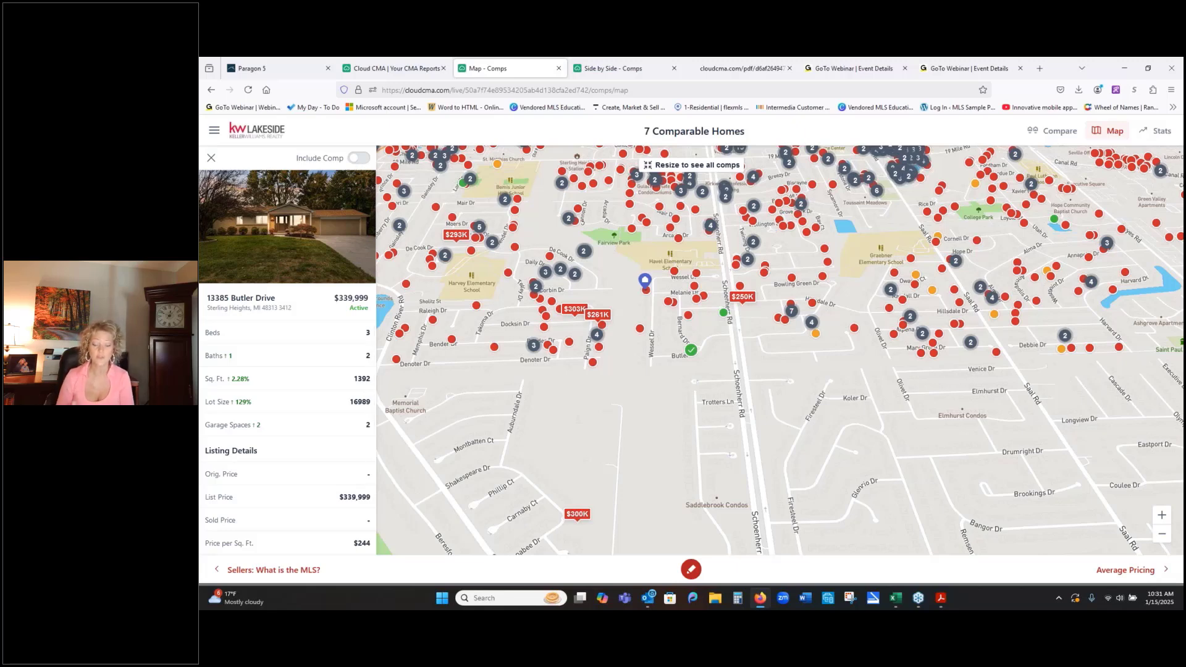
click(354, 160)
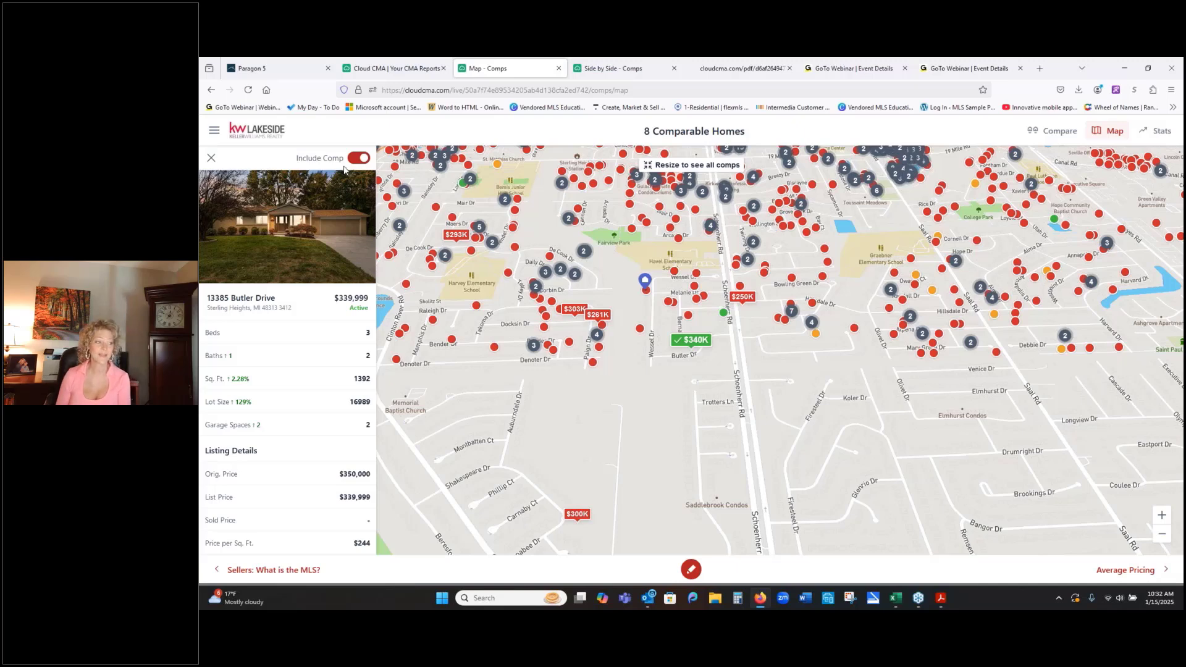
- Review the updated comps side by side and in the statistics table, and close the live report
click(1052, 133)
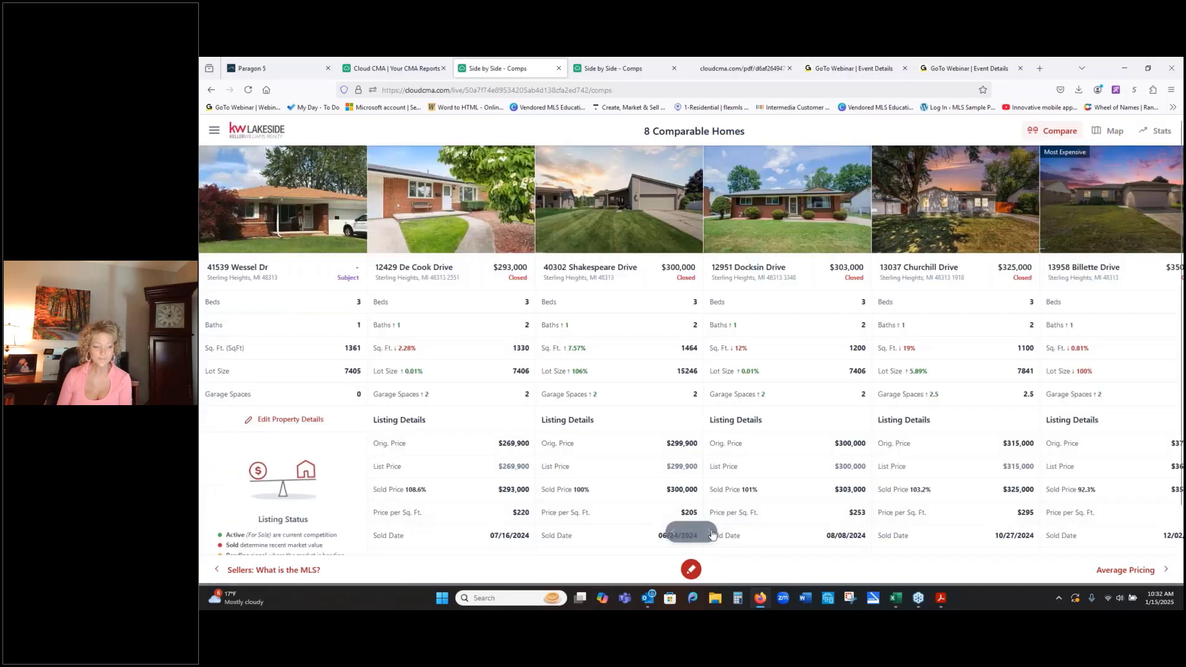
scroll(712, 535, right, 3)
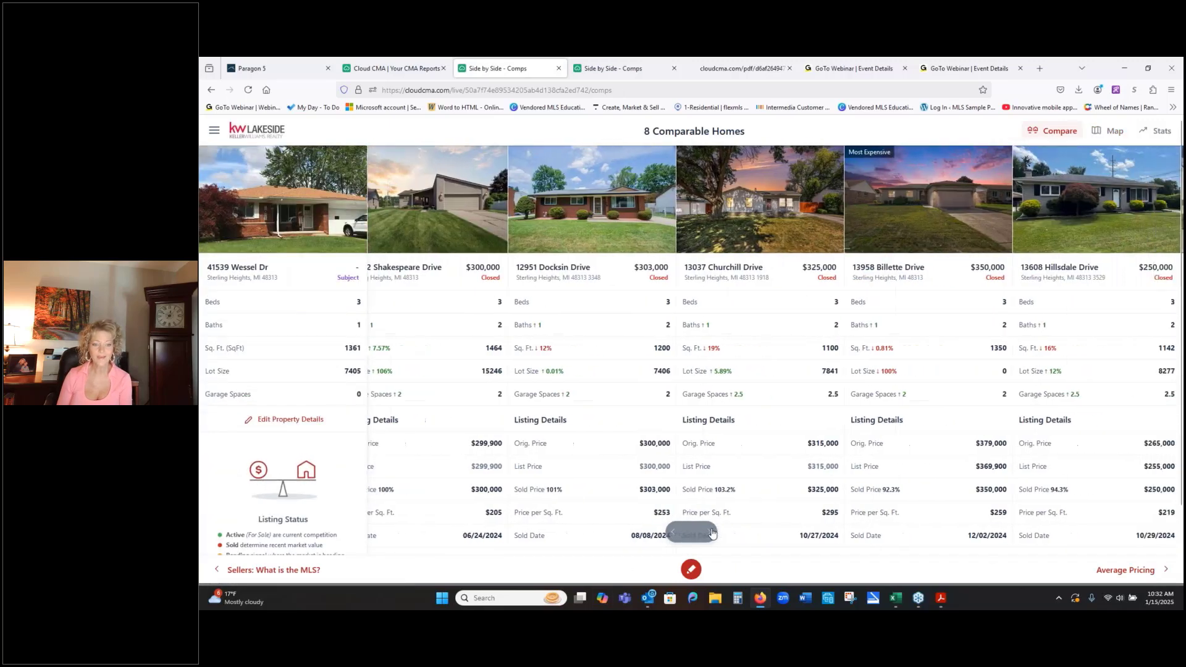
scroll(712, 533, right, 2)
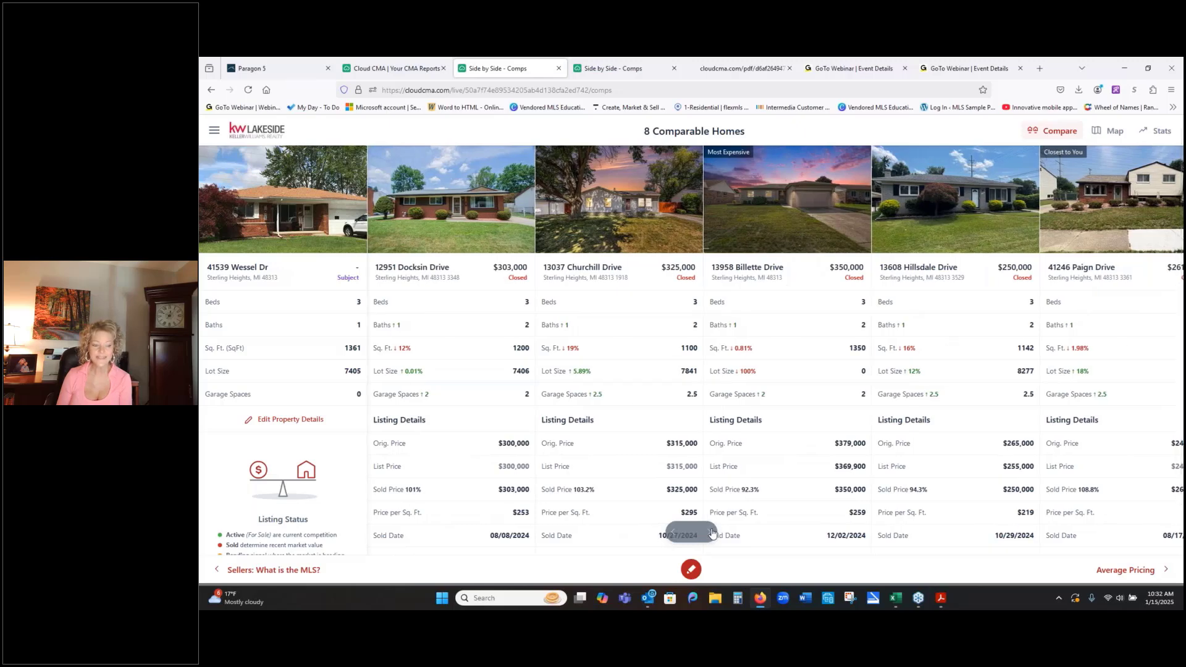
scroll(712, 533, right, 2)
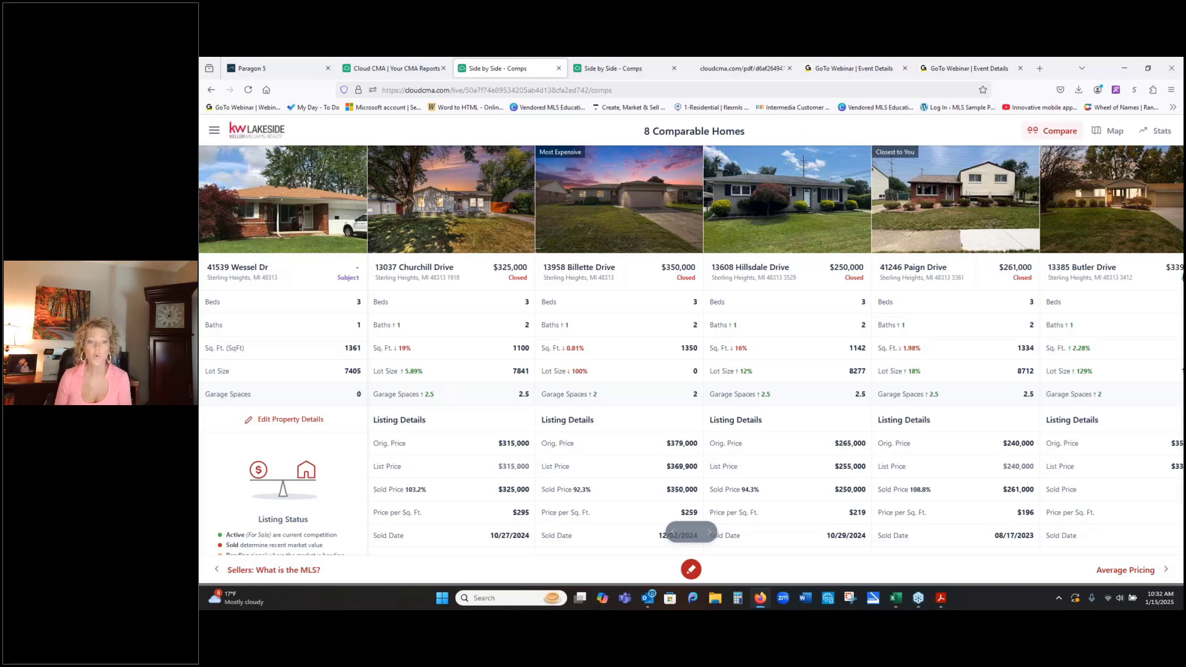
click(1162, 132)
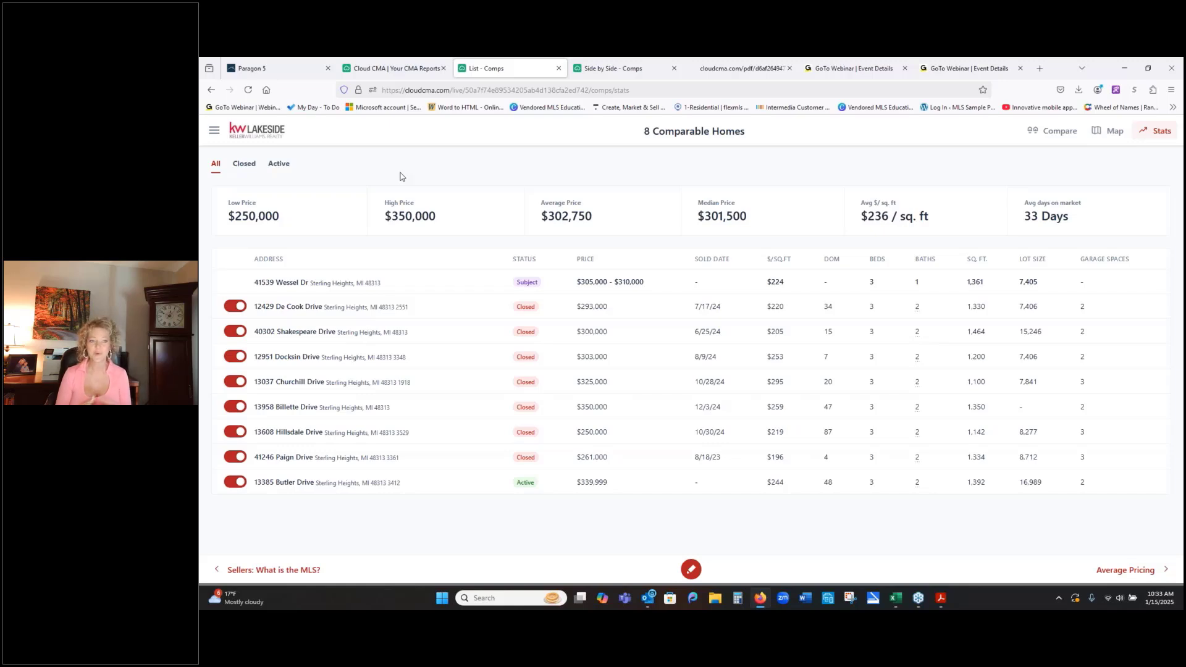
click(559, 68)
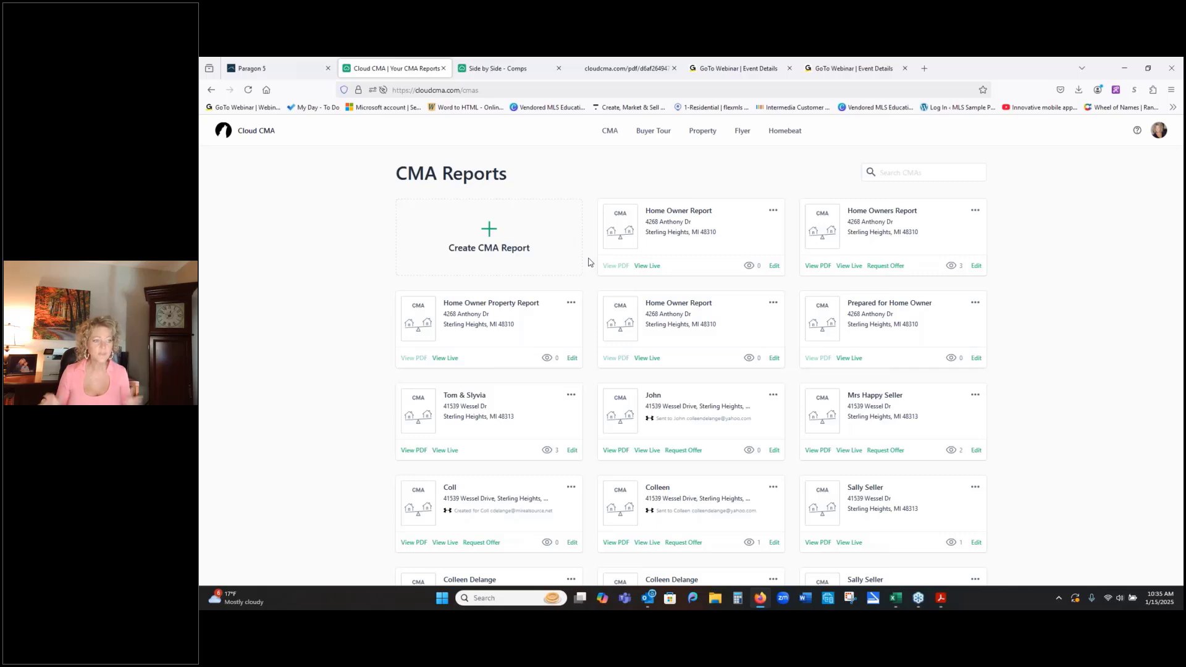
- Switch to Paragon 5, power-search the MLS for the subject property's address, and list all matching listings
click(281, 67)
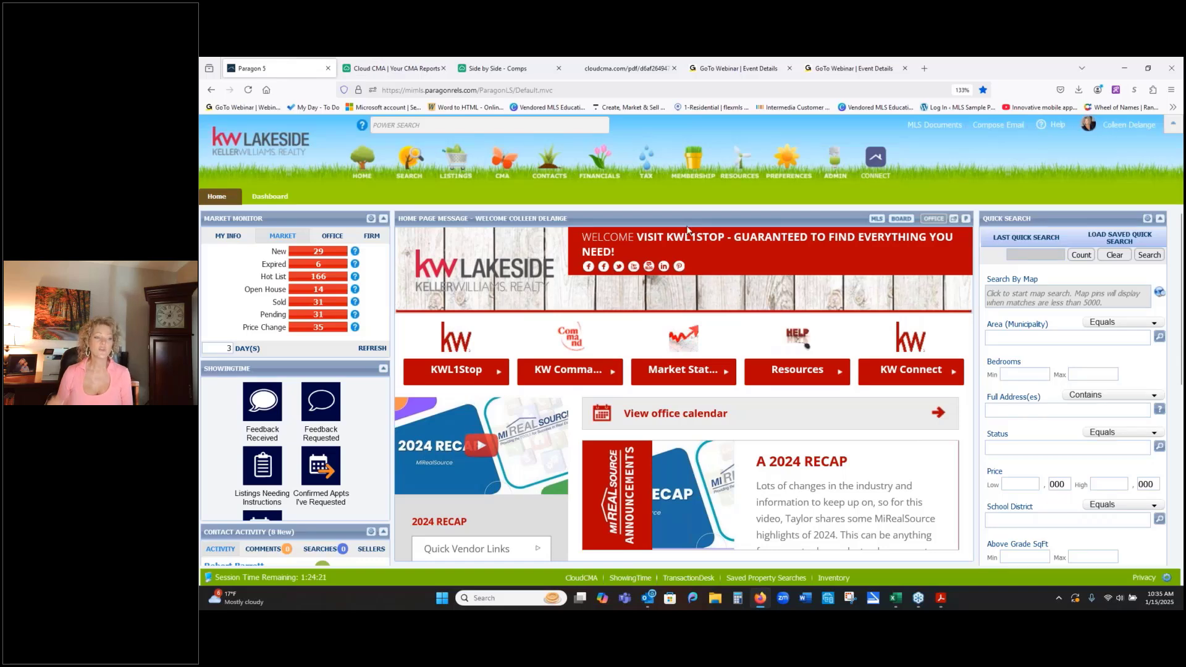
click(444, 126)
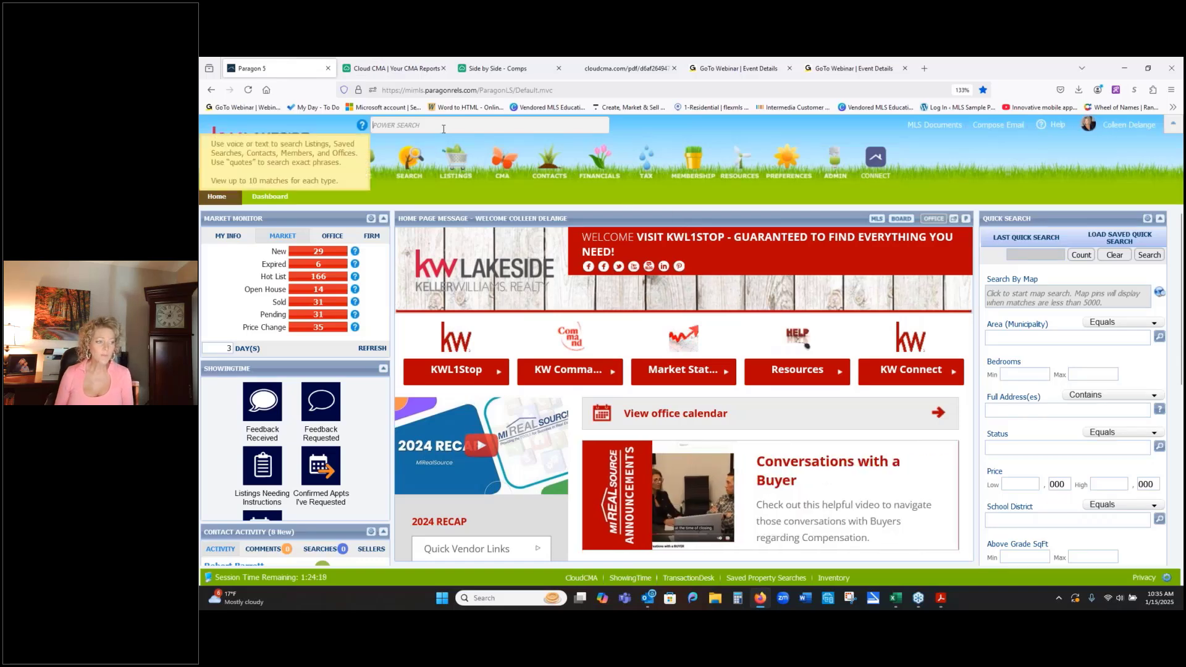
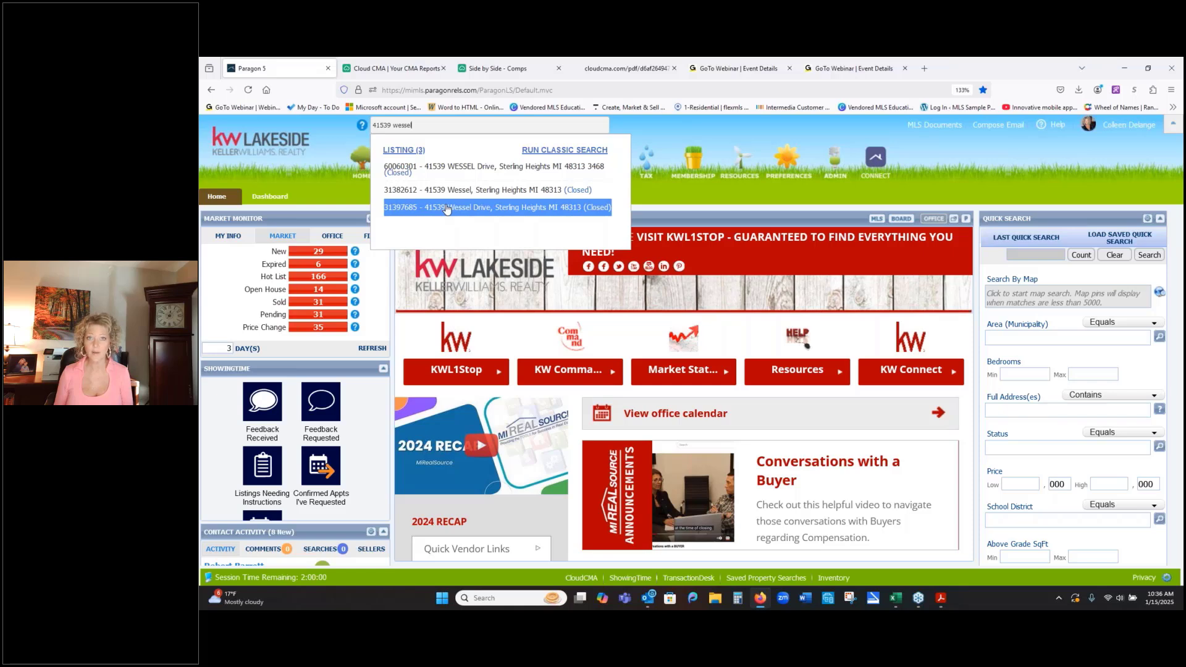
click(402, 151)
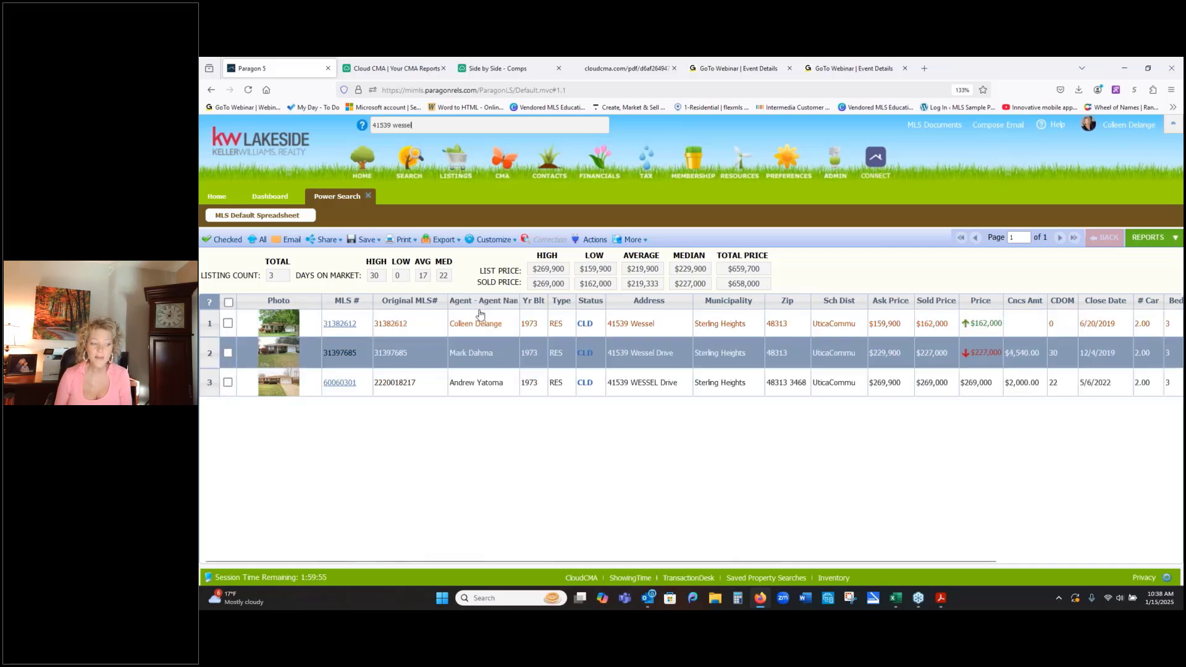
- Open the oldest matching listing's full agent report and step through the property's past listings to the most recent one
click(482, 239)
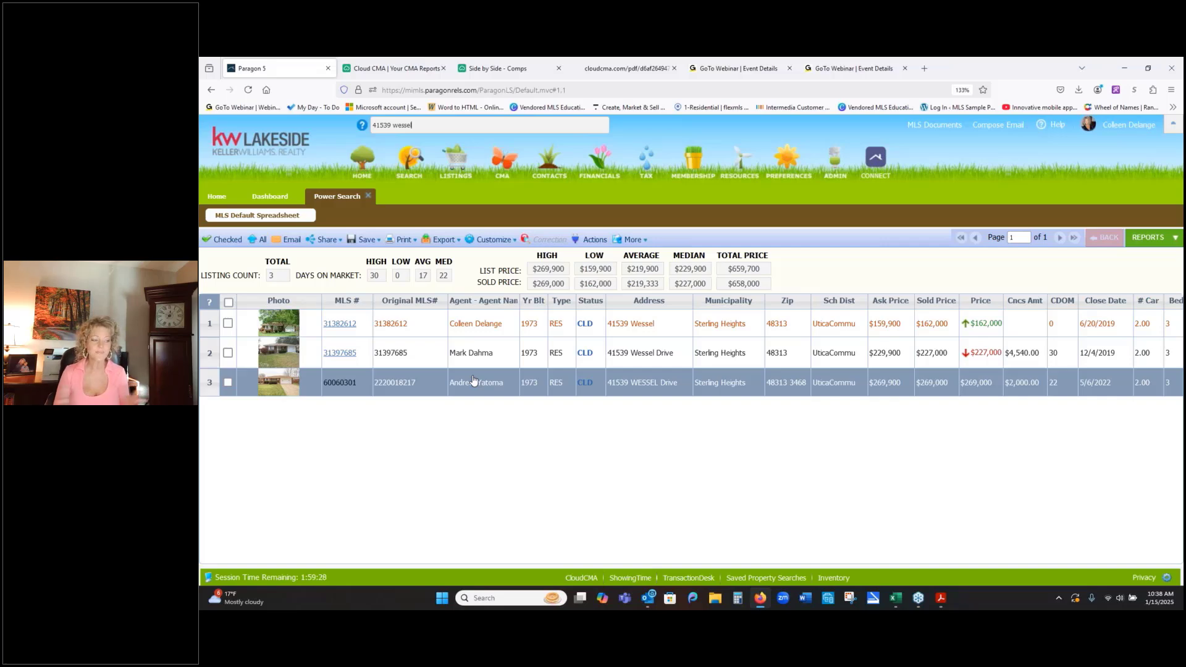
click(341, 323)
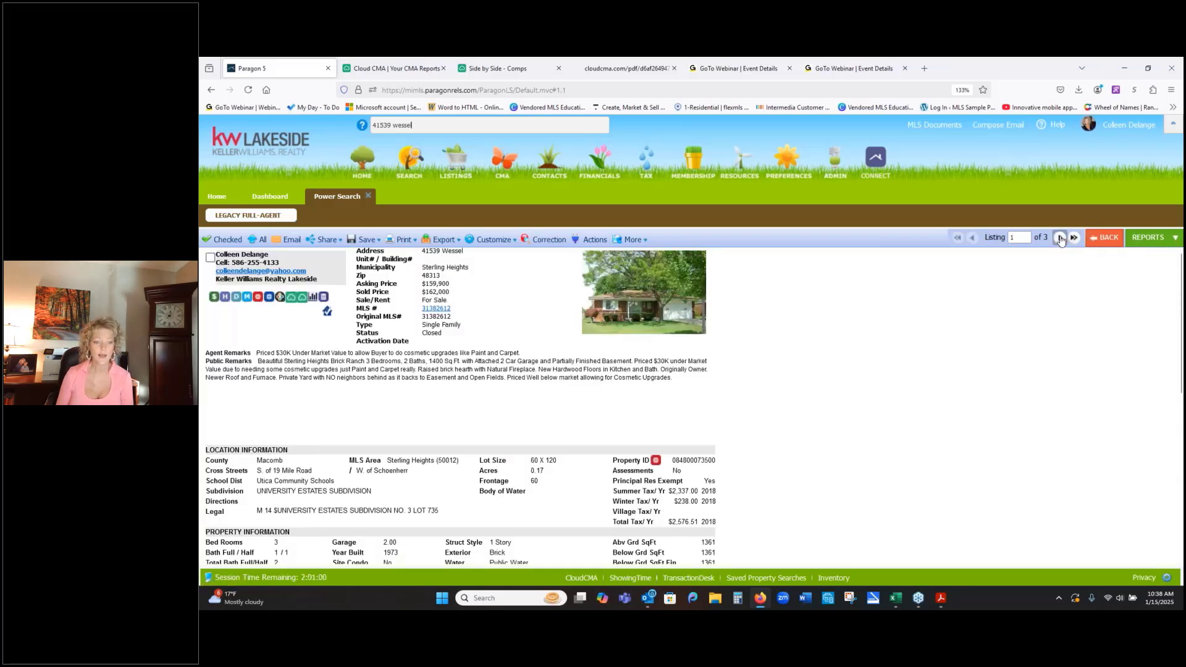
scroll(849, 387, down, 3)
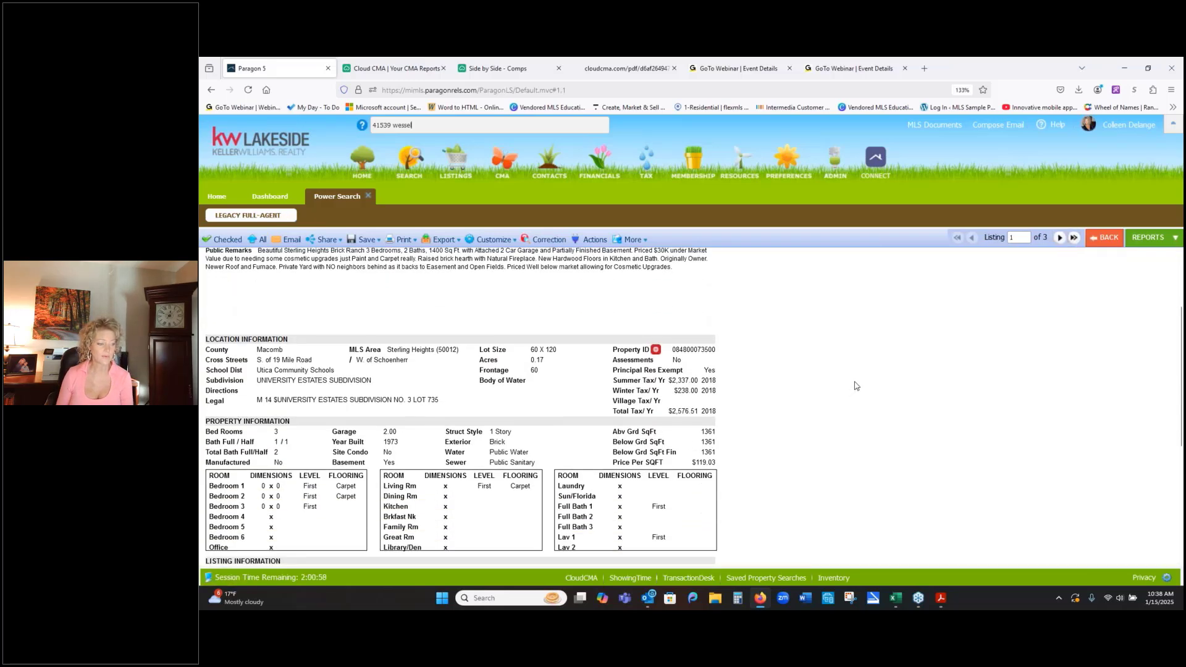
scroll(854, 386, up, 3)
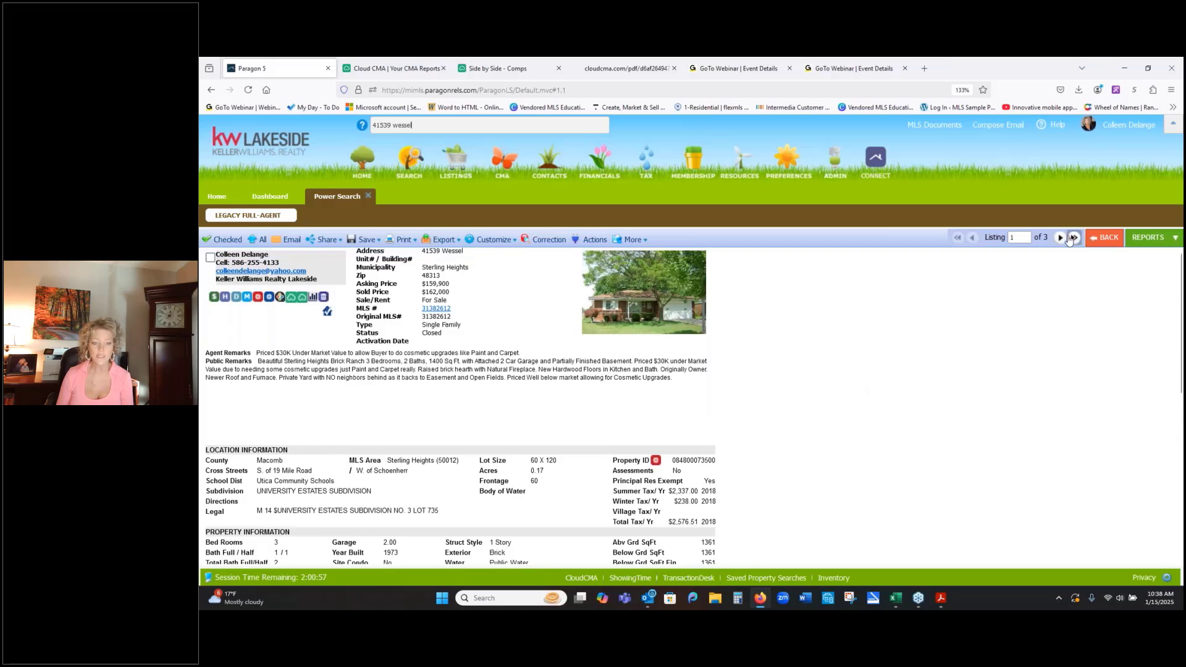
click(1060, 238)
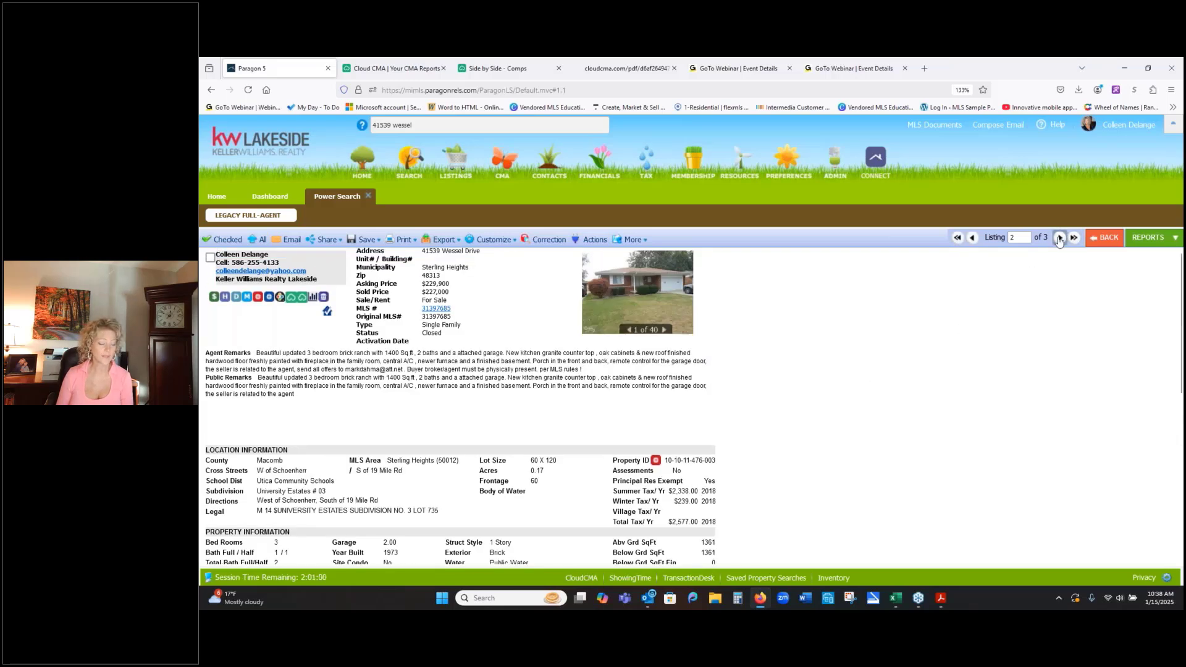
click(1060, 238)
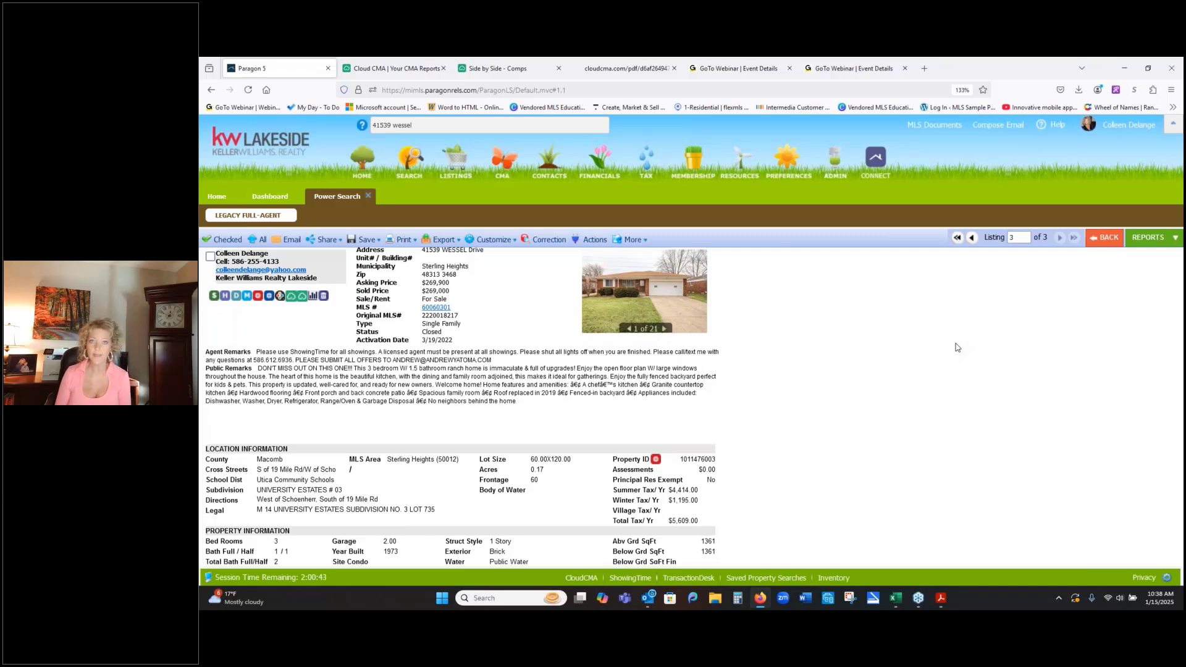
- Examine the most recent listing's property, listing, sold and features sections down to the end of the report
scroll(957, 346, down, 3)
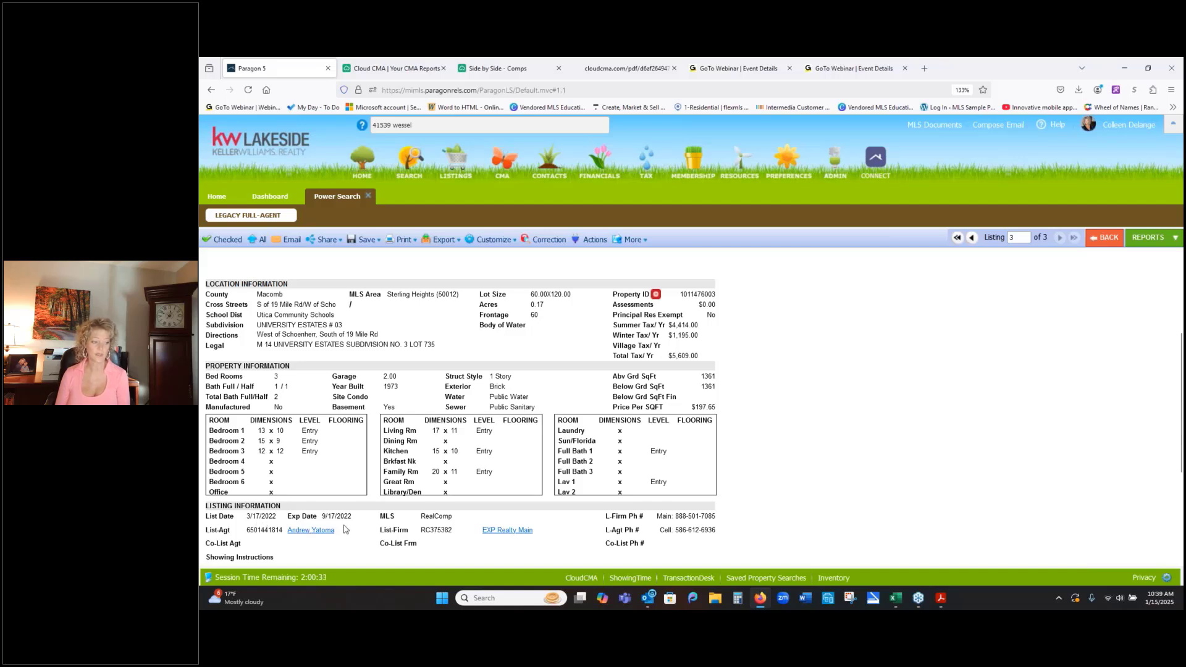
scroll(344, 530, down, 1)
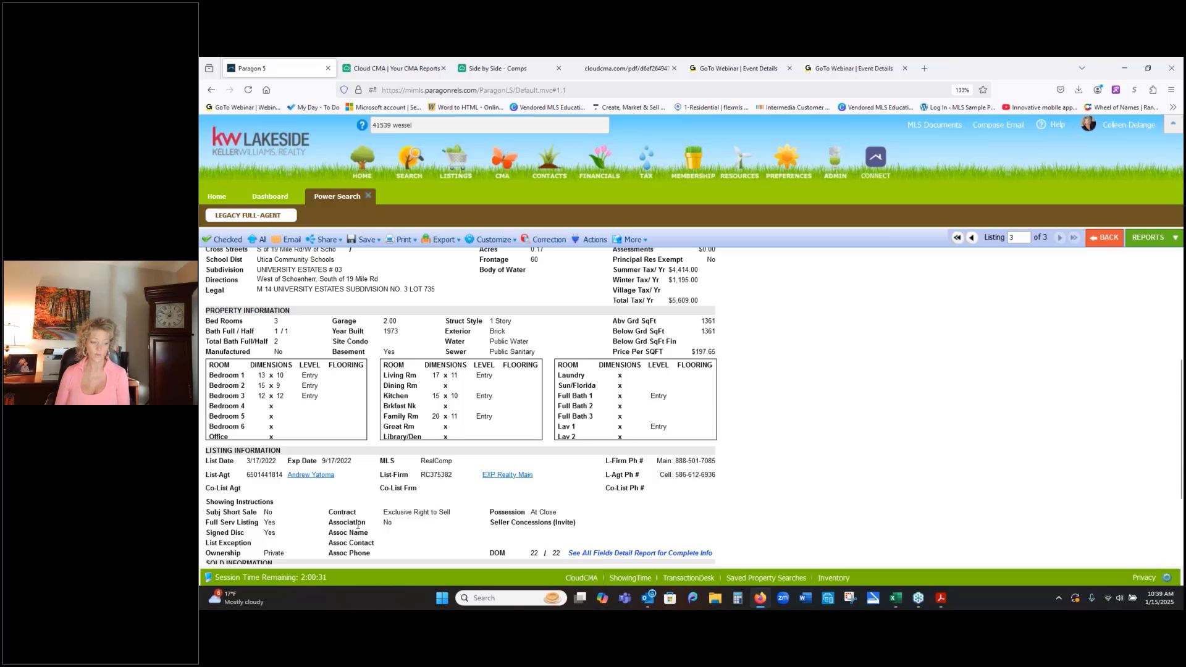
scroll(822, 529, down, 2)
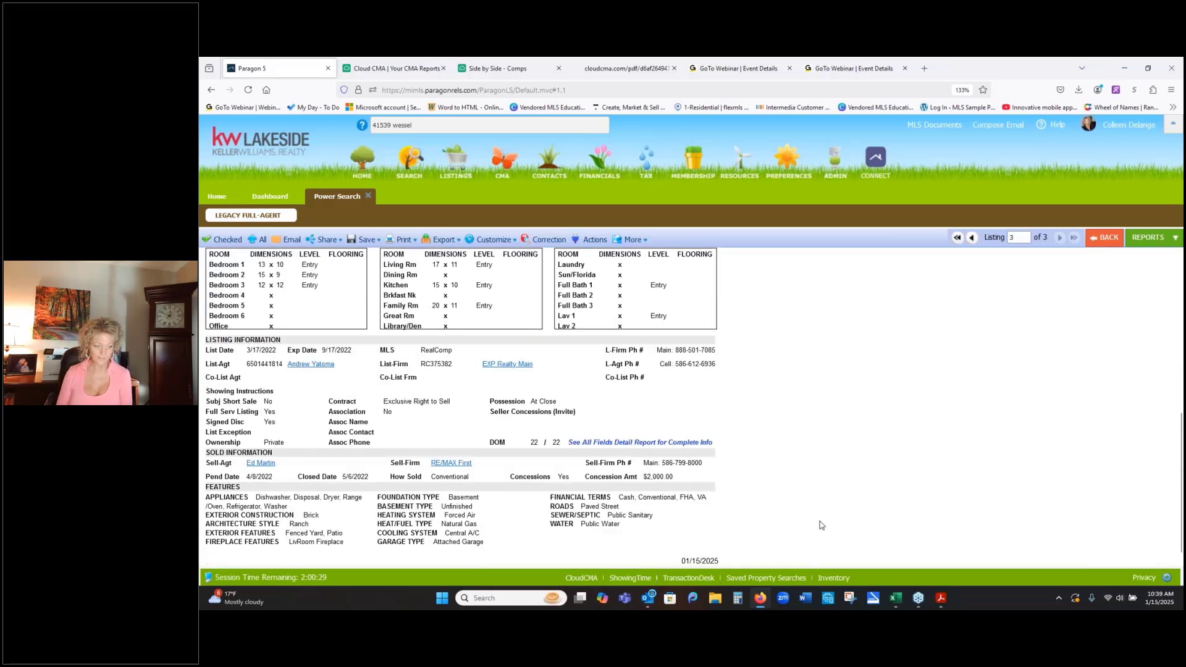
scroll(822, 528, up, 4)
scroll(819, 525, up, 1)
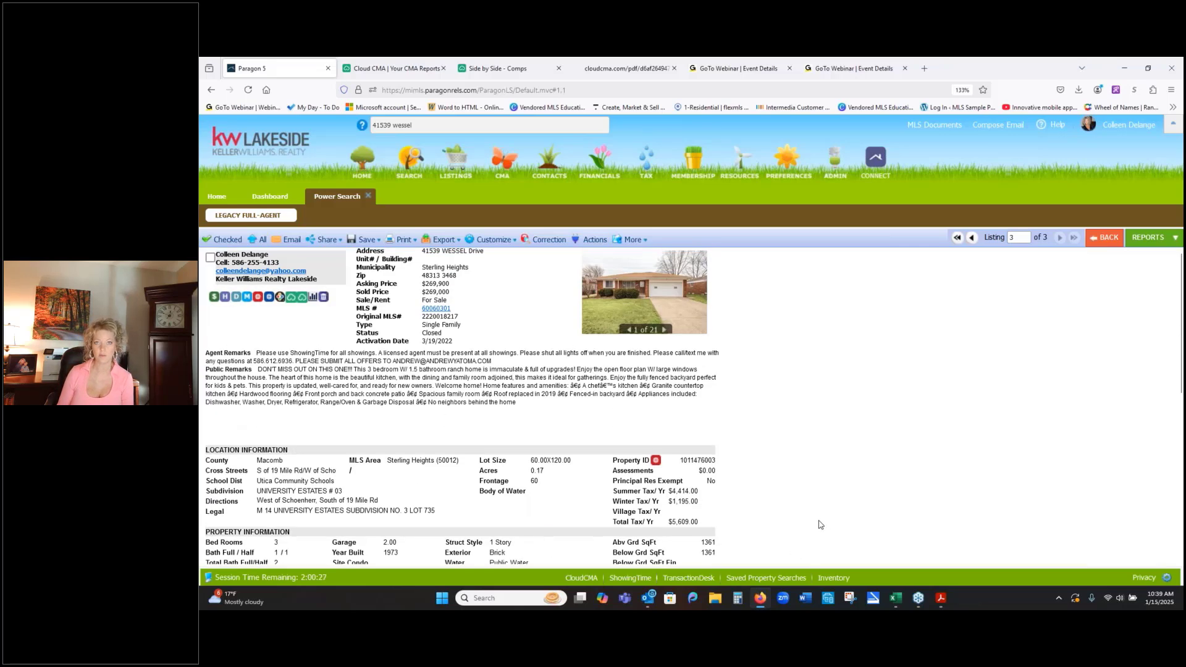
scroll(821, 512, down, 6)
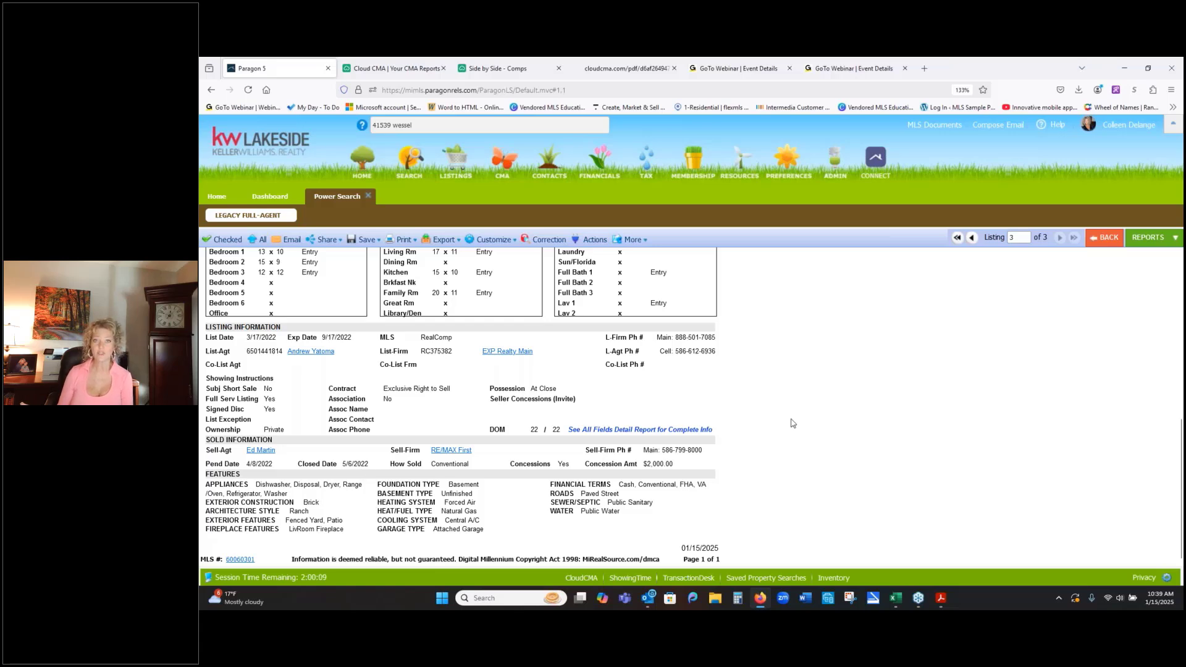
- Return to the beginning of the most recent listing's report and open the property's Realist tax record
scroll(790, 420, up, 3)
scroll(790, 420, down, 3)
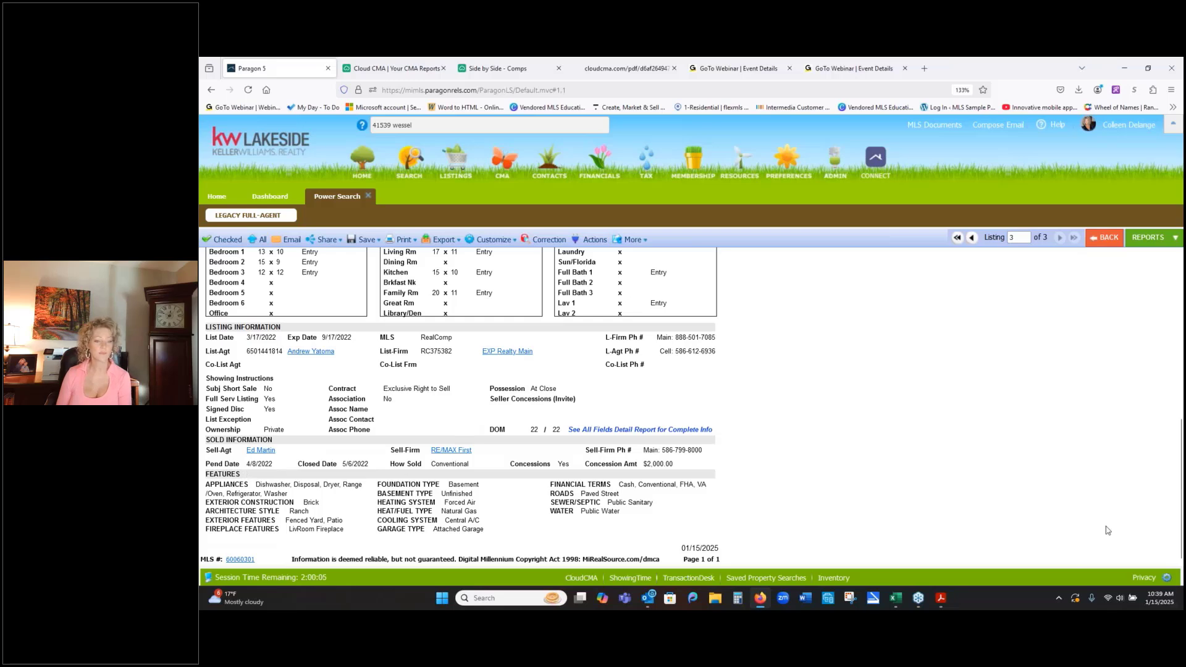
scroll(1093, 518, up, 3)
scroll(1093, 519, up, 2)
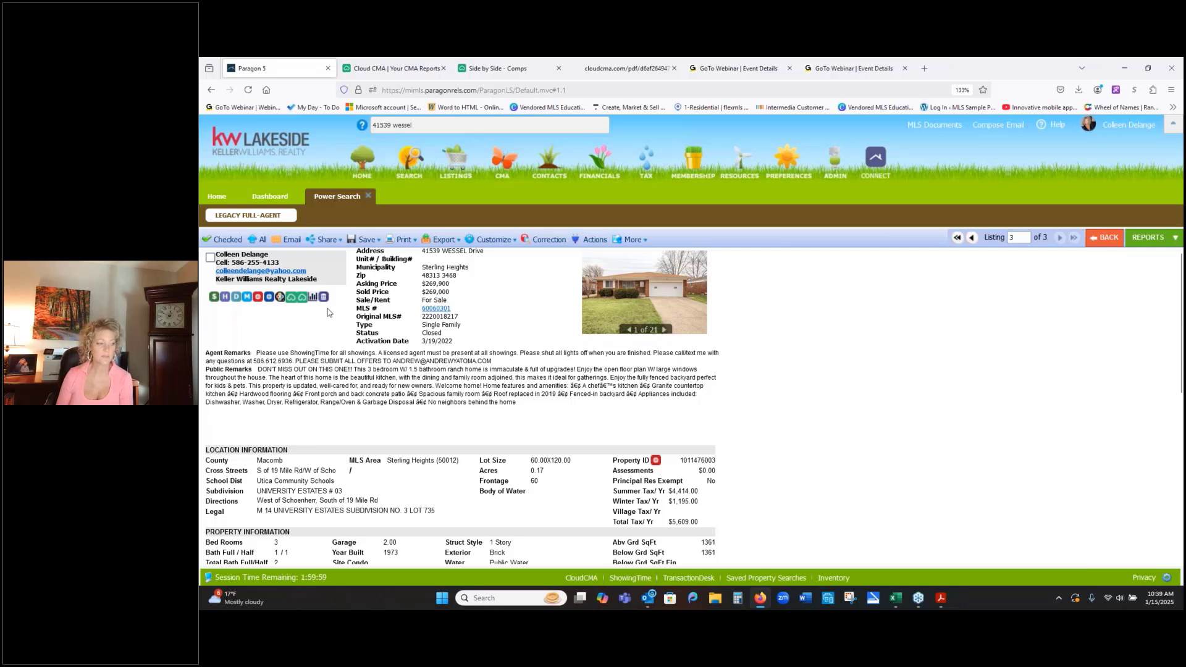
click(258, 298)
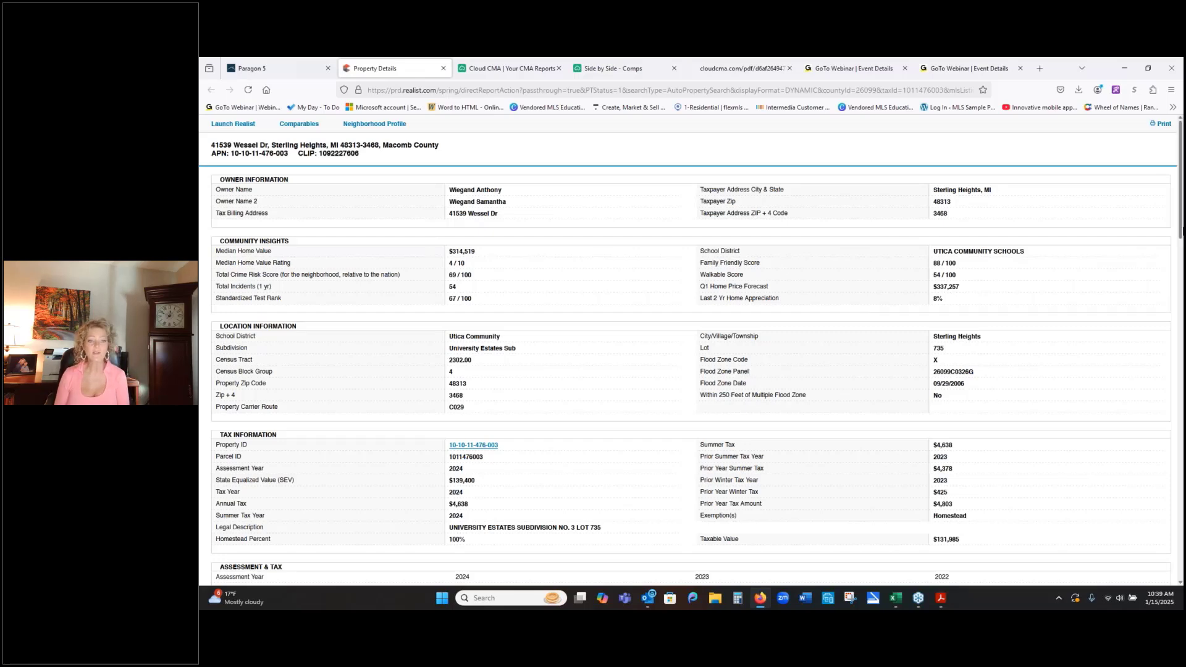
- Export the Realist property details as a PDF, view the downloaded file, and close all open documents in Adobe Acrobat
click(1165, 123)
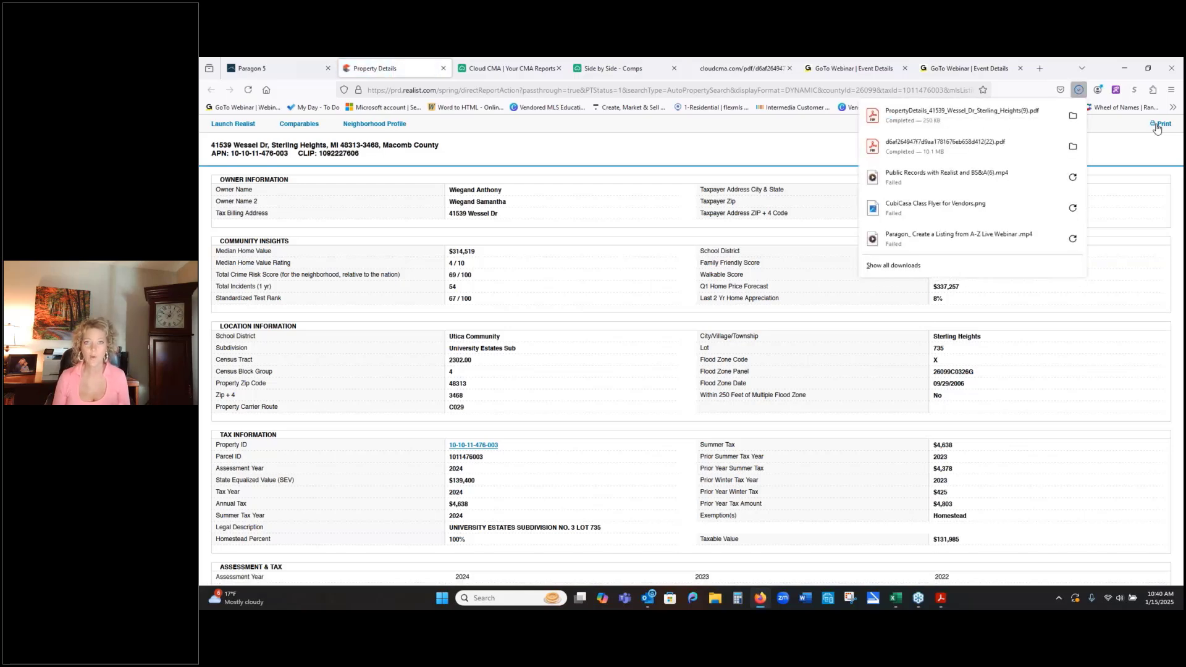
click(908, 117)
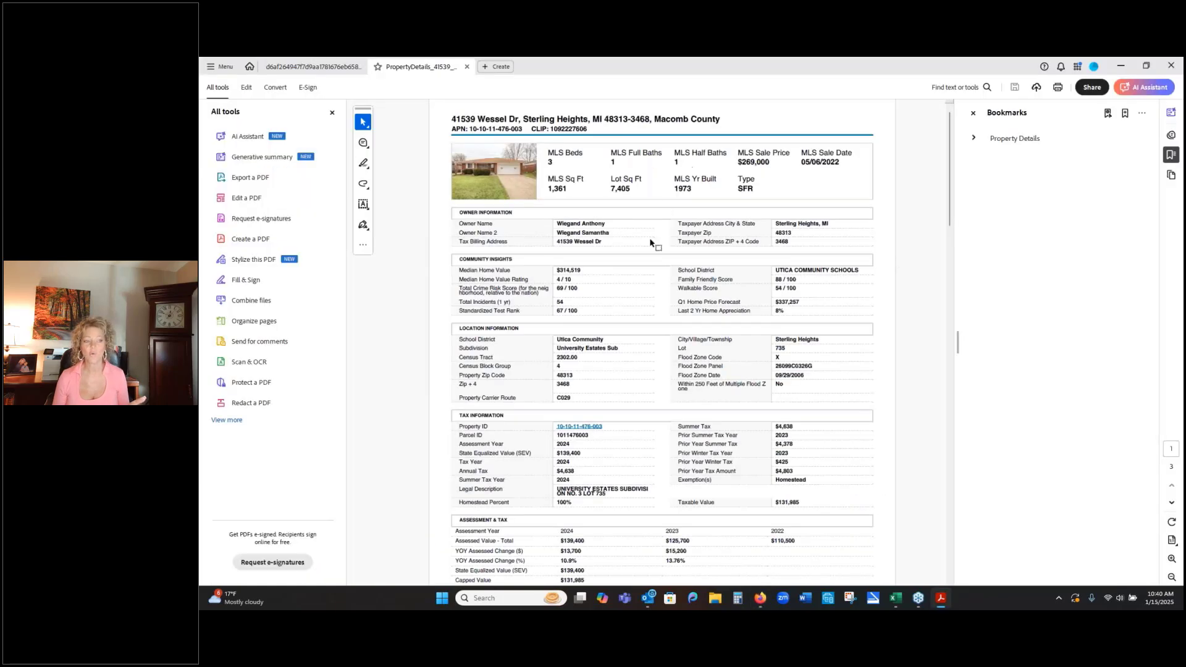
click(1171, 64)
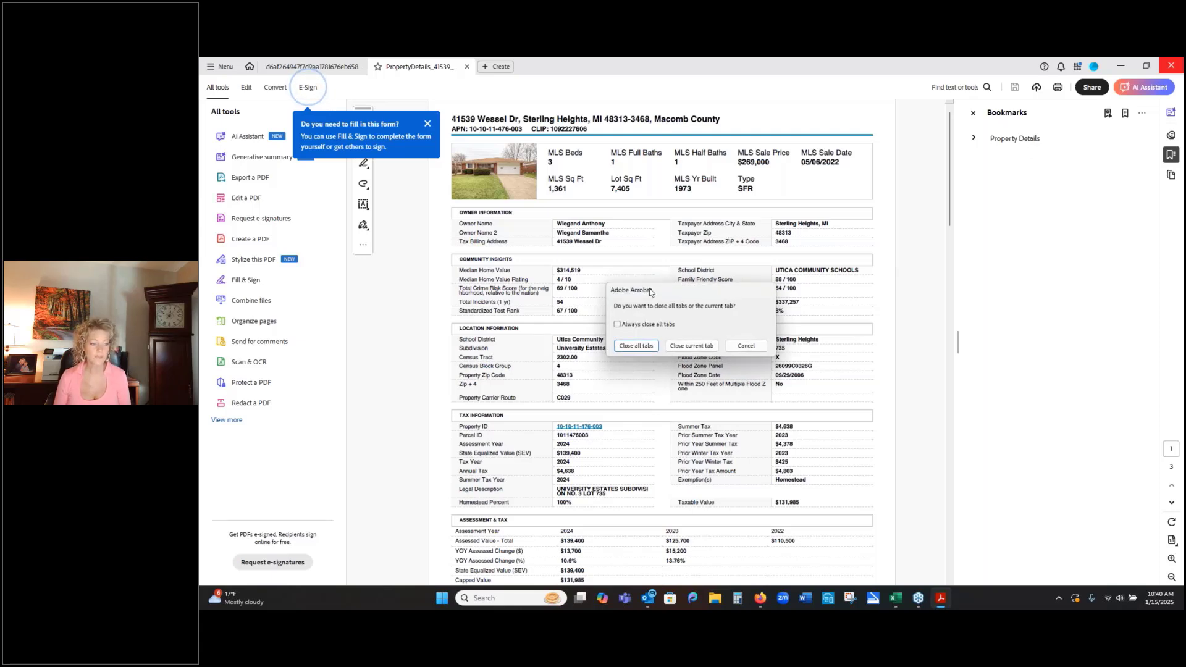
click(636, 346)
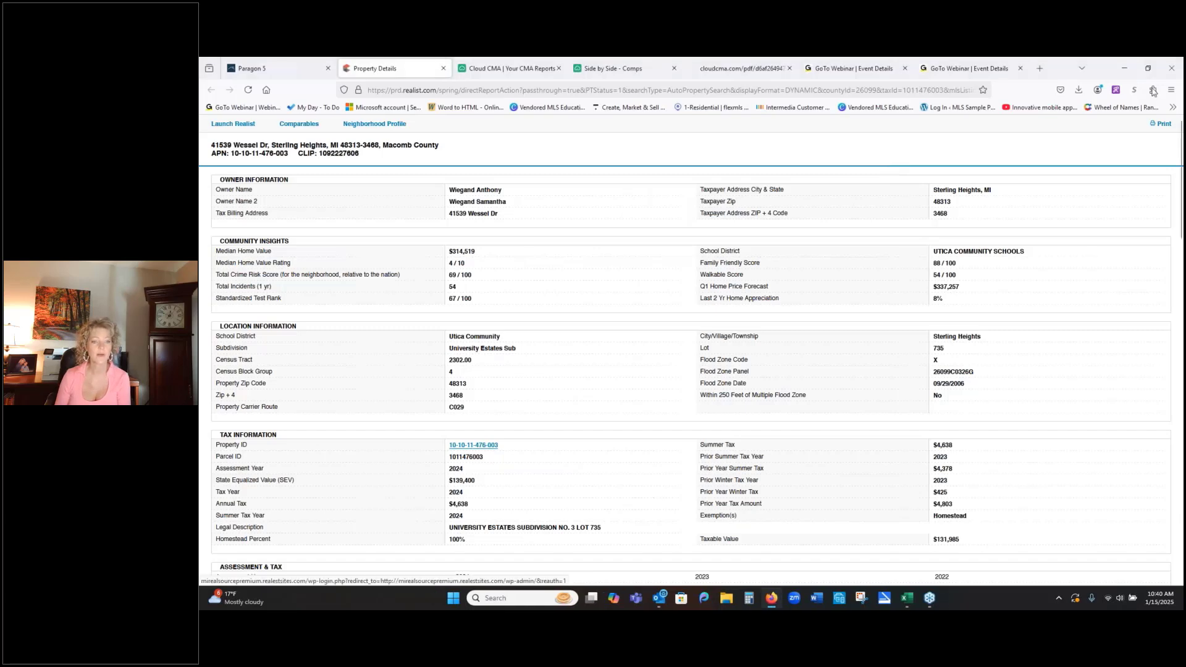
- Switch back to Paragon 5, open the listing's BS&A Online record, and enlarge the photo of the house
click(278, 68)
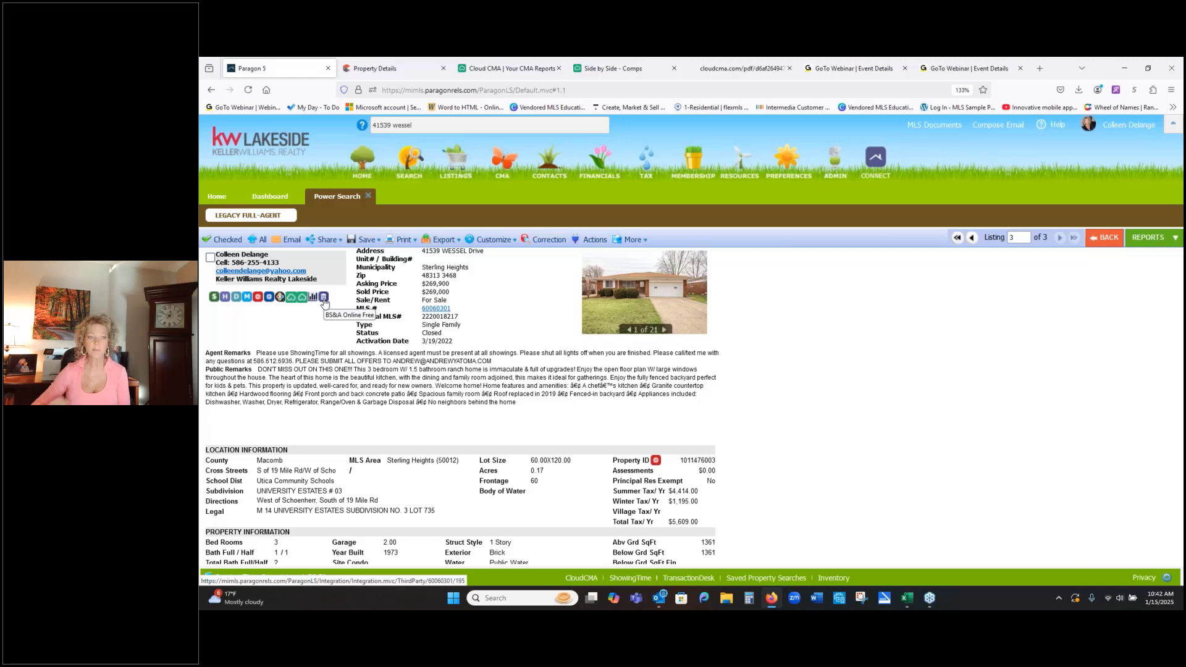
click(323, 298)
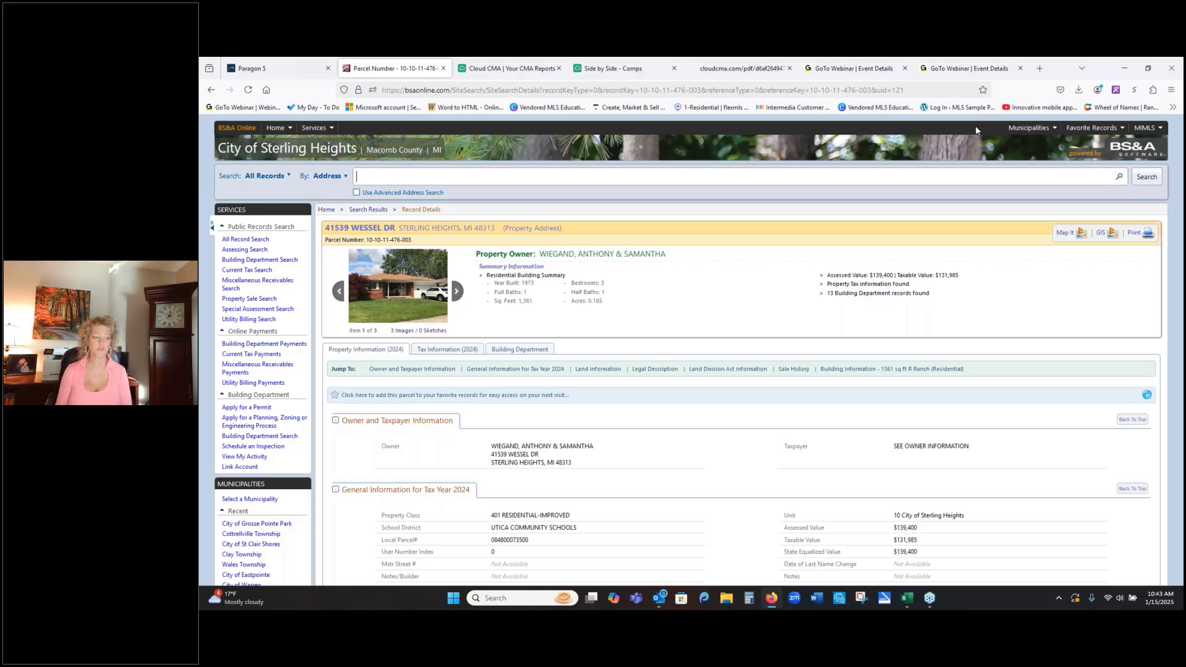
click(400, 281)
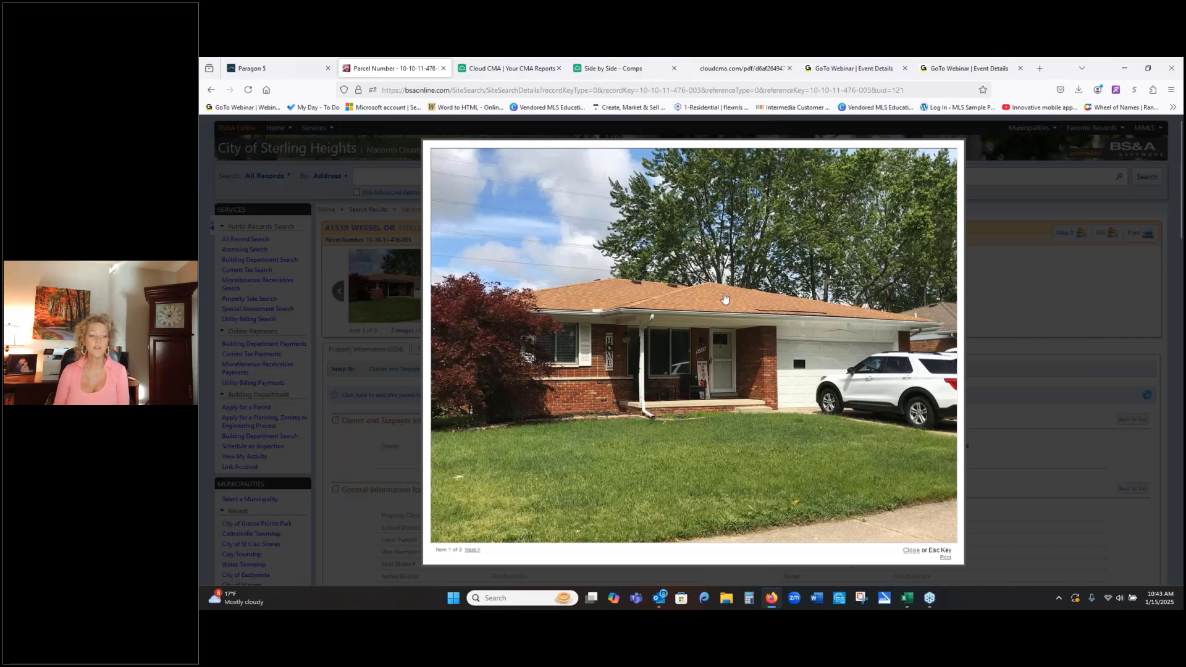
- Save the house photo as the JPEG file "attachment" in the Desktop's Class Examples folder, and close the enlarged view
right_click(685, 283)
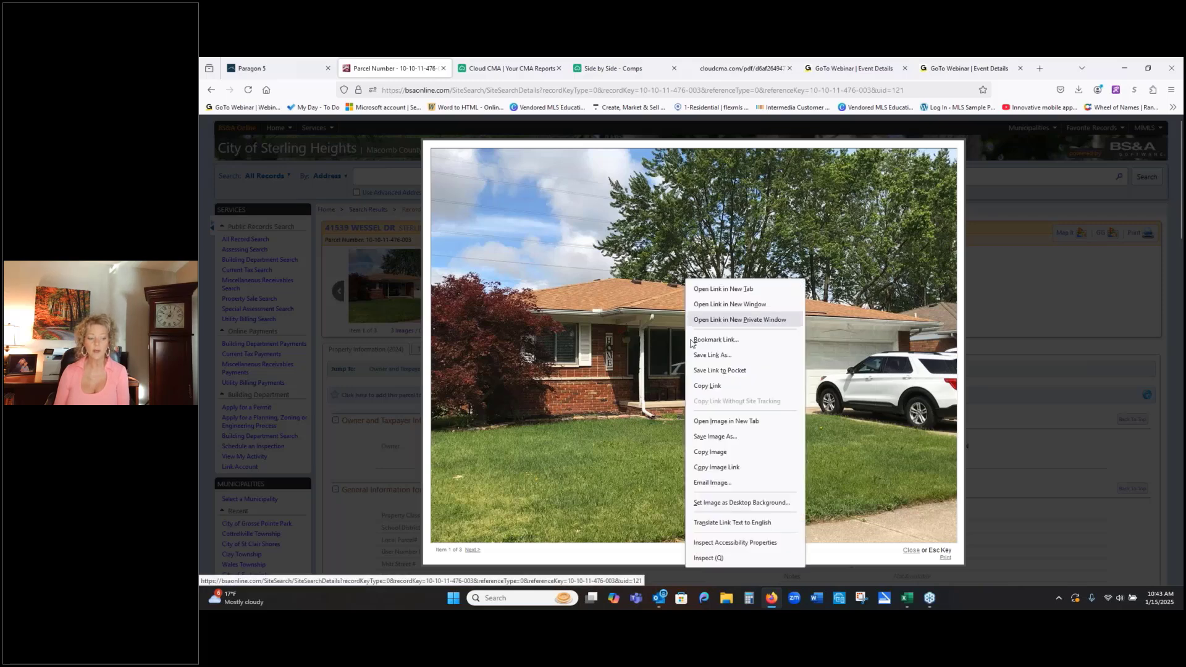
click(696, 437)
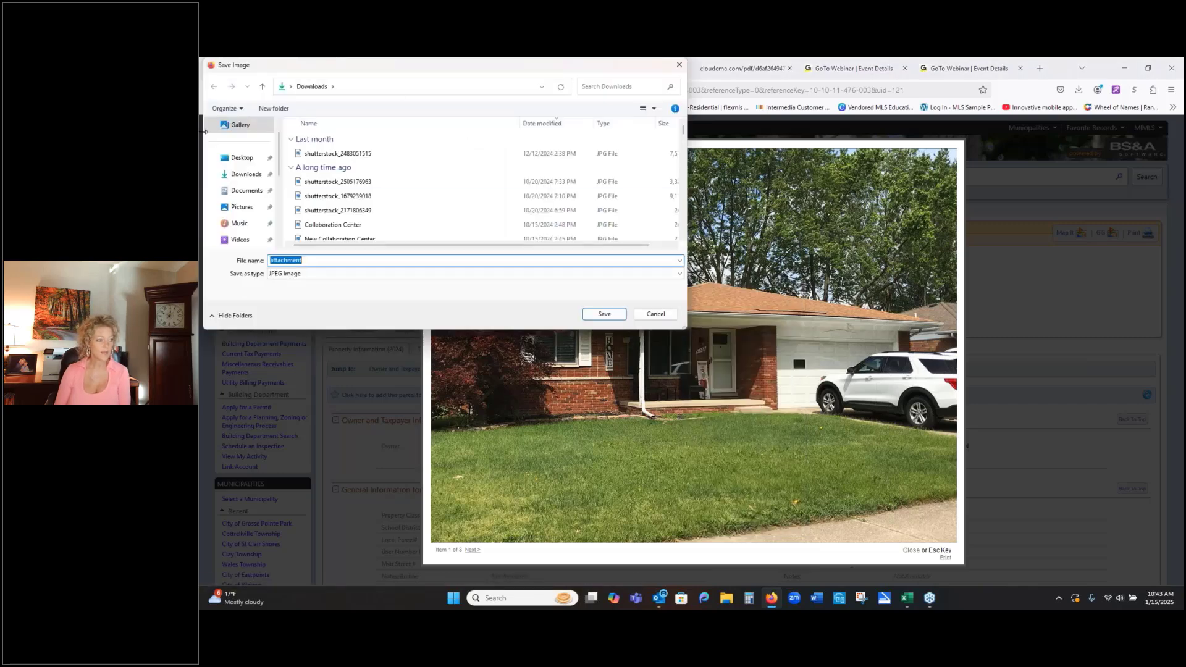
click(242, 158)
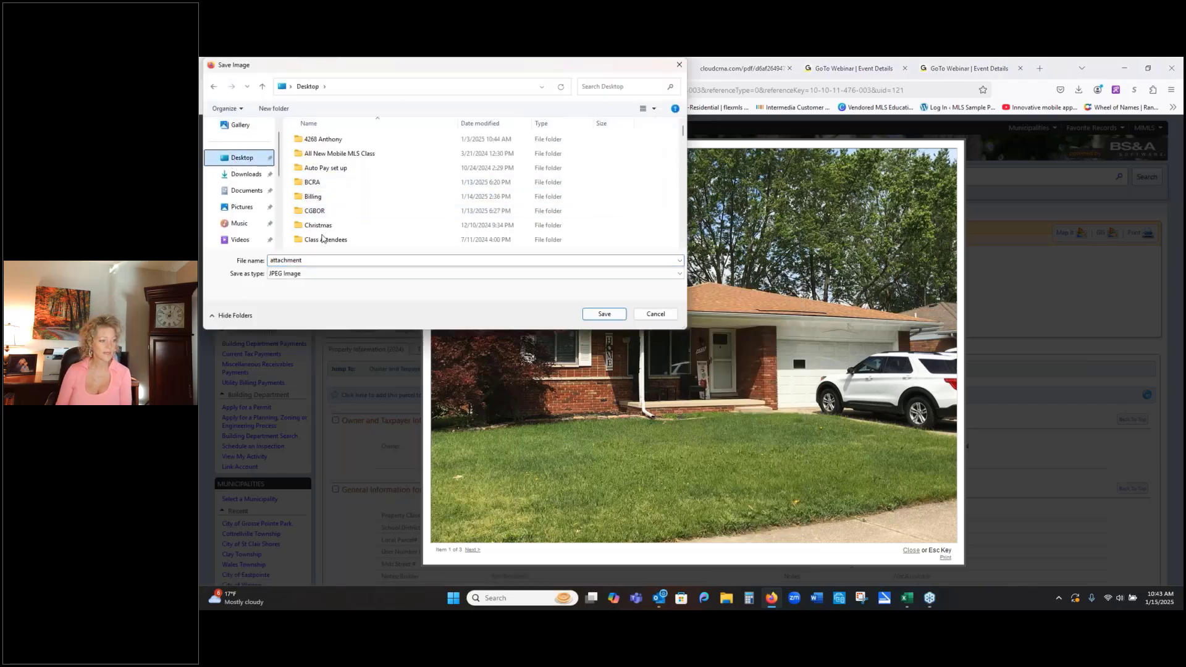
scroll(341, 229, down, 1)
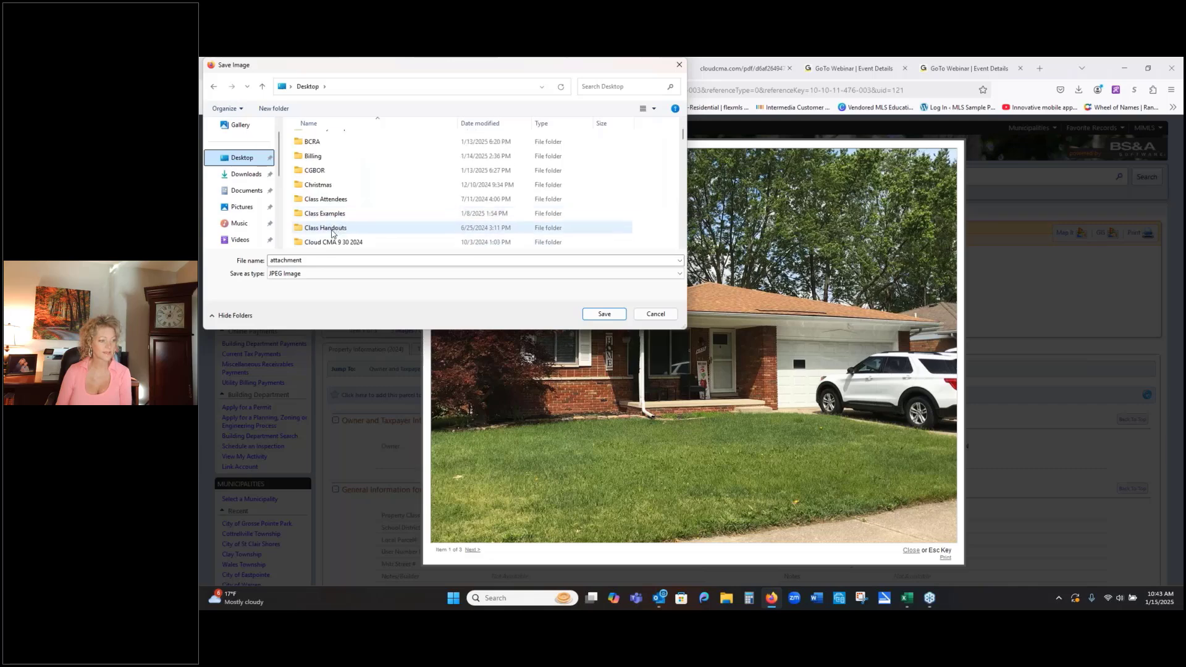
scroll(341, 228, down, 1)
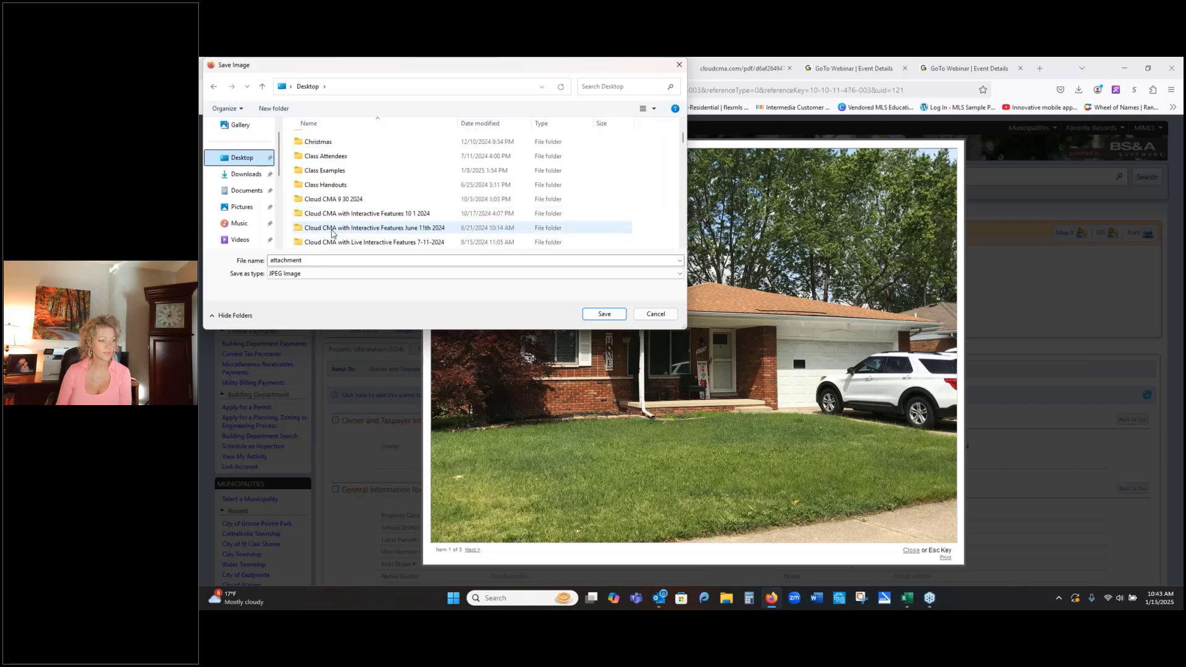
double_click(328, 171)
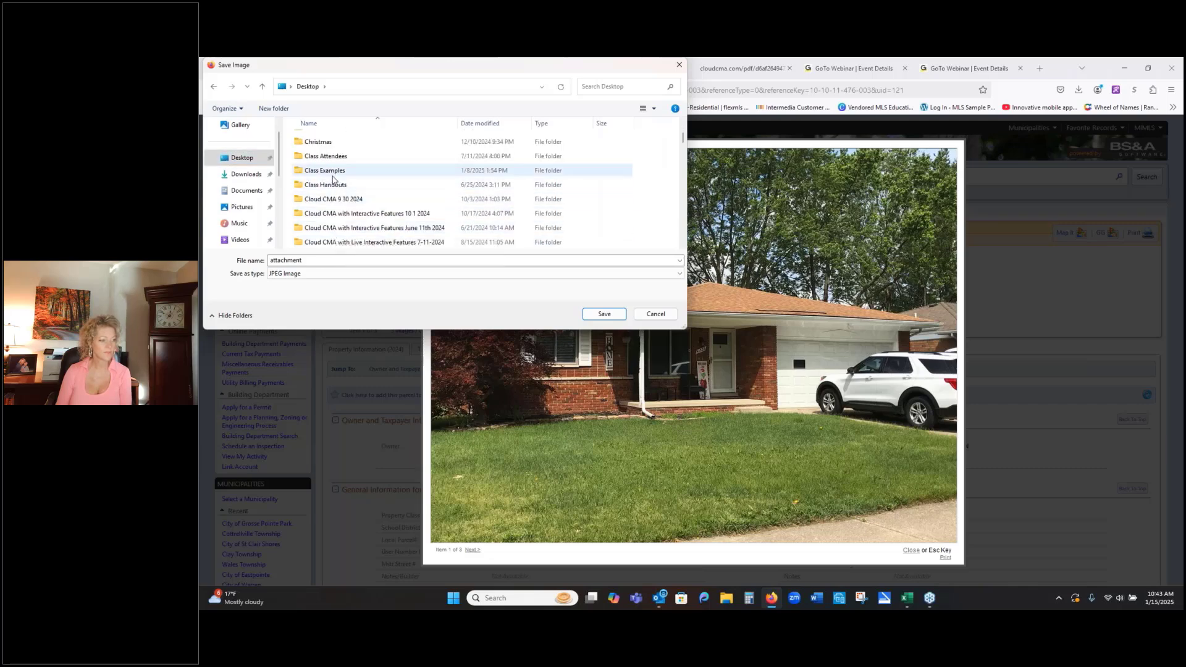
click(603, 315)
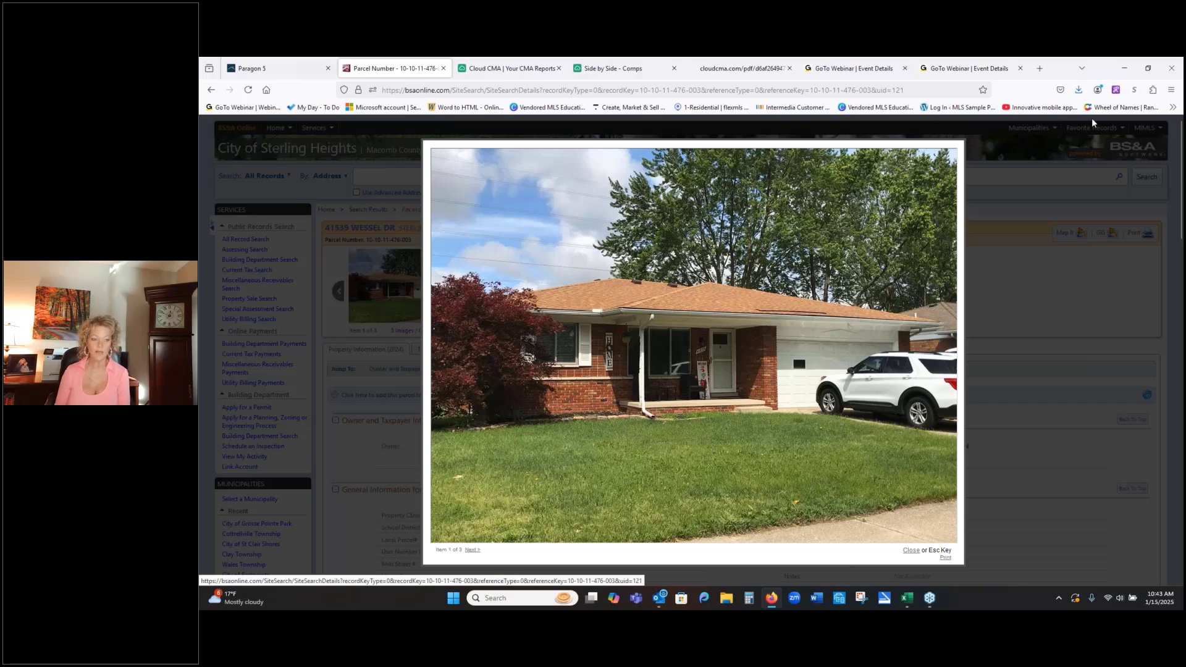
click(1013, 193)
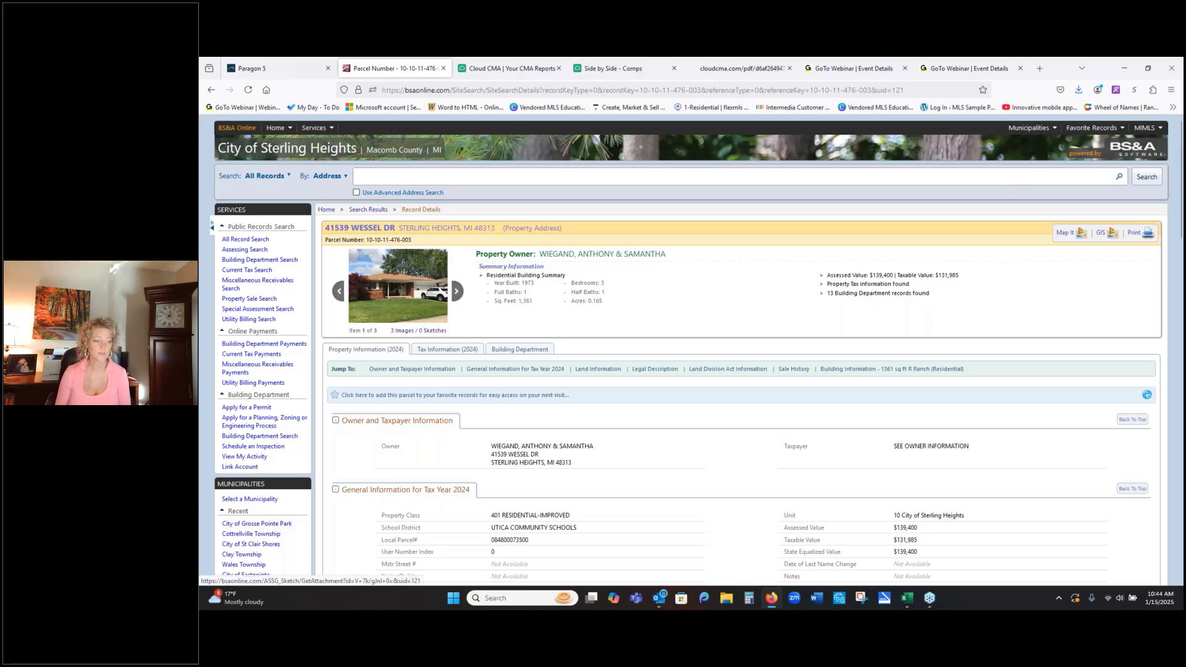
- Show the parcel's next attachment and examine its 2024 tax information, including the tax history table
click(458, 296)
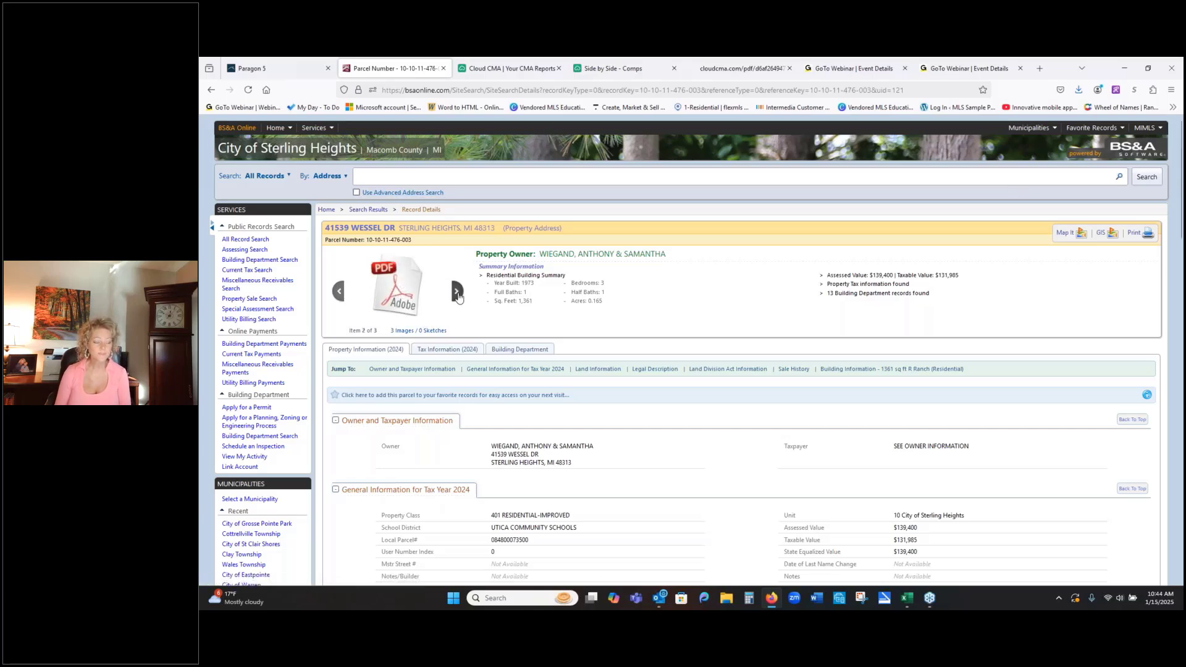
click(434, 352)
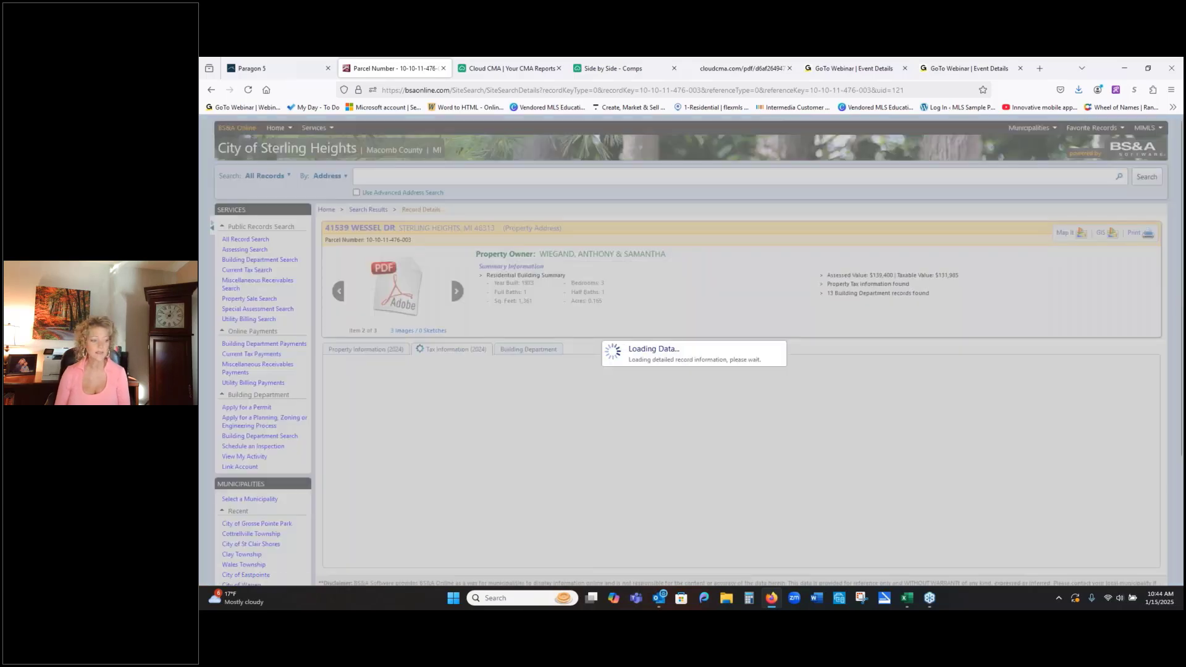
scroll(861, 321, down, 2)
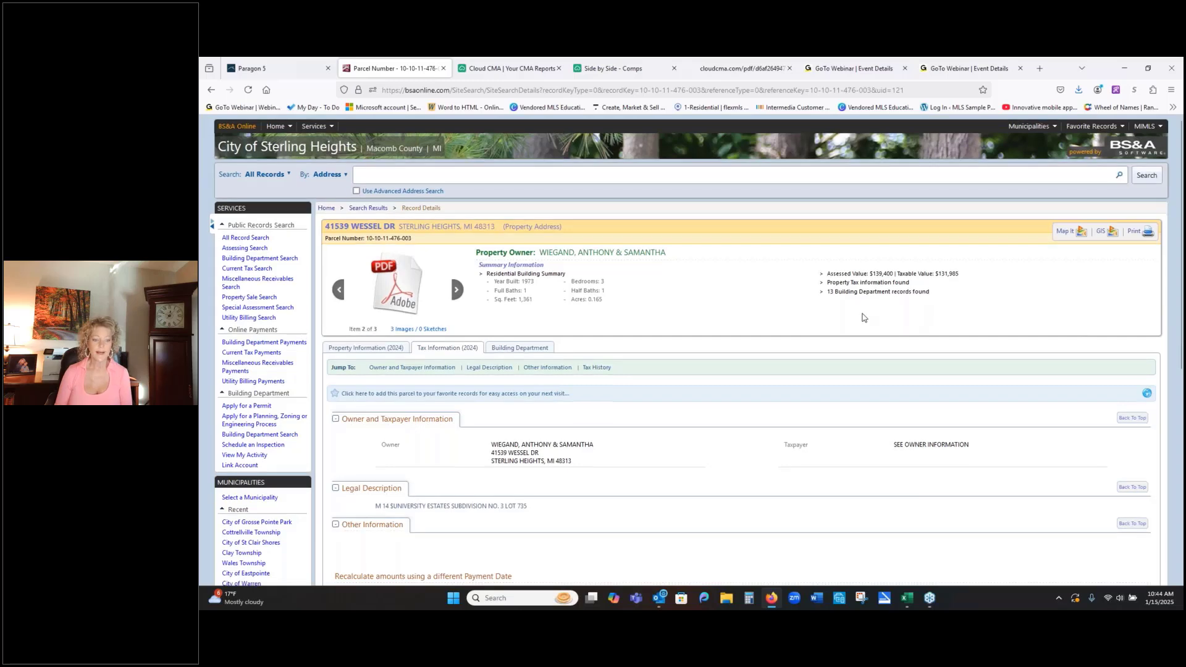
scroll(863, 316, down, 3)
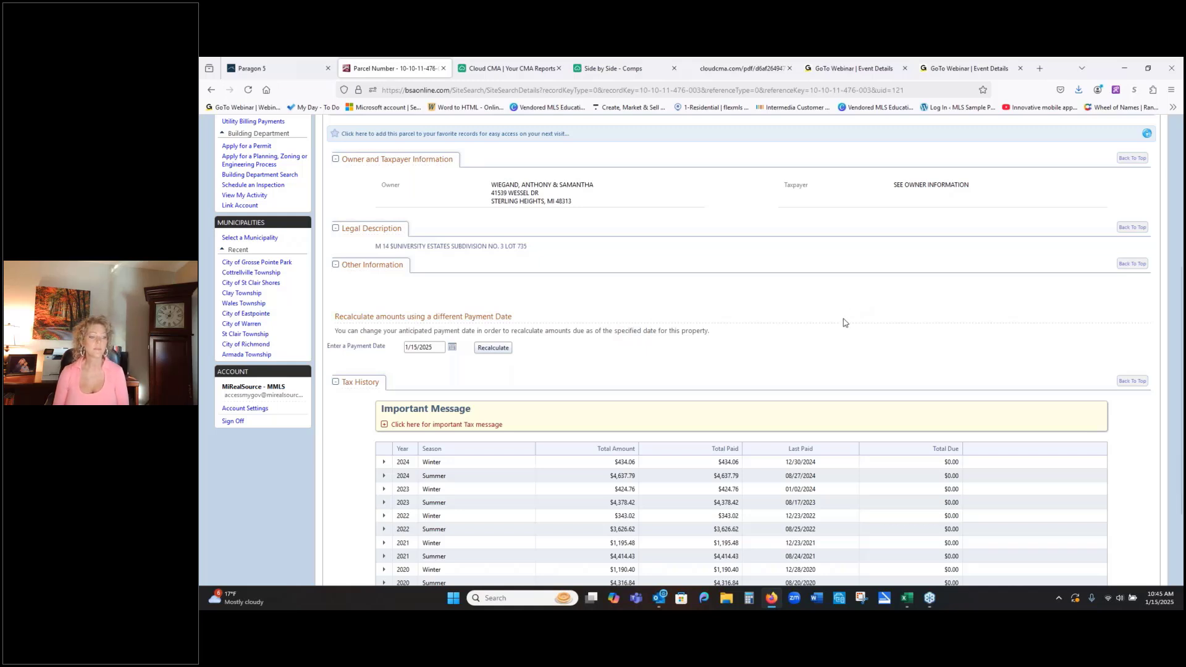
scroll(842, 323, up, 2)
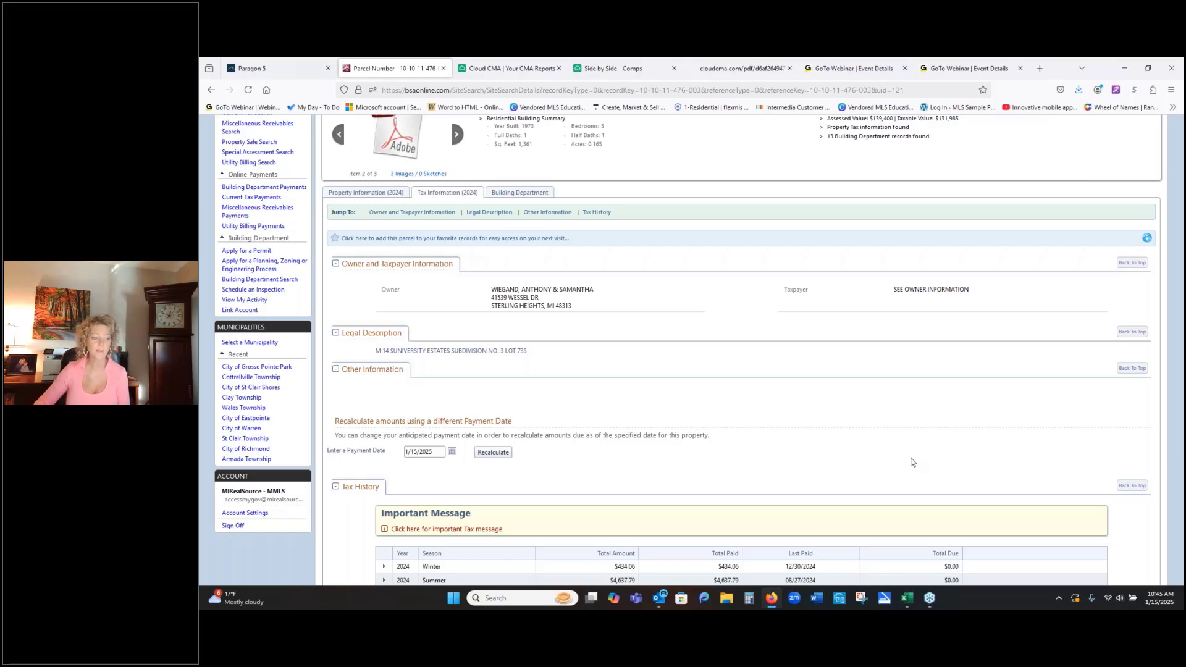
scroll(911, 462, up, 1)
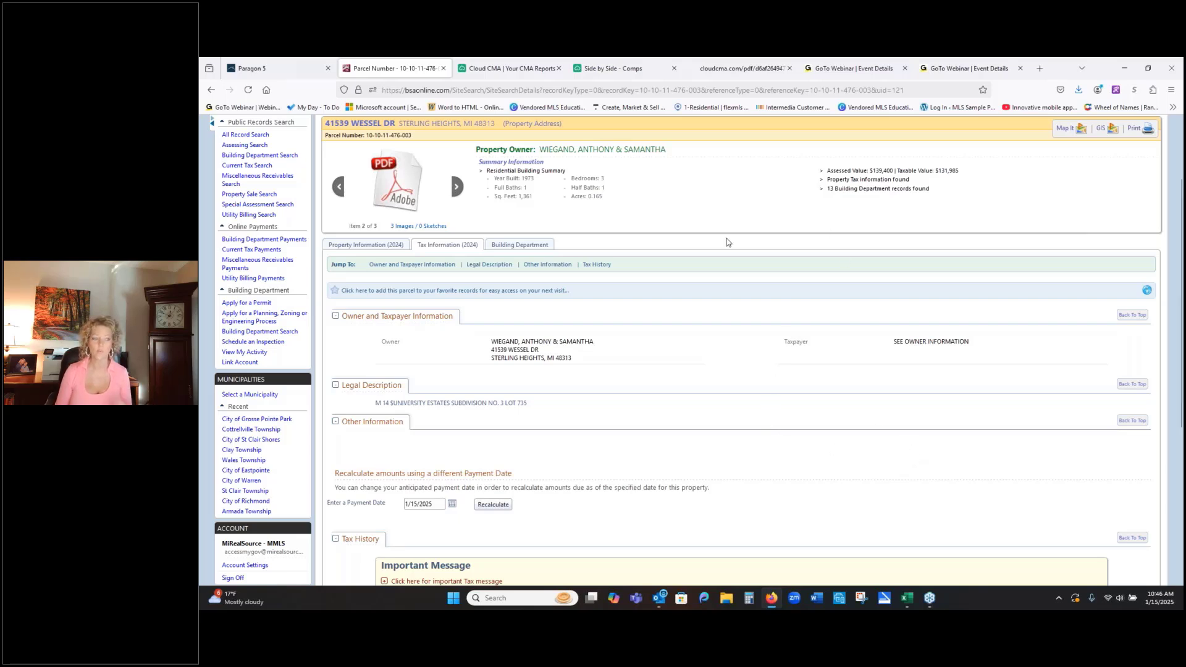
- Review the parcel's Building Department records, including projects, permits and enforcements
click(511, 246)
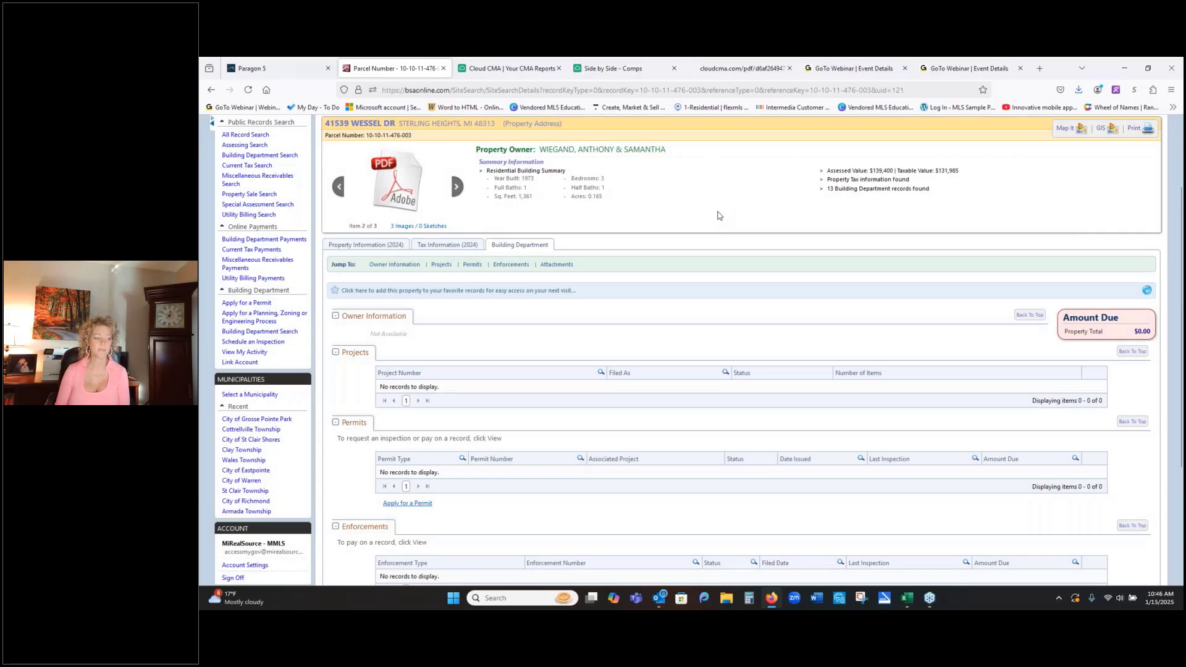
scroll(716, 215, down, 3)
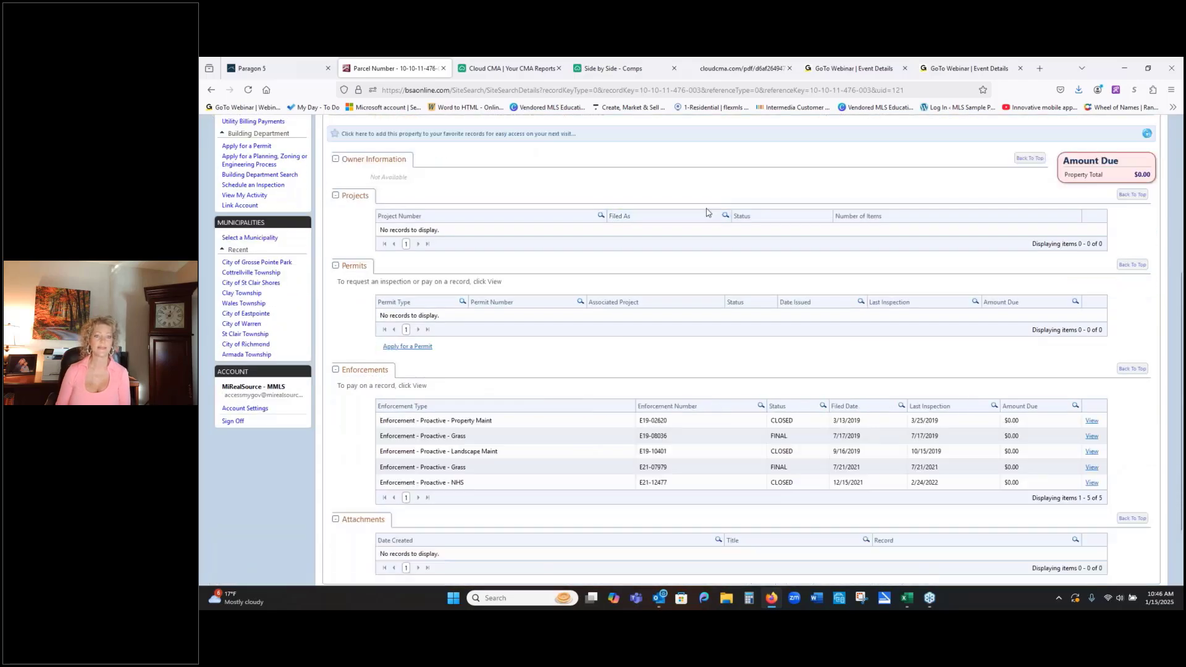
scroll(708, 212, up, 5)
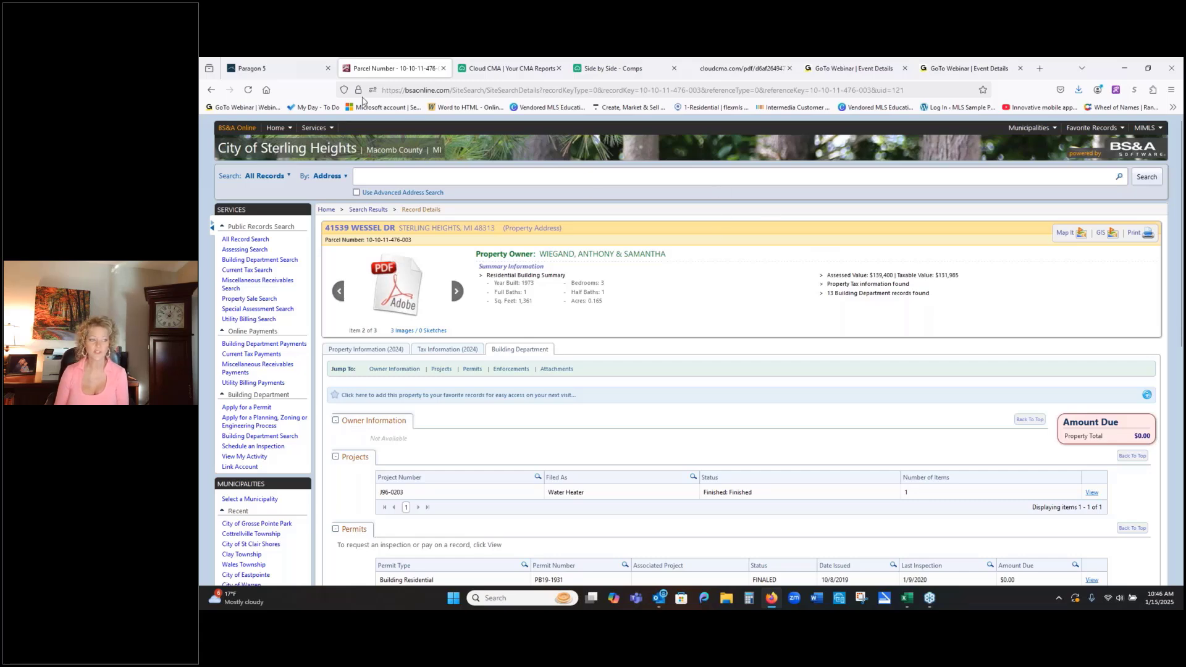
- Switch back to Paragon 5 and open the Recorded Webinars education resource
click(269, 68)
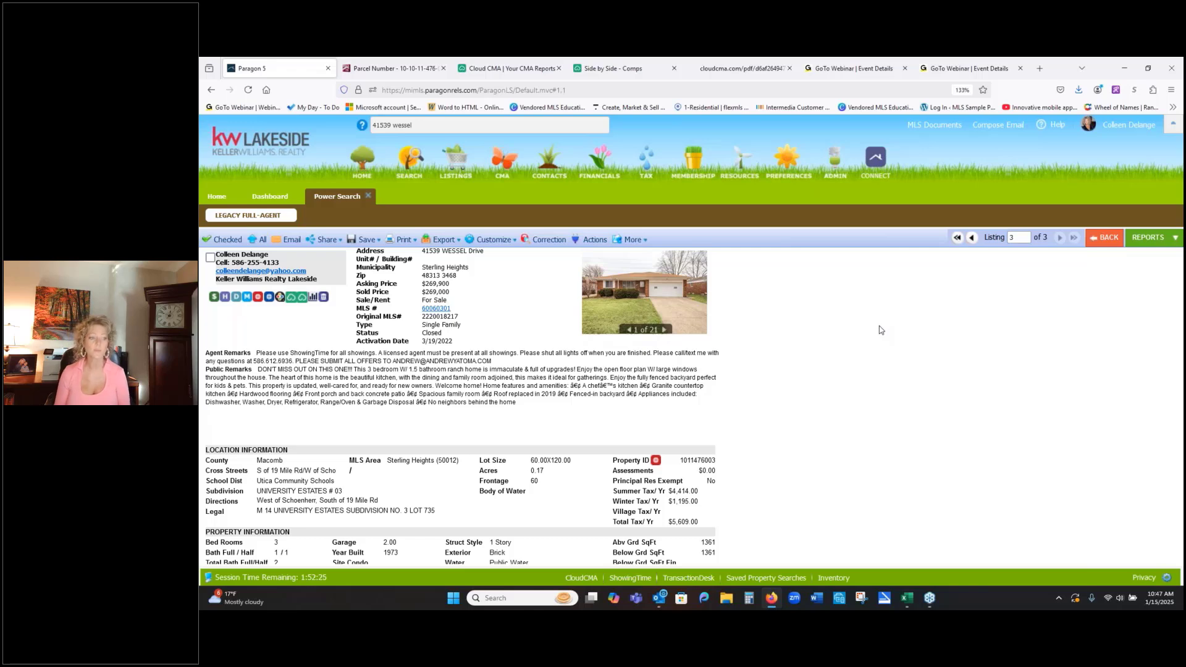
mouse_move(737, 160)
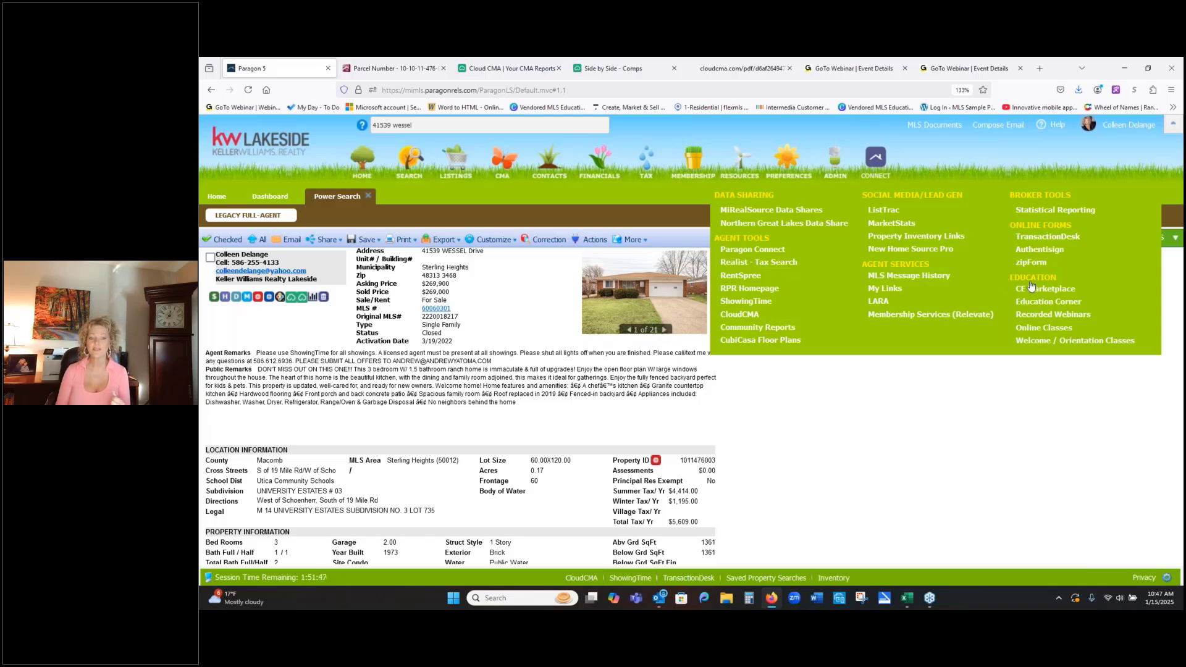
click(1048, 318)
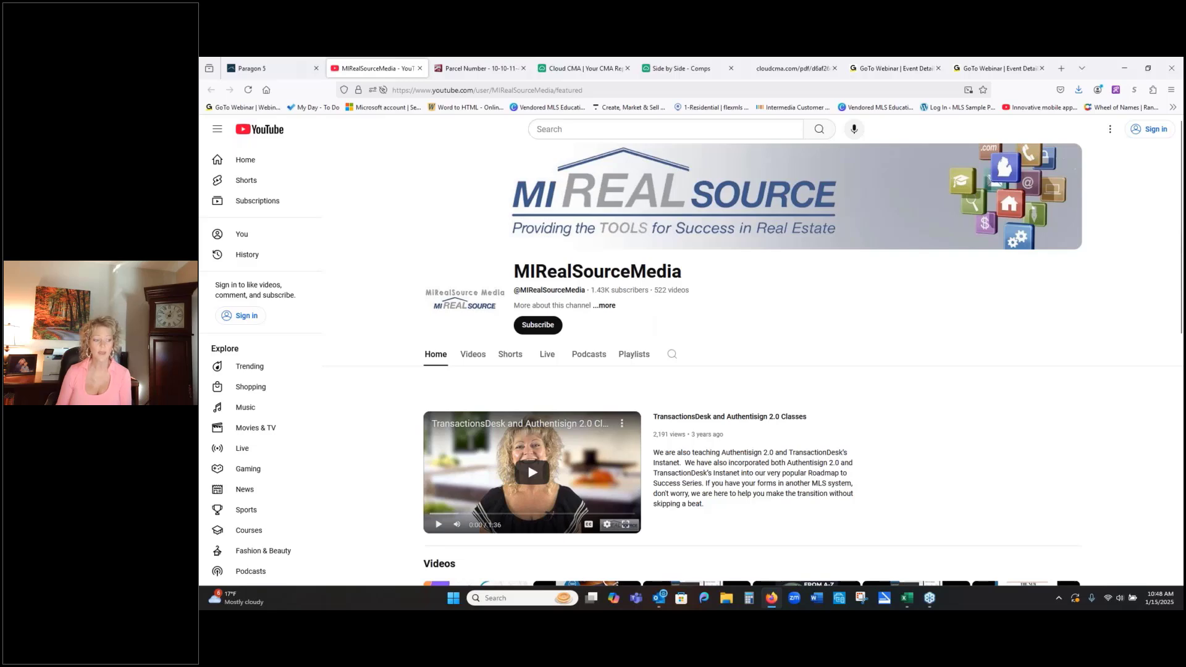
- Browse the MIRealSourceMedia channel's latest videos, checking the recorded classes on public records, TransactionDesk and creating a listing
click(479, 357)
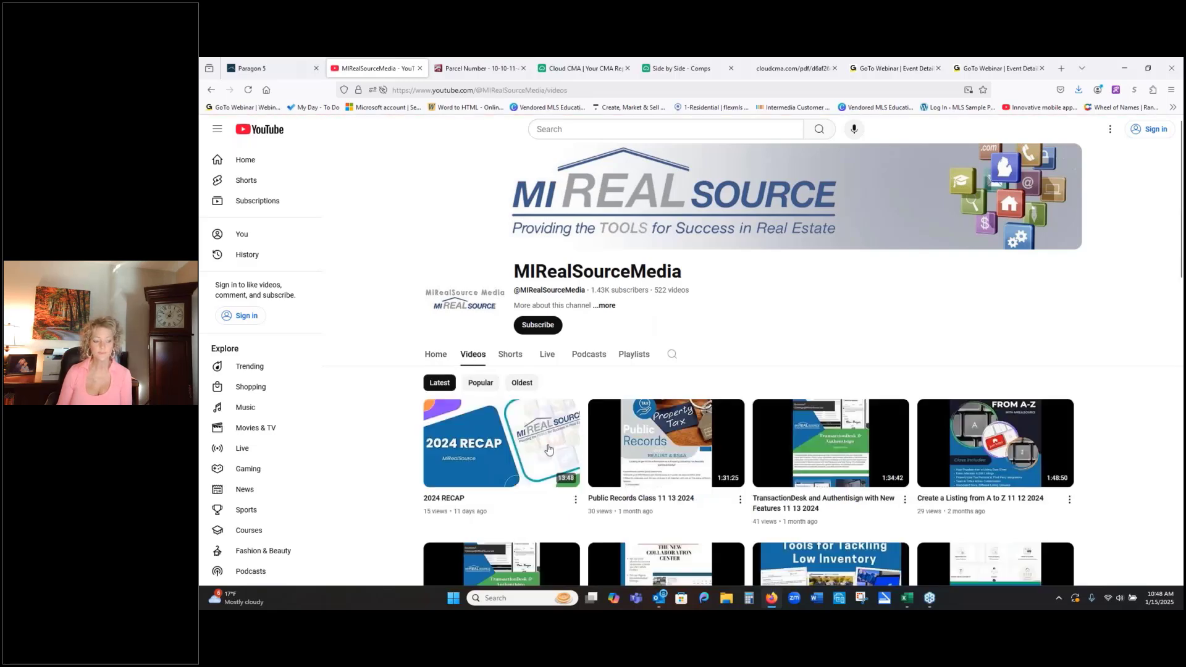
scroll(729, 437, down, 1)
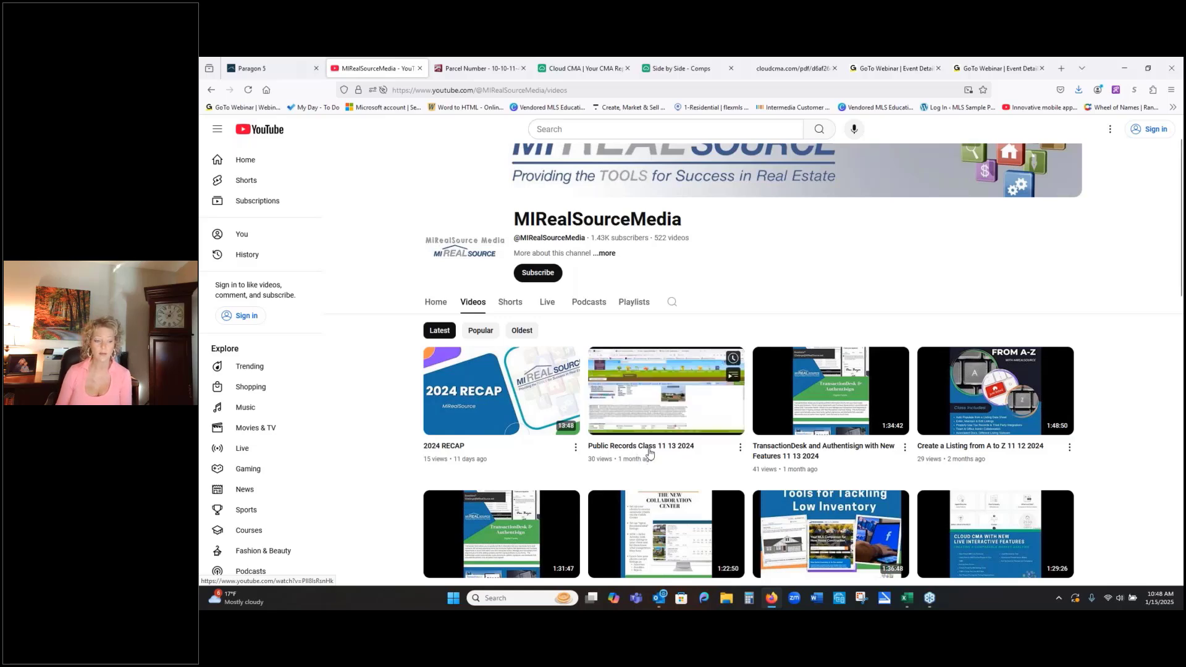
mouse_move(795, 453)
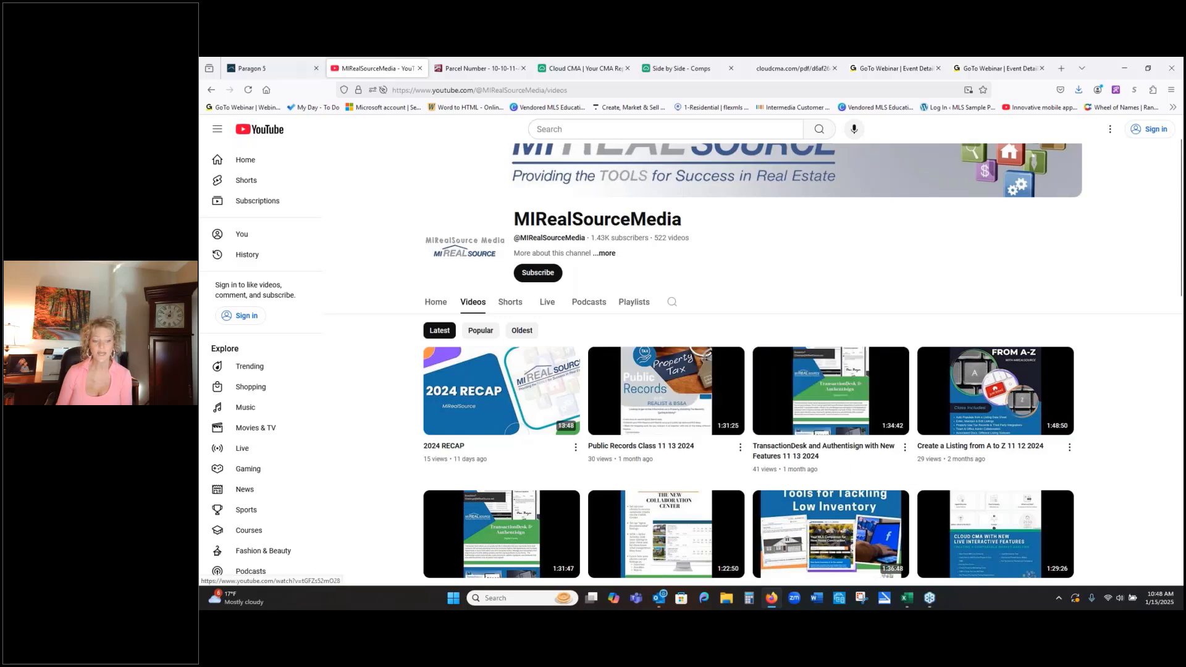
mouse_move(958, 449)
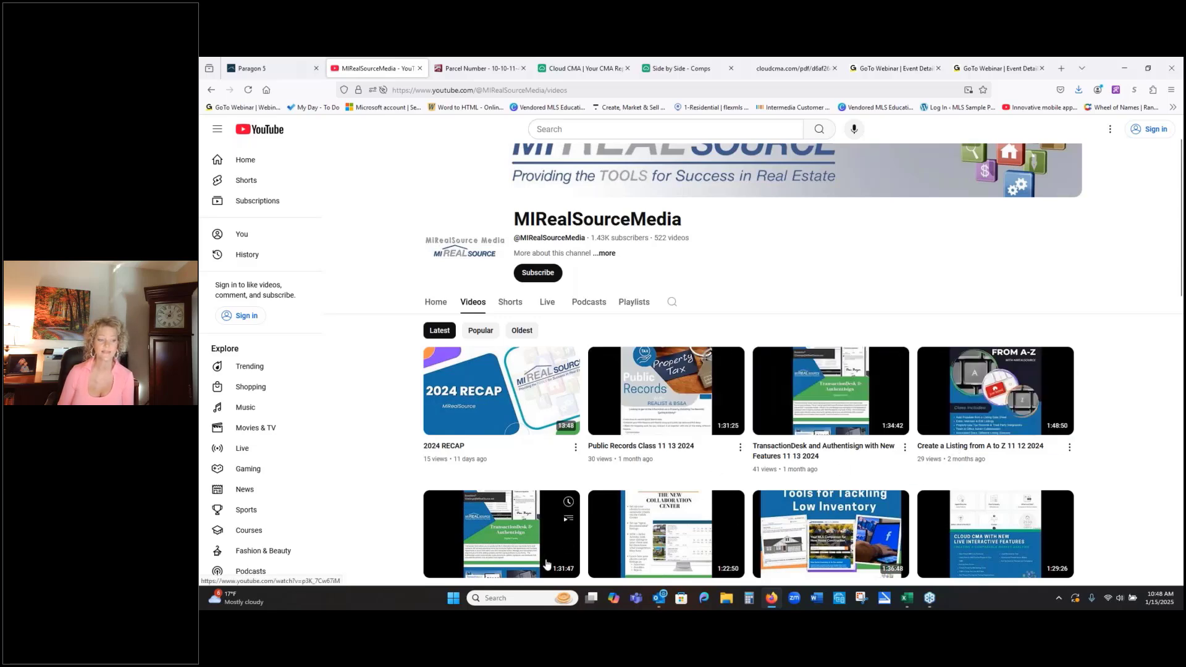
mouse_move(648, 547)
mouse_move(675, 452)
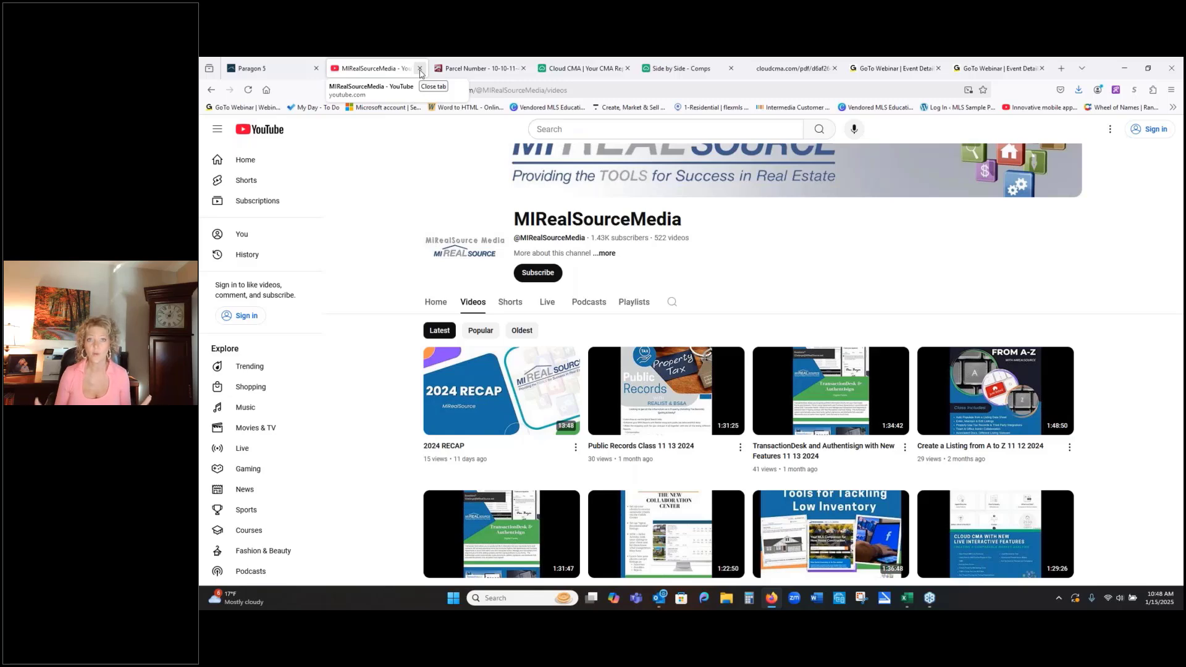
- Close the video channel, open the Education Corner resource from Paragon 5, review its Paragon and Cloud CMA class pages, and close it
click(420, 69)
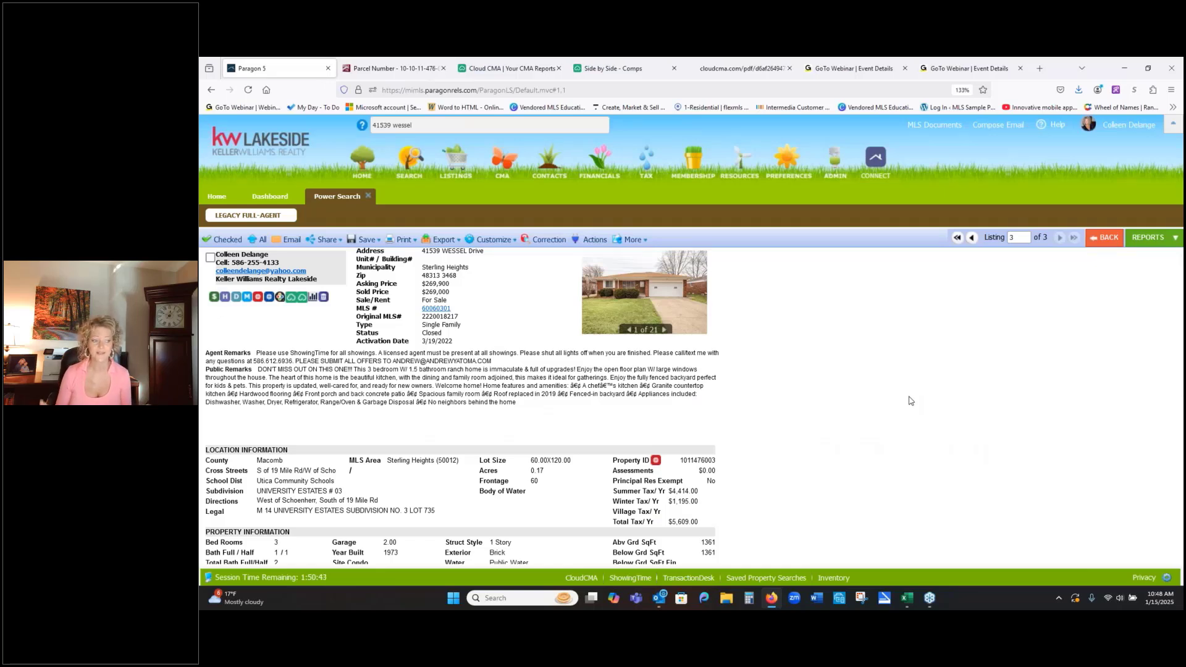
click(730, 171)
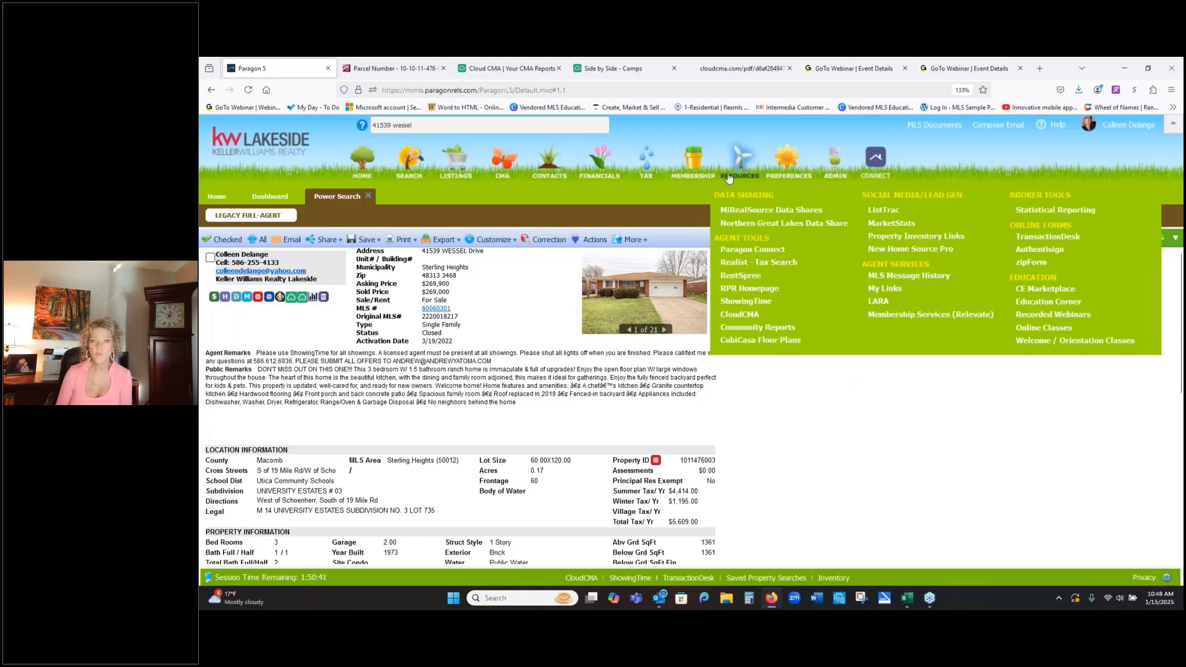
click(1042, 303)
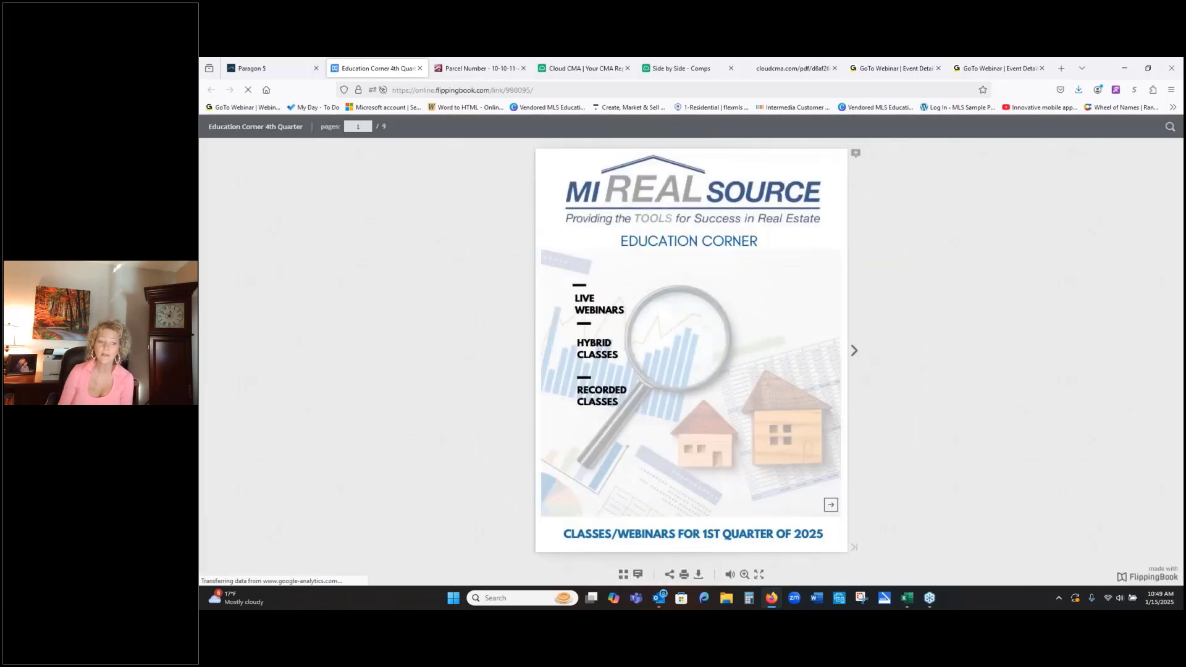
click(855, 352)
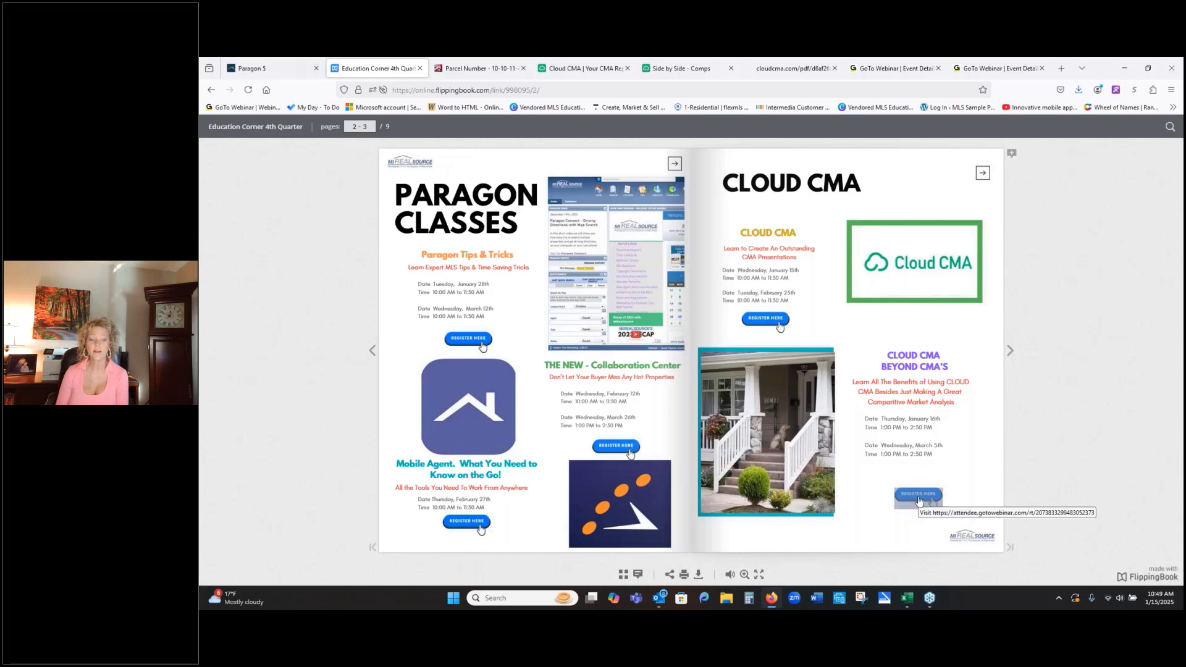
click(419, 69)
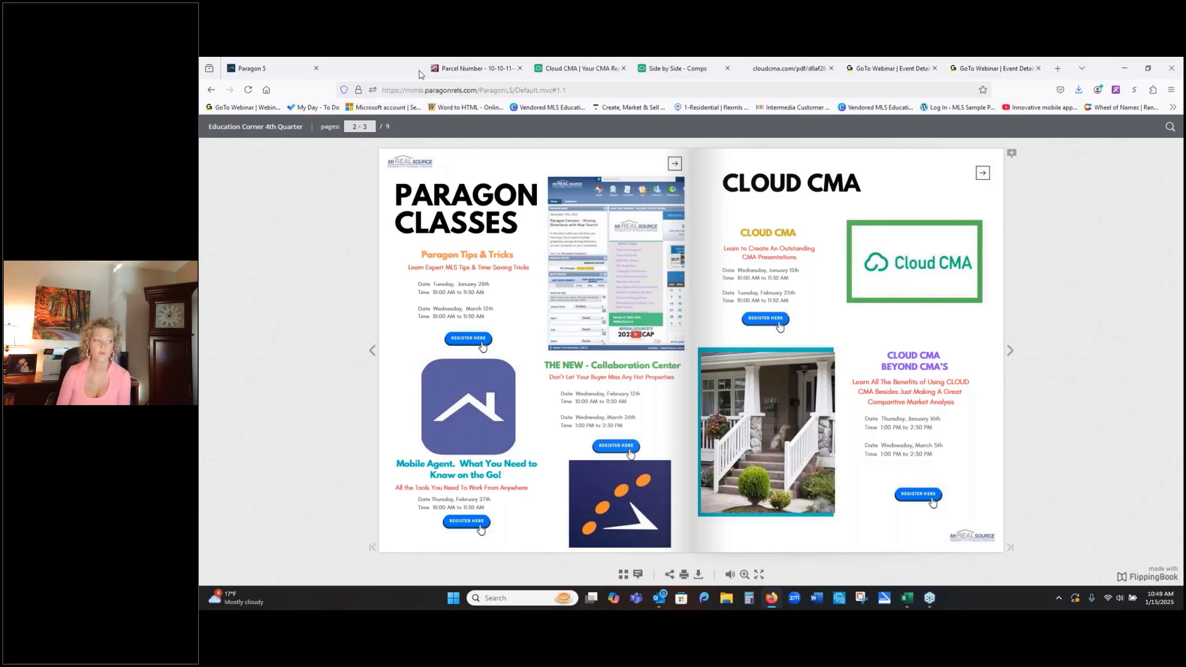
- Open the MarketStats resource from Paragon 5 and switch from InfoSparks to the FastStats county map
click(630, 240)
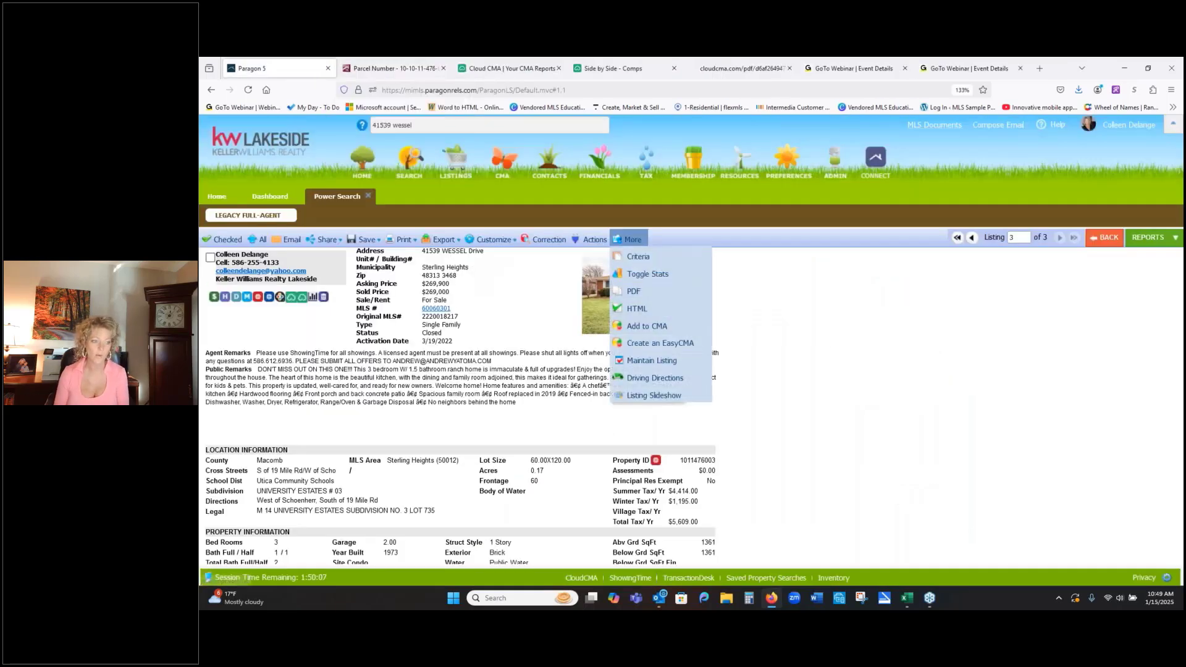
mouse_move(740, 163)
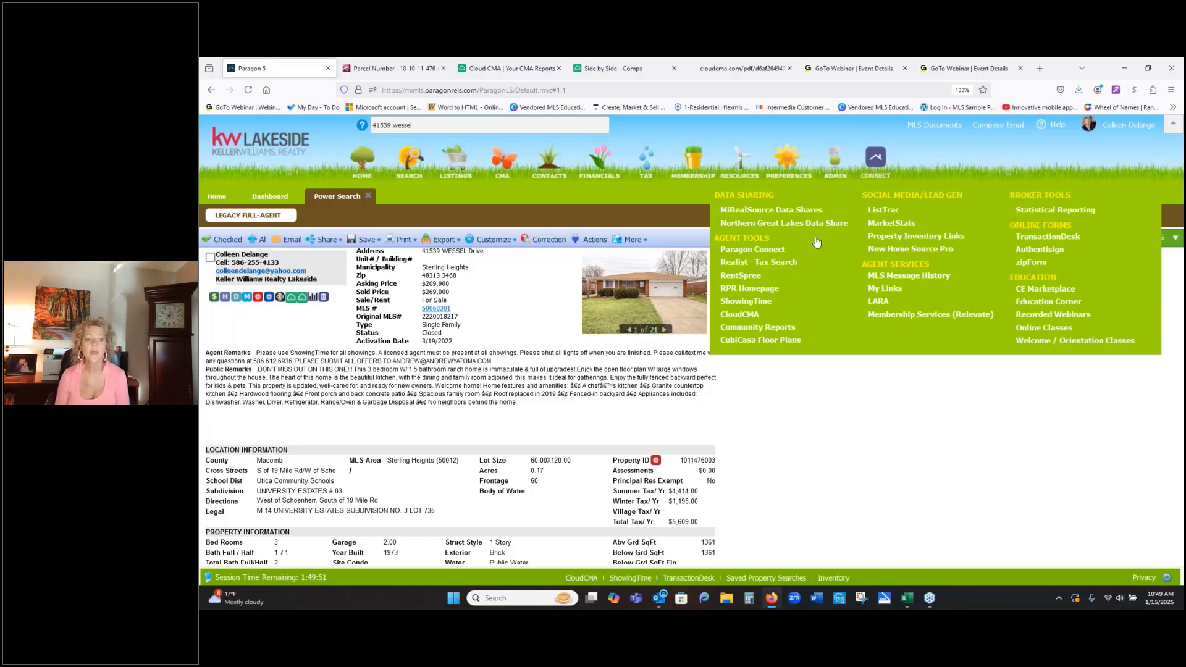
click(889, 227)
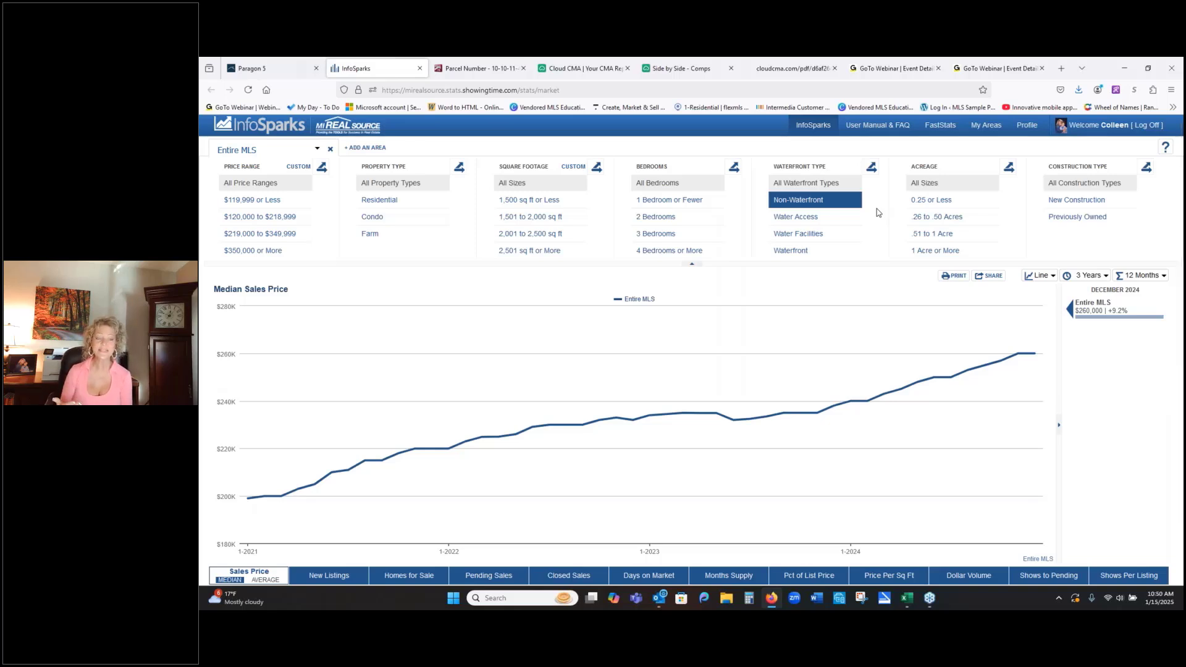
click(940, 125)
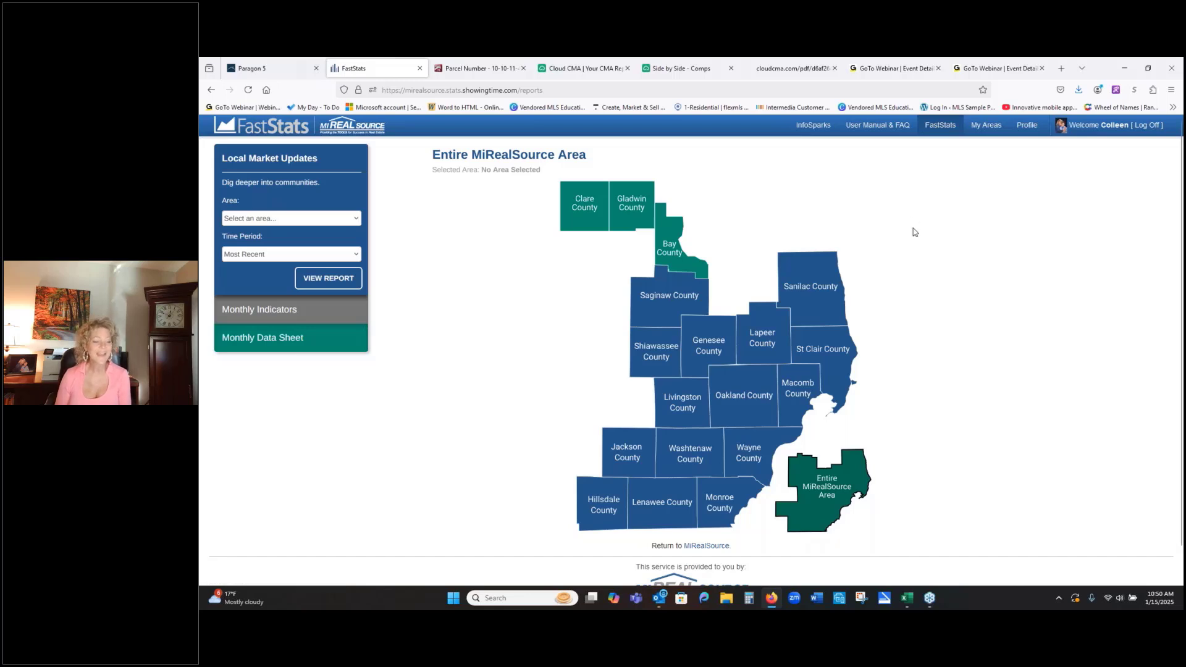
- Open Macomb County's Sterling Heights (50012) market report PDF and select the December percent change for residential Inventory of Homes for Sale
click(806, 390)
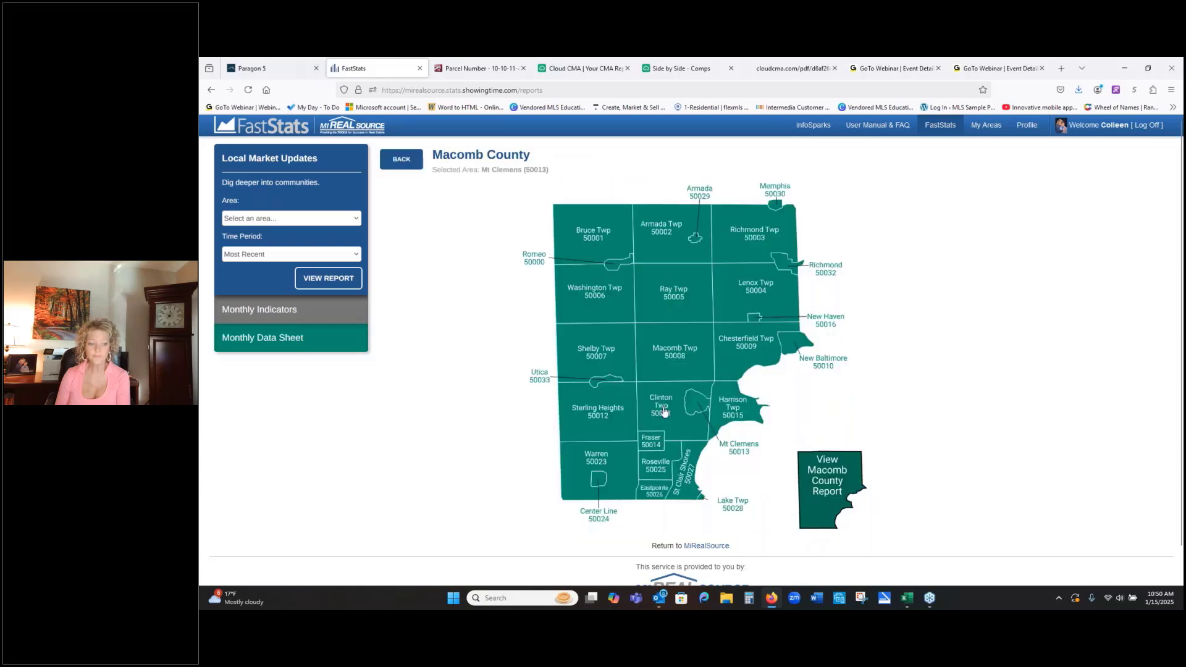
click(603, 412)
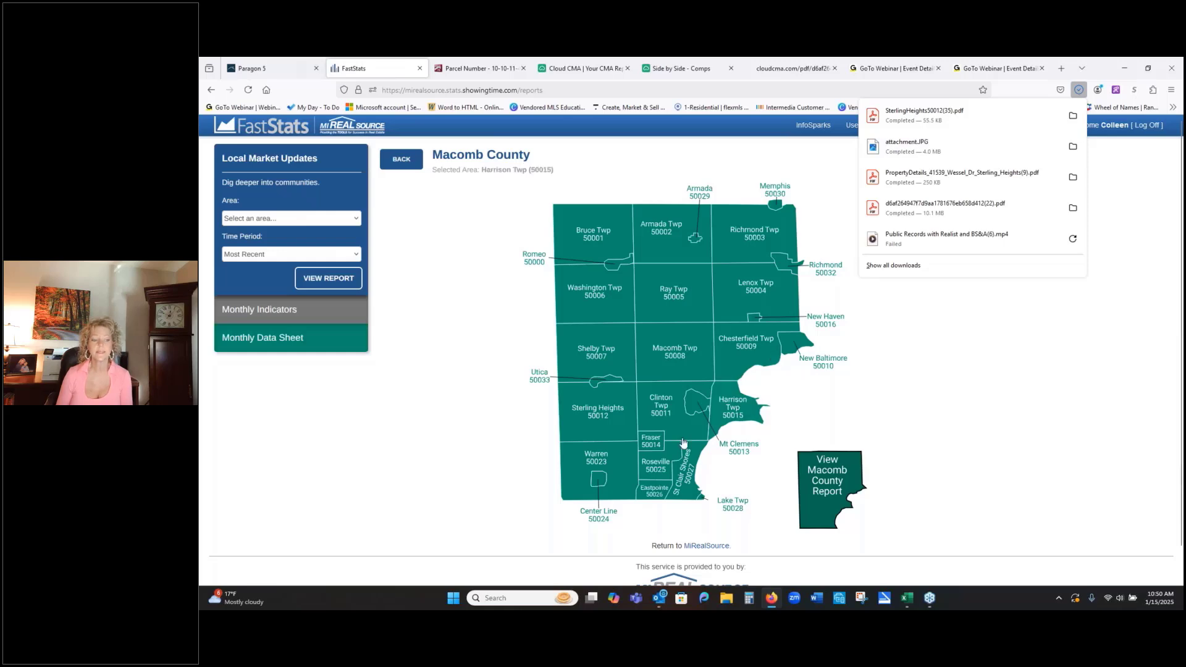
click(896, 119)
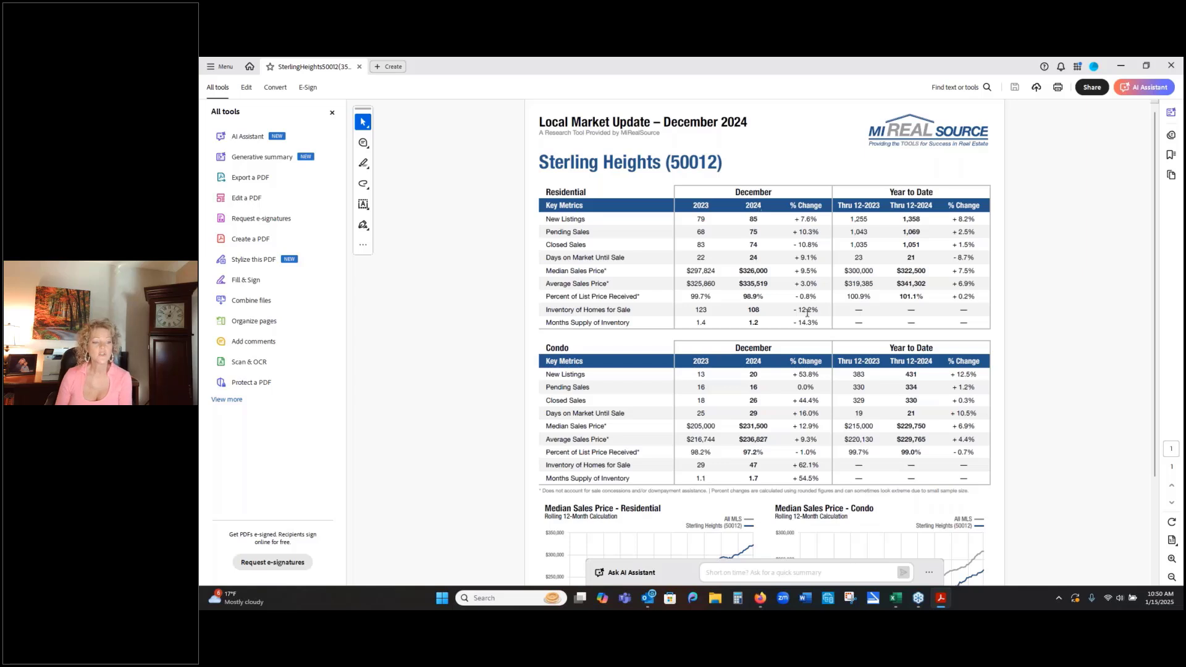
drag(795, 309, 822, 309)
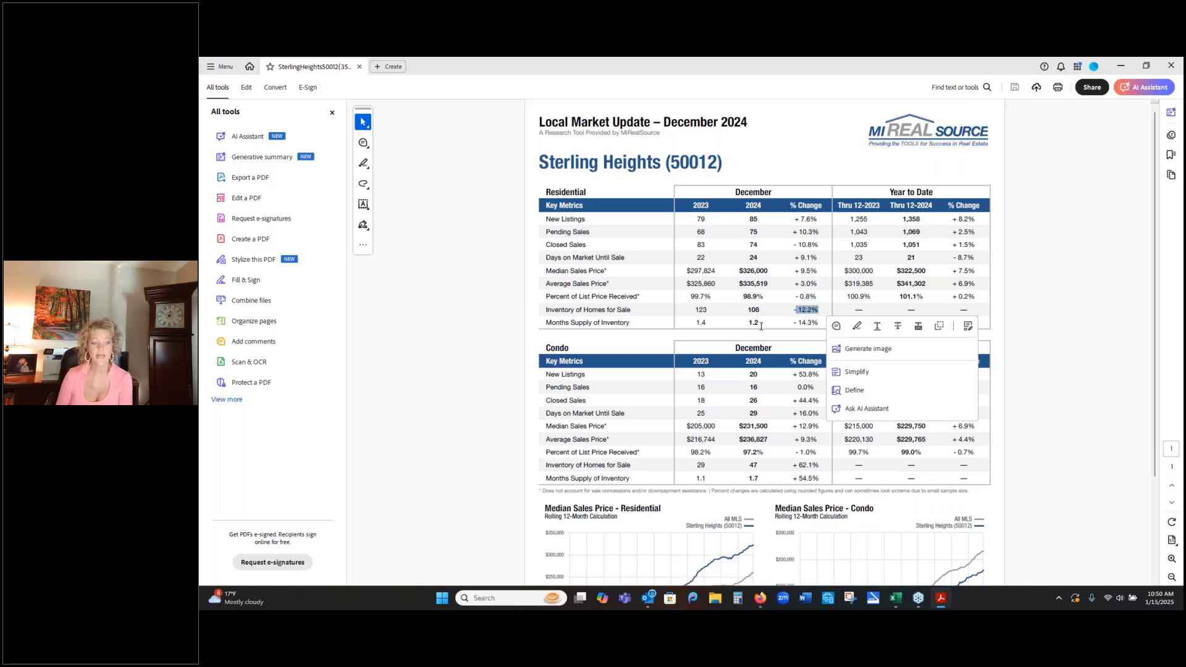
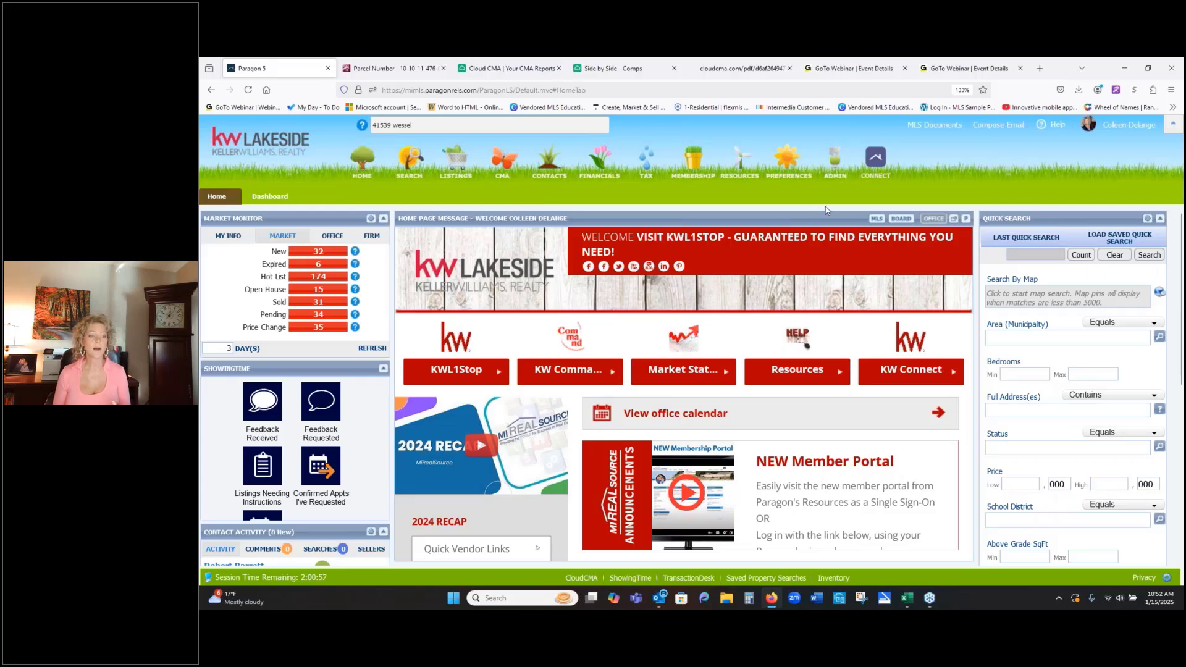
- View the MLS home page message, return to the Office message, and open a Residential class search
click(877, 219)
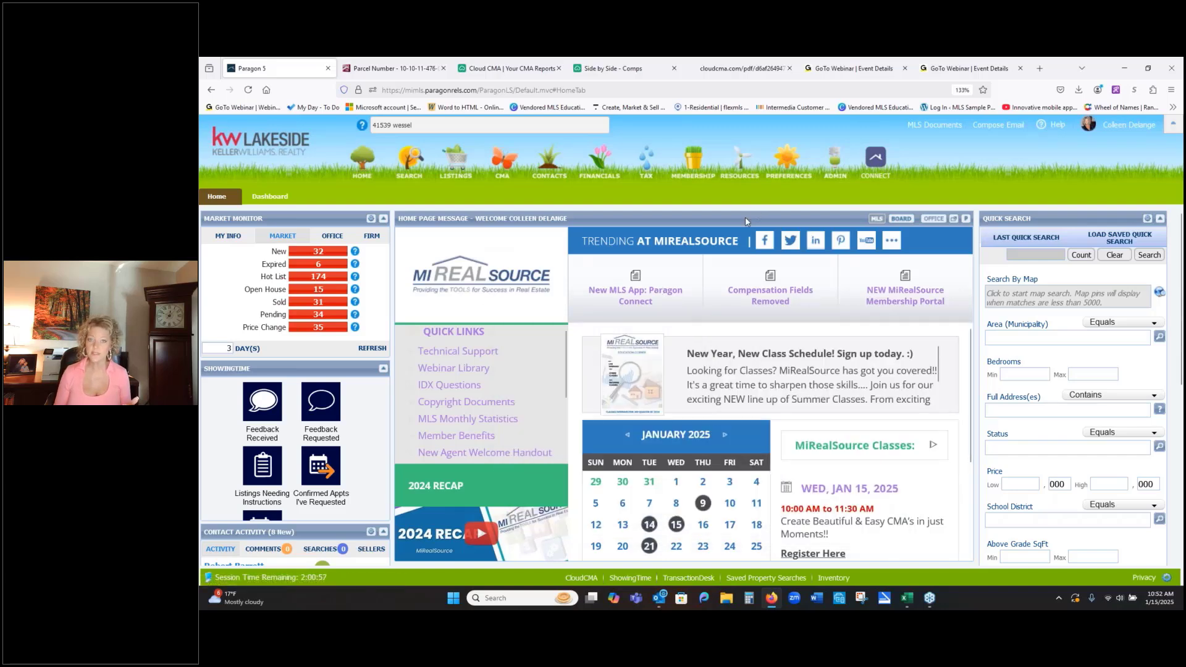
click(932, 219)
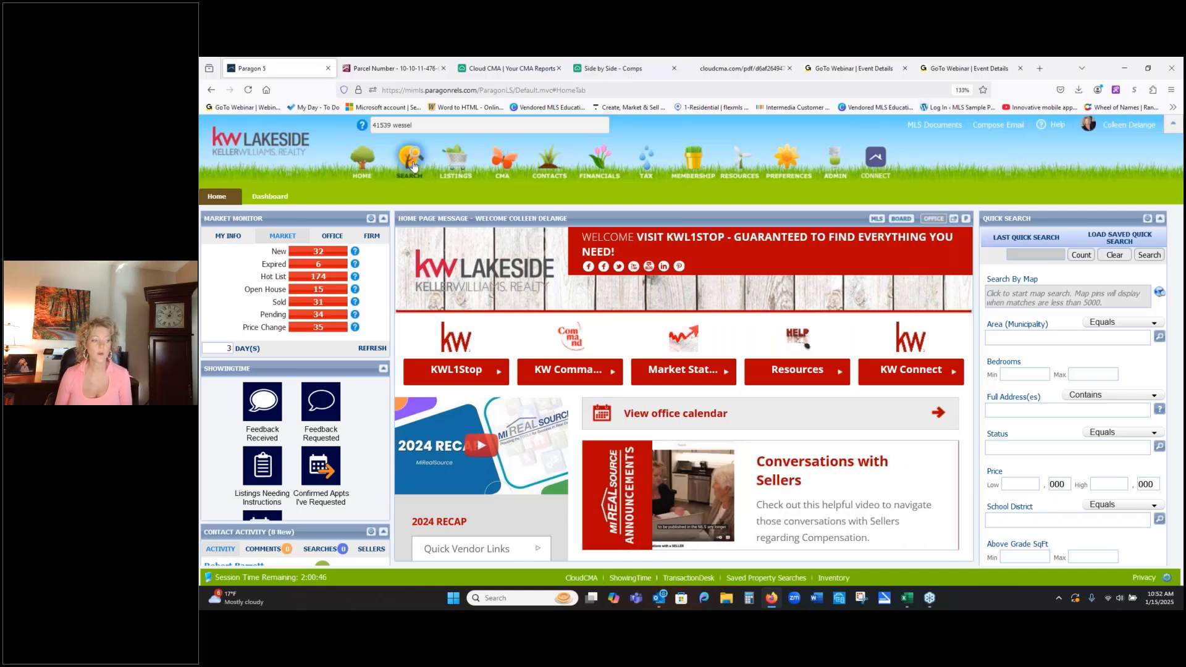
mouse_move(413, 167)
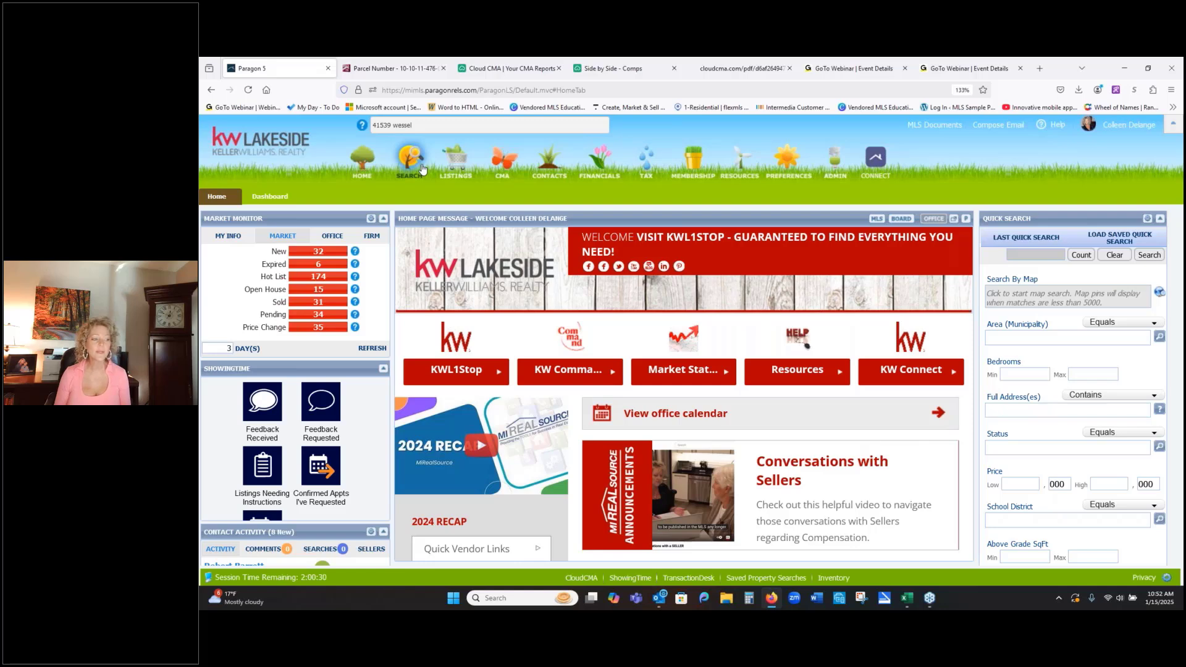
click(421, 169)
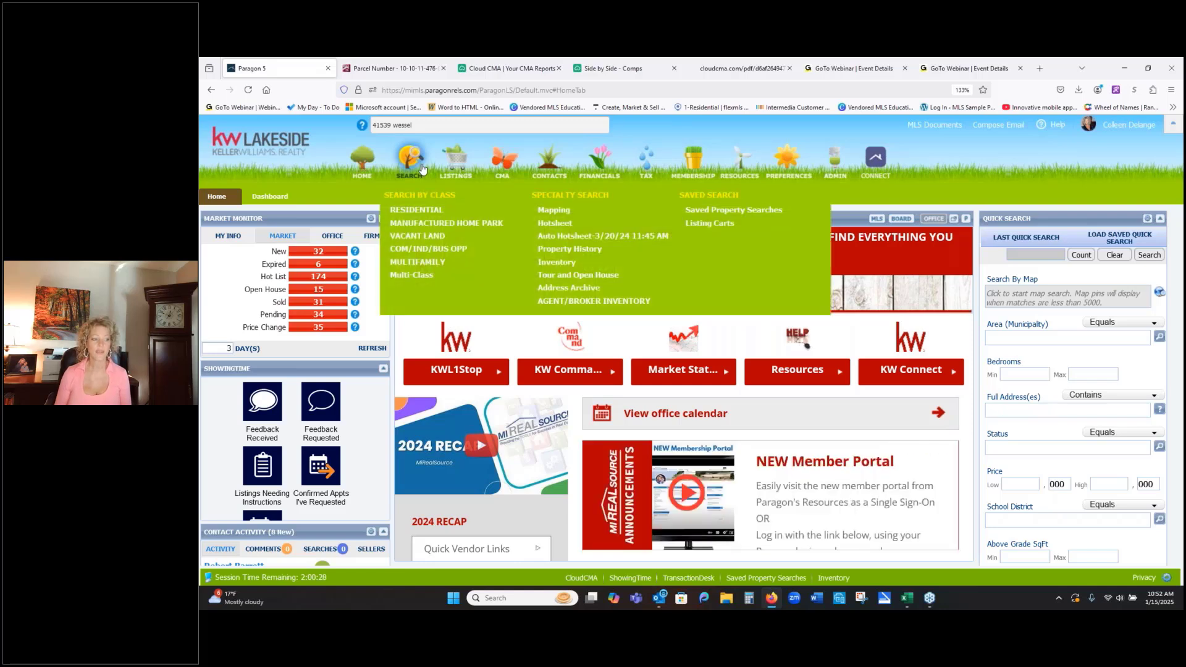
click(417, 212)
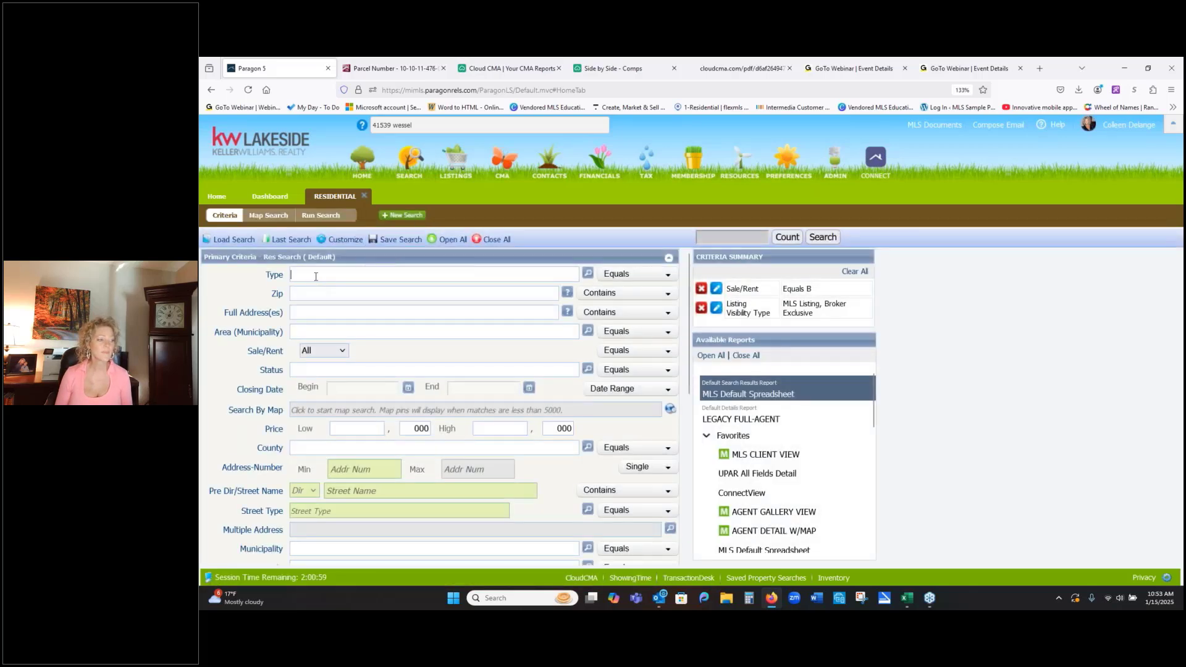
- Customize the search fields by moving County directly above Area (Municipality) in Primary Criteria, applying the change to the current search only
click(345, 240)
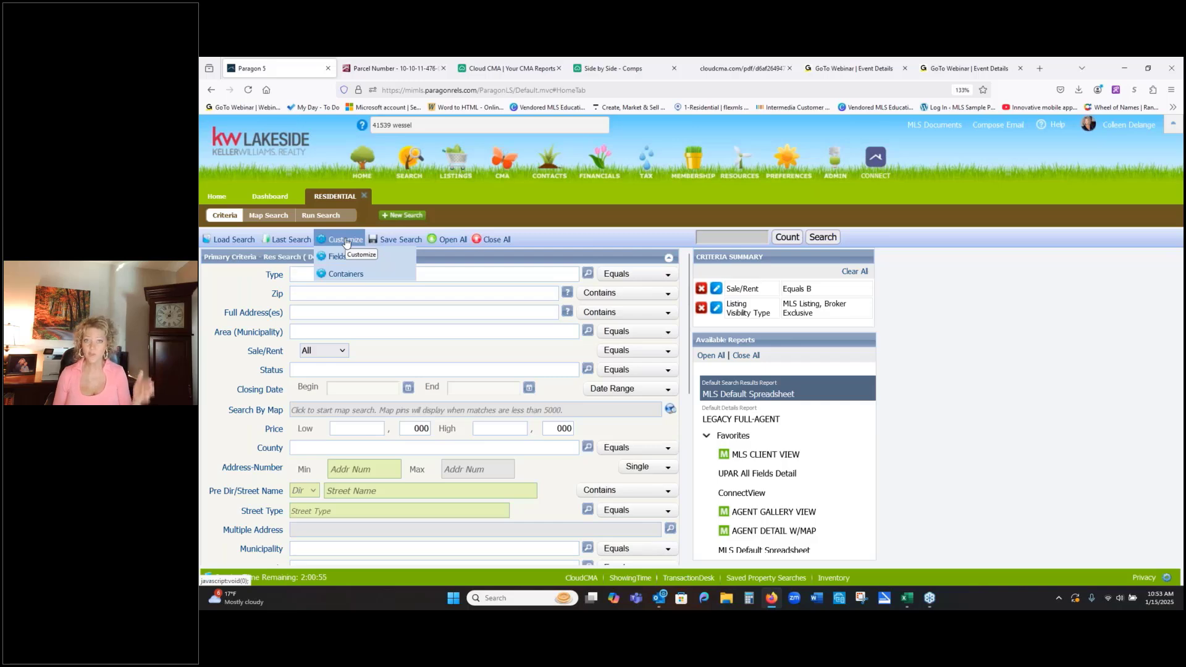
click(337, 256)
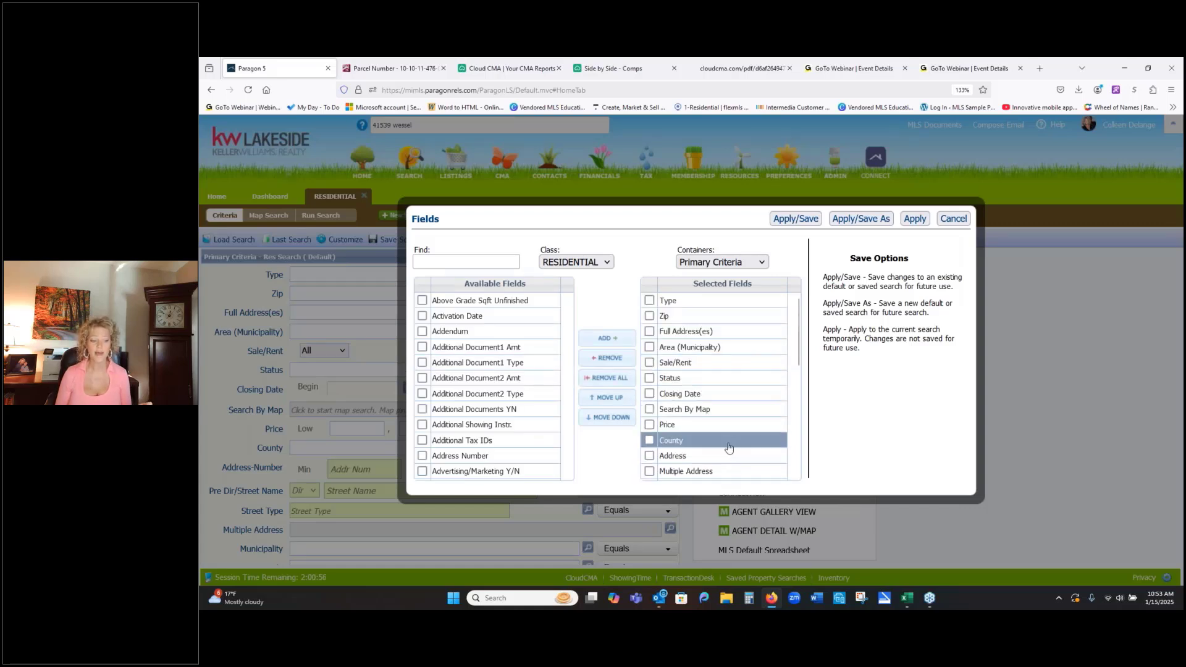
drag(728, 447, 732, 354)
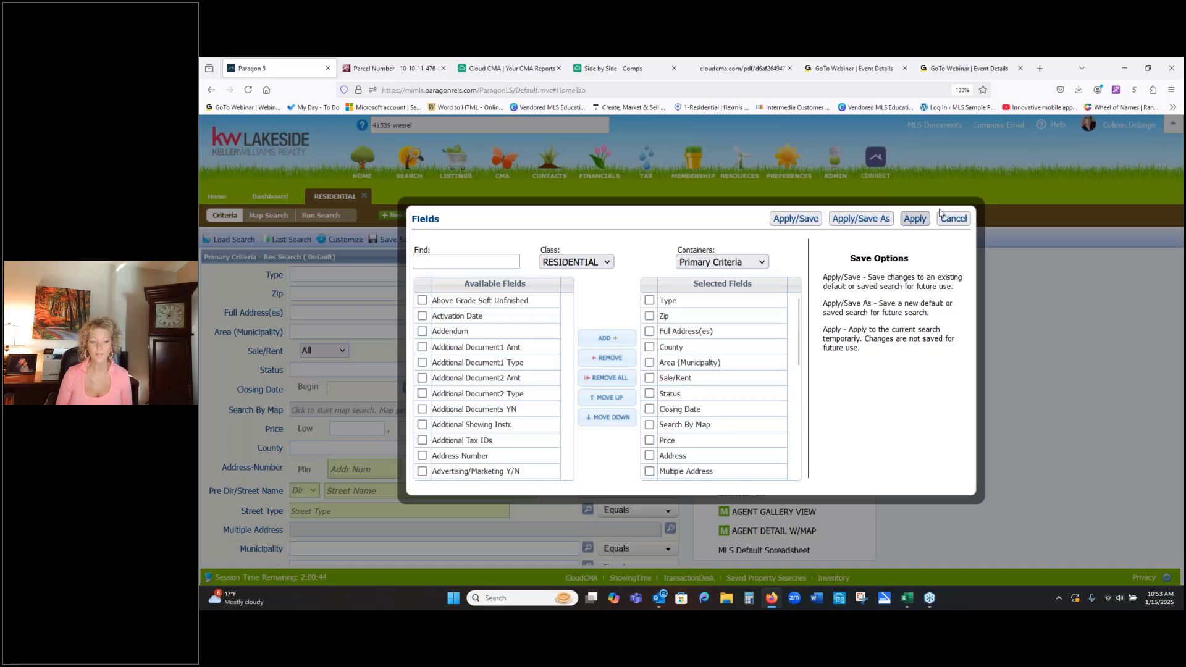
click(919, 220)
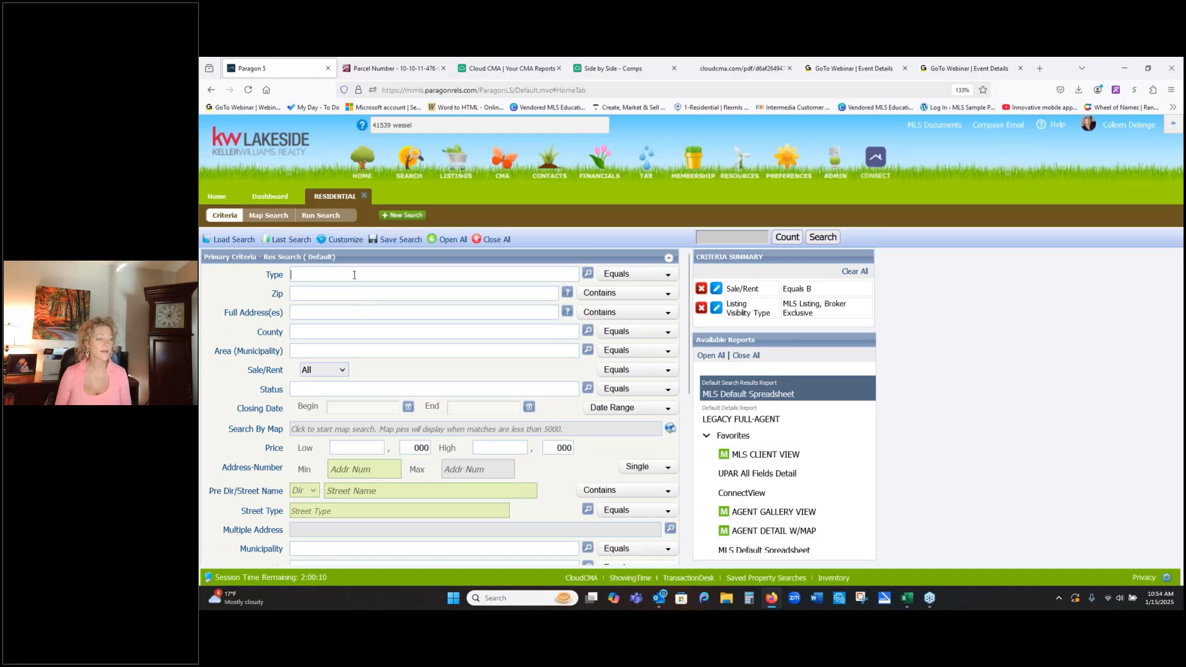
- Set the search type to RES - Single Family and limit Sale/Rent to For Sale
text(re)
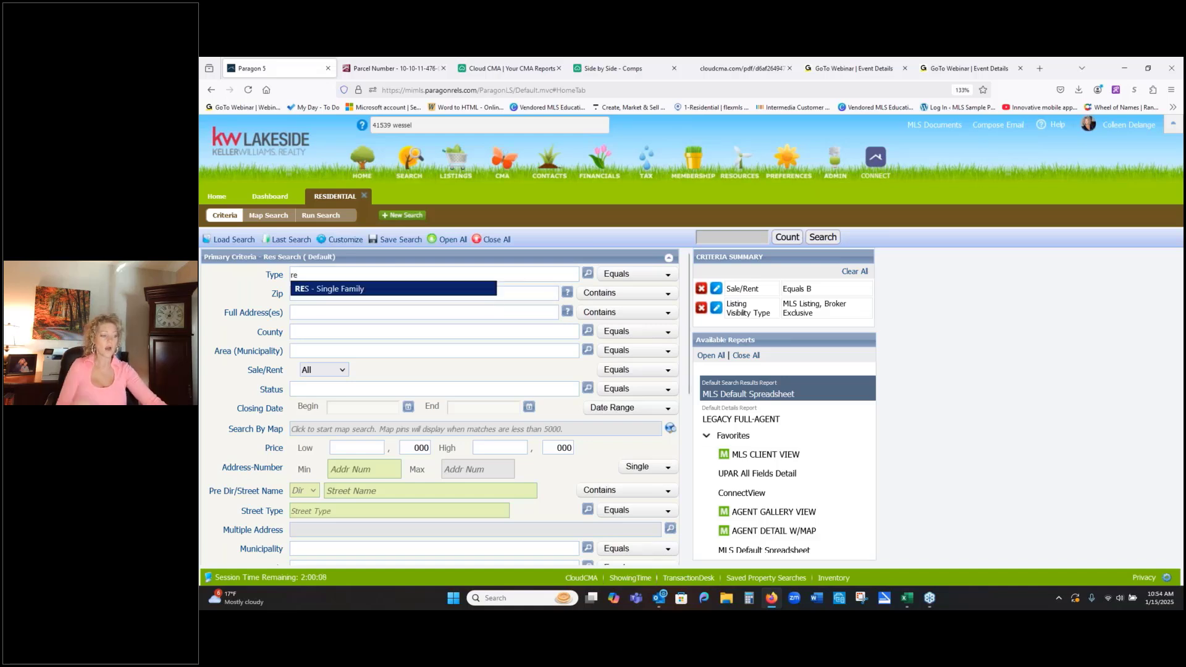
click(327, 291)
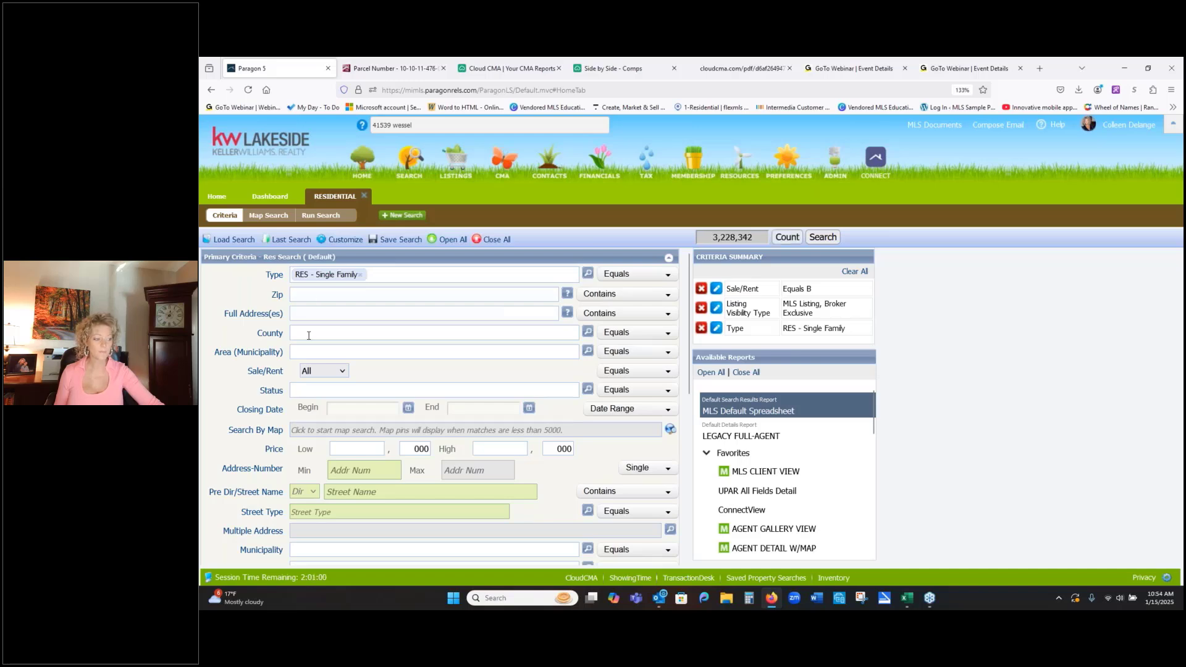
click(341, 371)
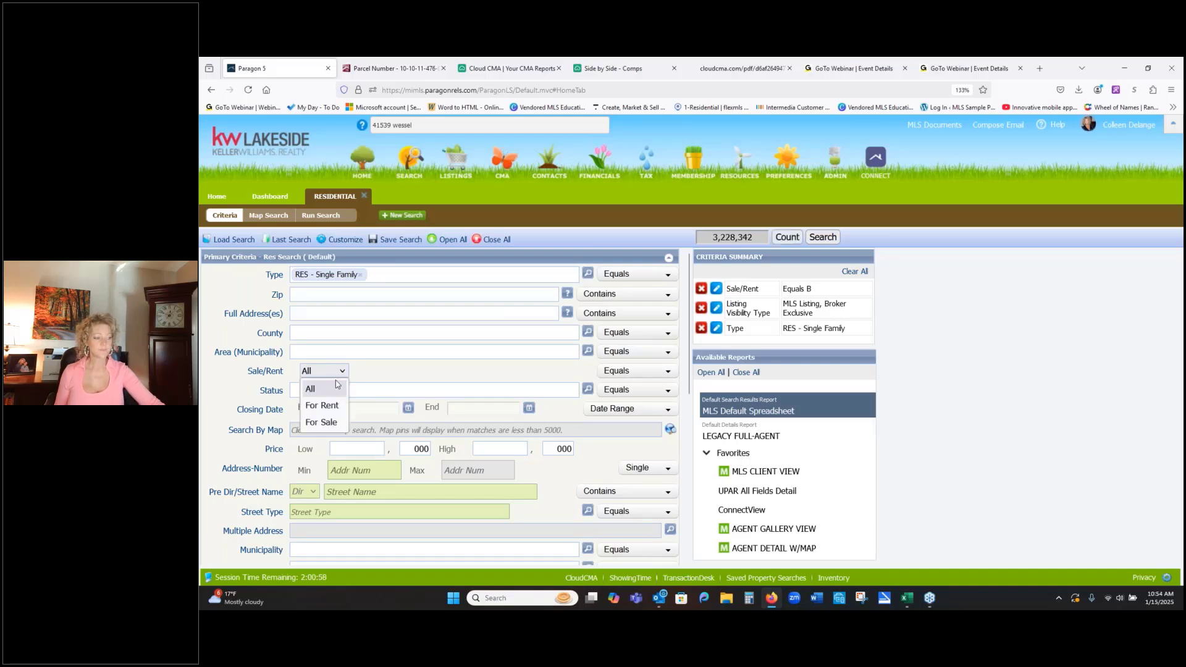
click(336, 423)
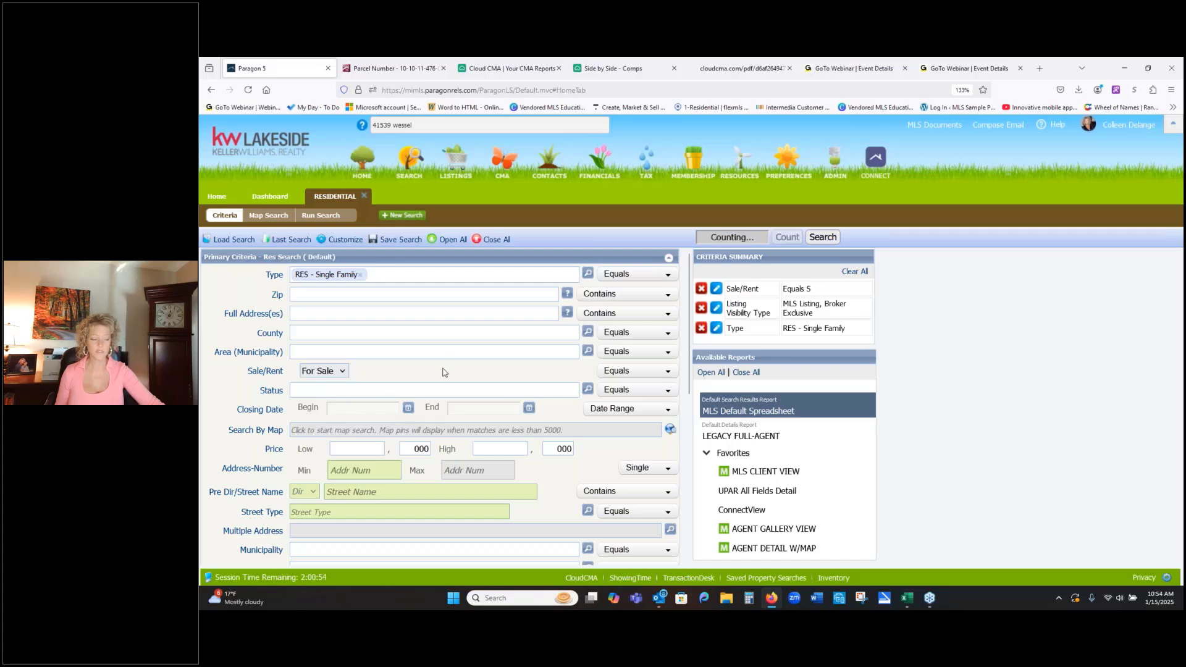
- Set the status criteria to Closed, All Active and Pending, with a closing date range of 6 Months Back
scroll(443, 372, down, 1)
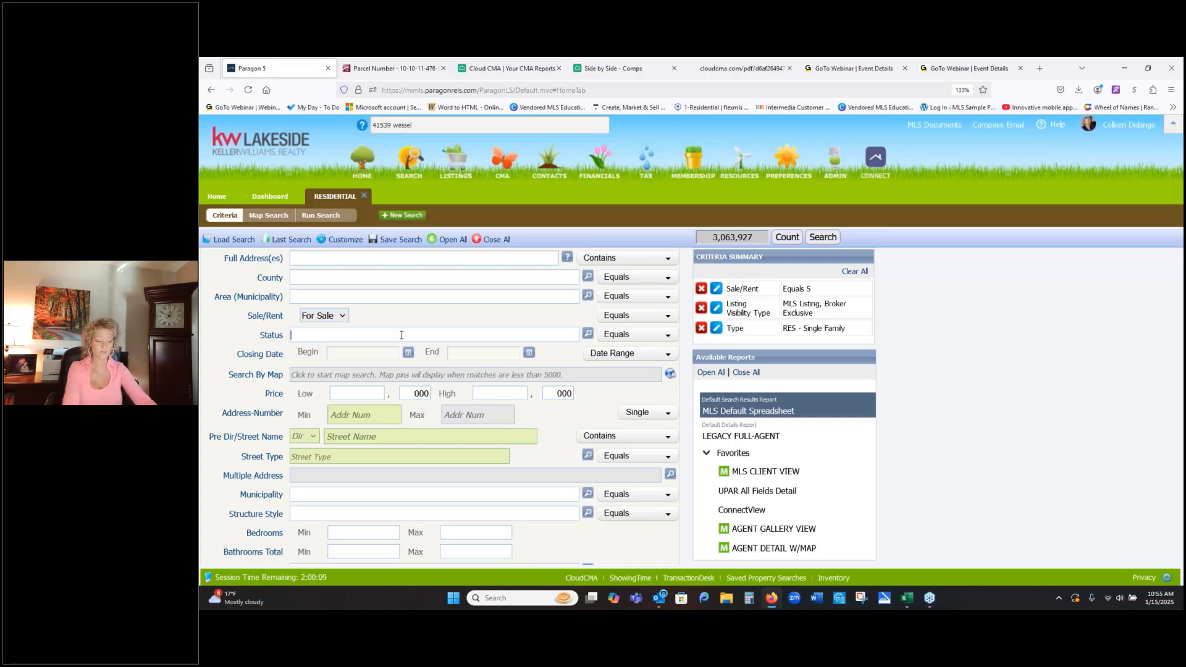
text(clos)
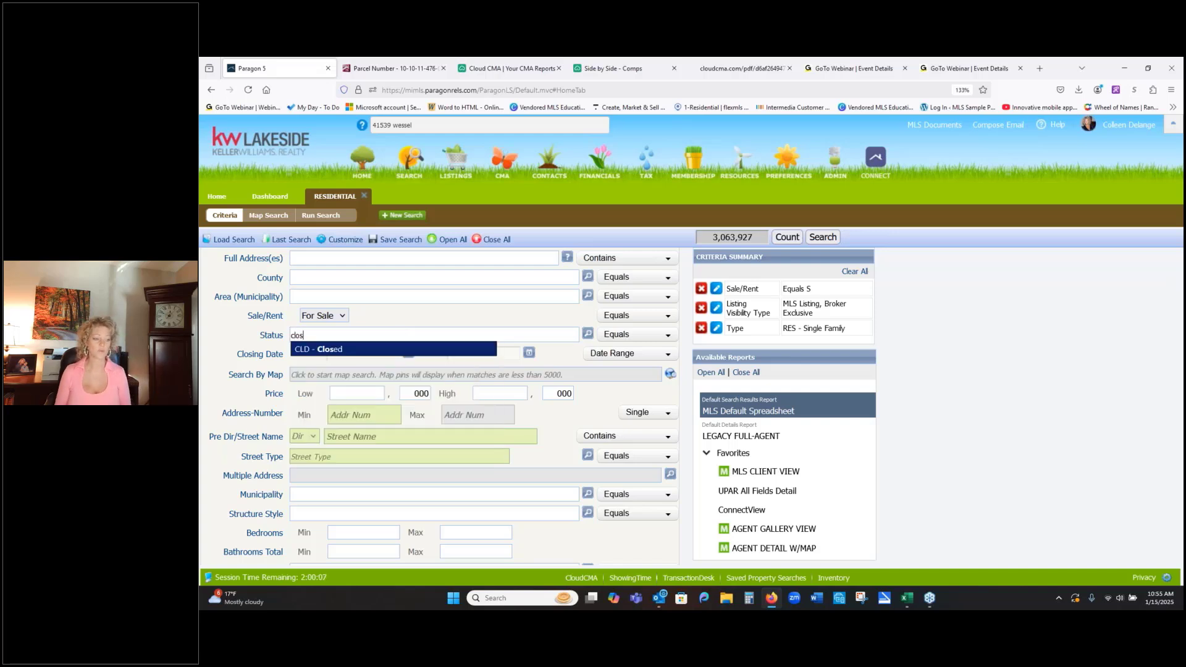
click(356, 350)
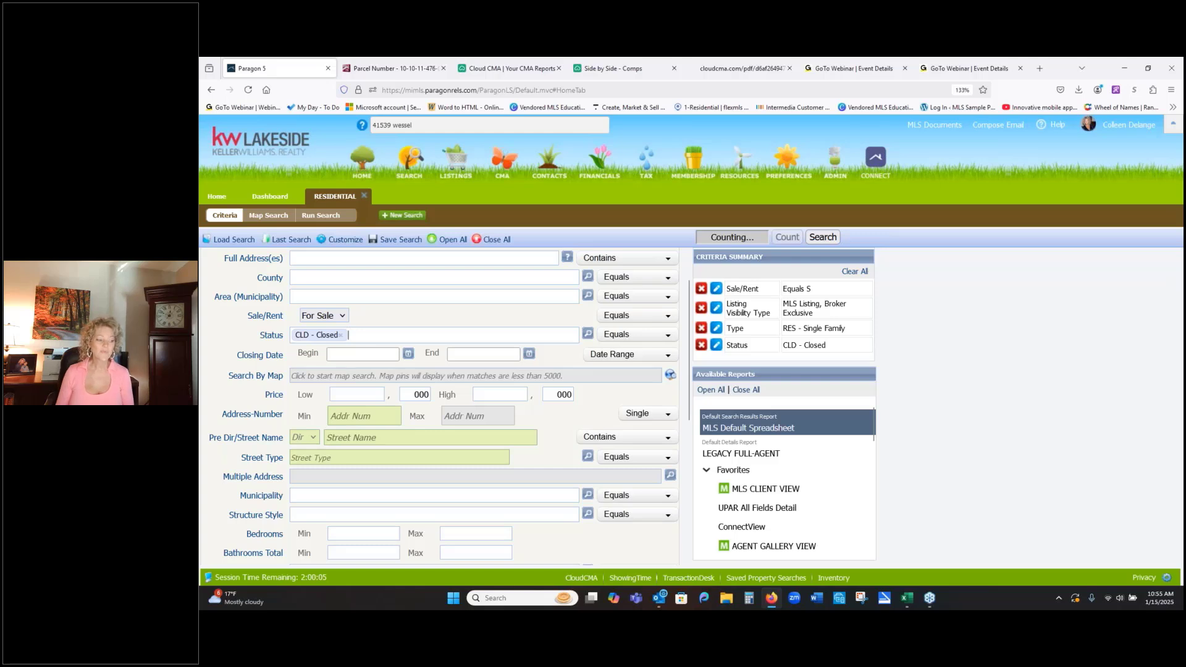
text(a)
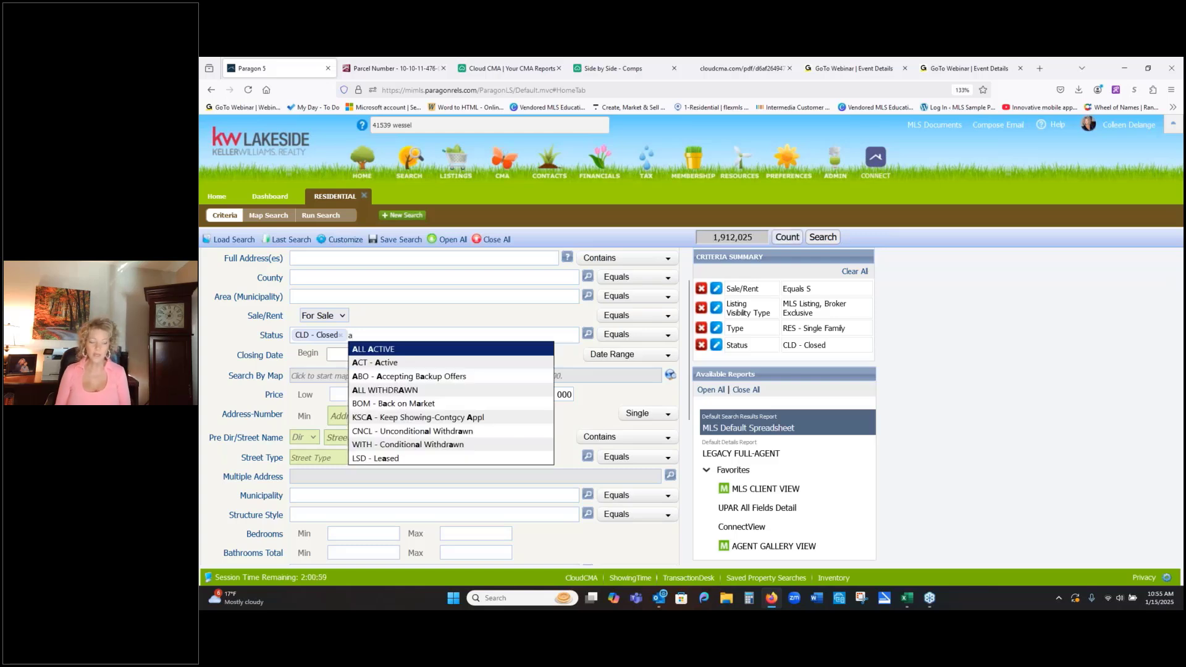
click(383, 350)
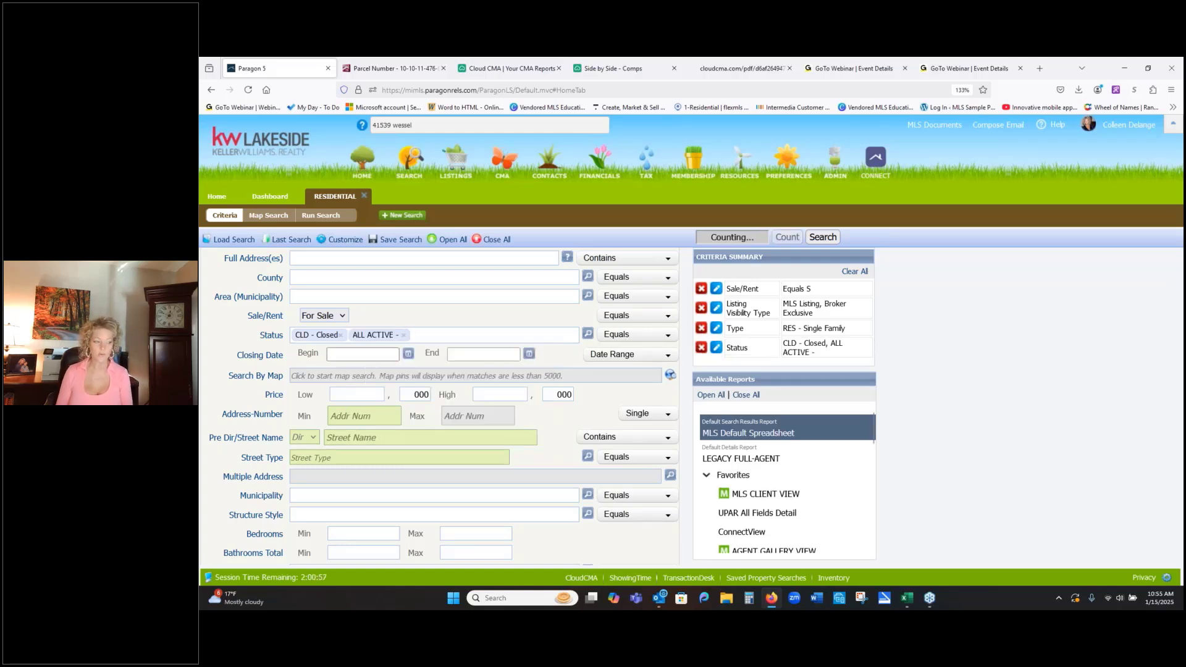
text(pe)
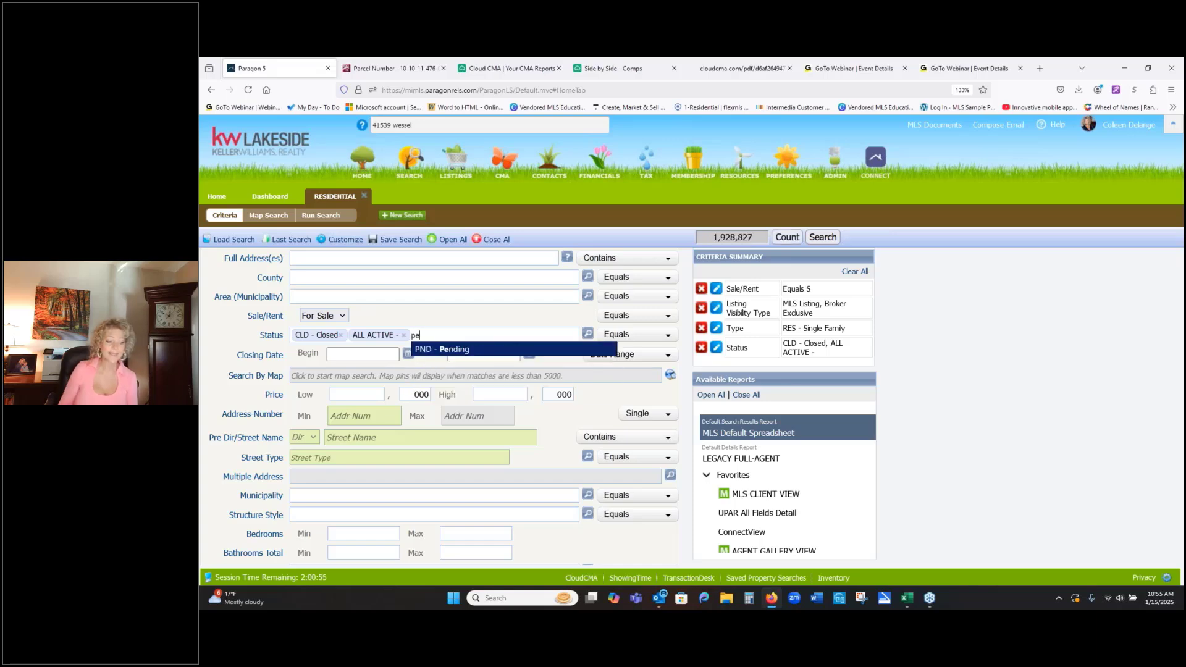
click(434, 350)
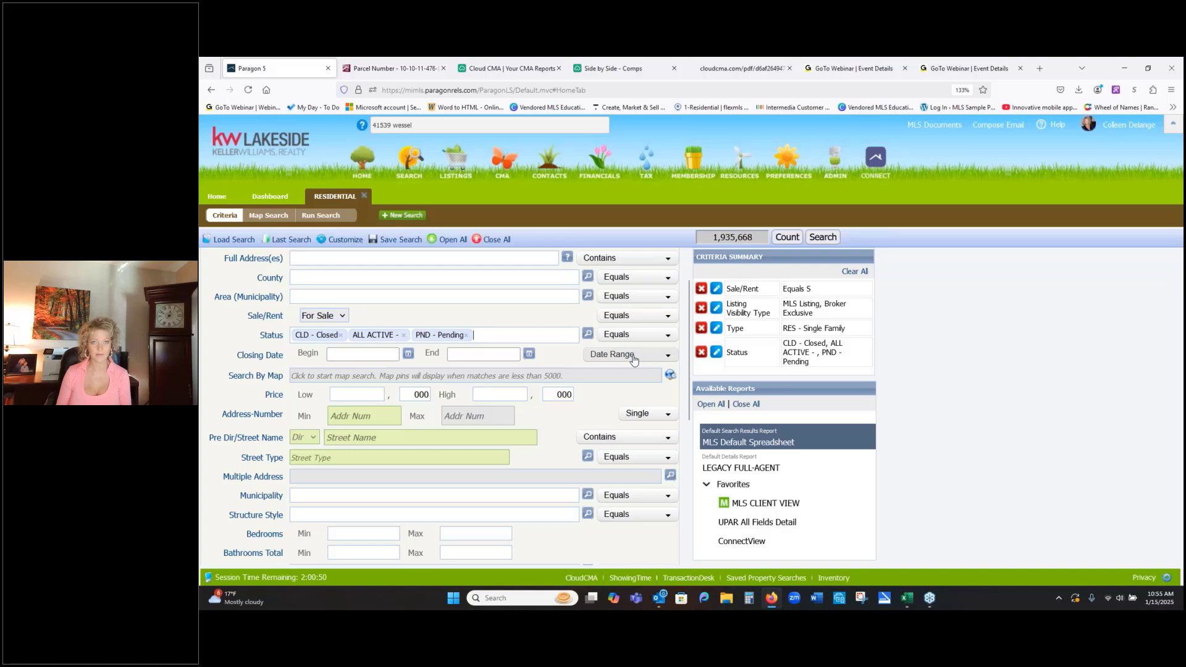
click(595, 355)
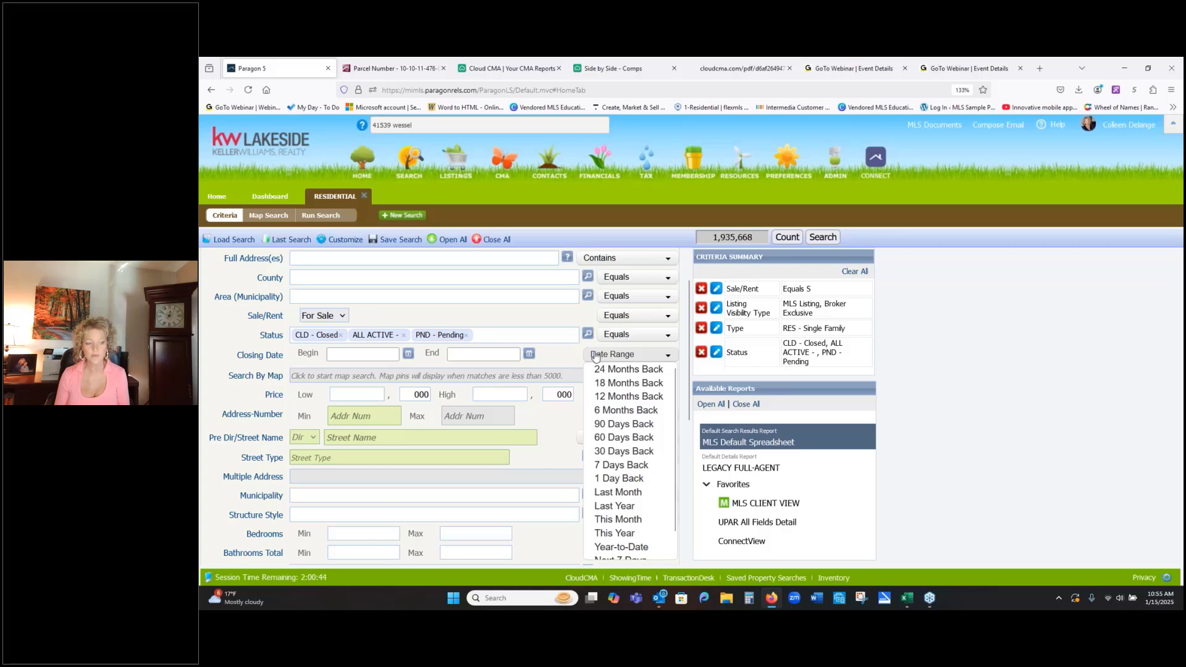
click(622, 411)
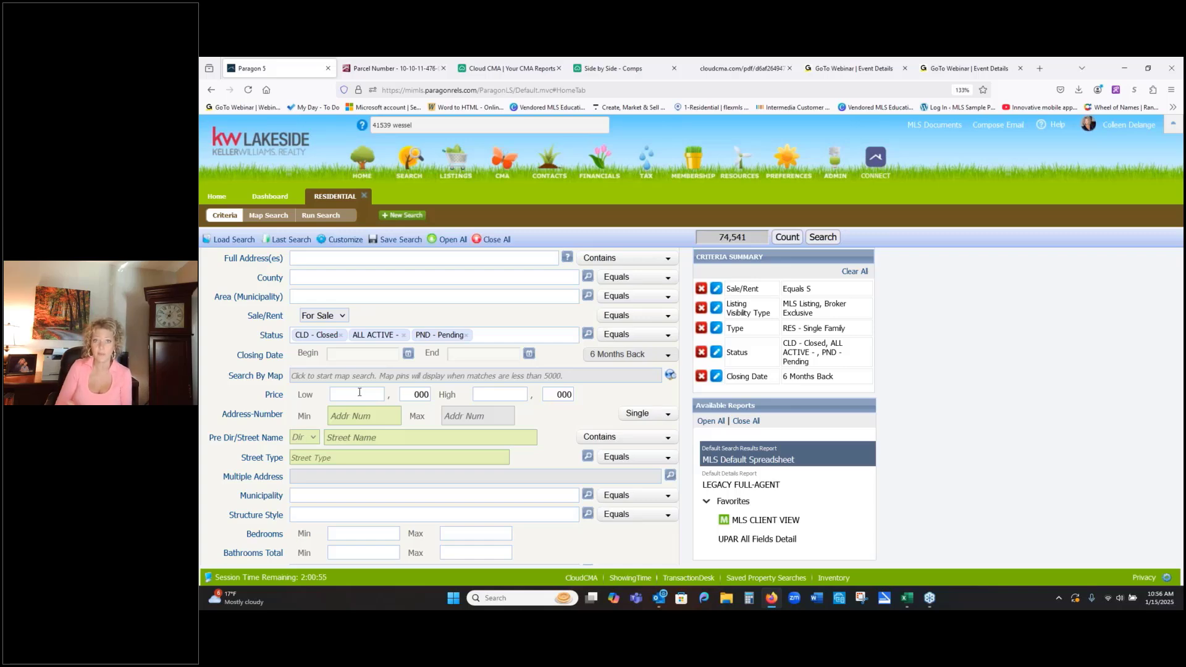
- Set the structure style to 1 Story and both minimum and maximum bedrooms to 3, leaving the bathroom total blank
scroll(324, 426, down, 1)
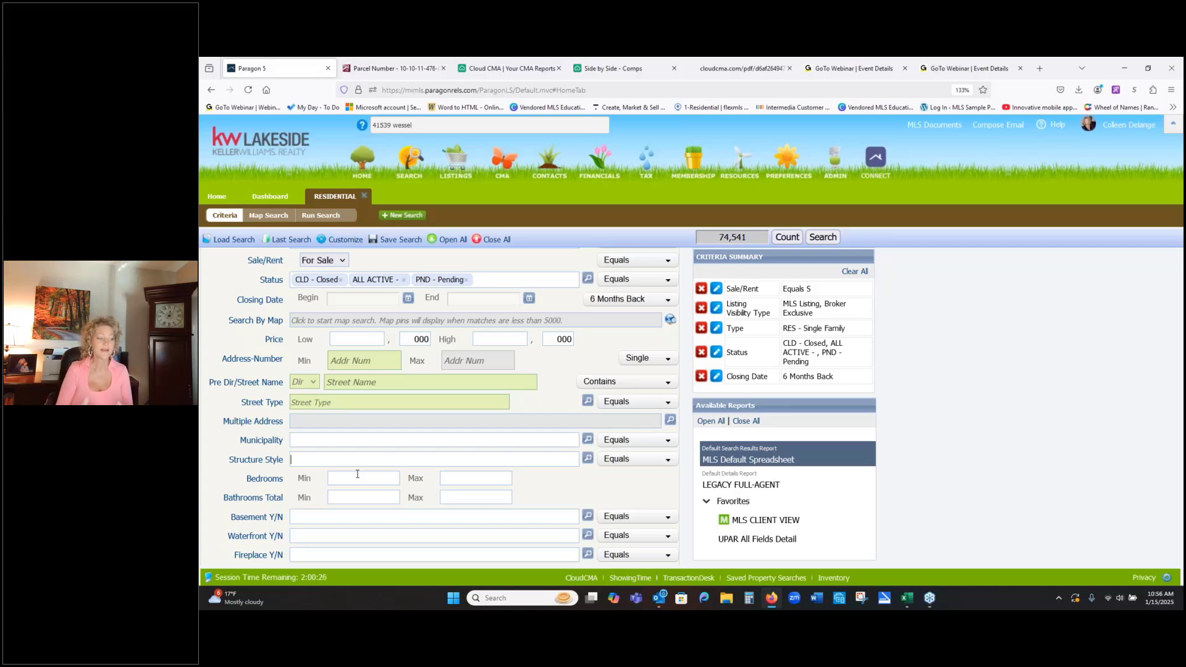
text(1)
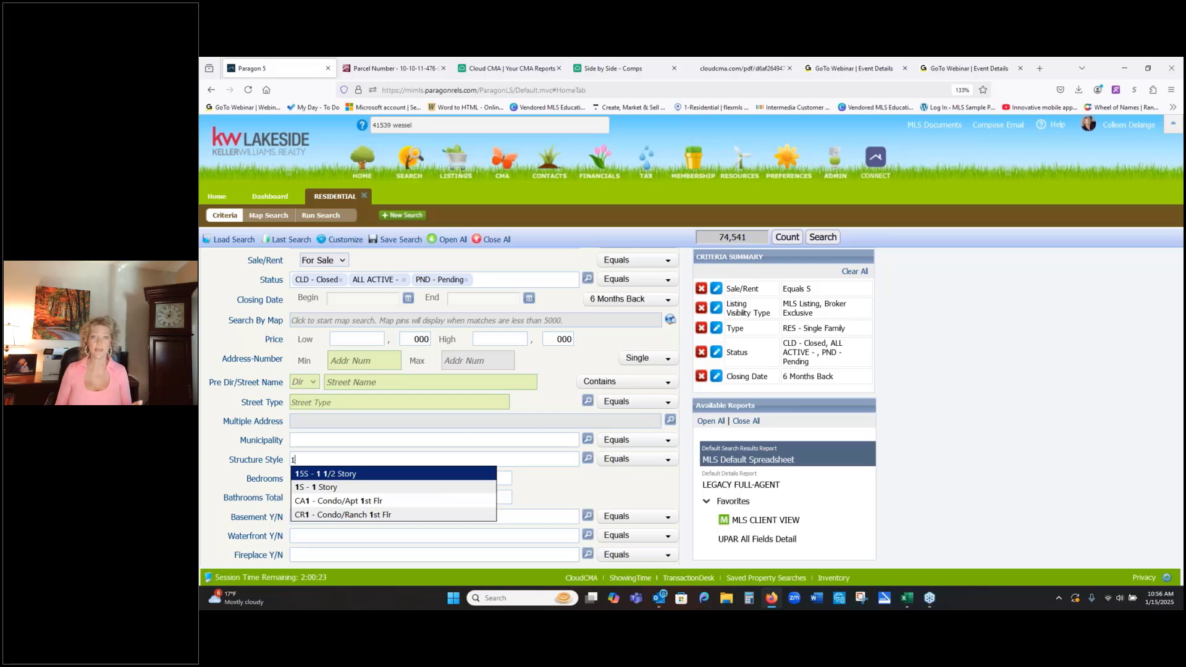
click(362, 488)
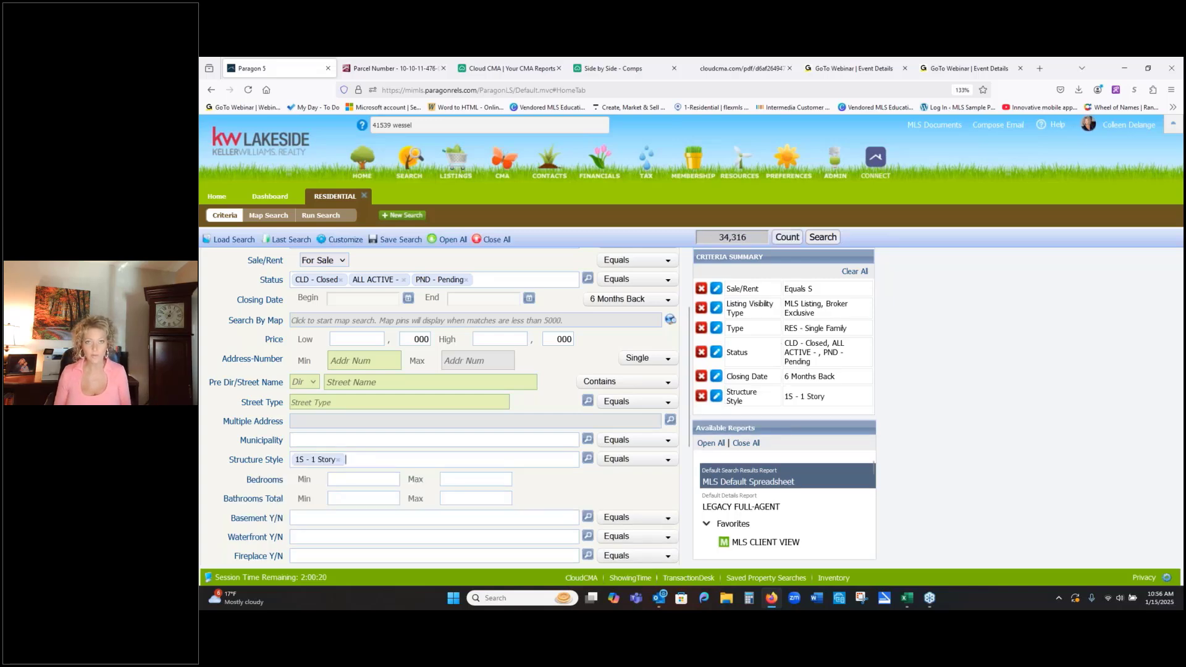
click(363, 480)
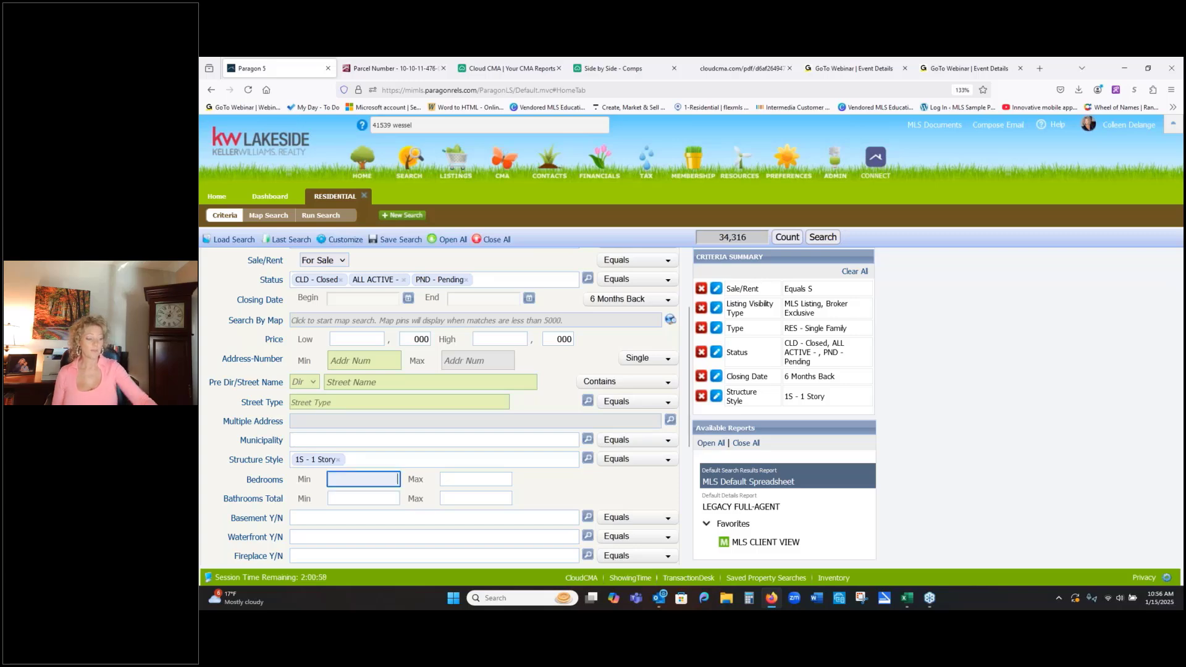
text(3)
key(Tab)
text(3)
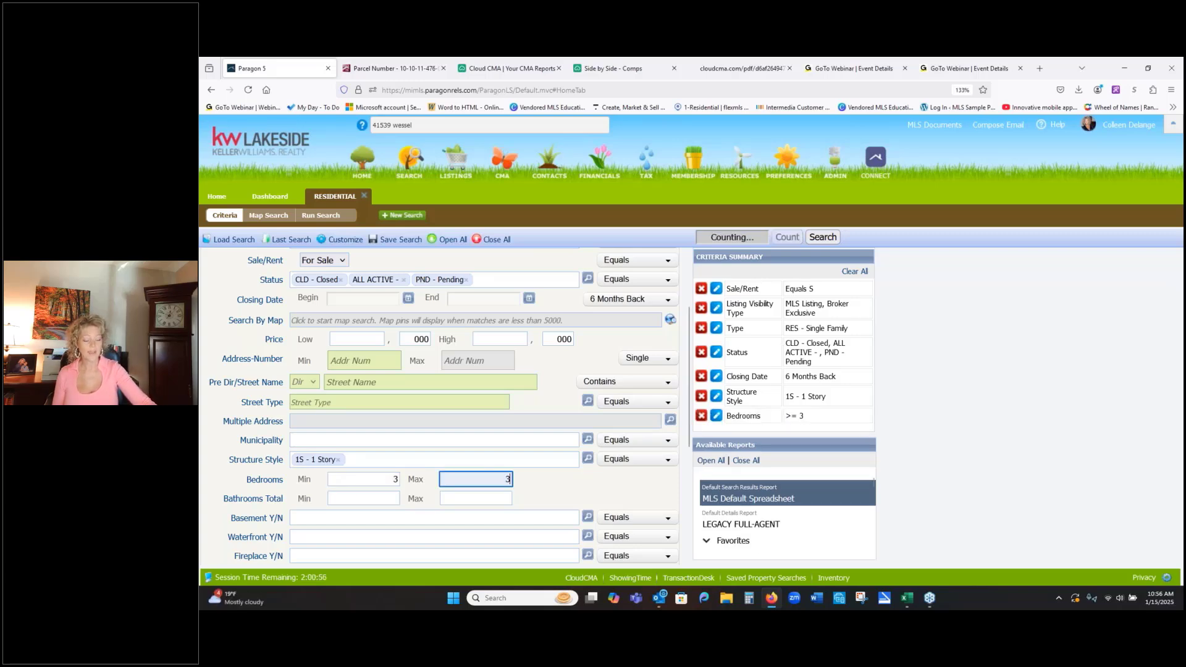
click(376, 497)
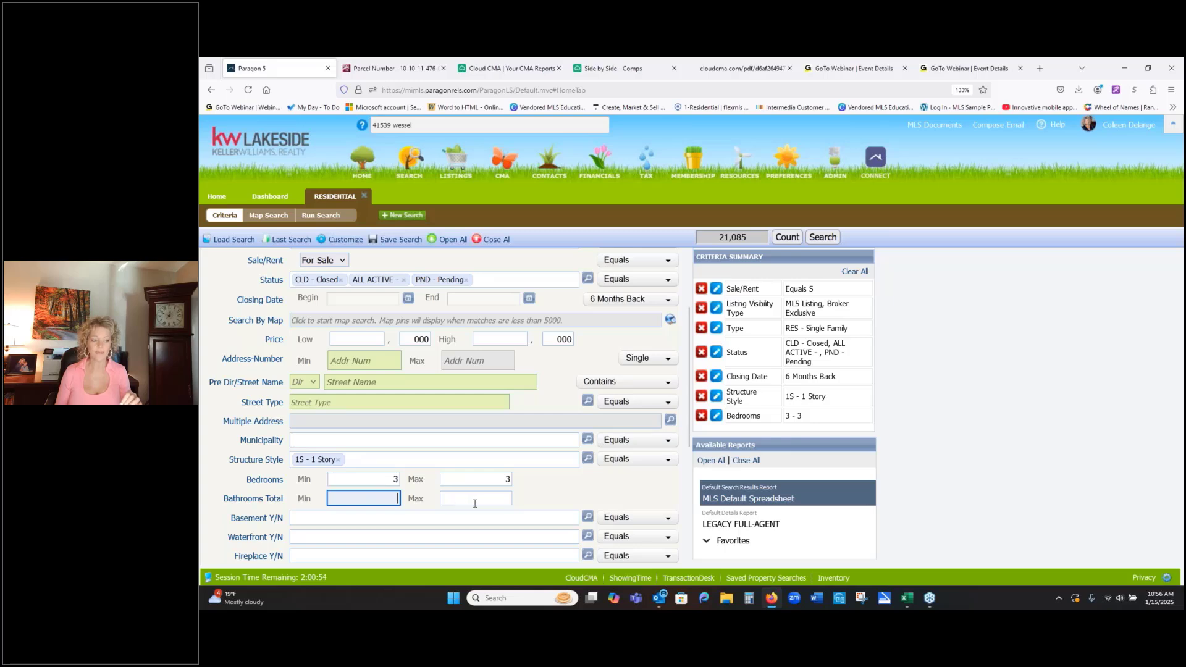
scroll(476, 502, down, 1)
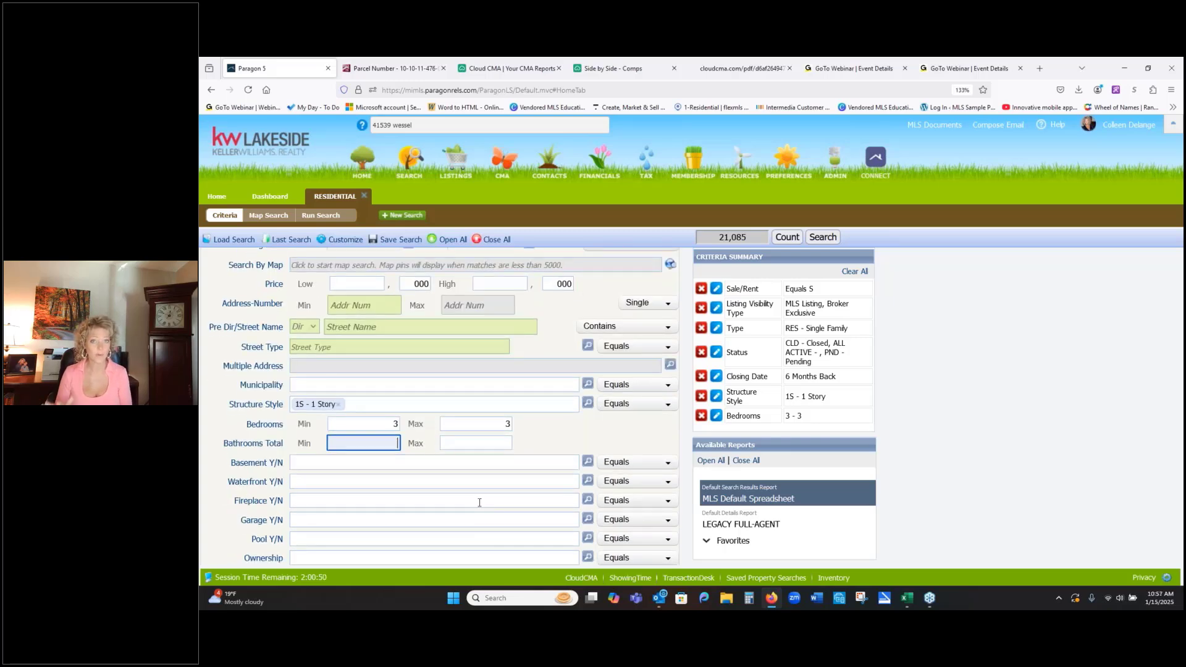
- Require both a basement and a garage by setting Basement Y/N and Garage Y/N to Yes
click(392, 464)
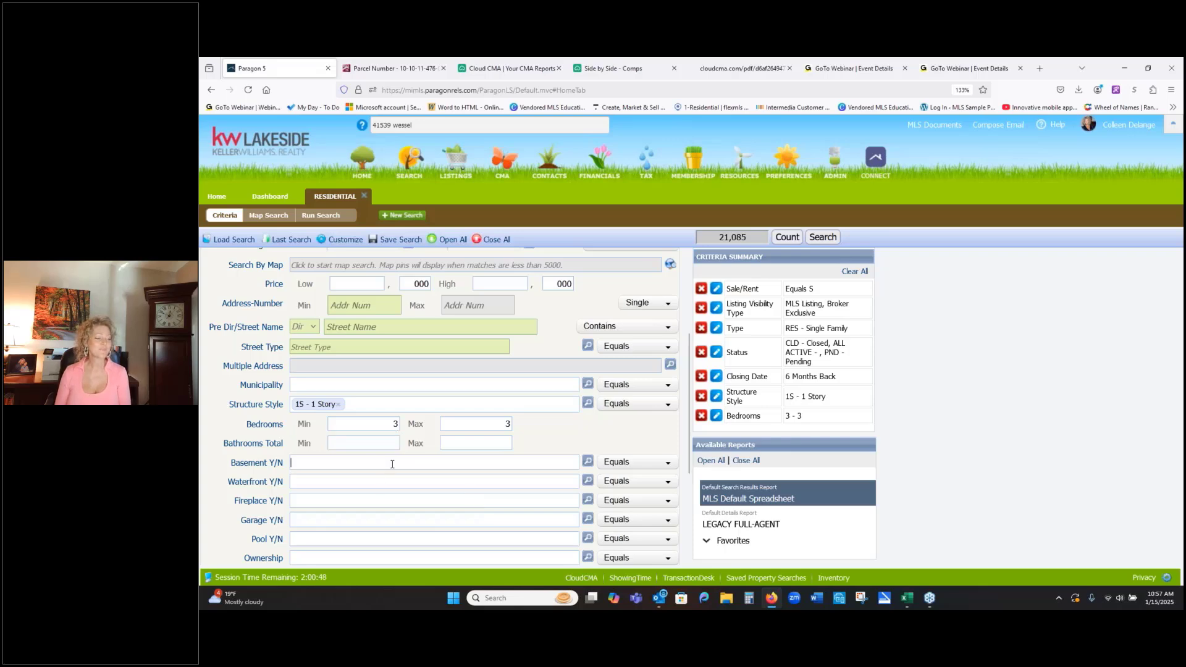
text(y)
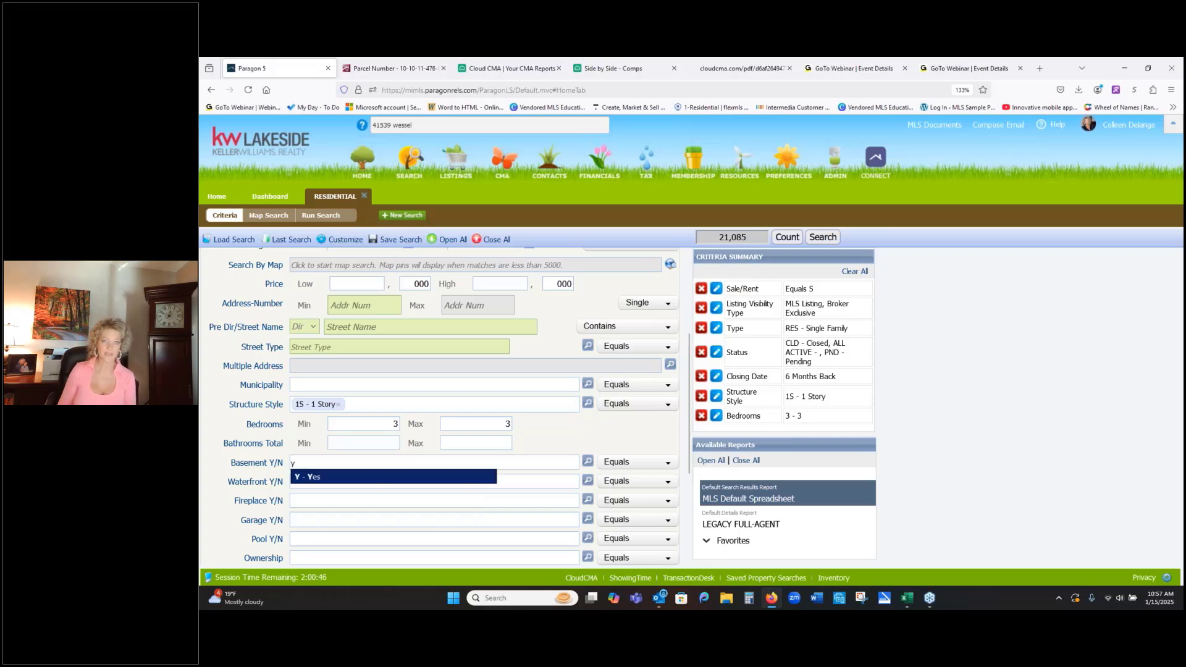
click(376, 477)
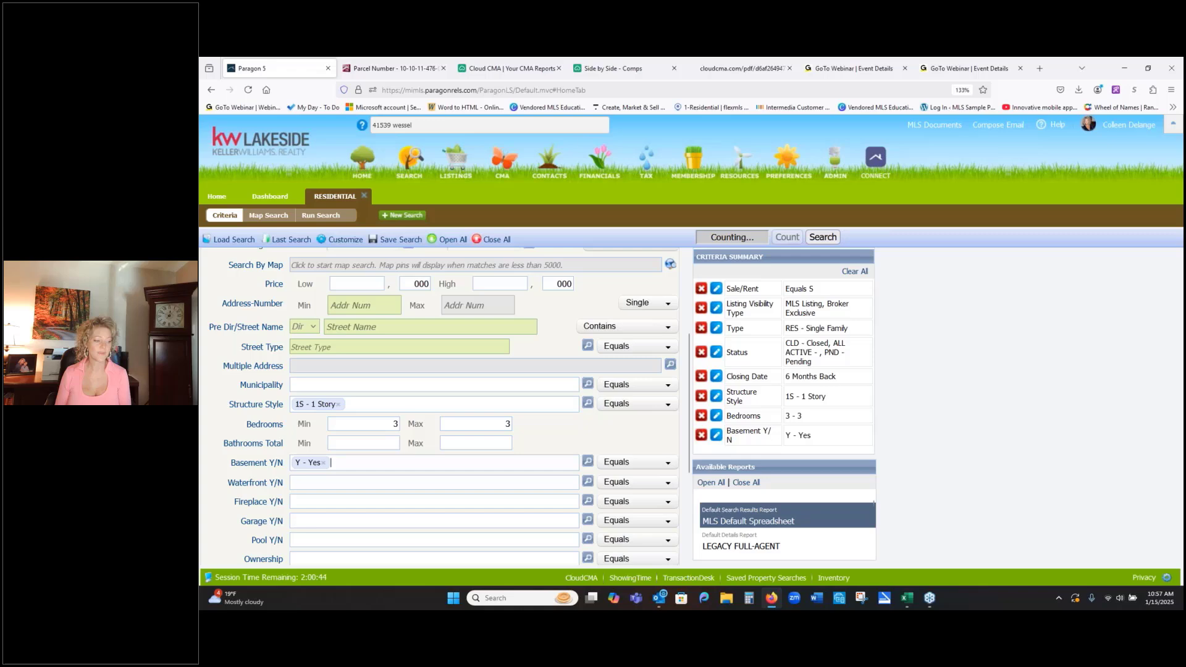
click(378, 522)
text(y)
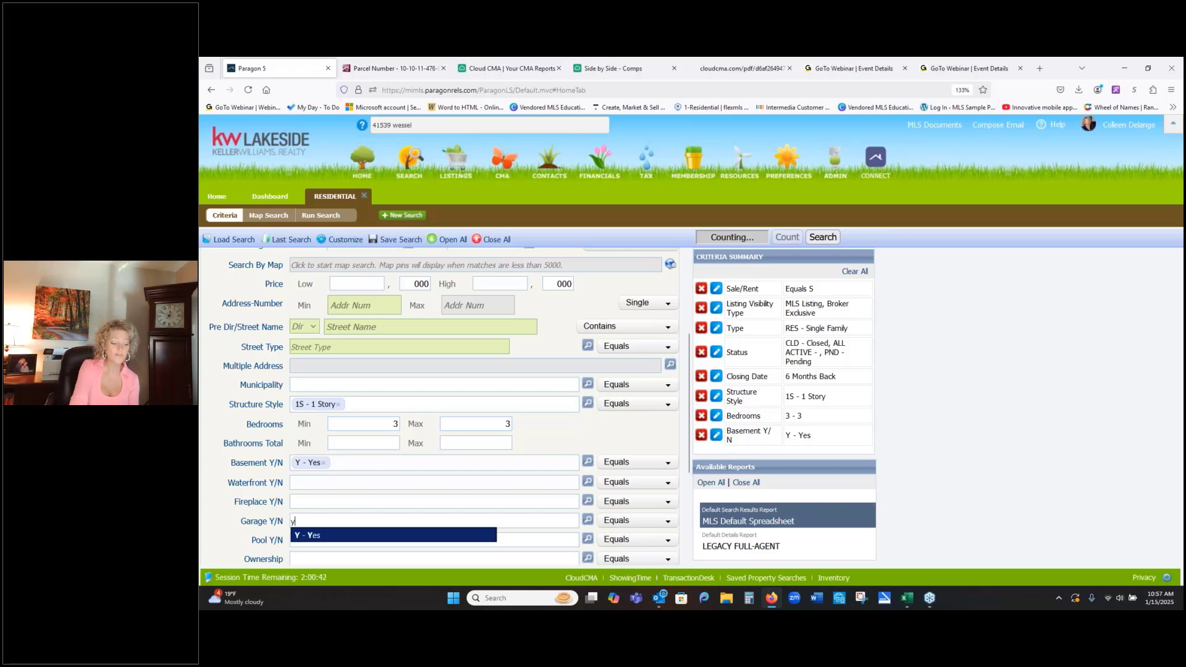
click(357, 535)
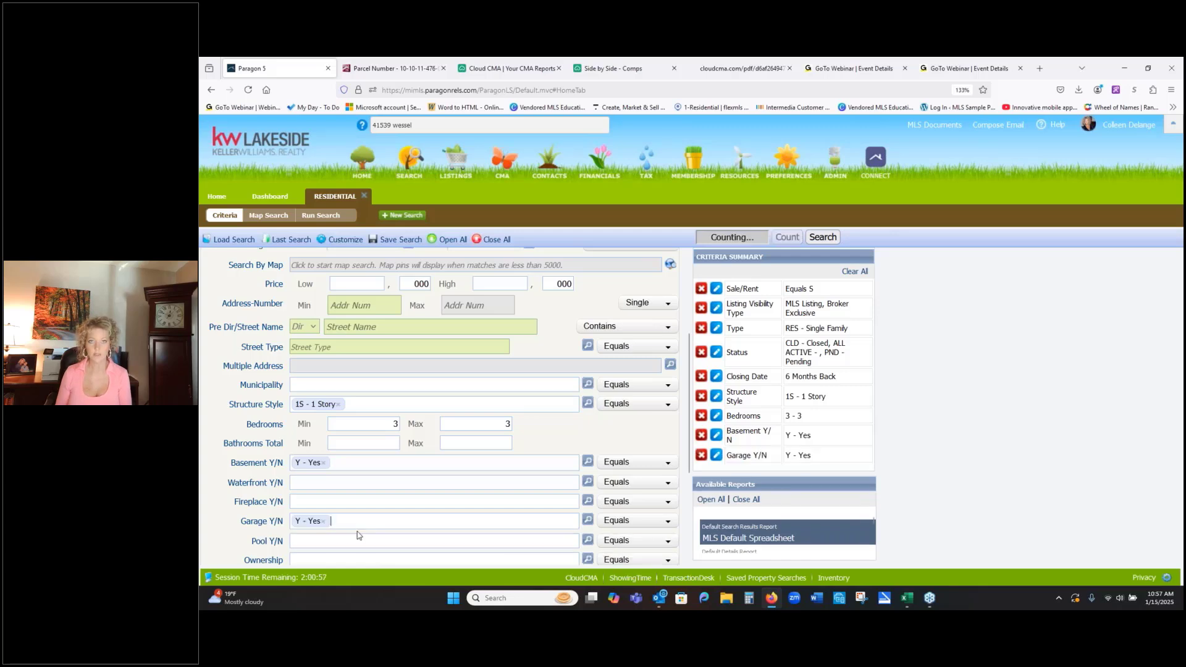
scroll(357, 535, down, 3)
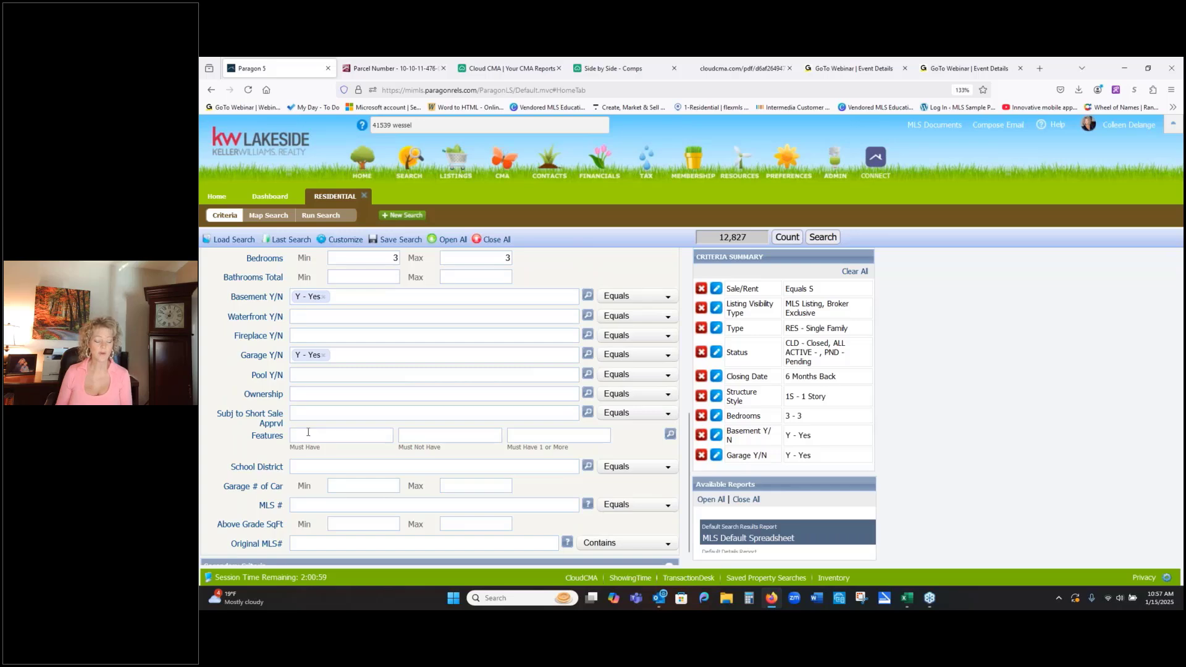
text(att)
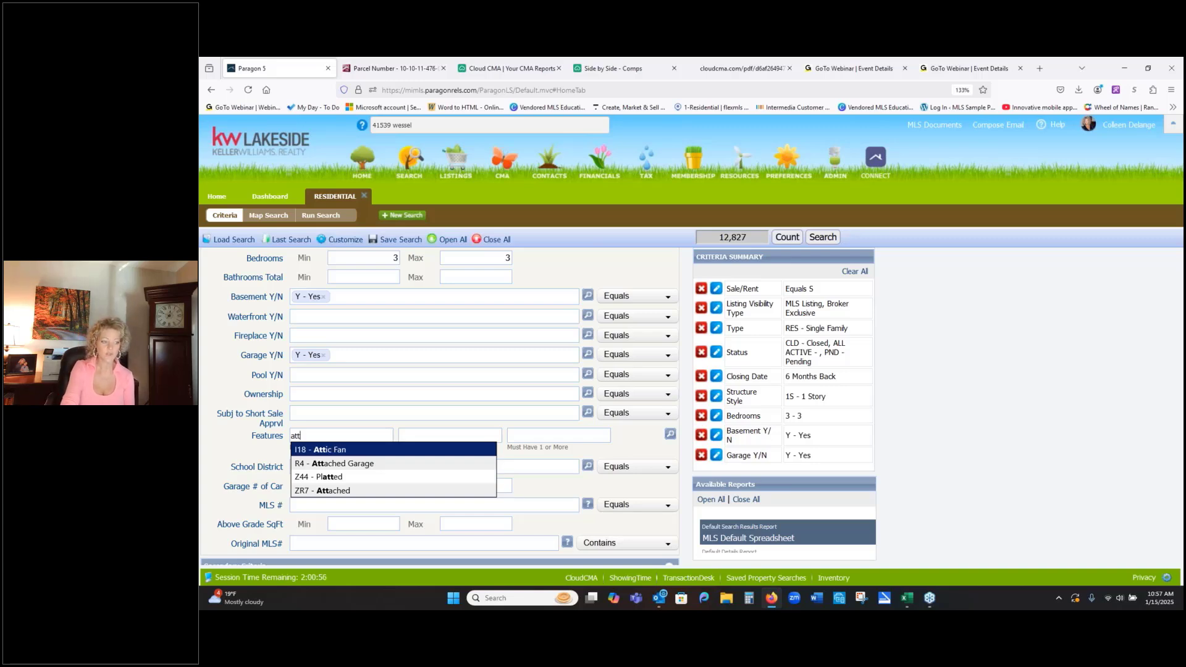
key(BackSpace)
key(BackSpace)
key(BackSpace)
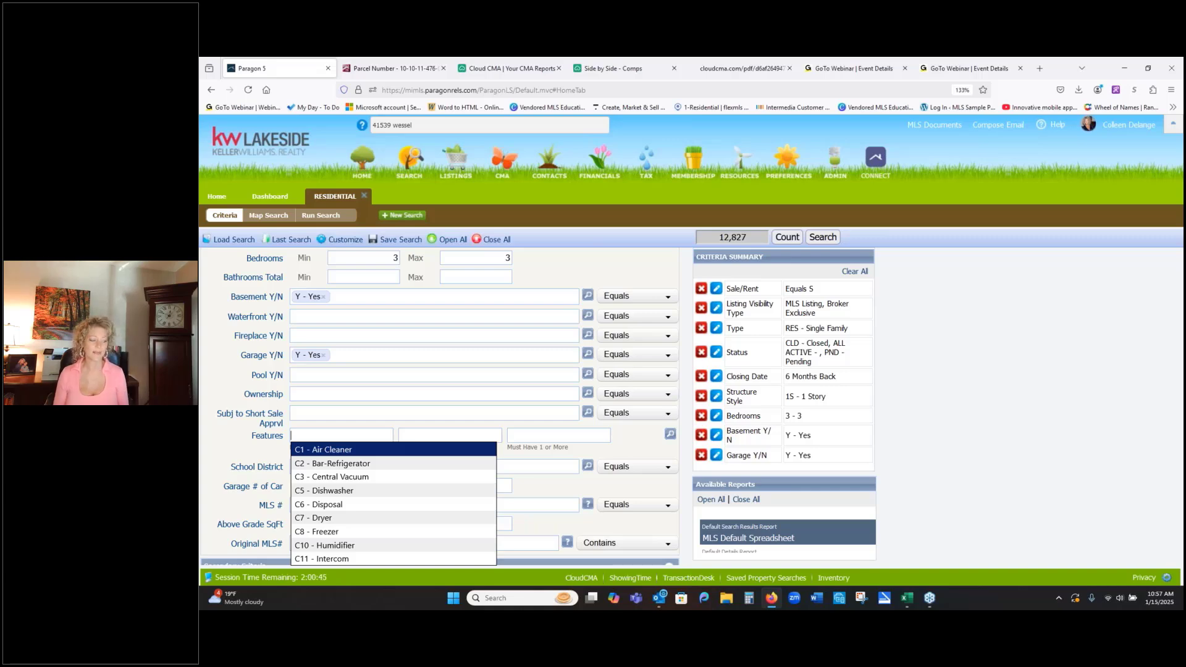
click(629, 439)
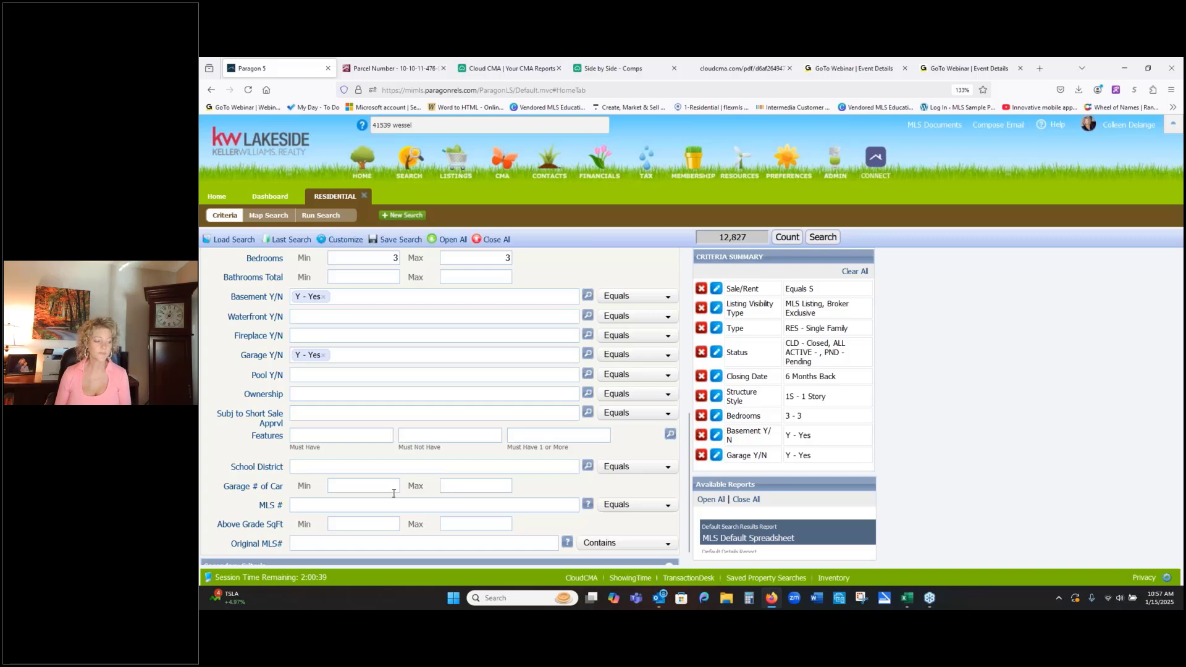
- Check the subject property's square footage in its City of Sterling Heights parcel record
click(370, 521)
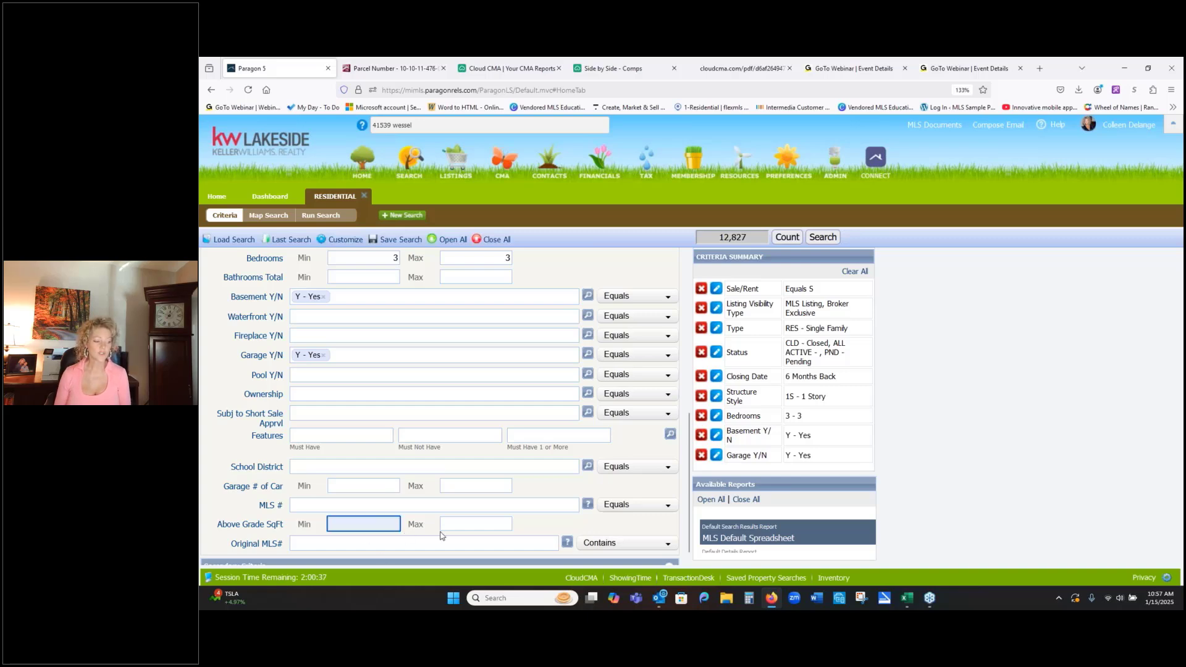
click(1177, 382)
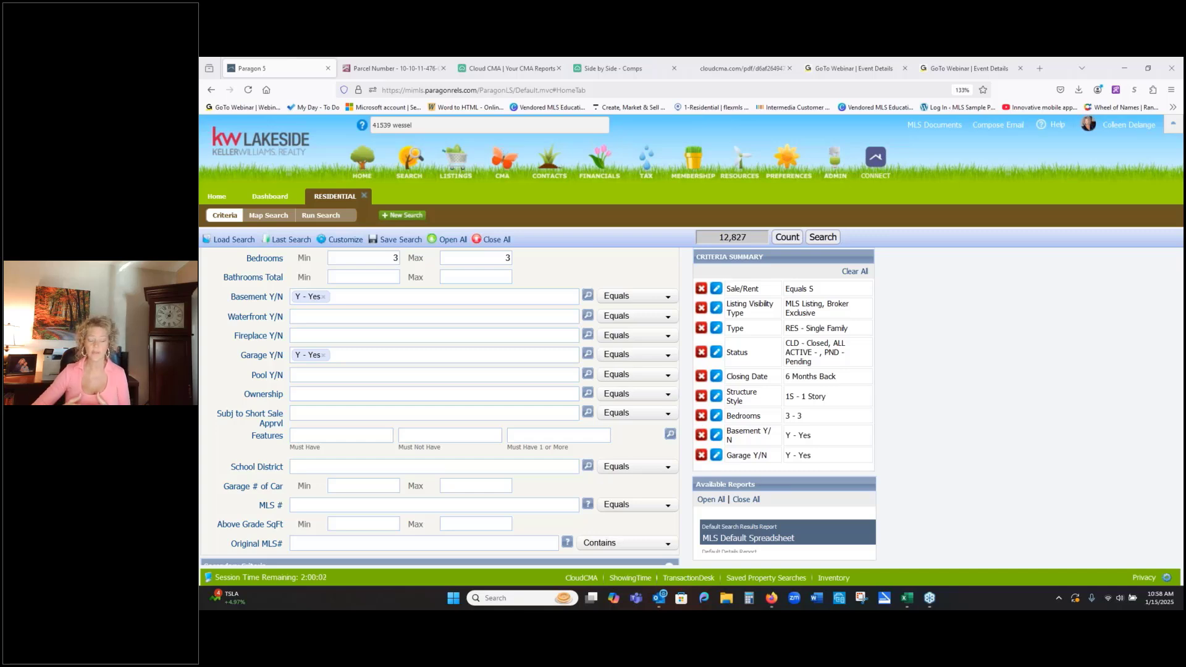
click(396, 71)
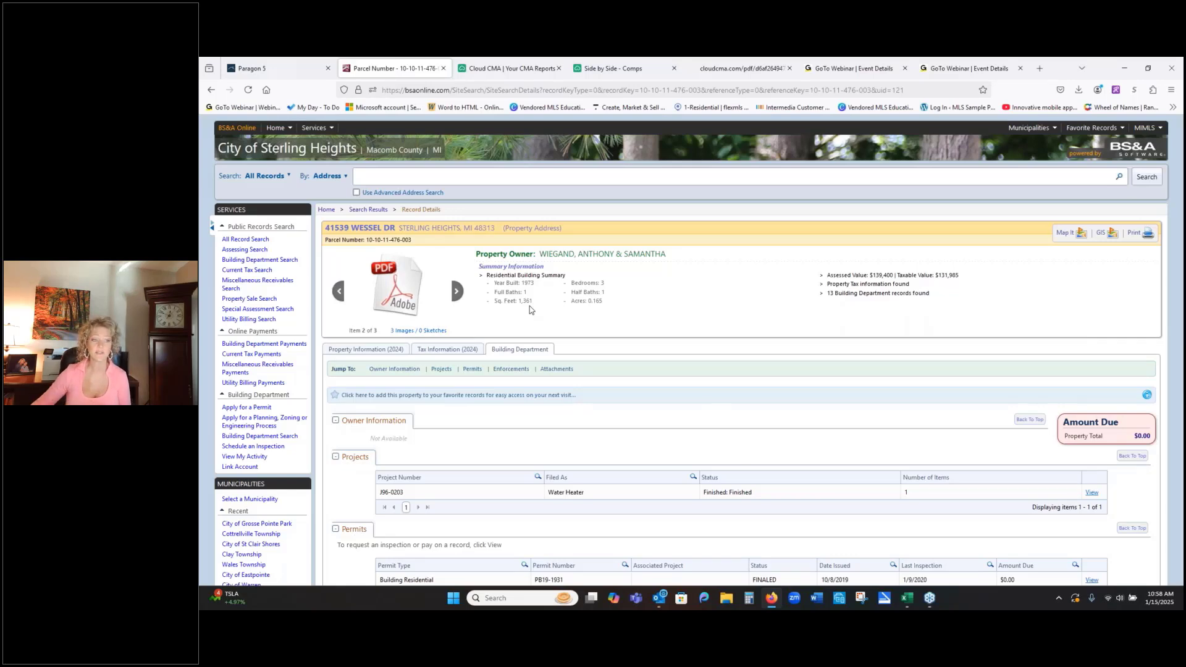
click(503, 68)
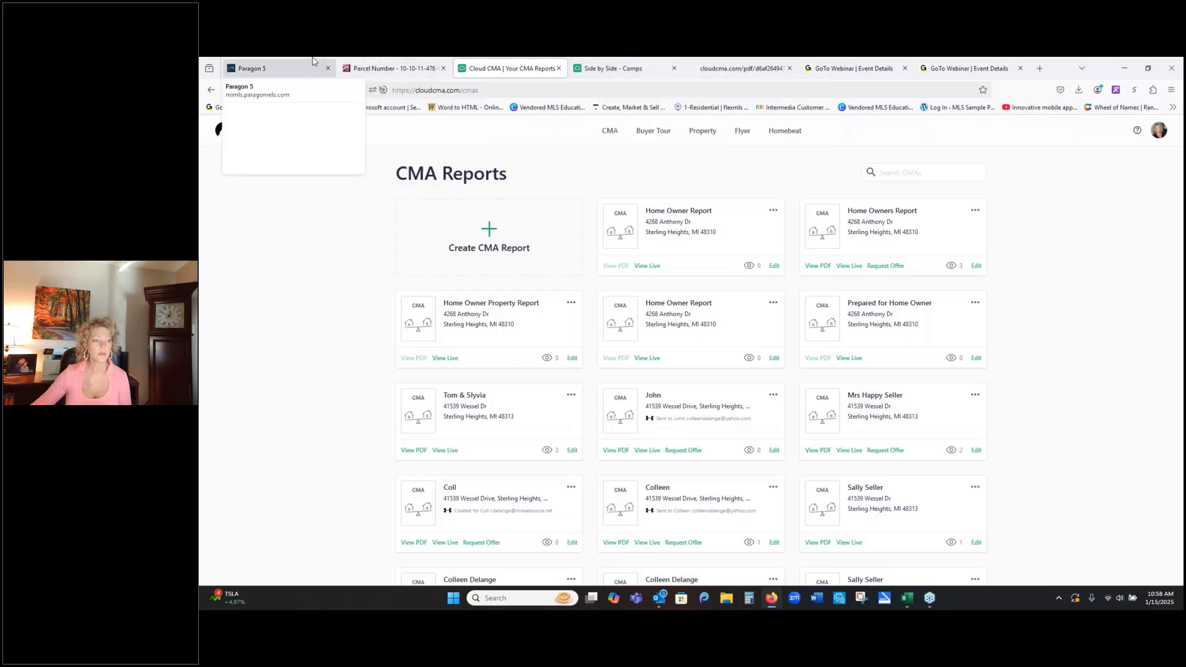
- Return to the Paragon 5 residential search and set Above Grade SqFt to a minimum of 1100 and a maximum of 1550
click(278, 68)
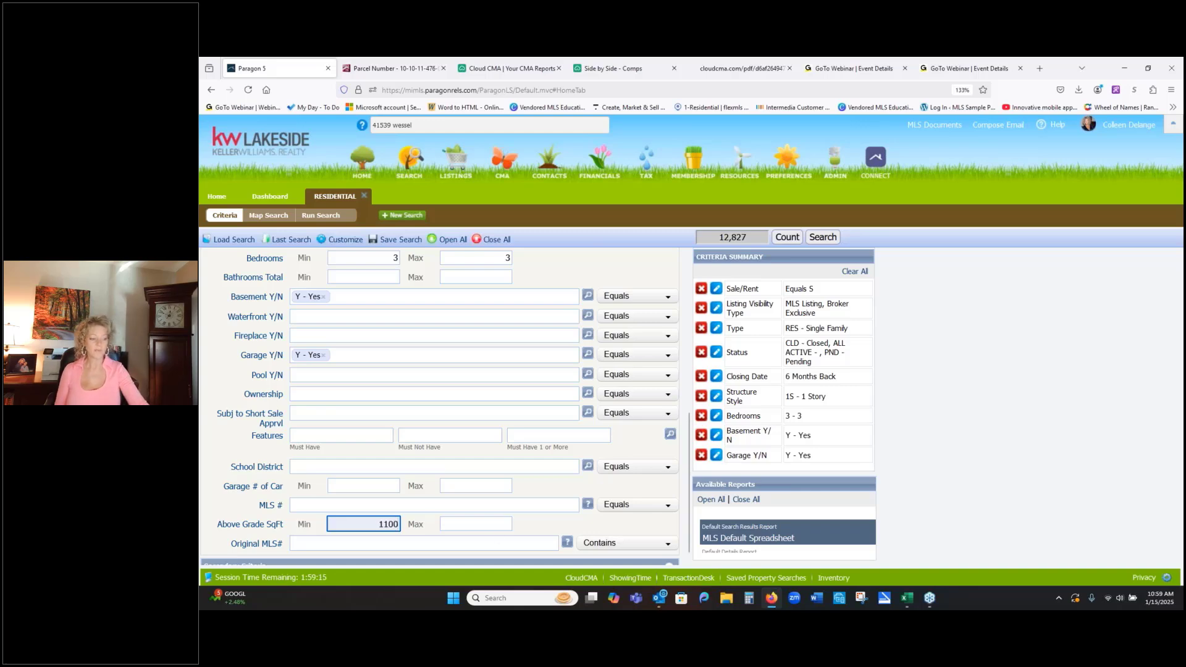
click(507, 526)
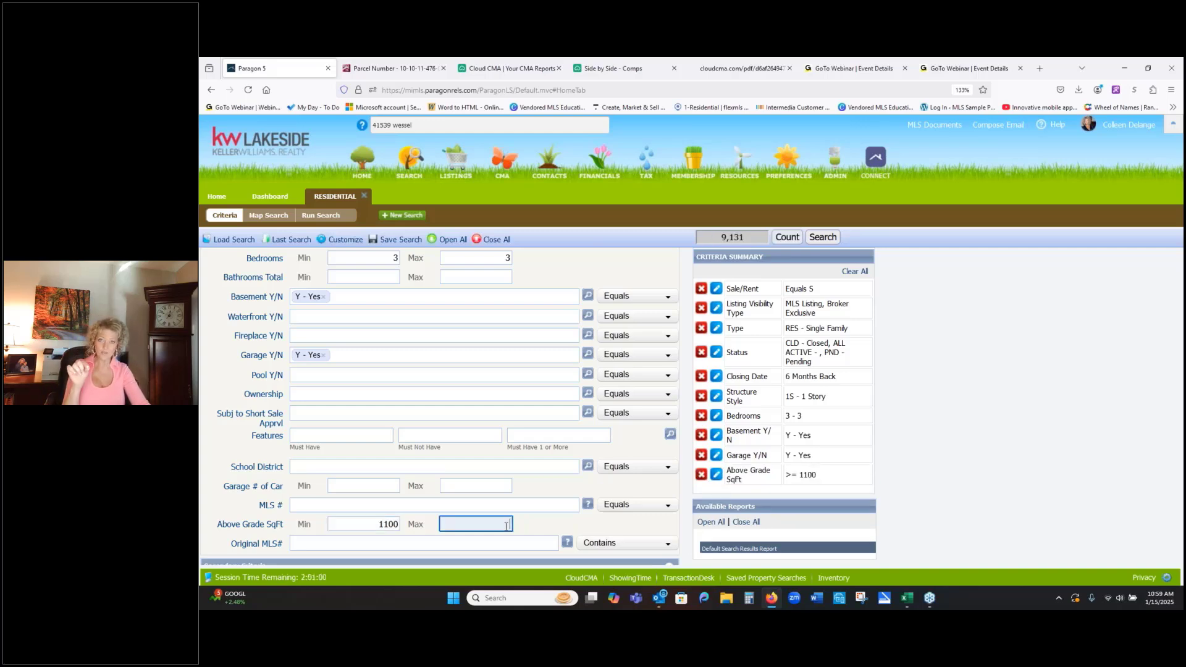
text(1550)
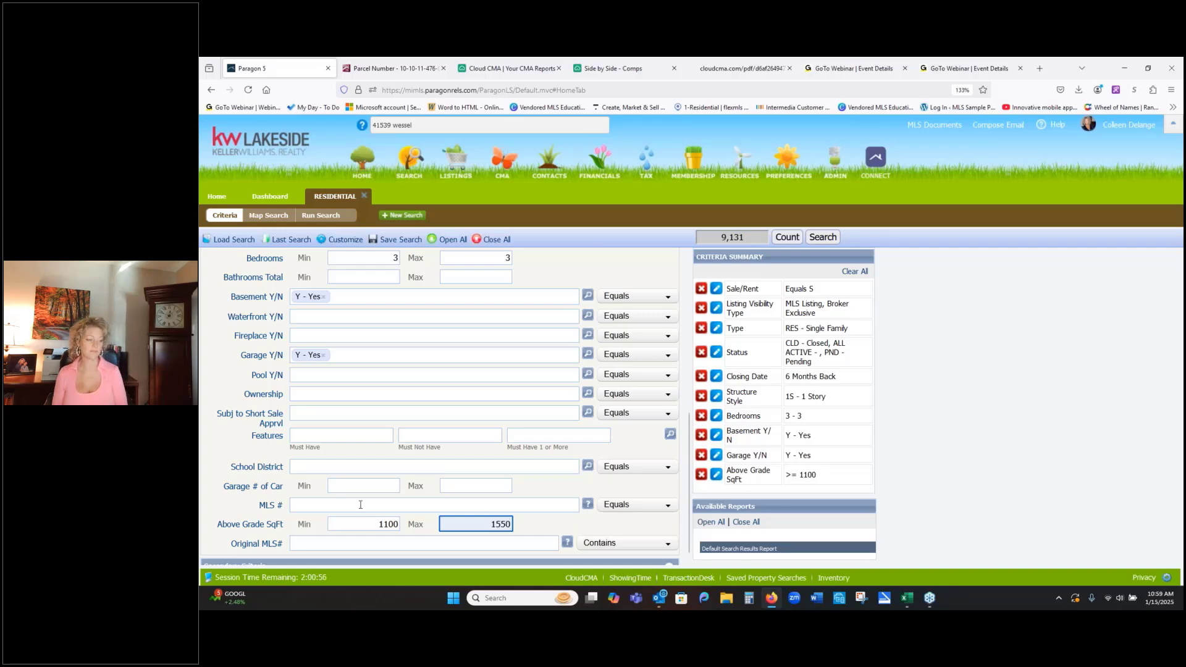
- Expand the Secondary Criteria section of the residential search to bring up its additional fields
scroll(474, 540, down, 1)
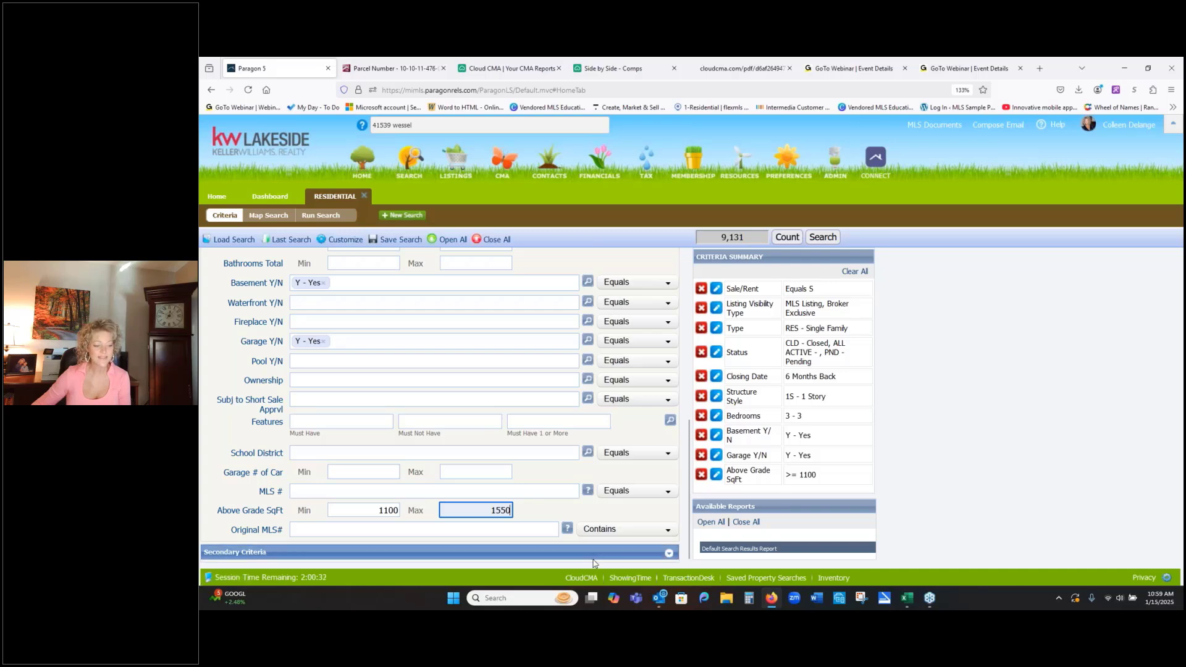
click(668, 556)
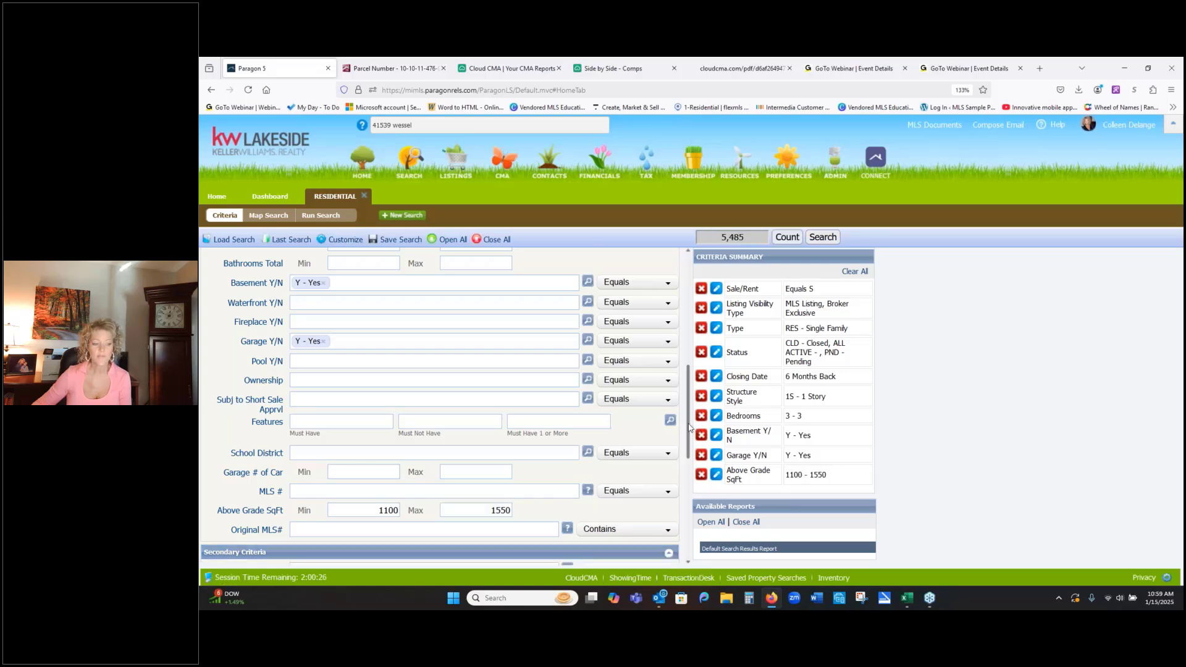
drag(690, 428, 671, 534)
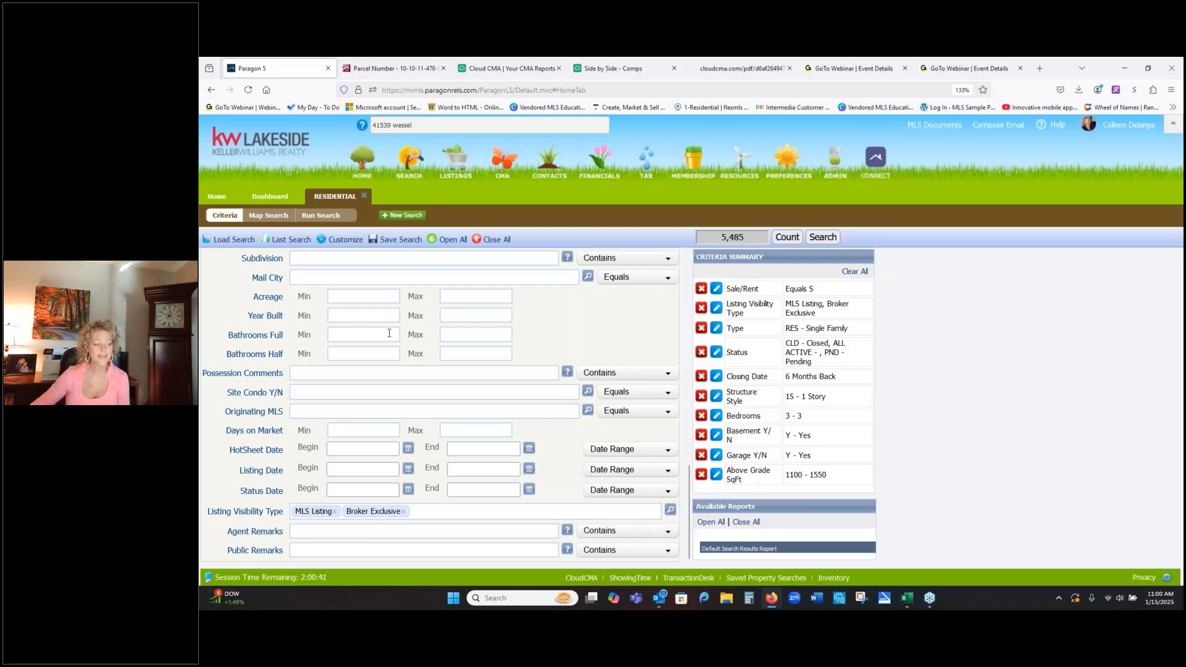
- Review the primary and secondary criteria fields of the residential search, including bathrooms, year built, status and structure style
scroll(389, 333, up, 10)
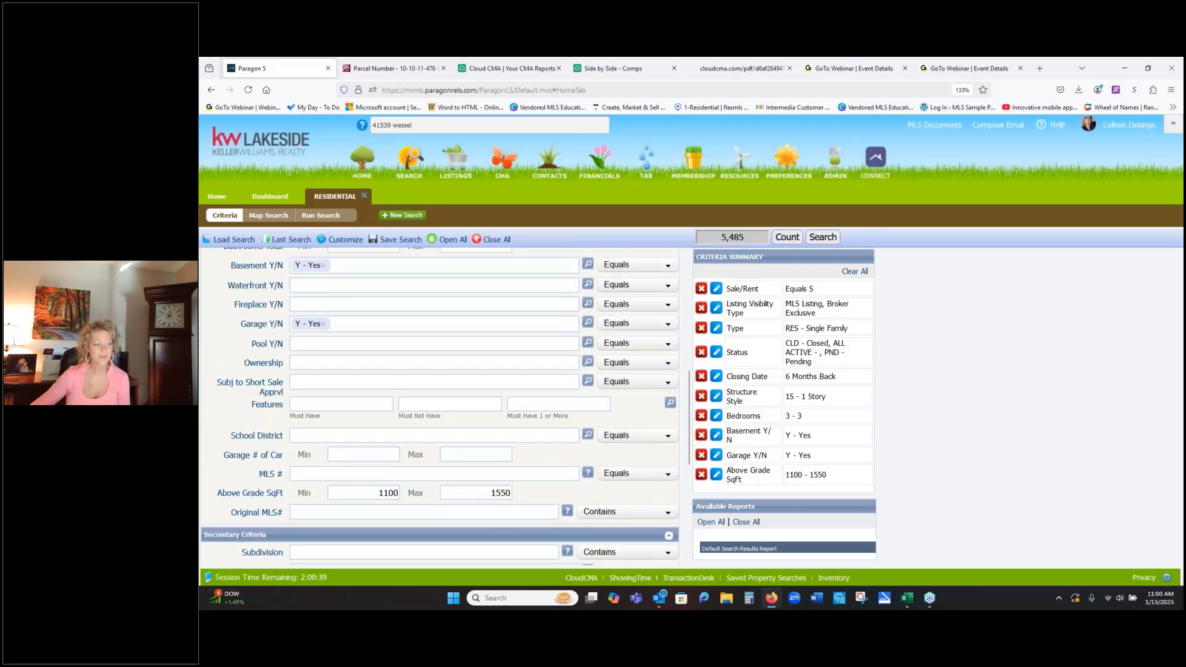
scroll(389, 333, up, 4)
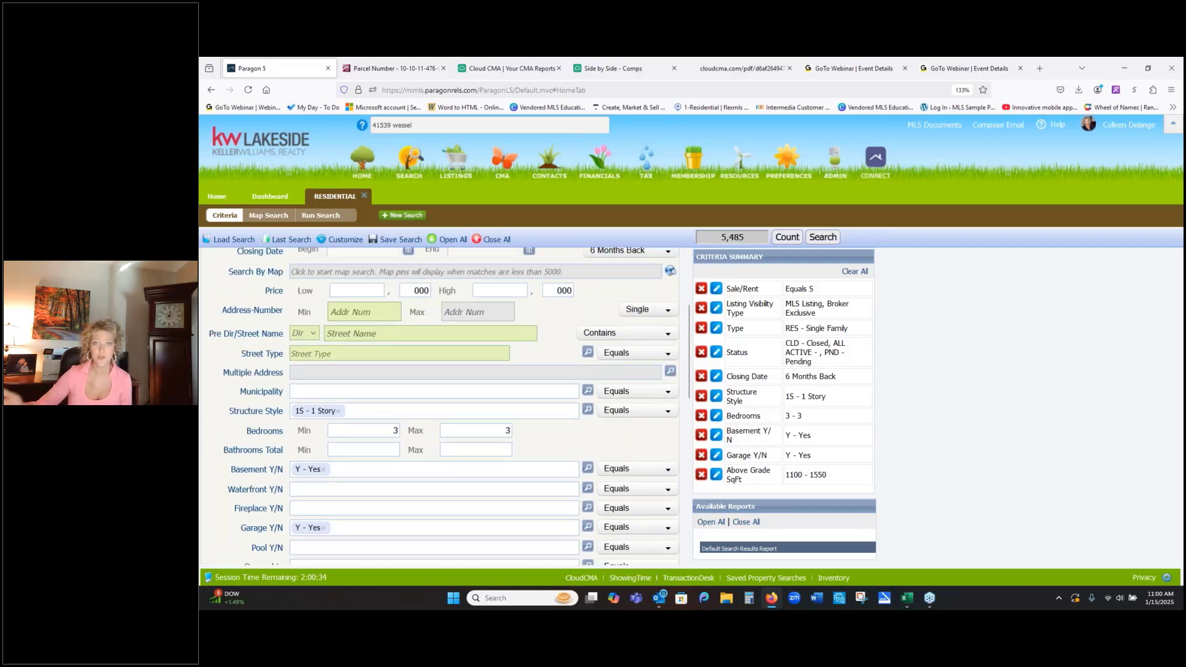
scroll(389, 323, up, 5)
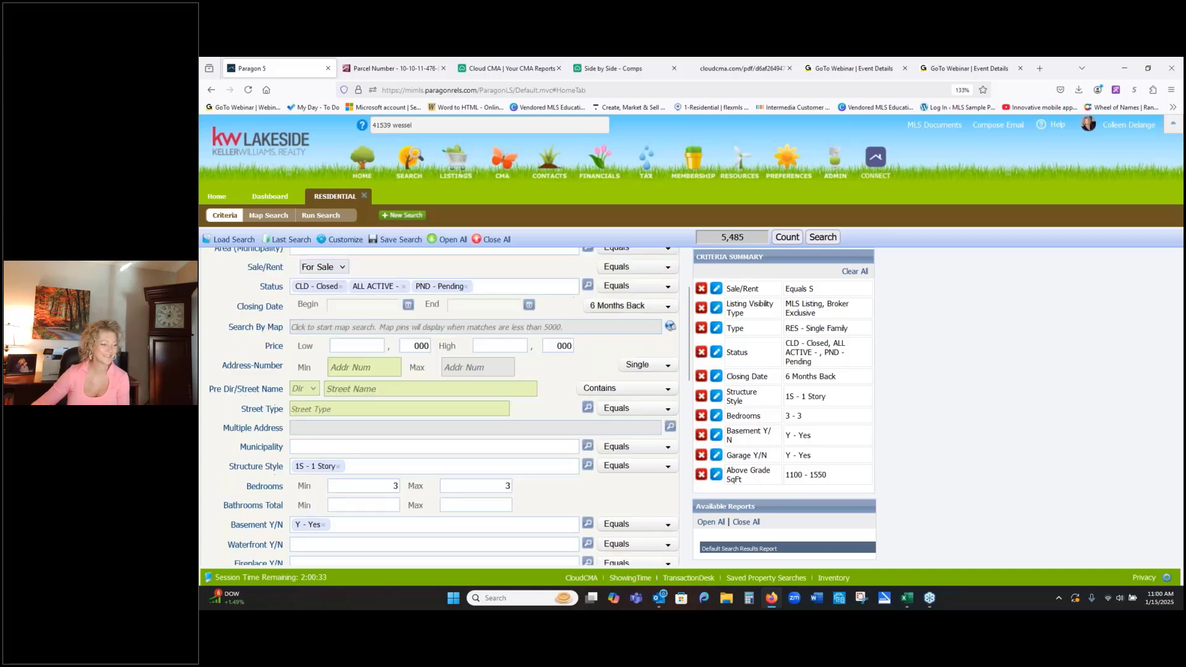
scroll(388, 323, down, 5)
scroll(388, 323, down, 6)
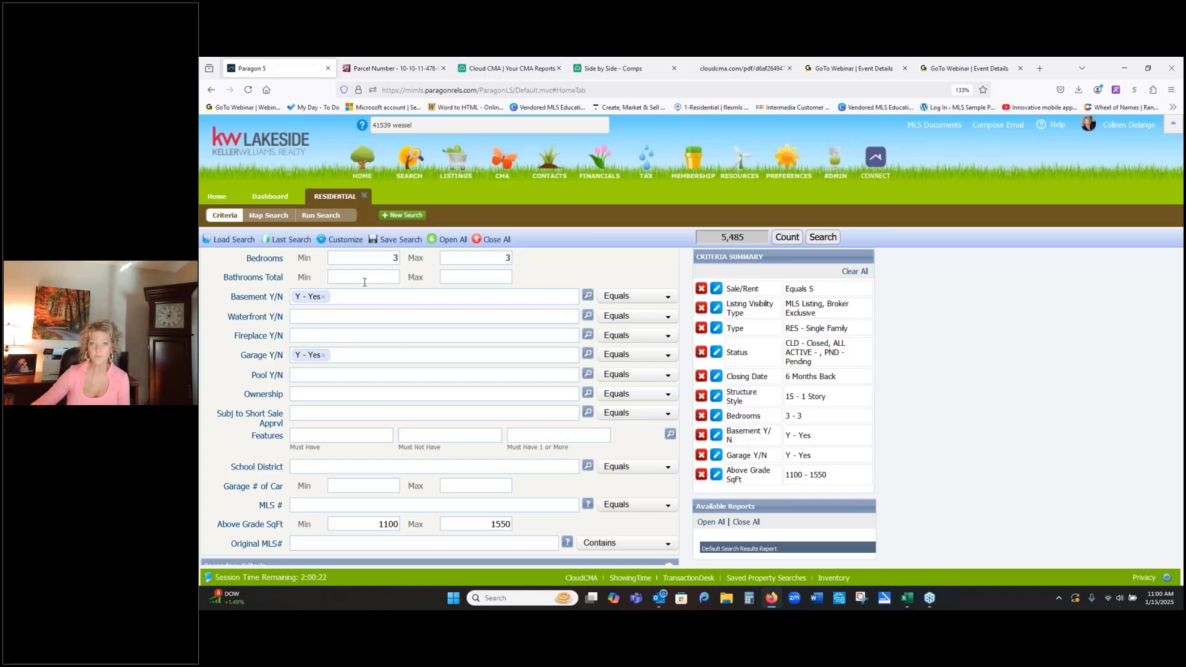
scroll(365, 282, down, 5)
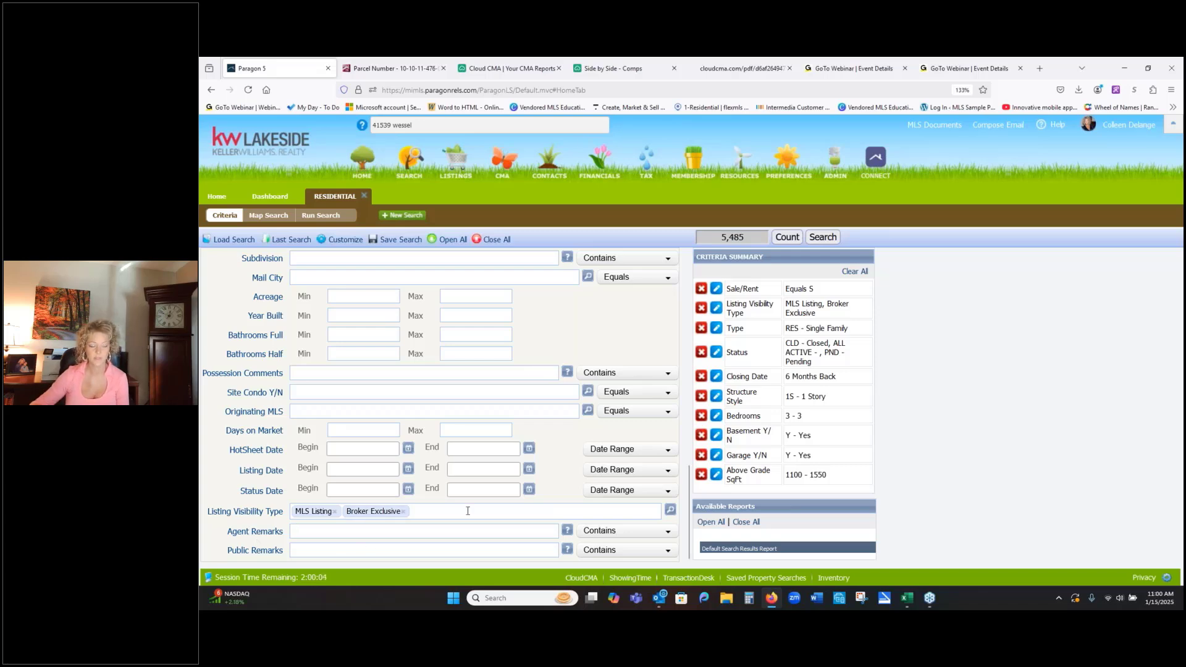
scroll(467, 511, up, 10)
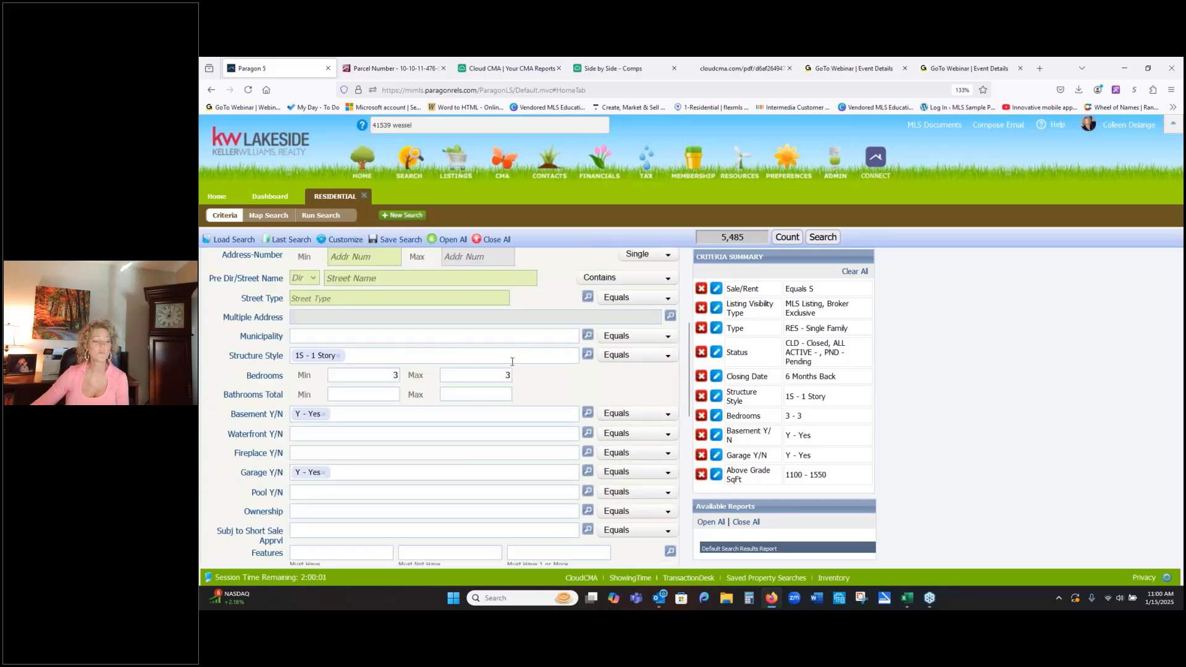
scroll(586, 425, down, 5)
scroll(586, 424, down, 3)
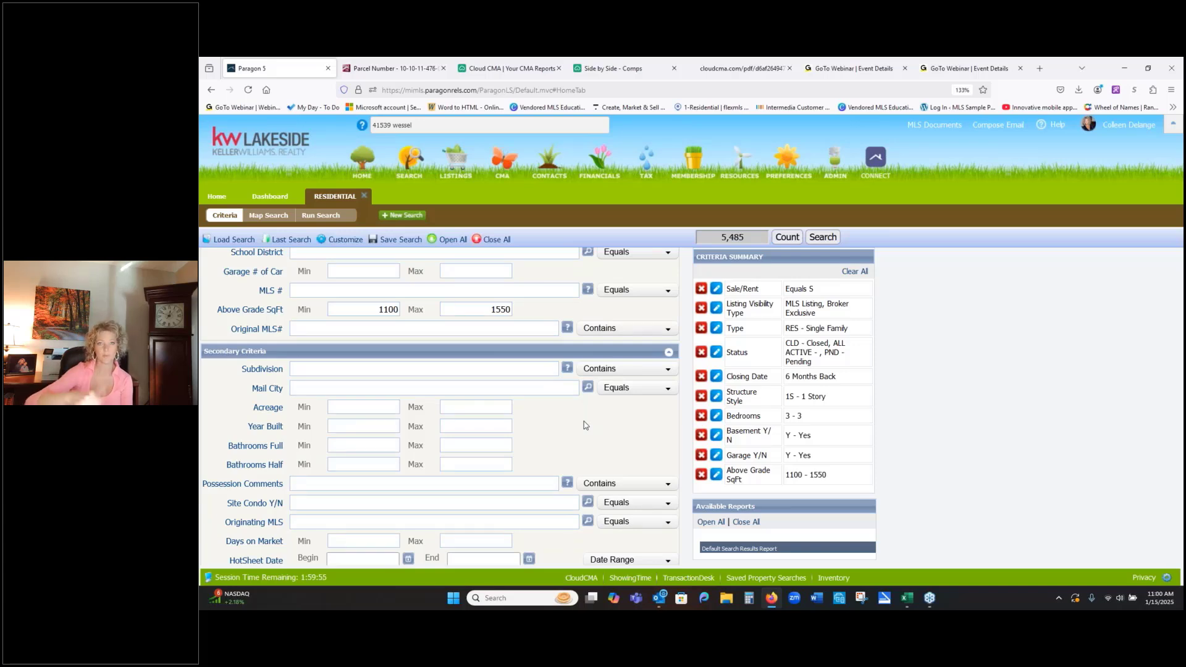
click(334, 241)
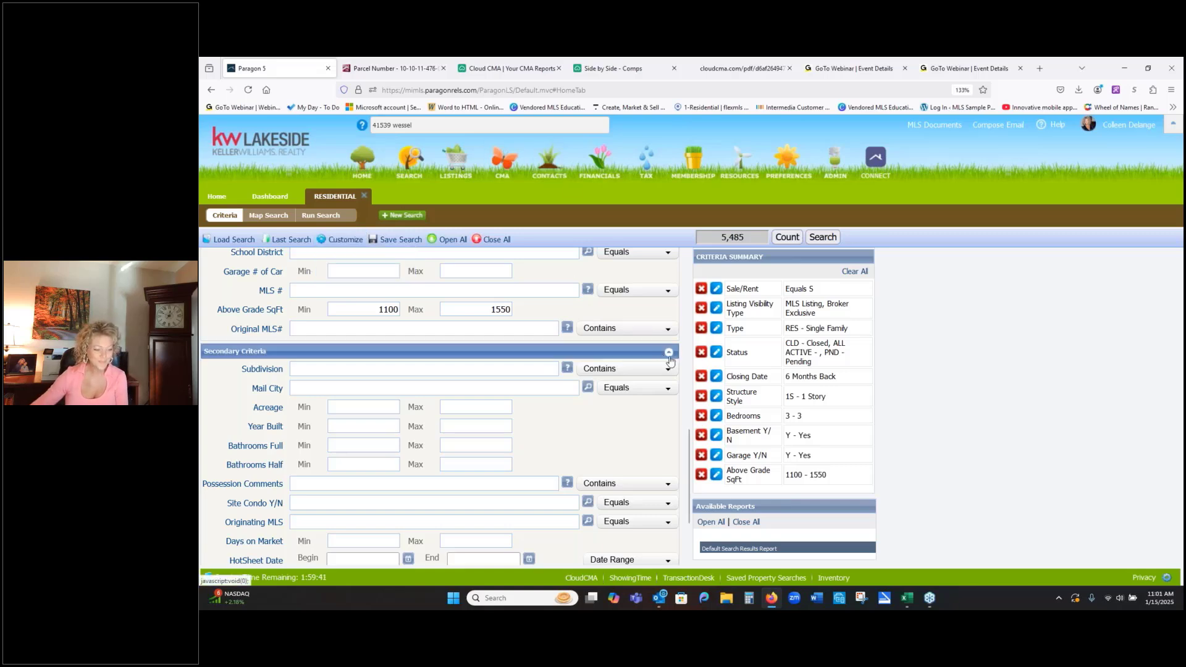
scroll(640, 365, up, 10)
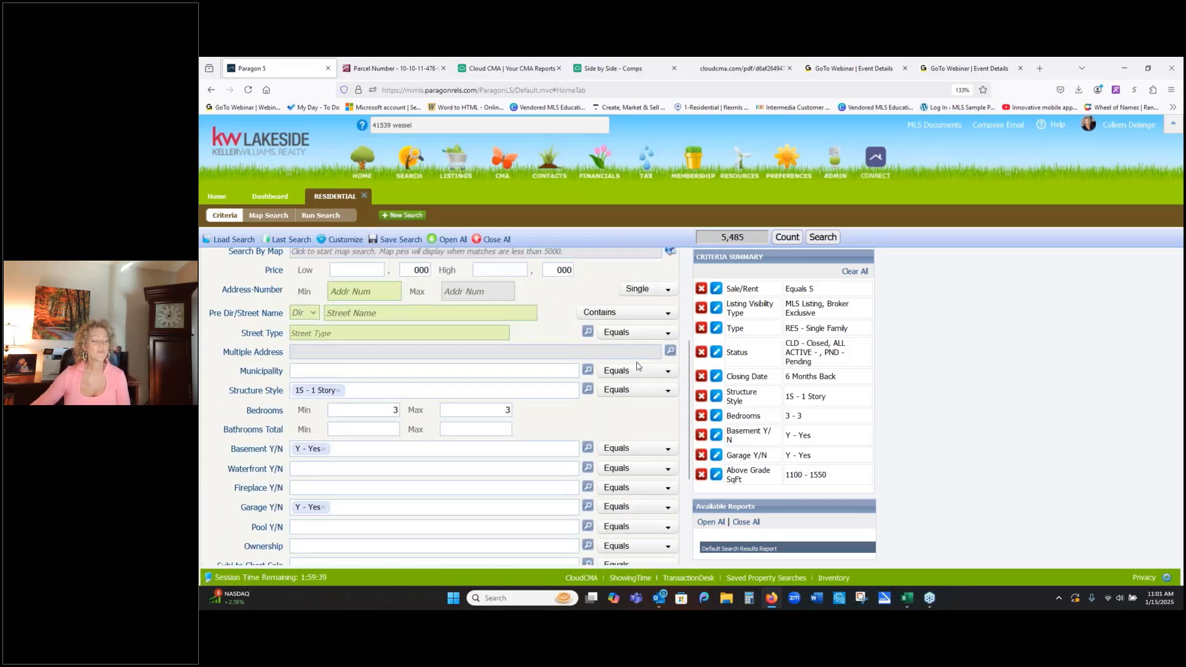
scroll(638, 362, up, 3)
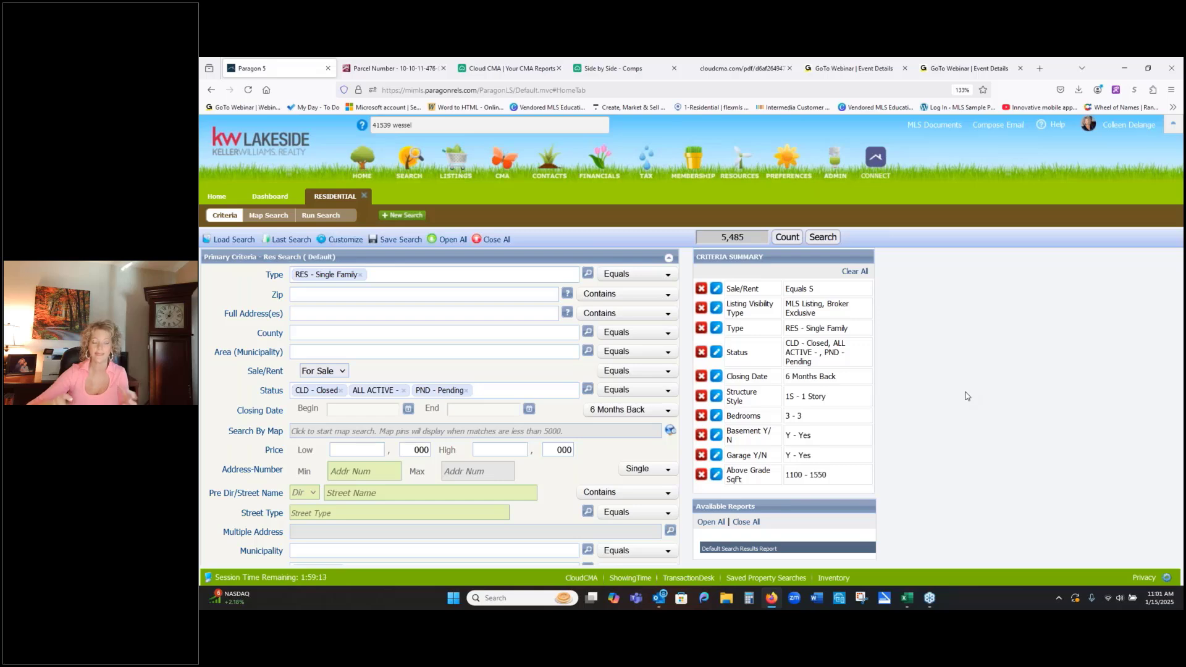
- Open the map search and center the map on the subject property's address
click(388, 436)
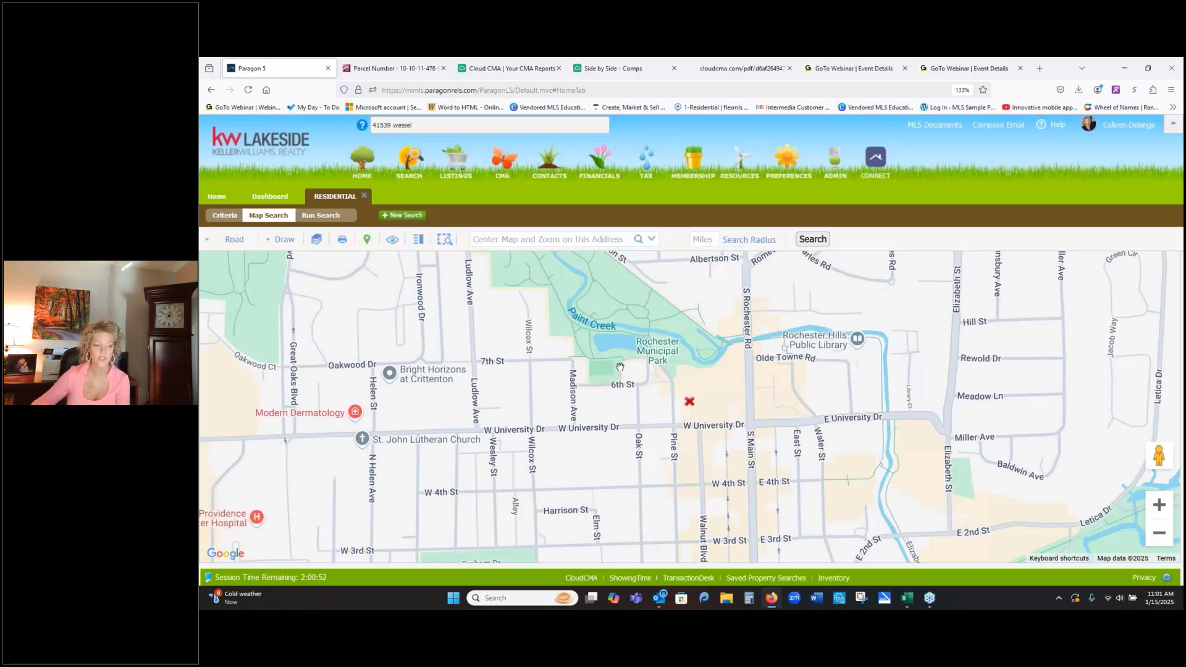
click(530, 238)
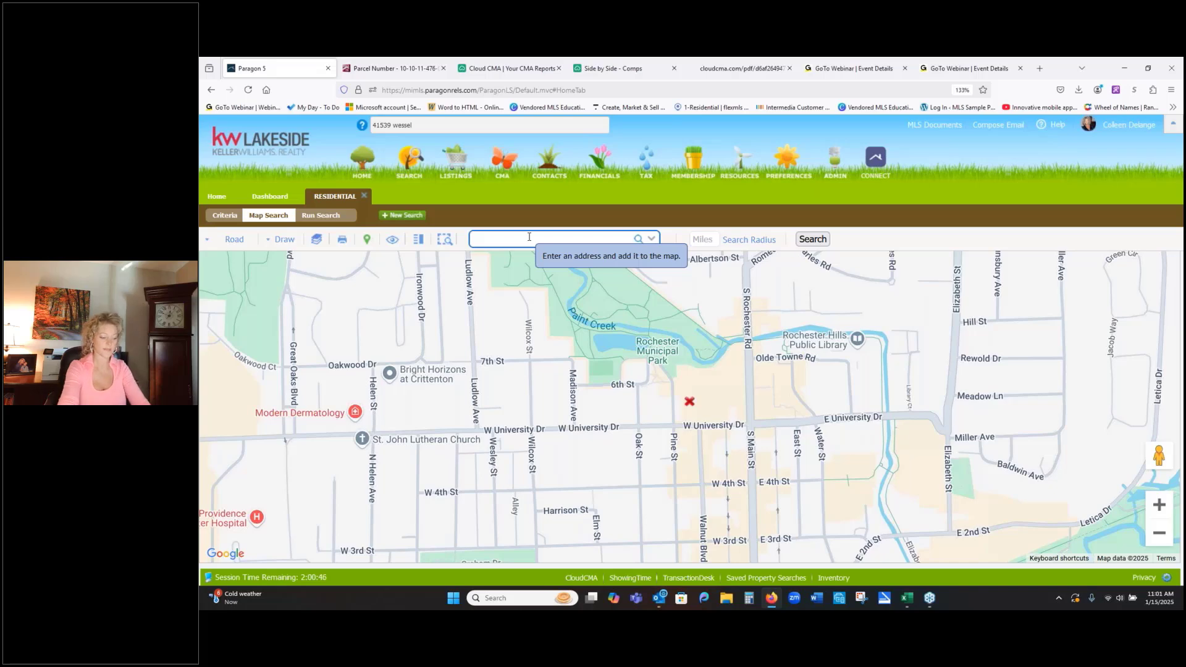
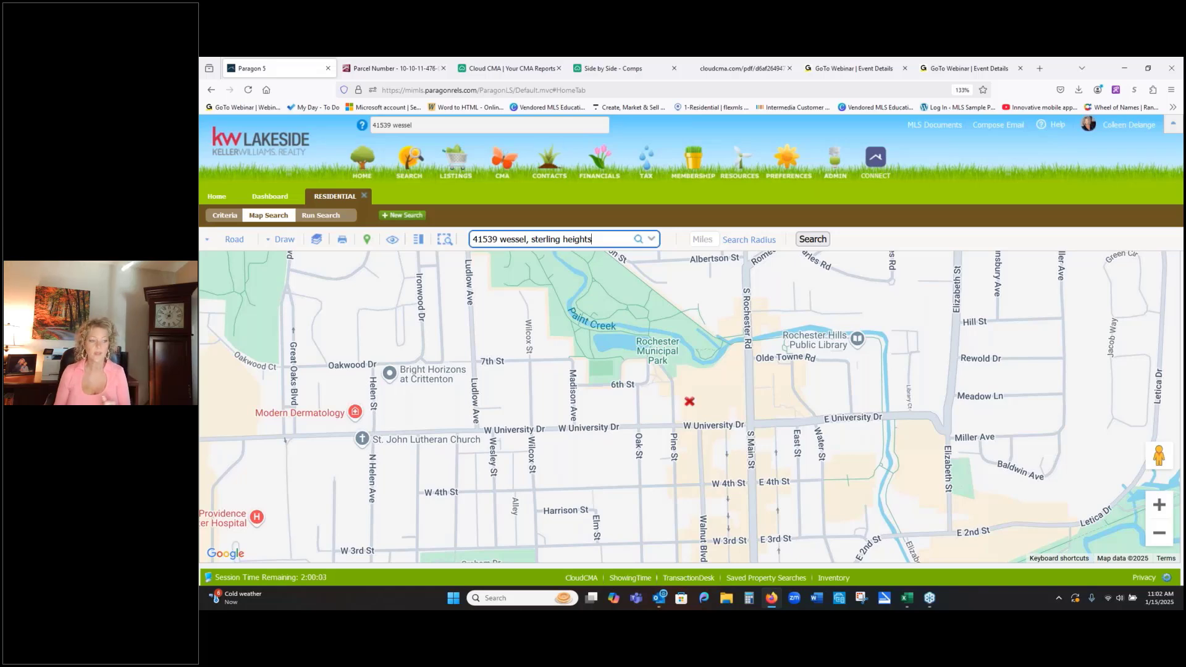
click(637, 240)
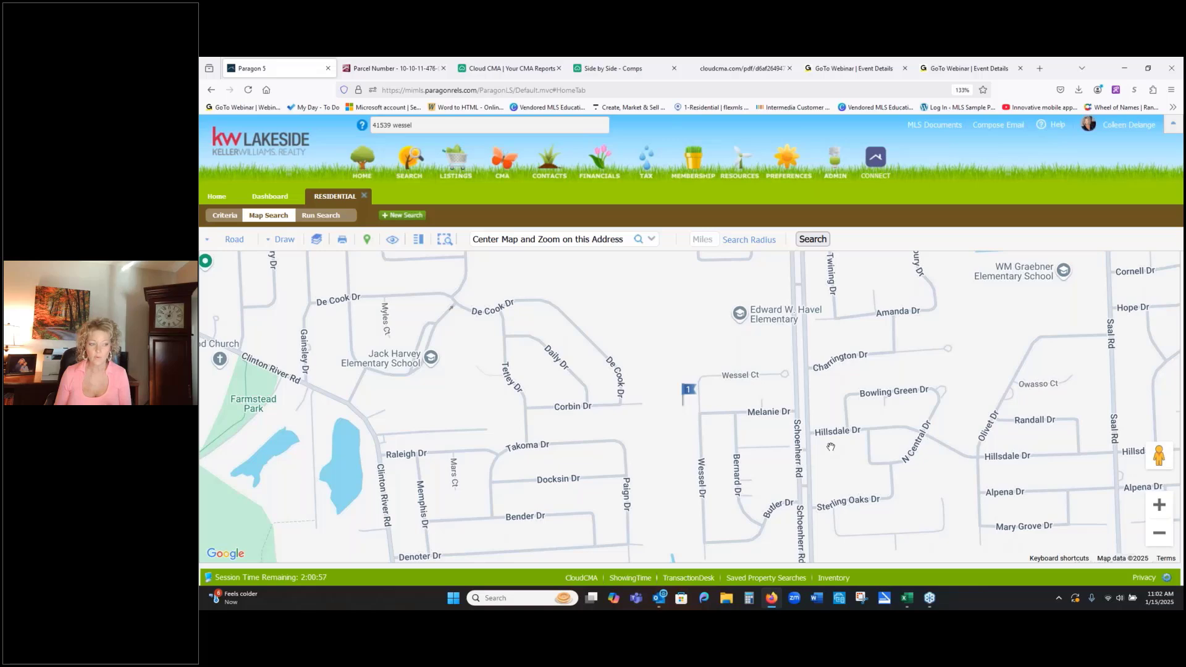
- Plot a 1-mile search radius around the subject property on the map
click(1159, 532)
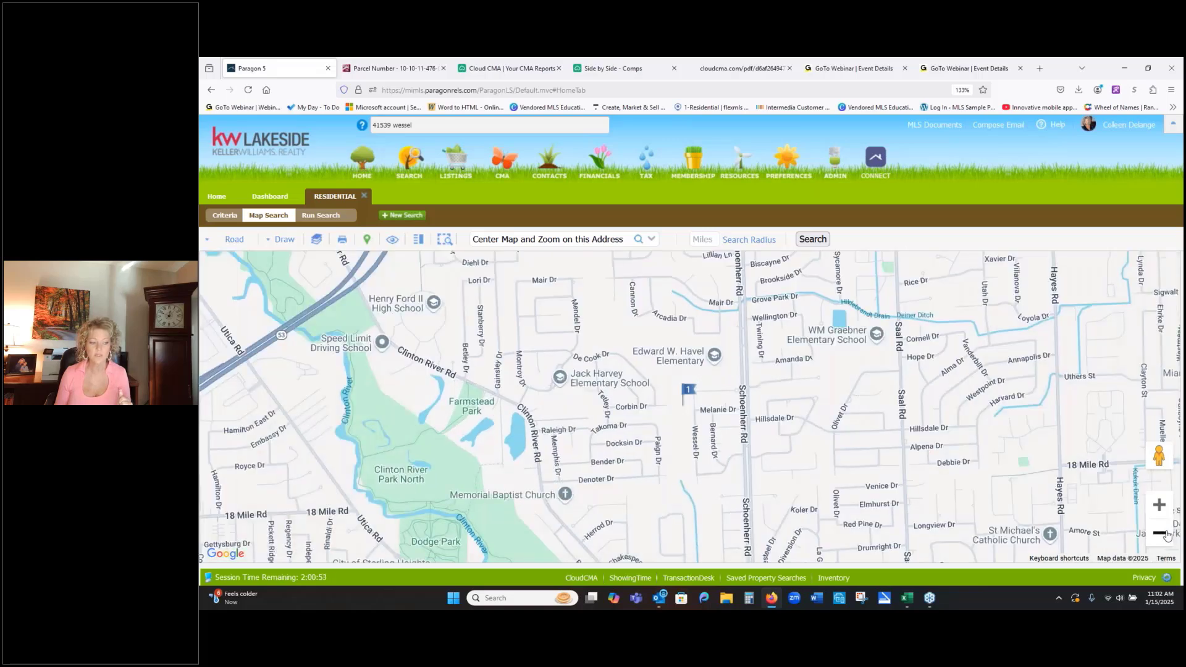
click(1159, 532)
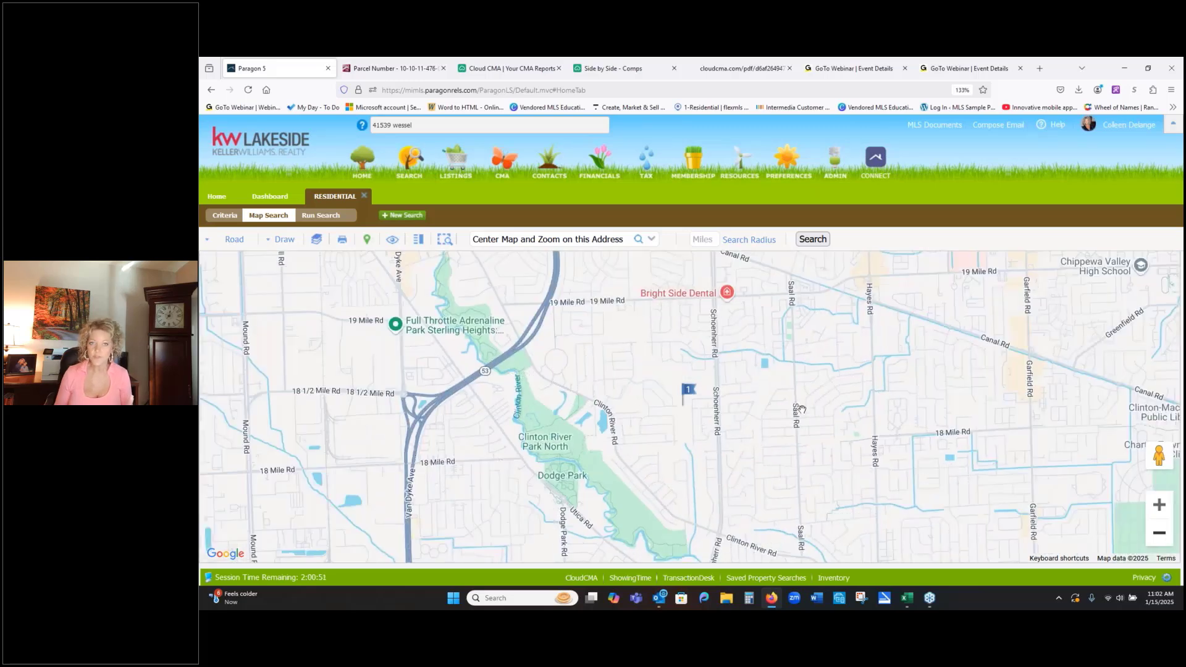
click(703, 239)
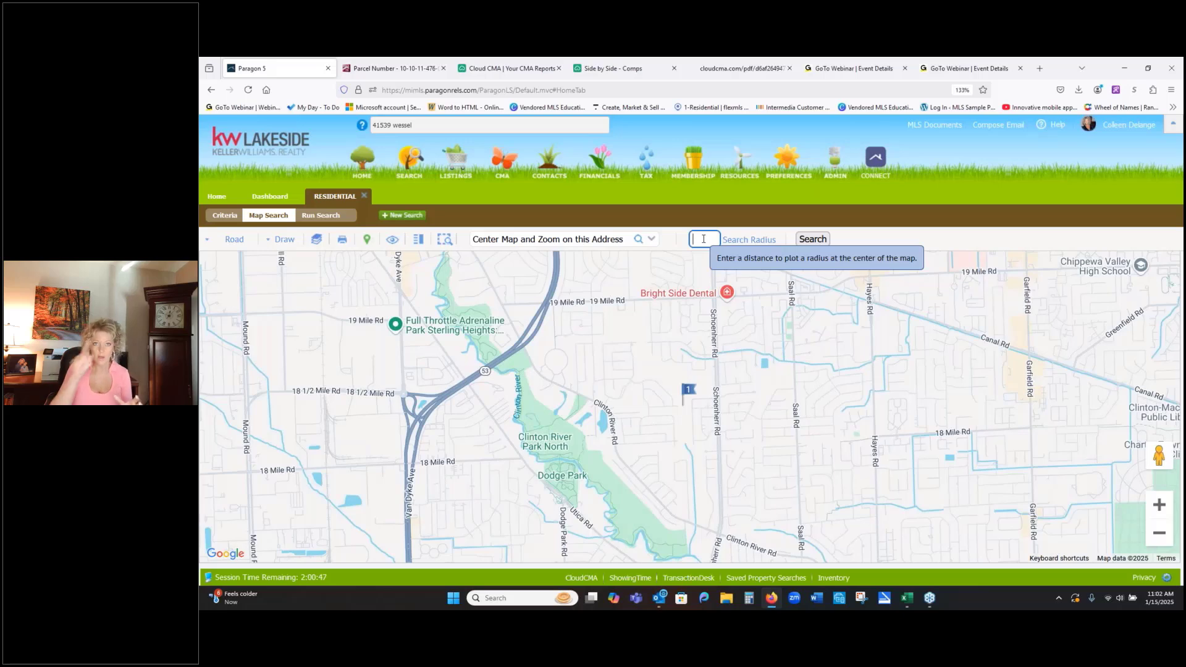
text(1)
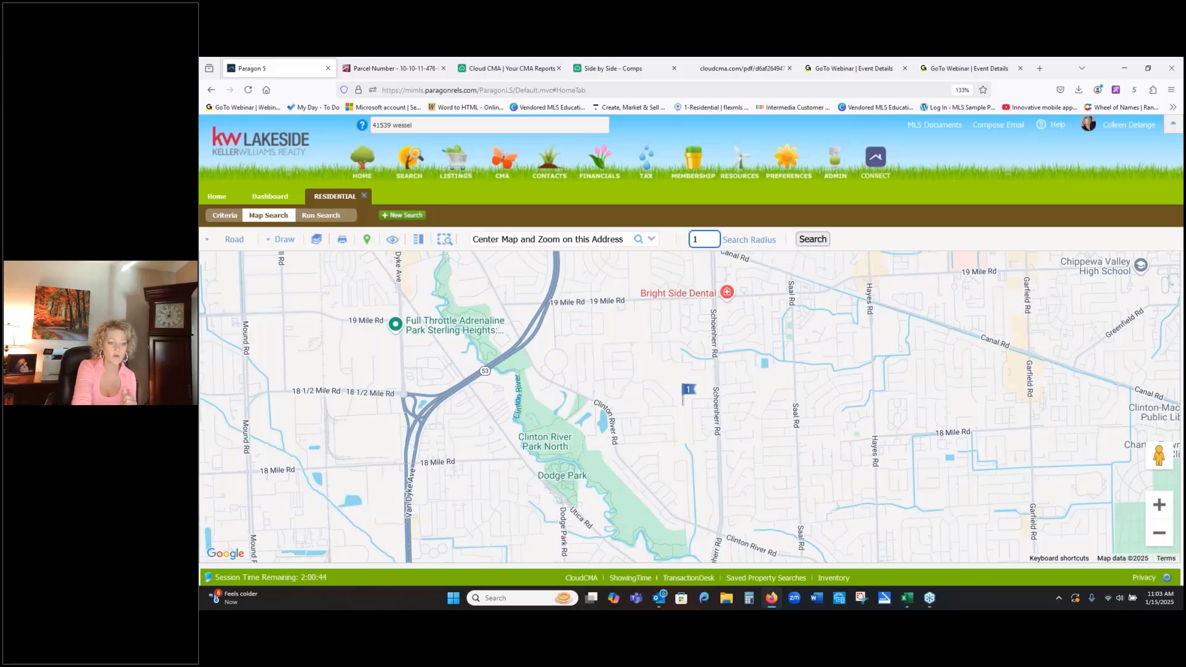
click(750, 239)
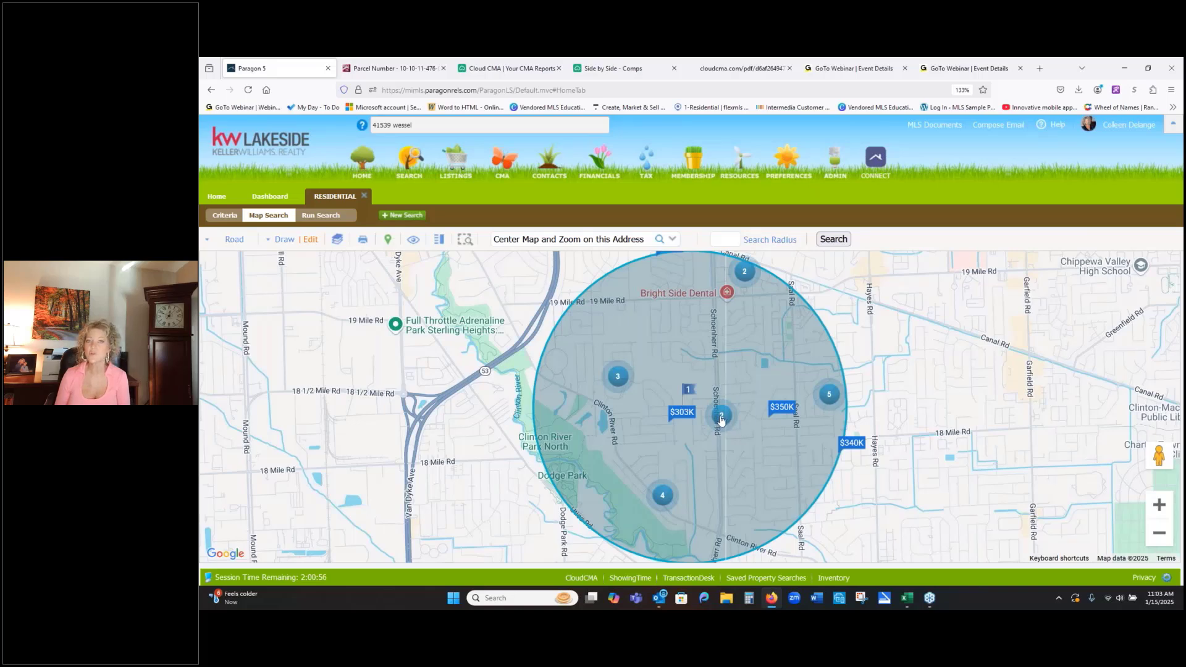
- Preview the closed $250K listing just east of the subject property and the listing after it, and close the preview
click(1159, 504)
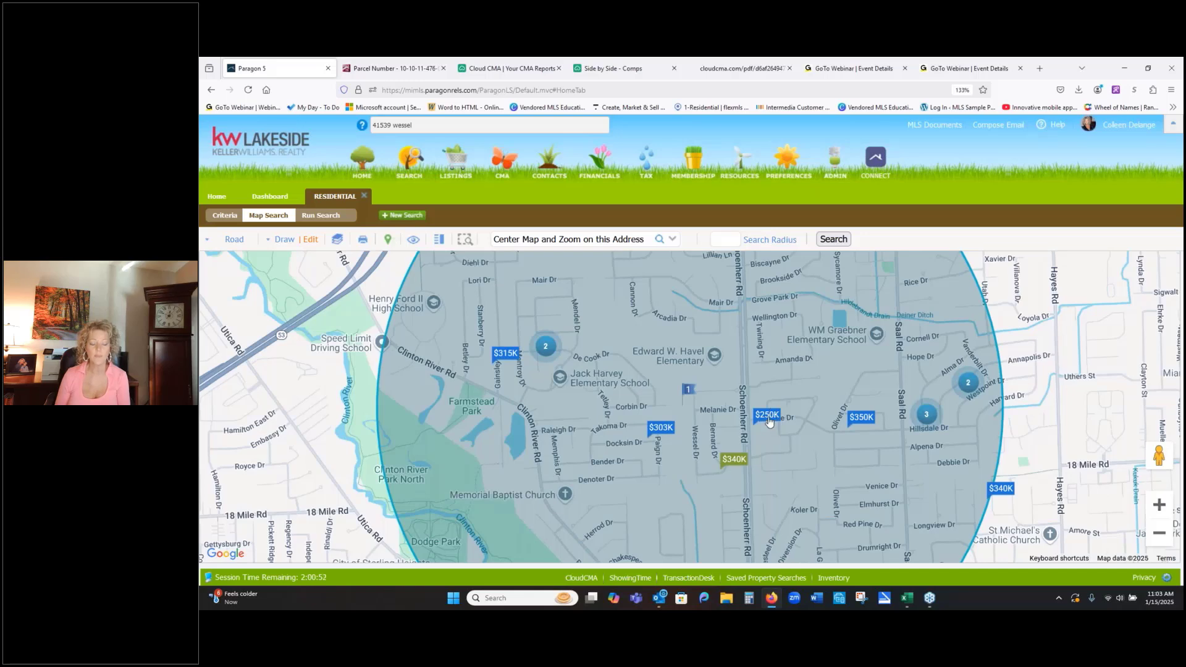
click(769, 419)
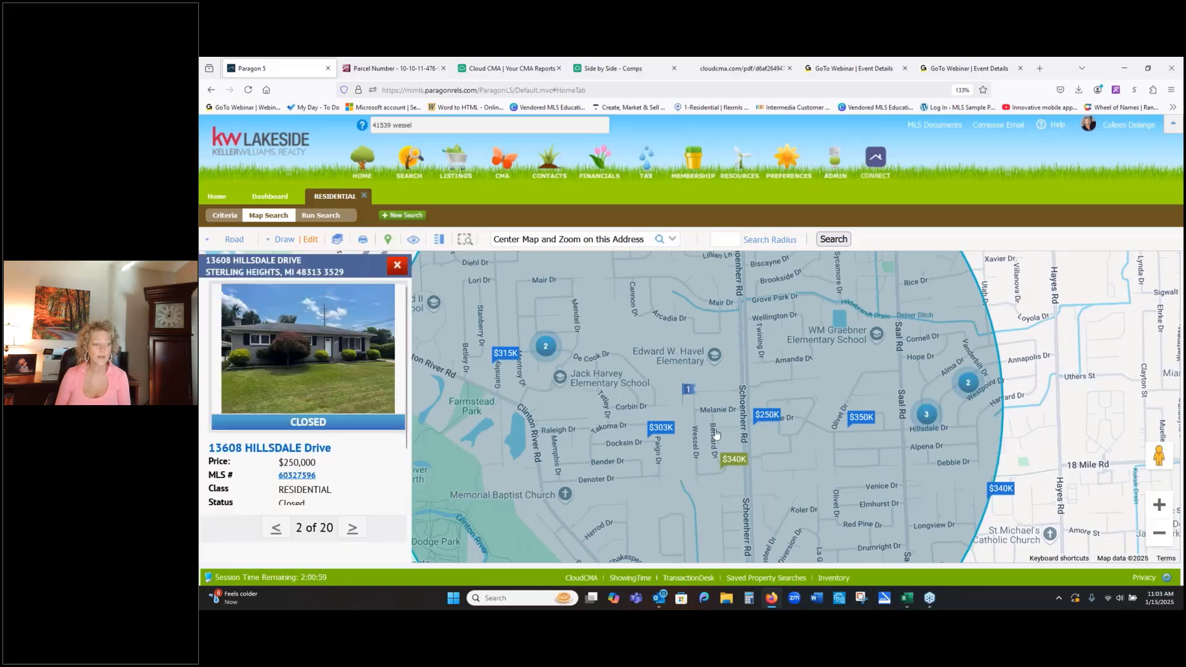
click(352, 529)
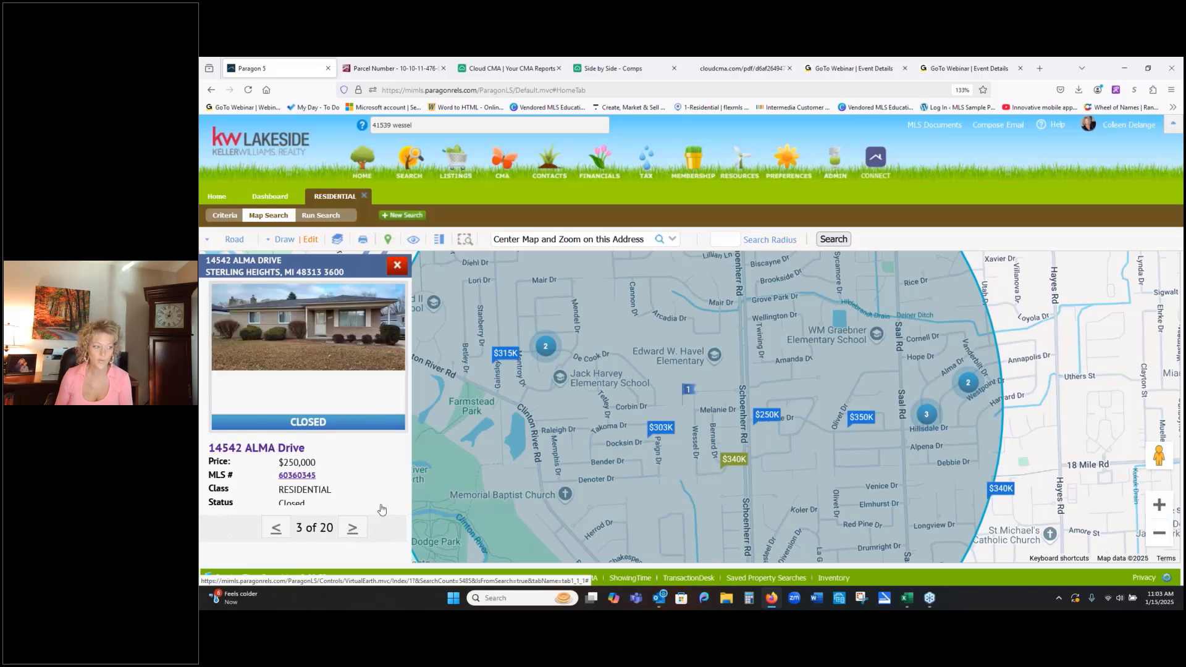
click(398, 266)
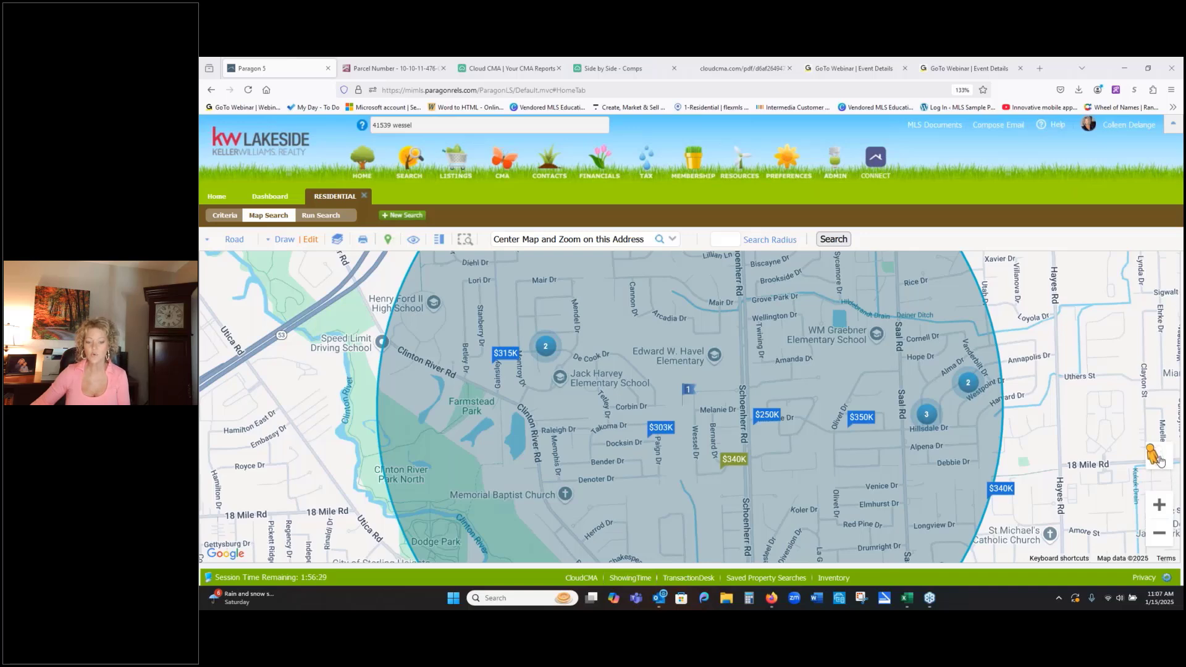
- Open Street View on the subject property's street and move along it to face the front of the house
mouse_move(1158, 458)
mouse_down()
mouse_move(921, 397)
mouse_move(693, 400)
mouse_move(688, 412)
mouse_up()
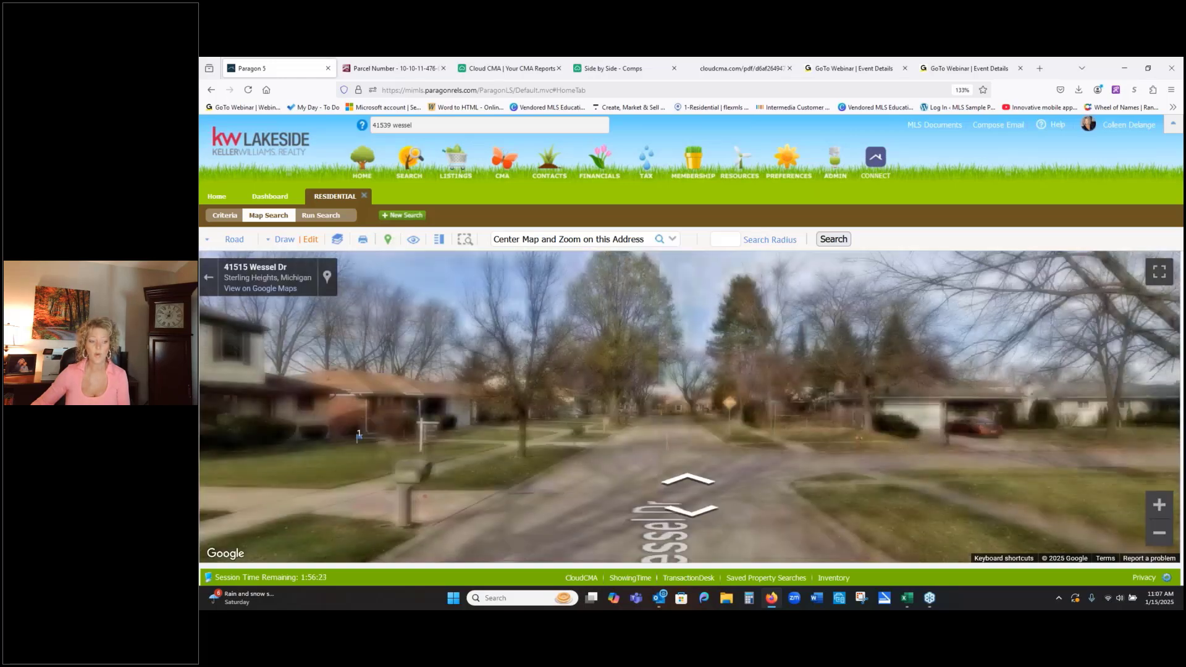
drag(565, 400, 720, 435)
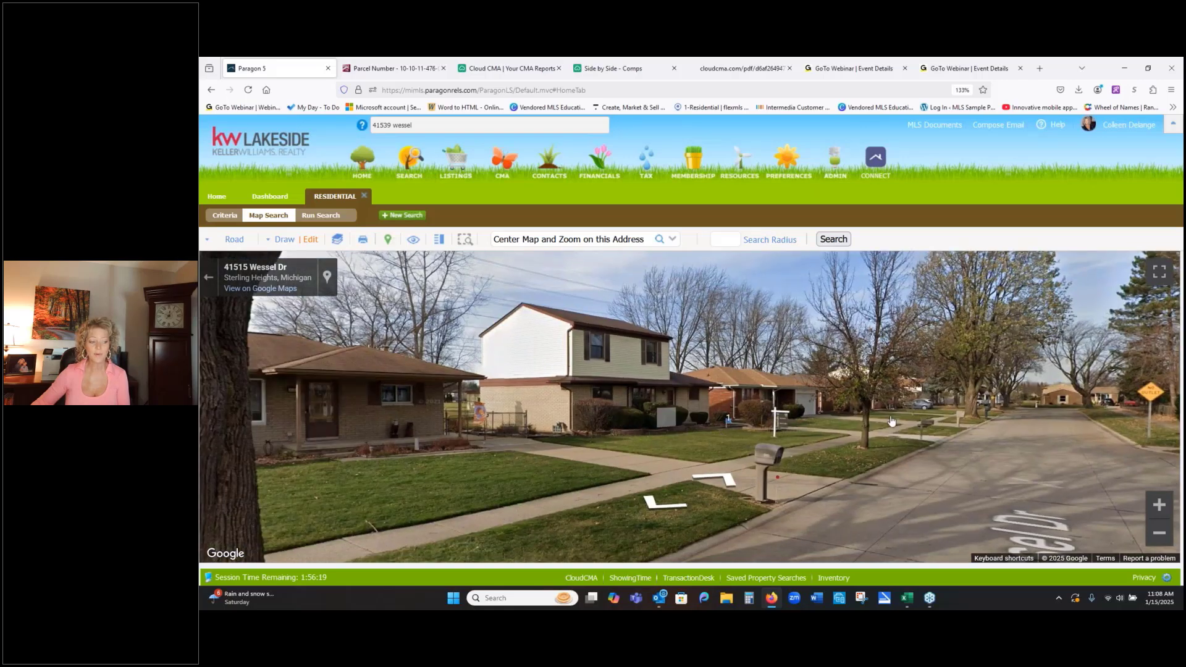
click(1008, 416)
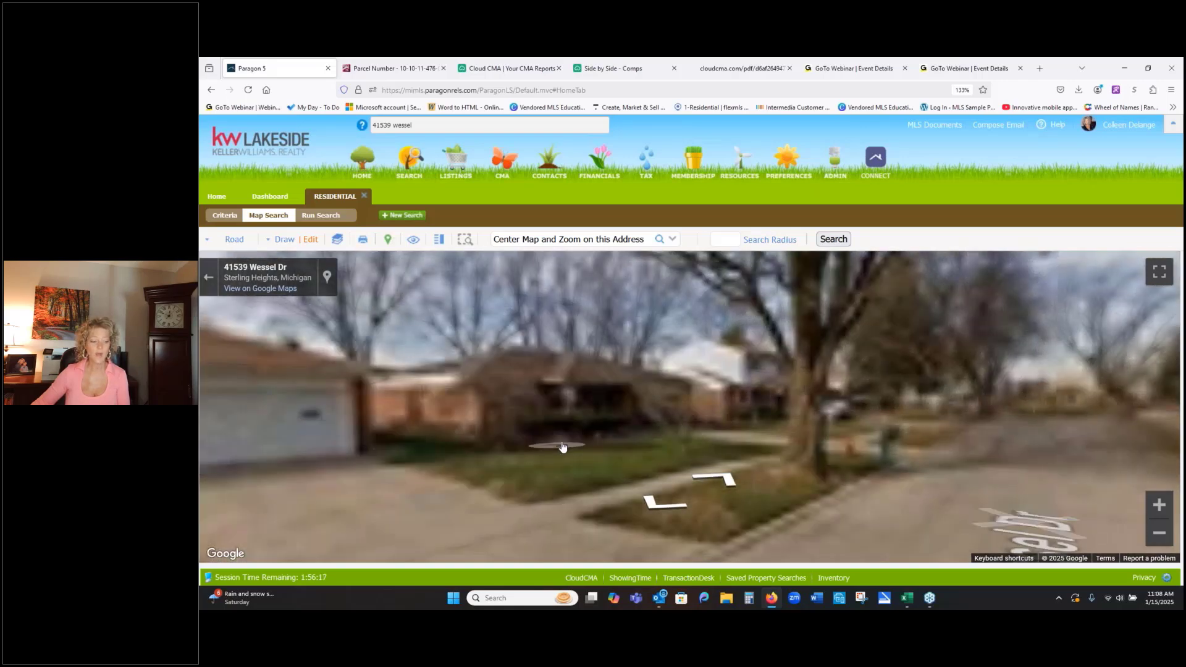
drag(561, 448, 903, 403)
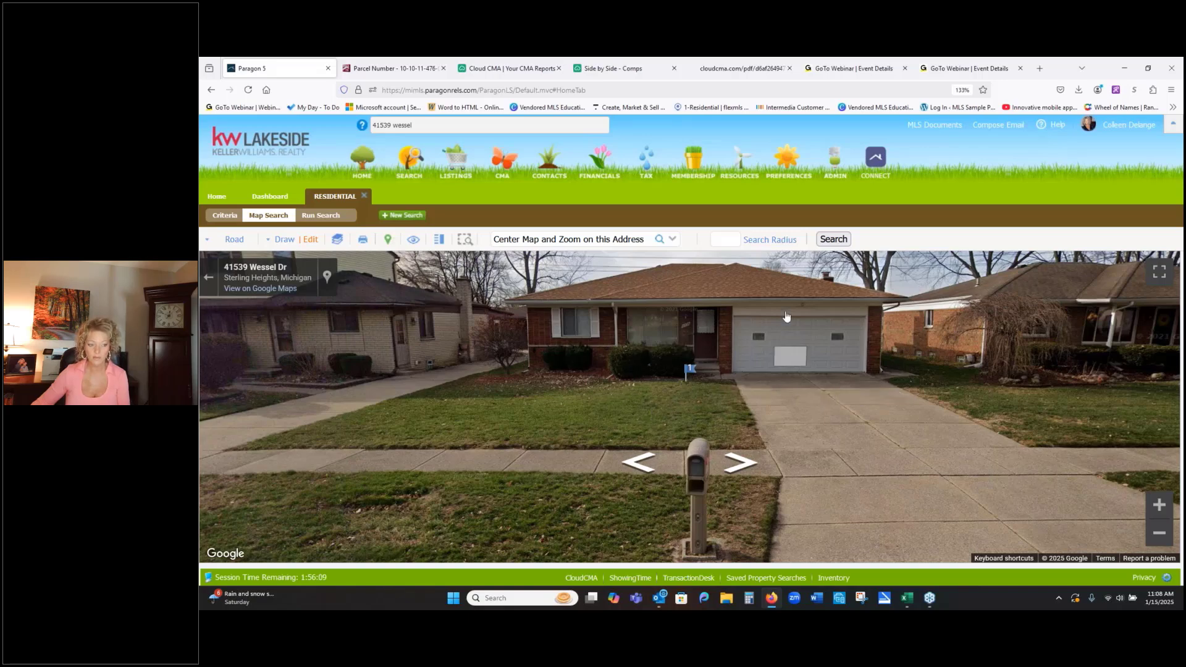
- Travel up the subject's street in Street View and around the corner onto the adjoining court to examine the neighboring homes
drag(1108, 342, 753, 354)
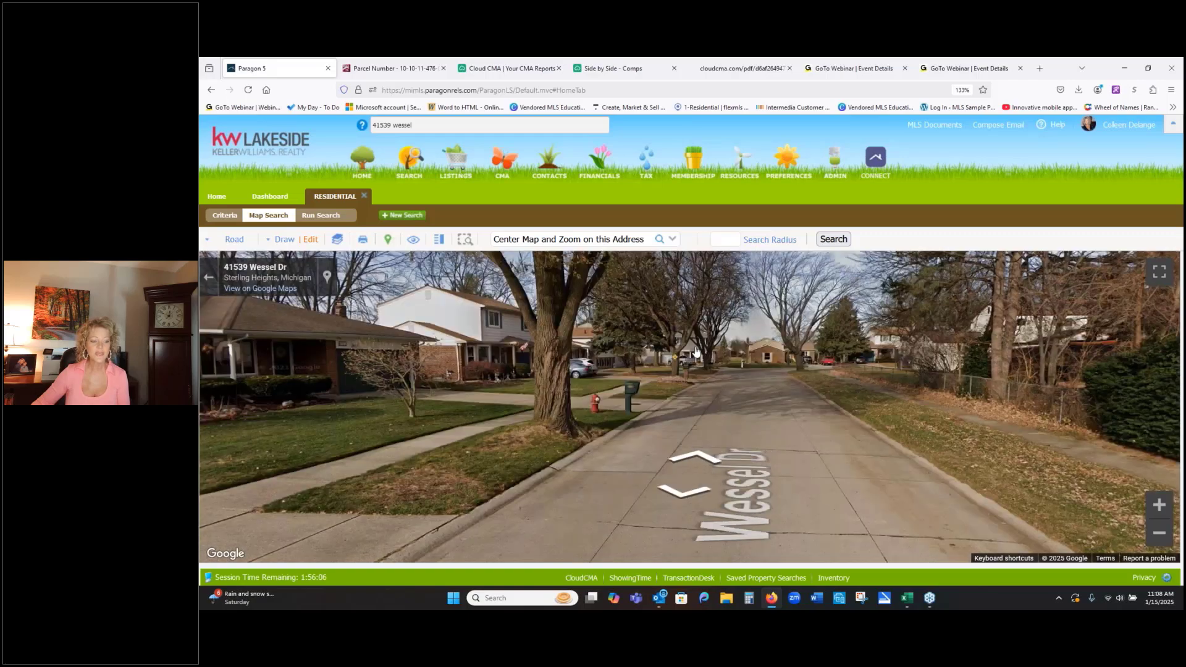
click(753, 354)
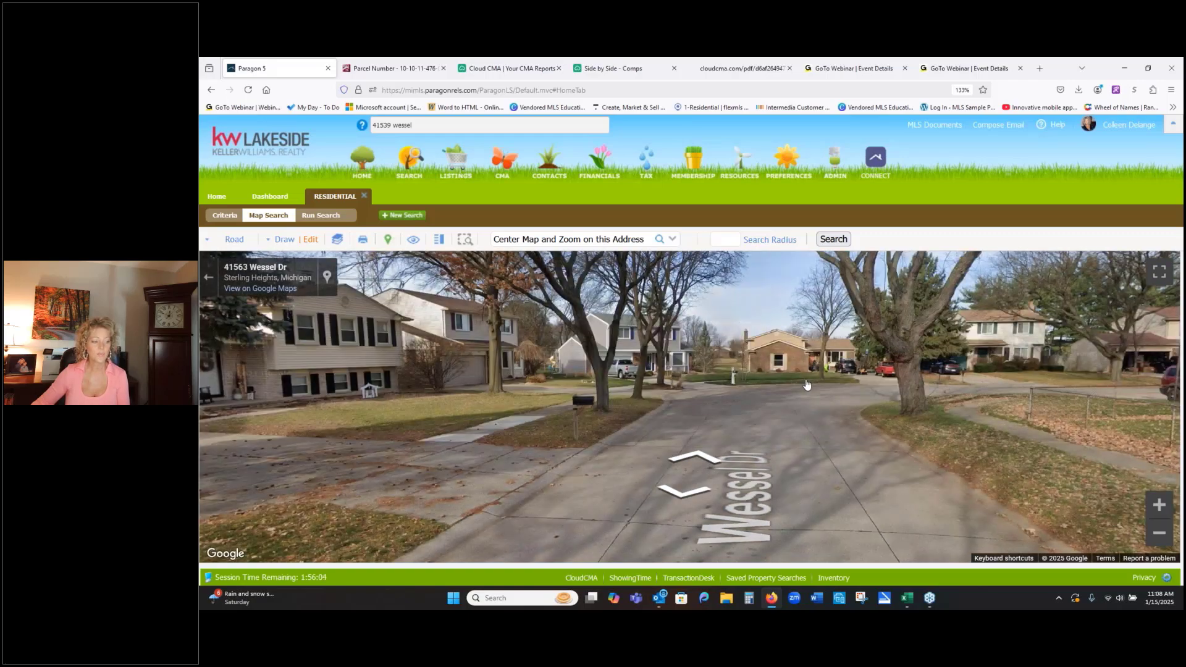
drag(831, 379, 644, 376)
click(643, 375)
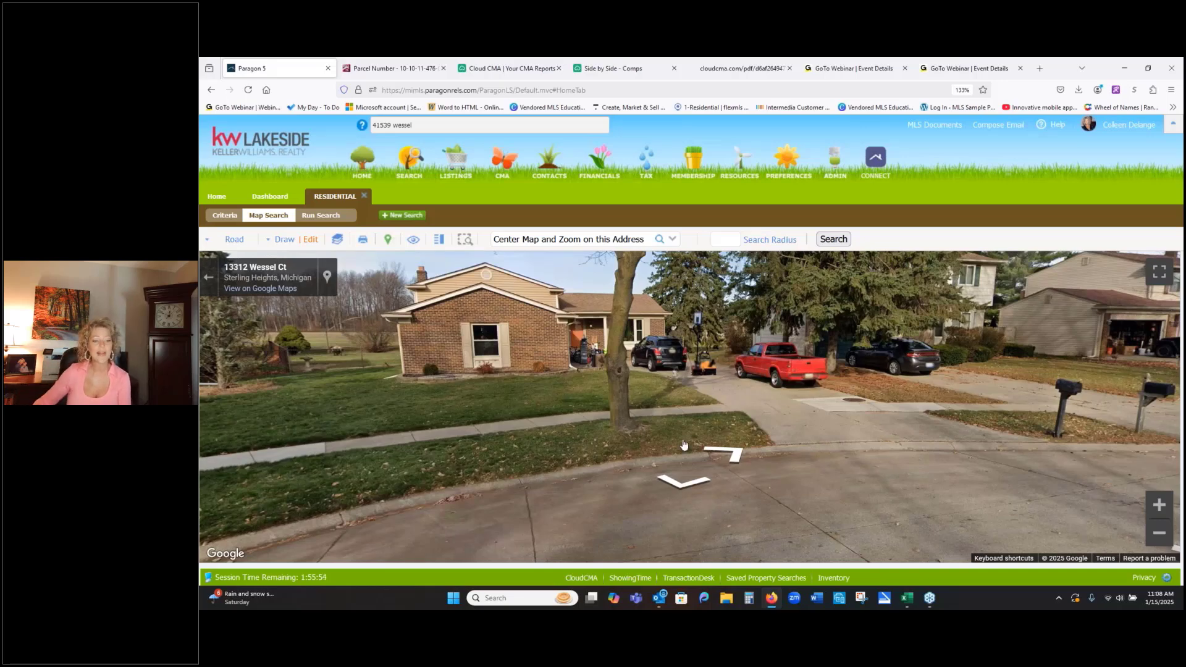
click(930, 471)
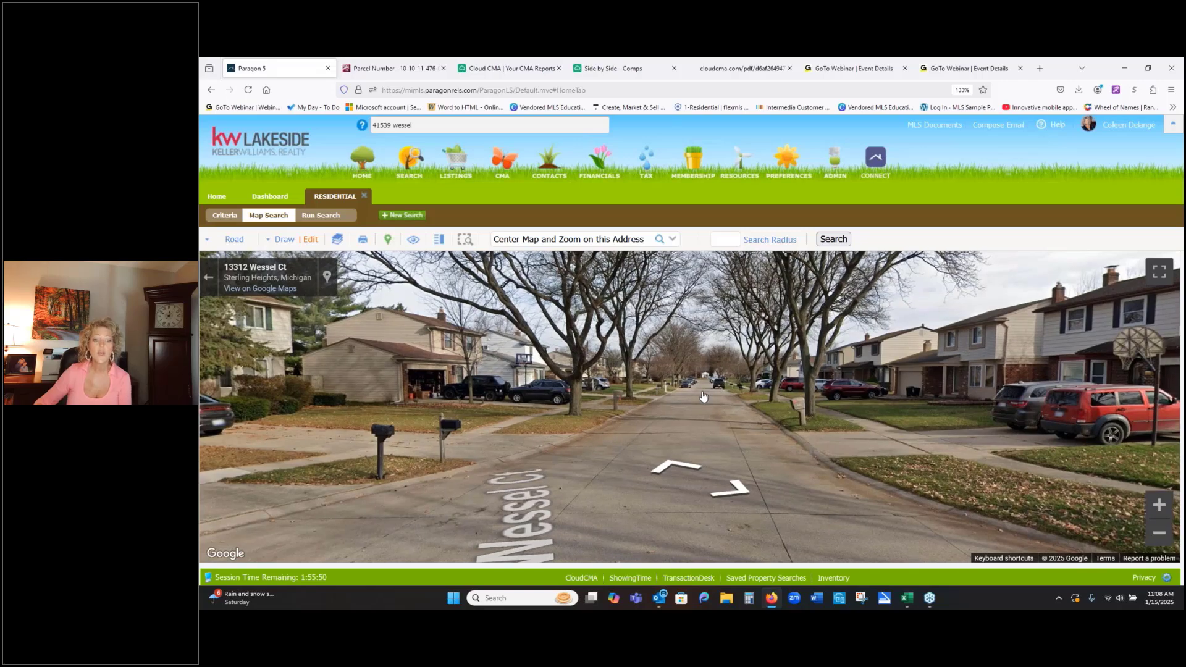
click(703, 396)
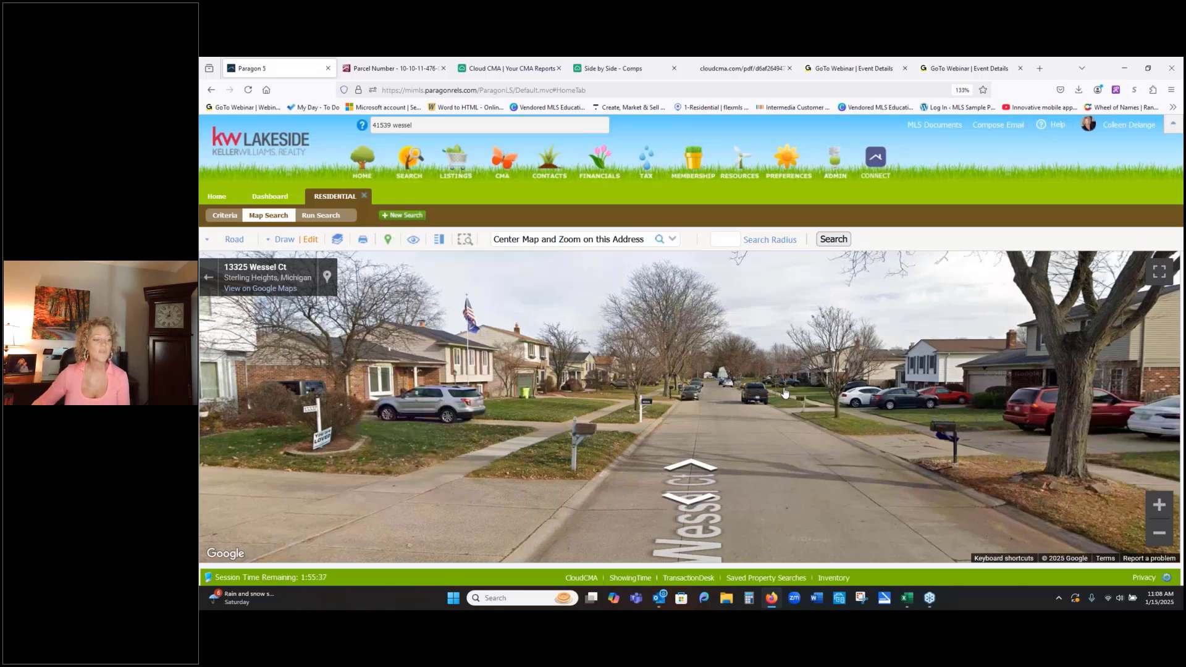
- Examine the house styles along the court, turn back toward the subject's street, and exit Street View to the map
click(573, 420)
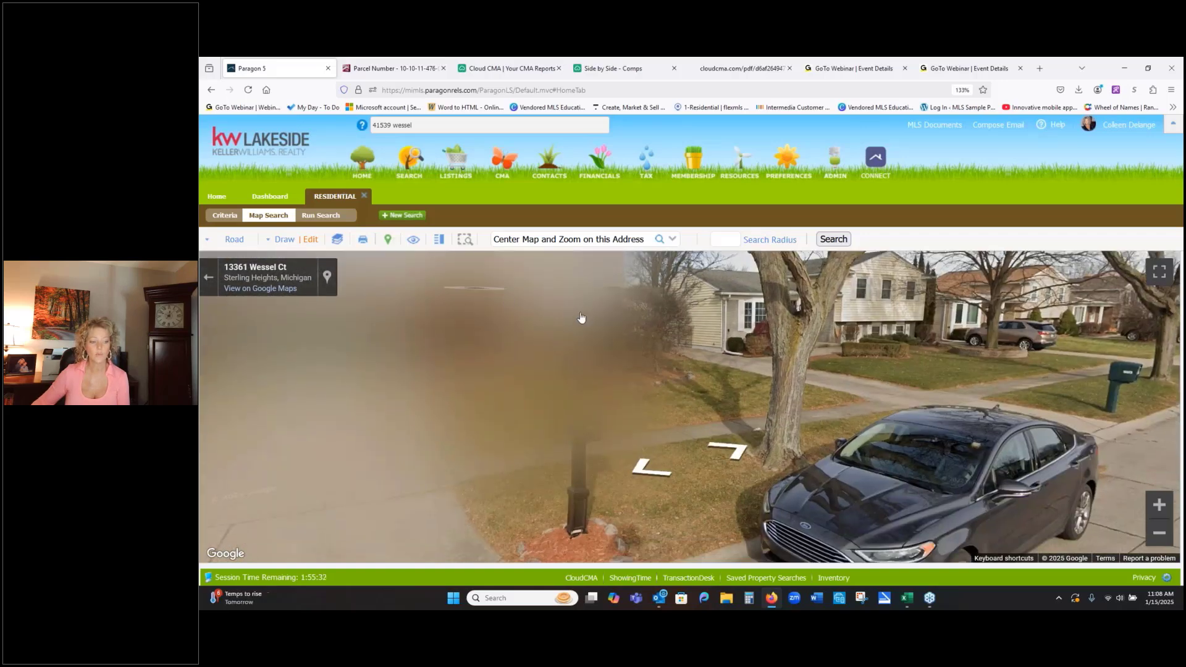
drag(735, 367, 1121, 392)
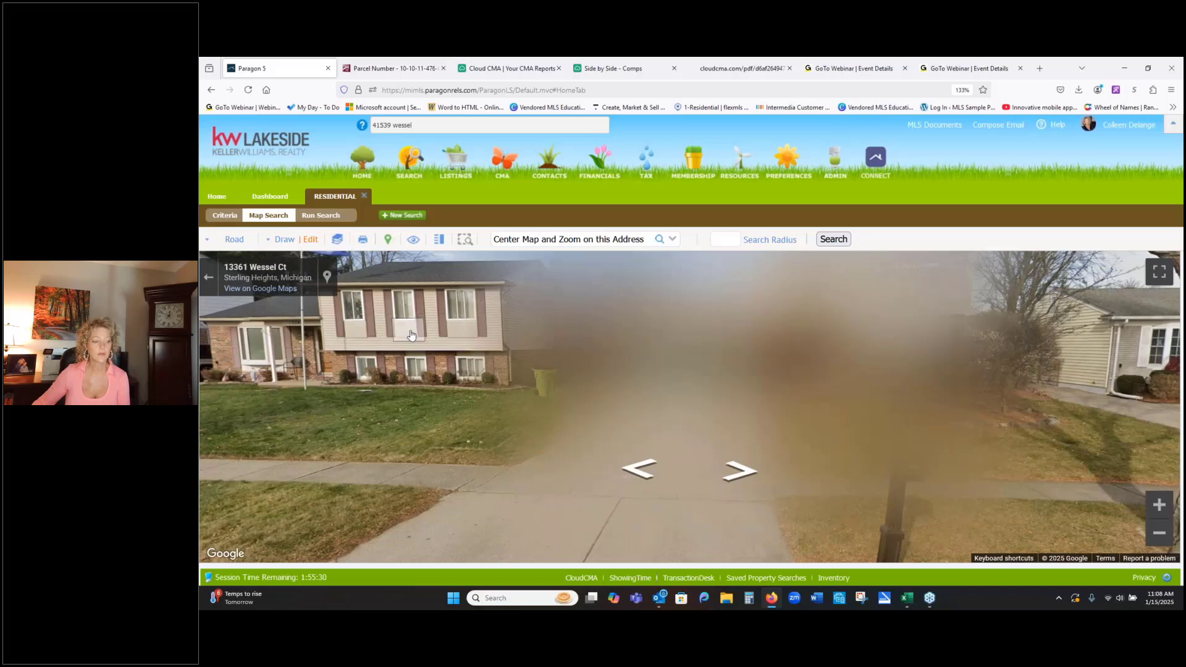
drag(409, 330, 831, 357)
drag(391, 371, 478, 380)
click(538, 351)
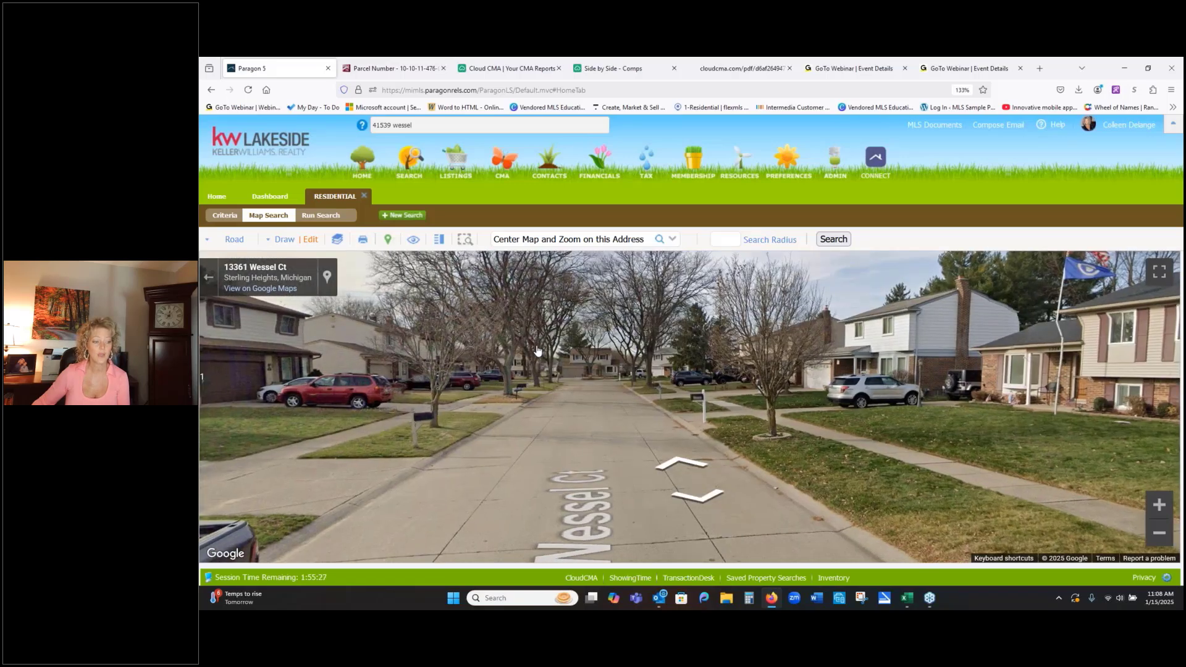
drag(393, 364, 1162, 312)
click(516, 389)
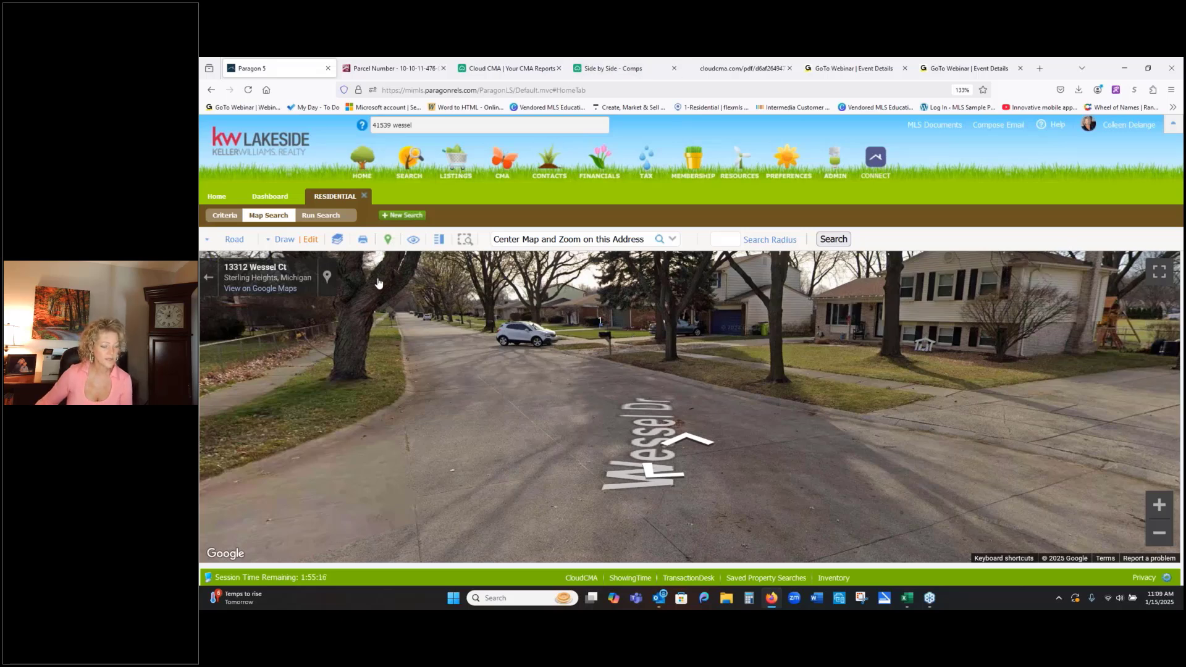
click(208, 281)
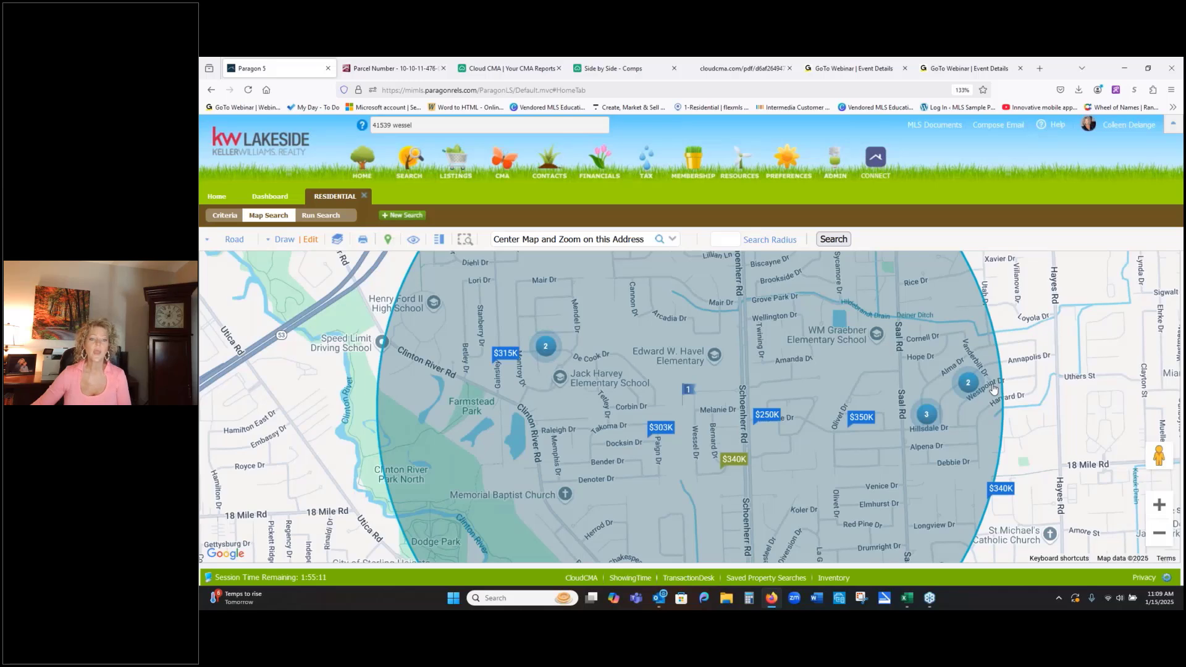
- Draw a polygon inside the search radius around the park and Clinton River Rd area southwest of the subject property
scroll(993, 389, down, 1)
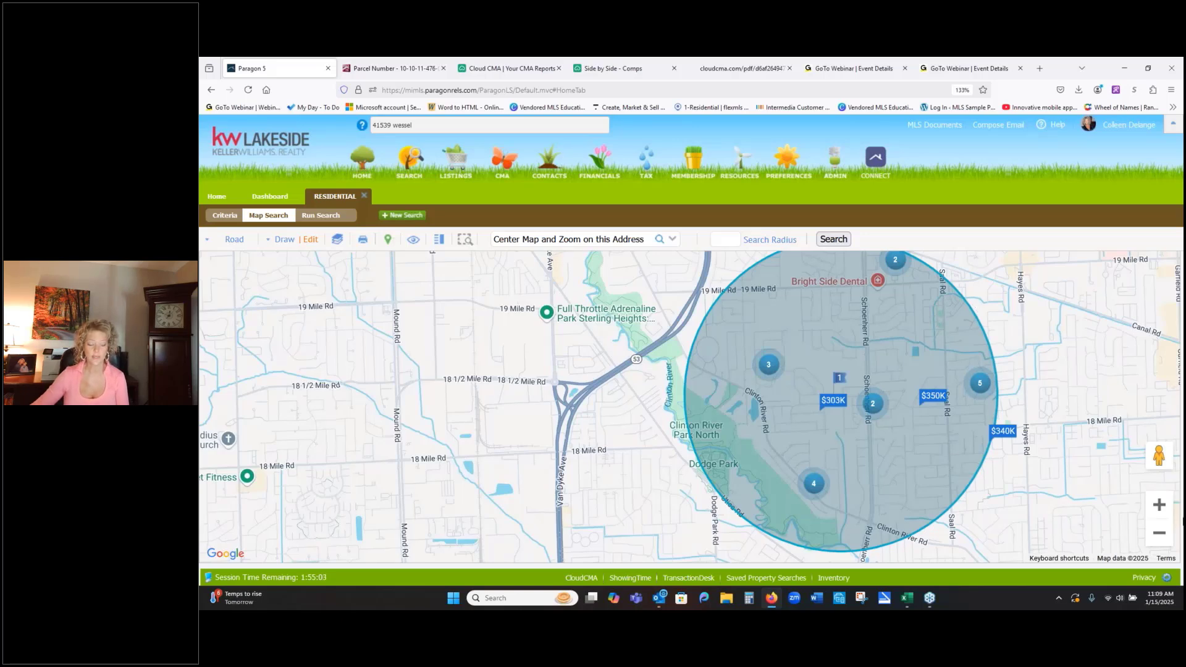
click(1165, 510)
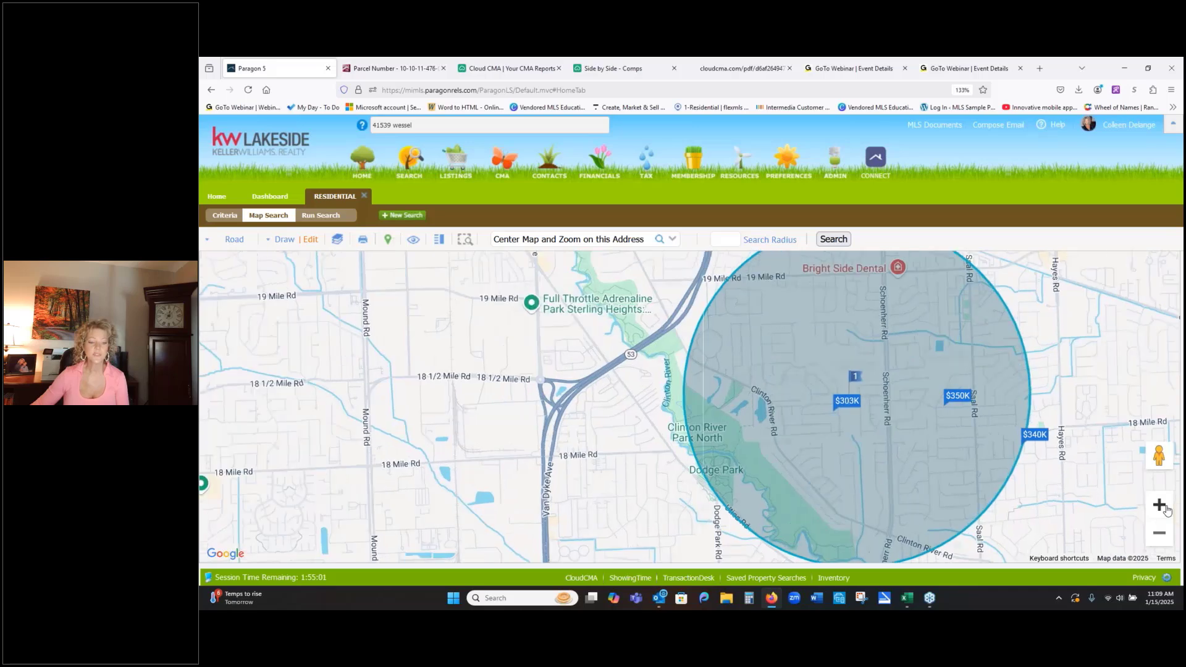
mouse_move(1010, 471)
mouse_down()
mouse_move(927, 425)
mouse_move(698, 373)
mouse_up()
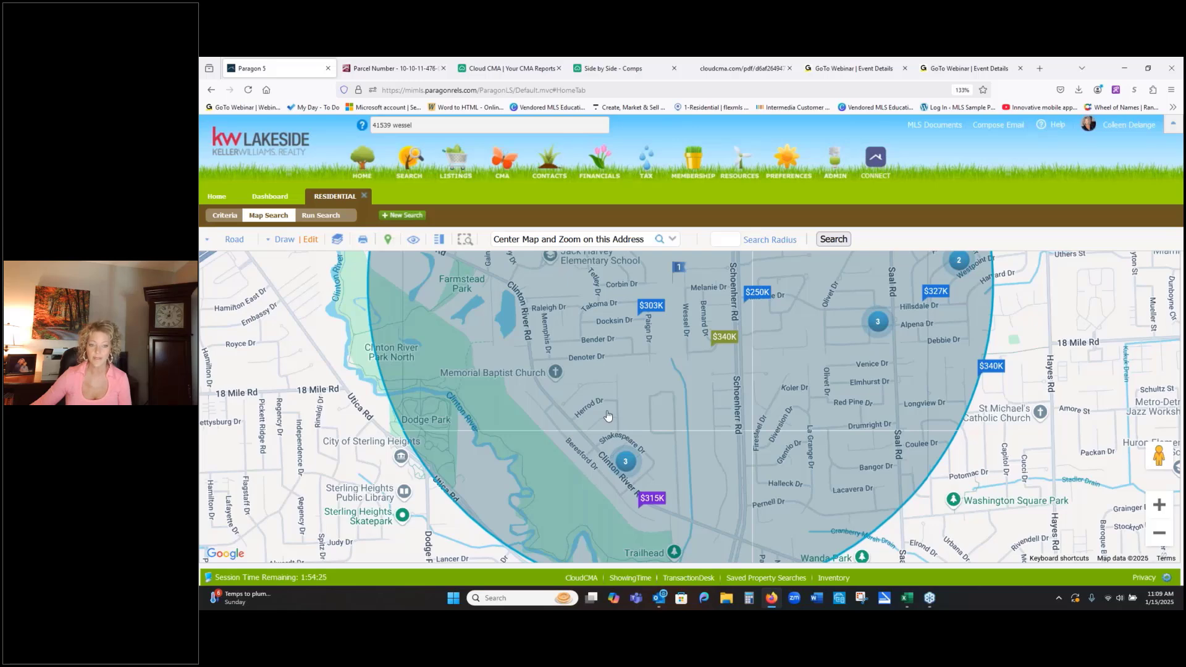
click(284, 240)
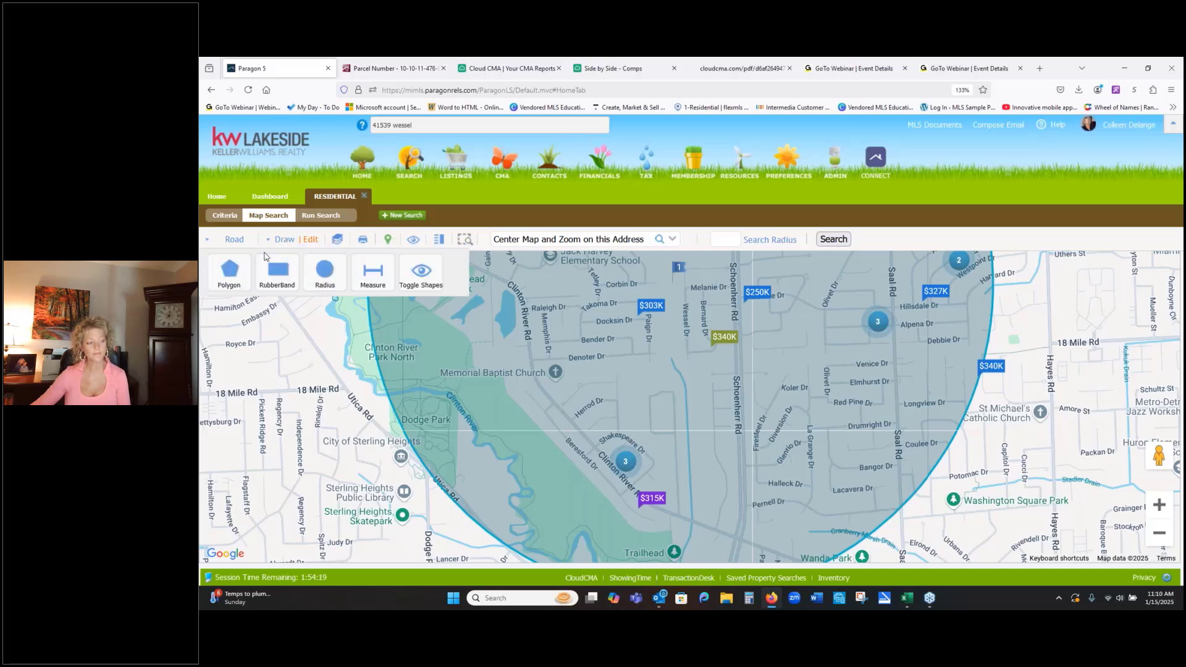
click(227, 273)
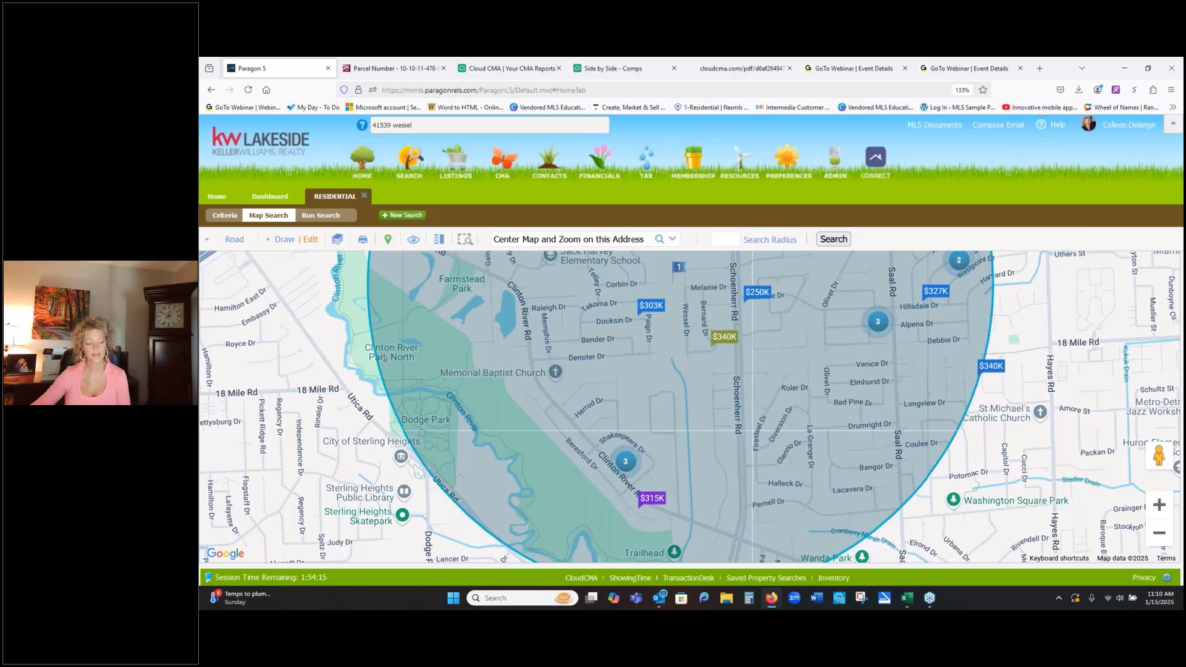
click(387, 283)
click(543, 381)
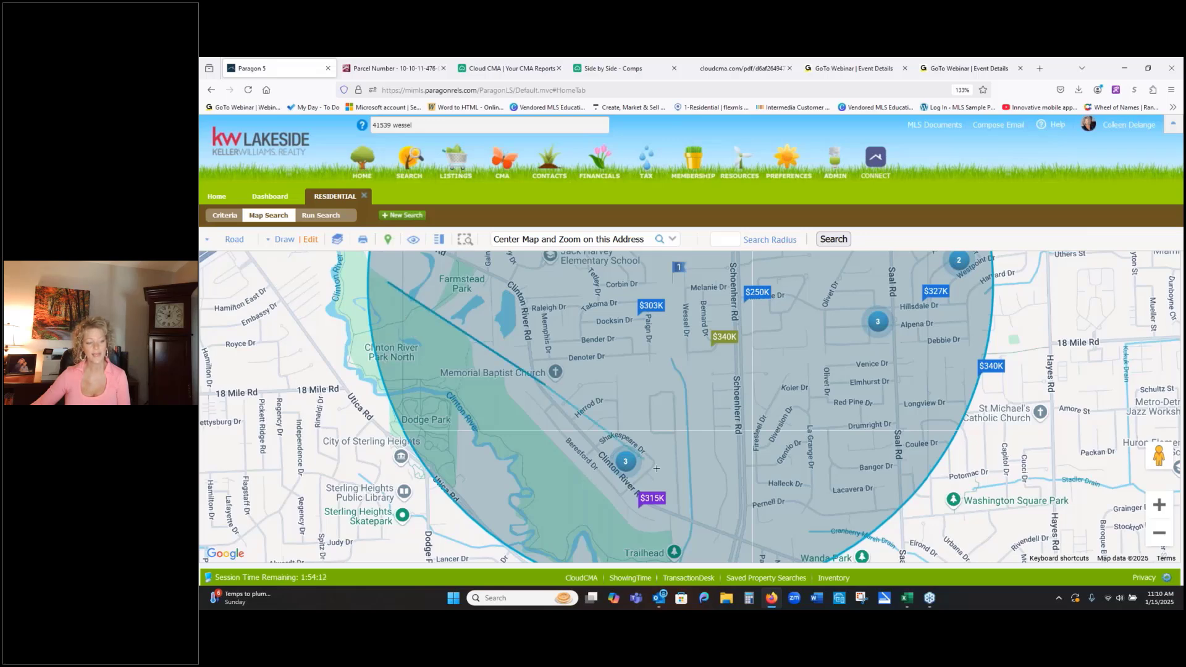
click(793, 560)
click(561, 552)
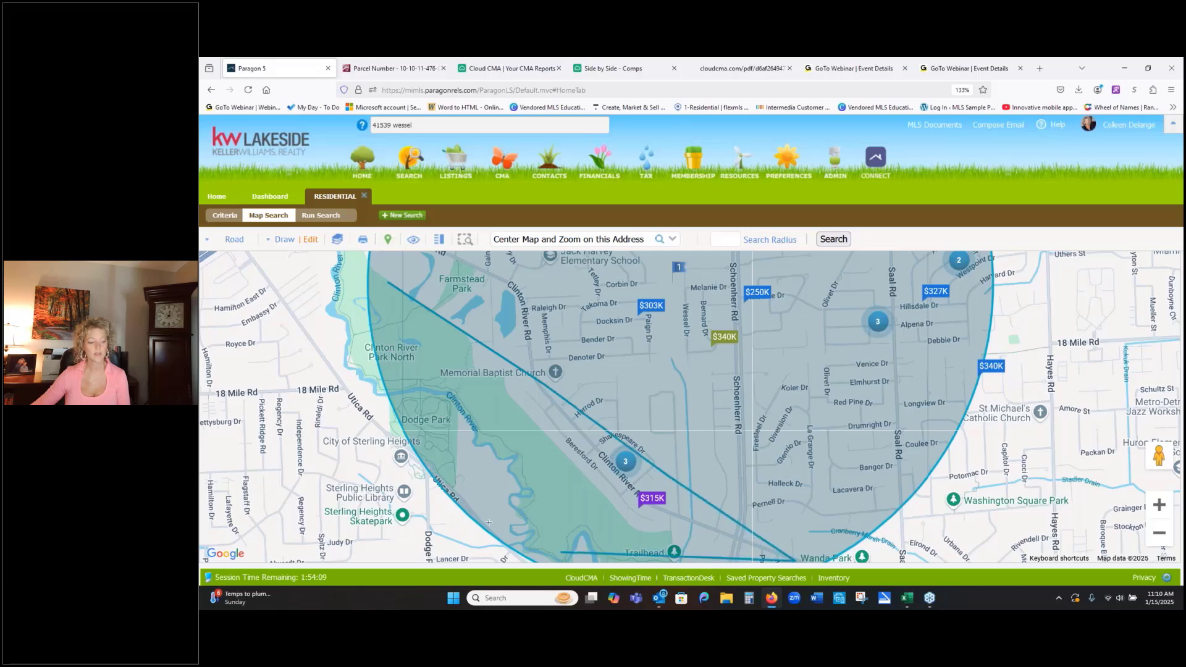
click(444, 460)
click(388, 284)
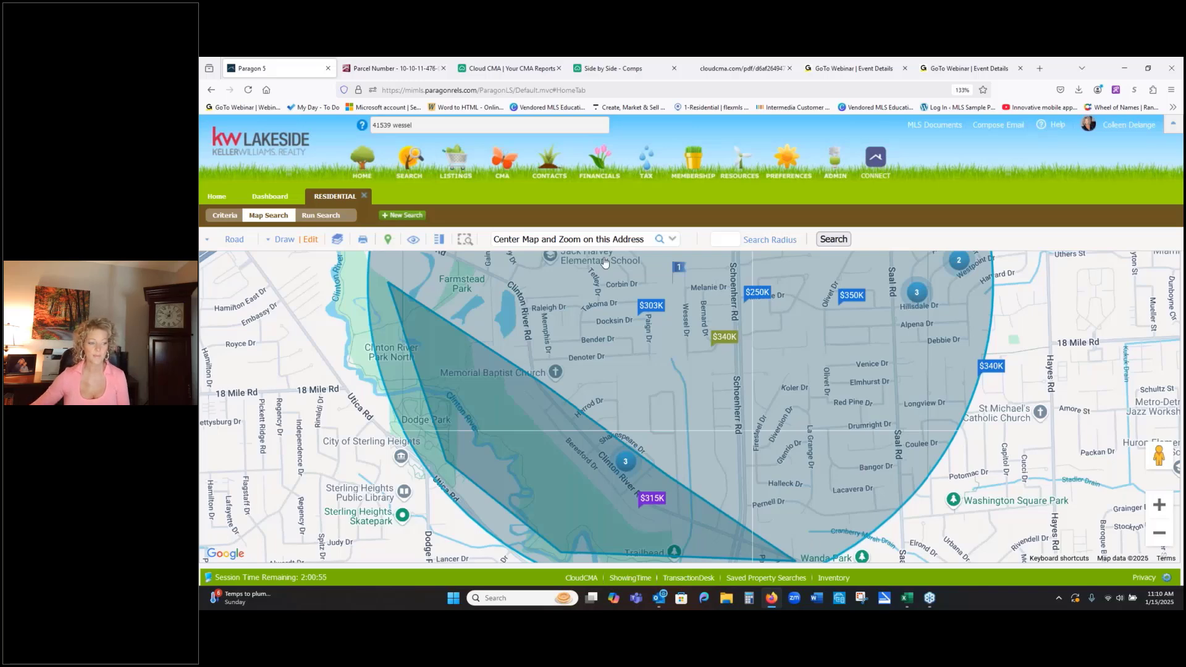
- Switch the polygon from include to exclude so its area is left out of the map search
click(309, 239)
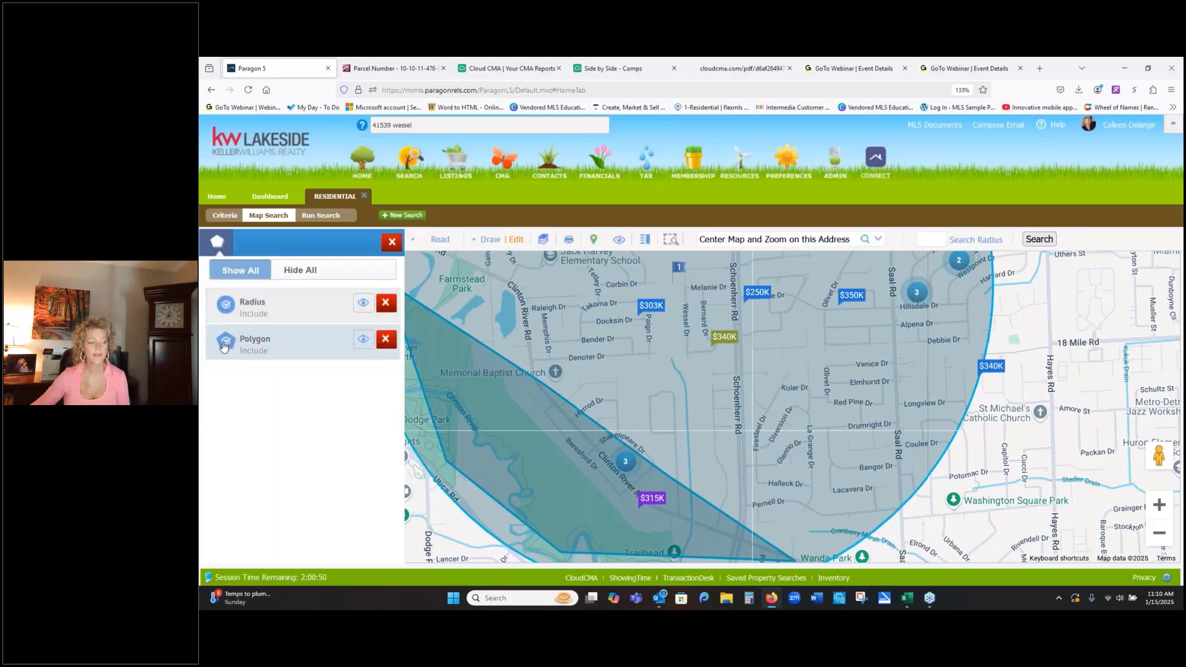
click(225, 341)
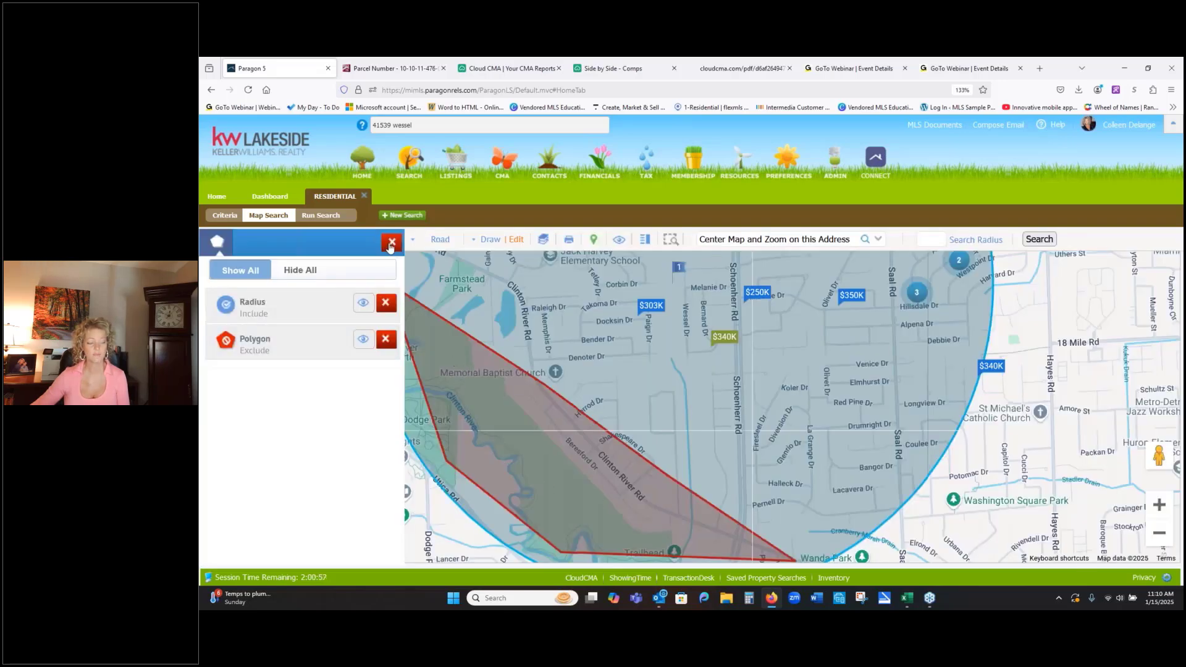
click(392, 242)
- Remove the exclusion polygon from the map, keeping only the search radius
scroll(1007, 516, up, 1)
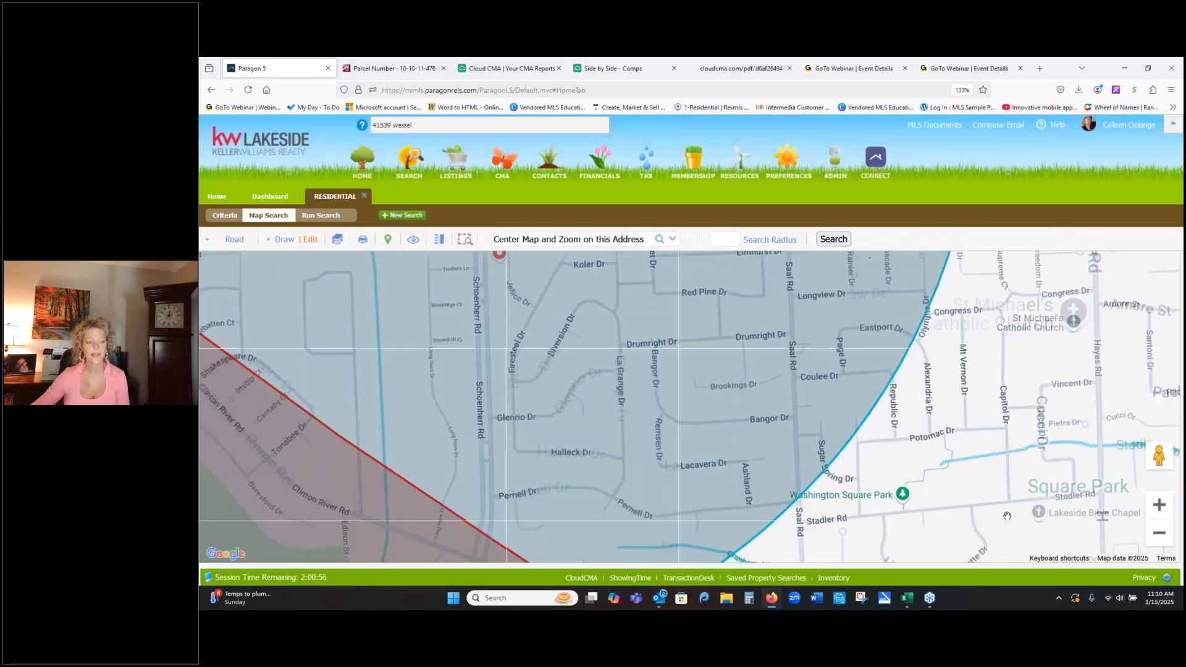
scroll(1007, 516, down, 2)
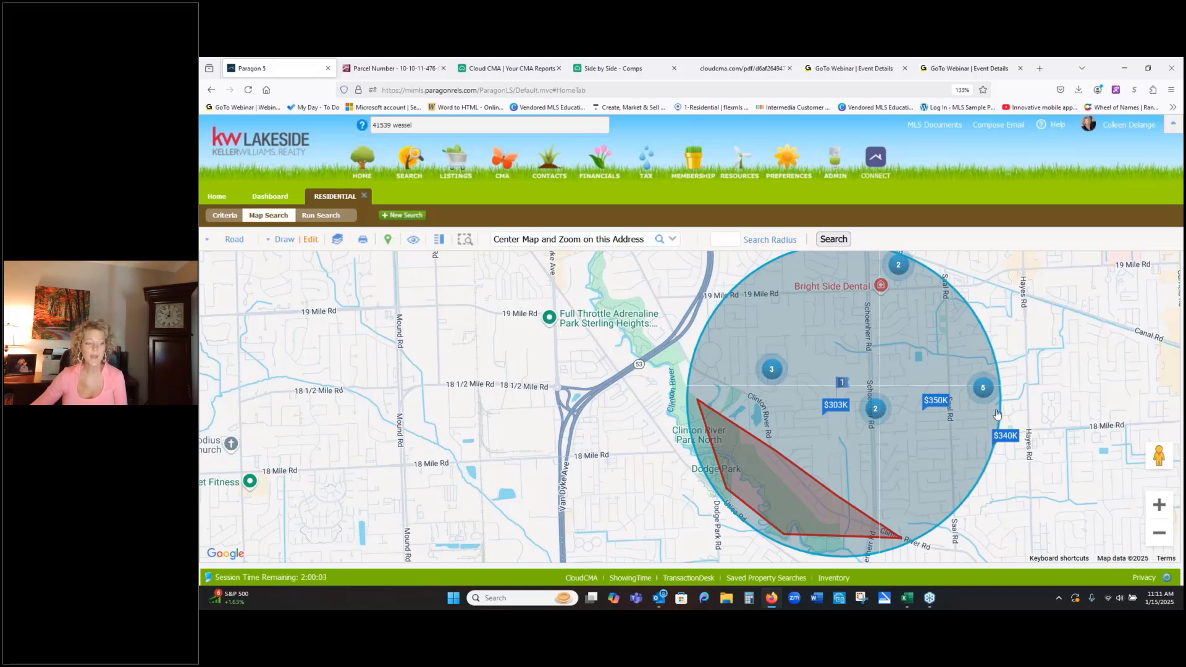
click(310, 239)
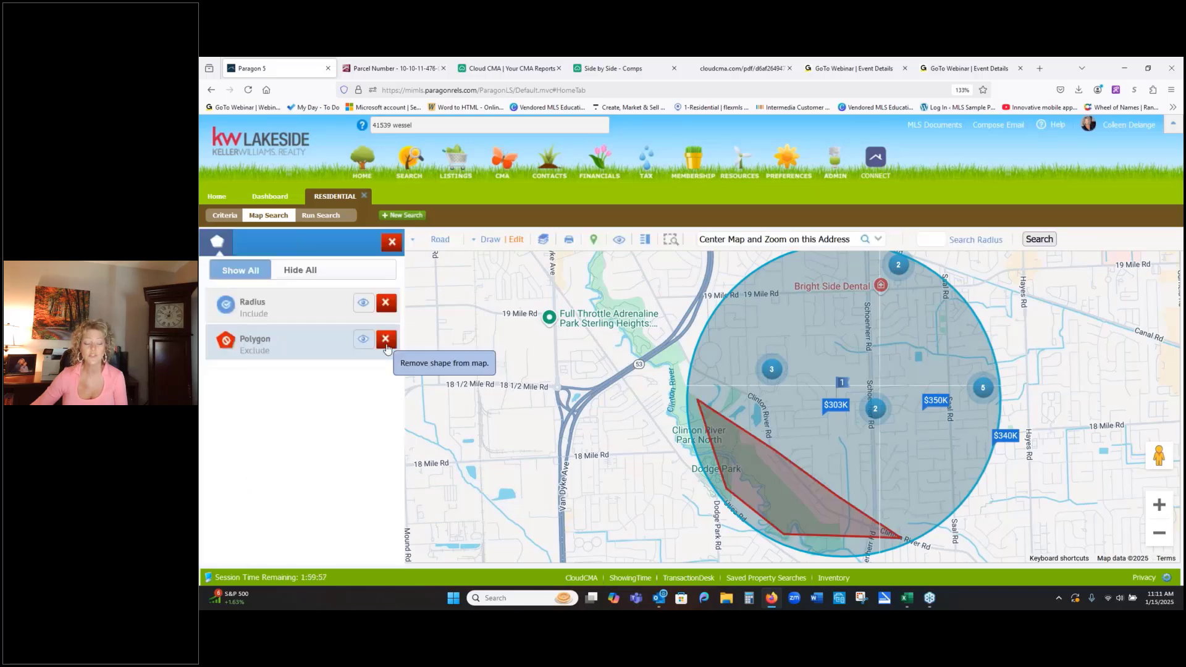
click(385, 340)
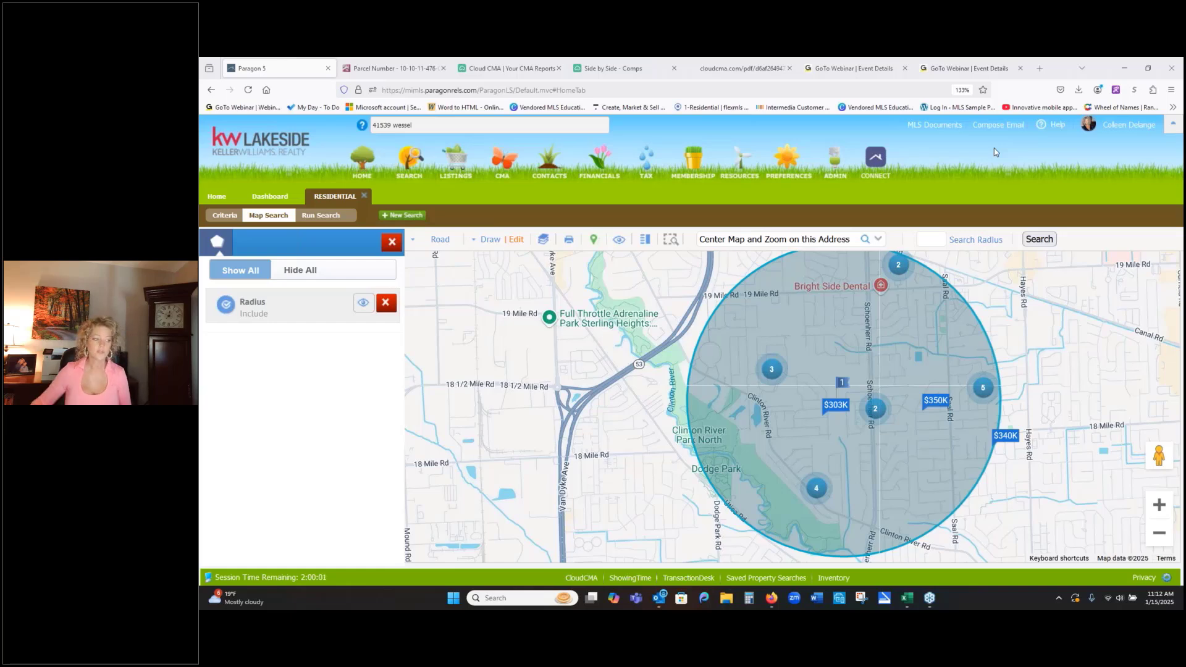
- Run the residential search and sort the resulting listings by status
click(339, 220)
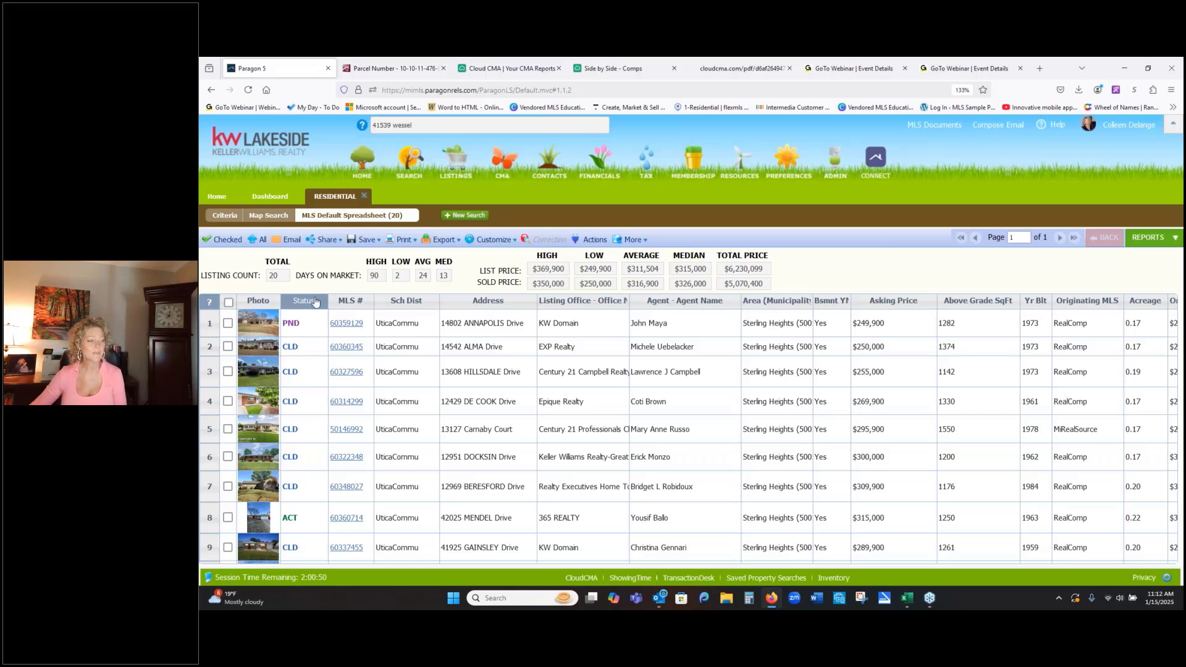
click(315, 301)
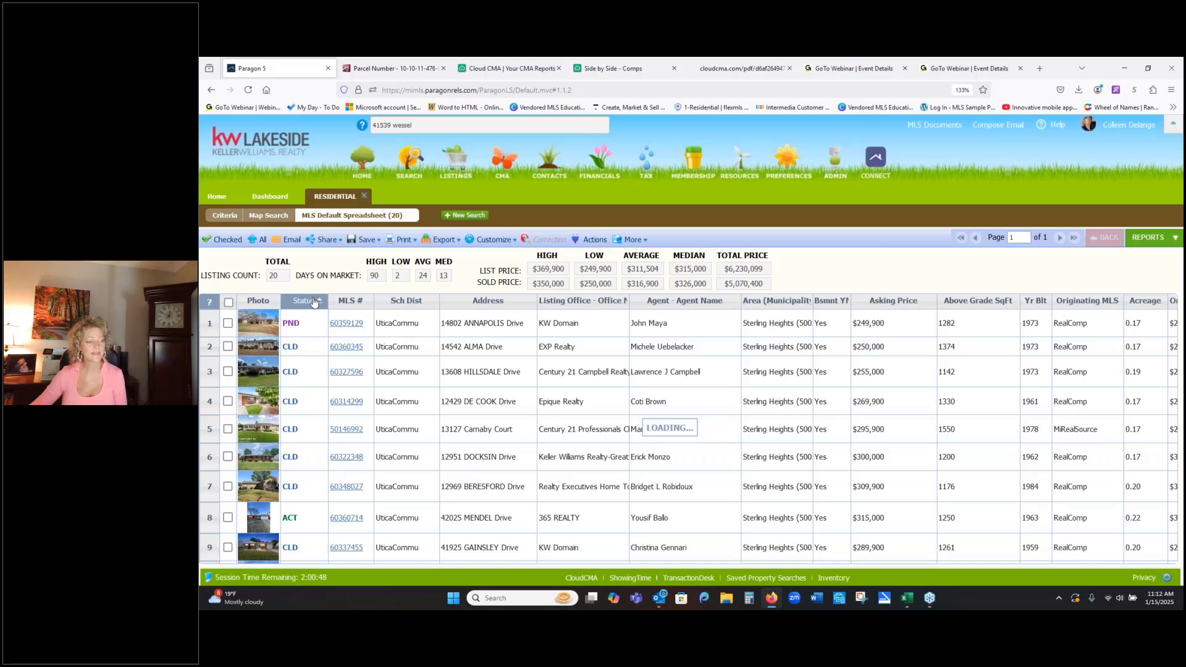
- Select the two active listings and the two pending listings in the search results
click(227, 323)
click(227, 353)
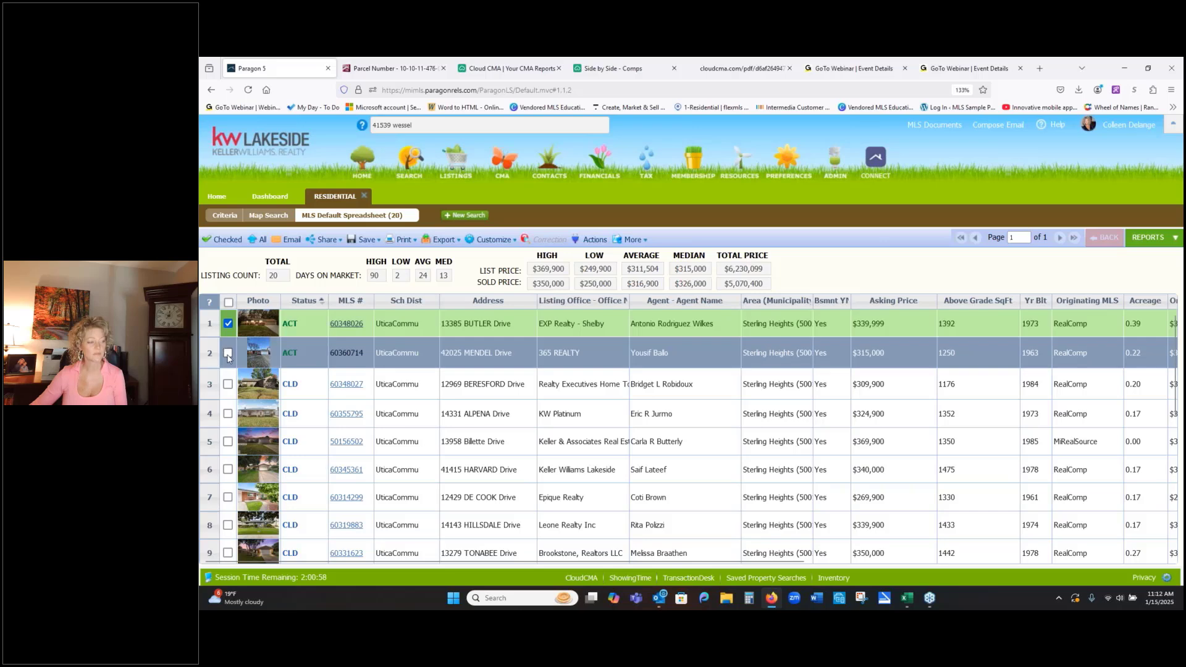
scroll(445, 364, down, 3)
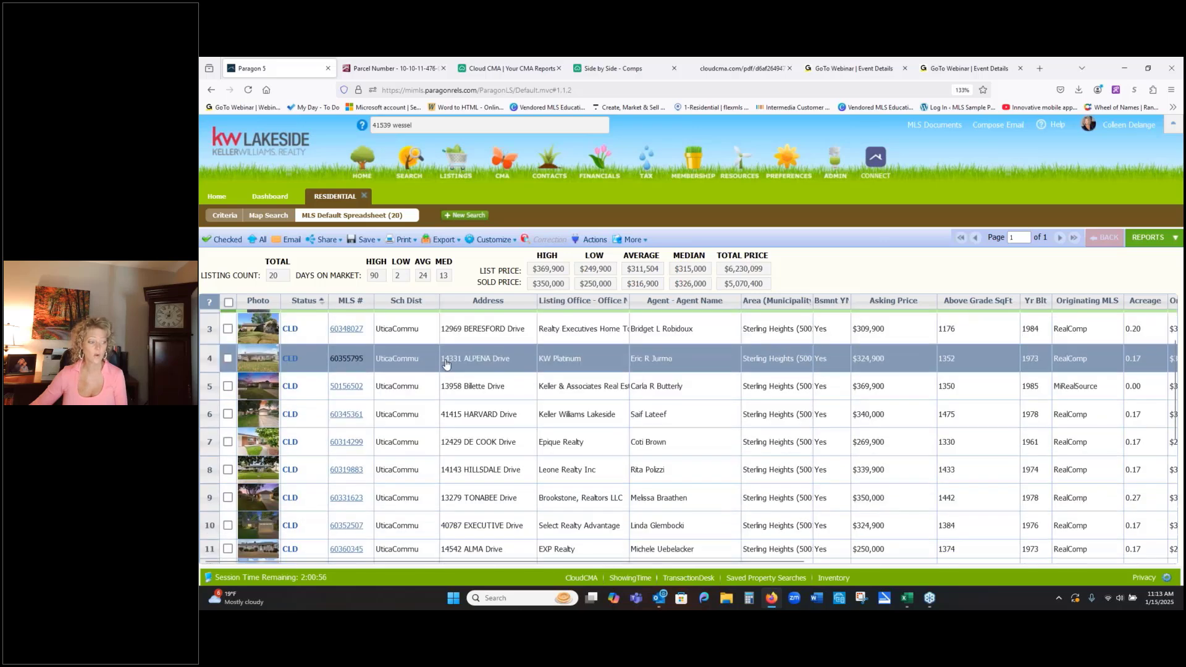
scroll(446, 365, down, 3)
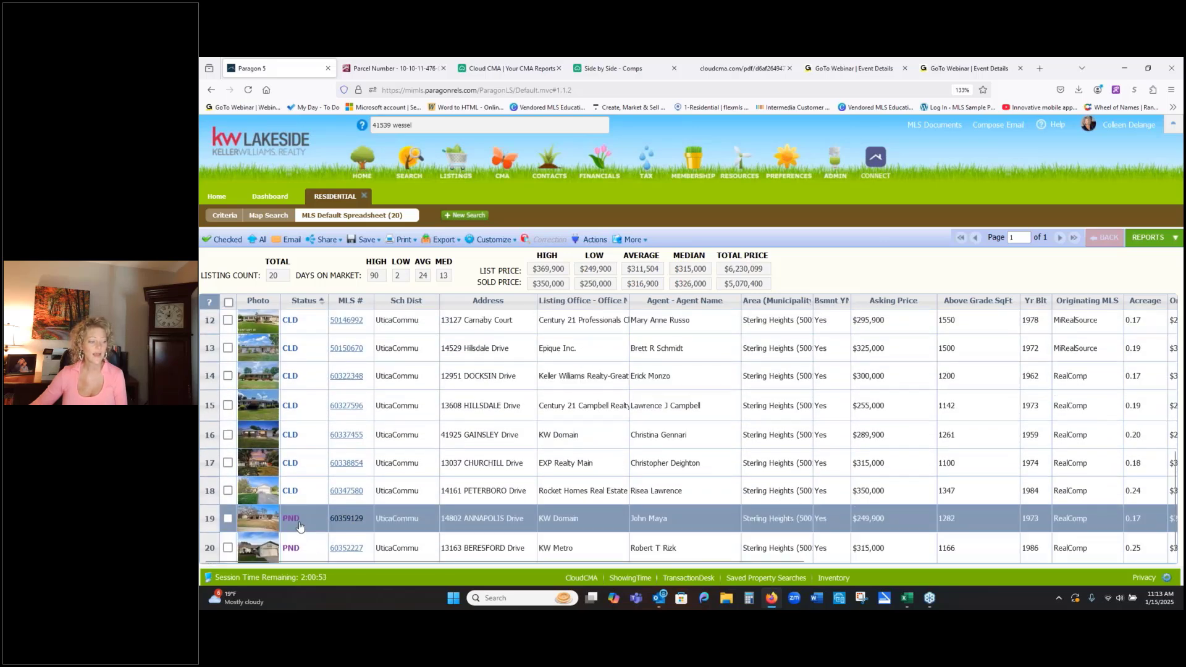
click(227, 518)
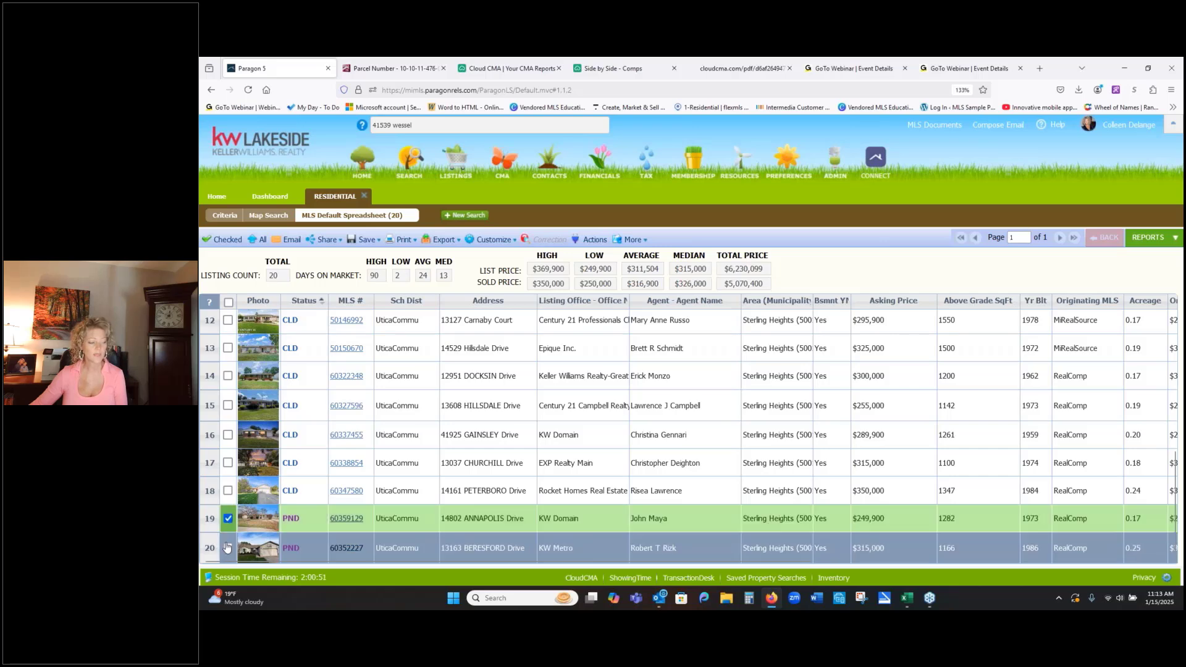
click(228, 549)
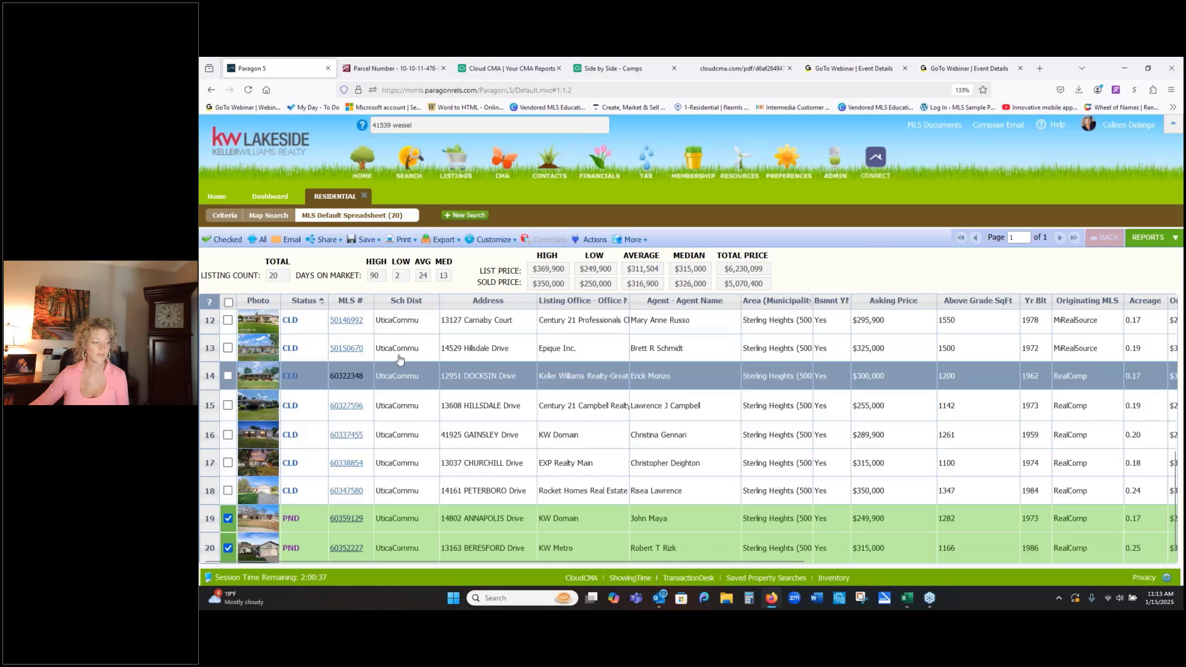
- Select the closed listings in rows 10 through 14 and narrow the spreadsheet to only the checked listings
click(227, 377)
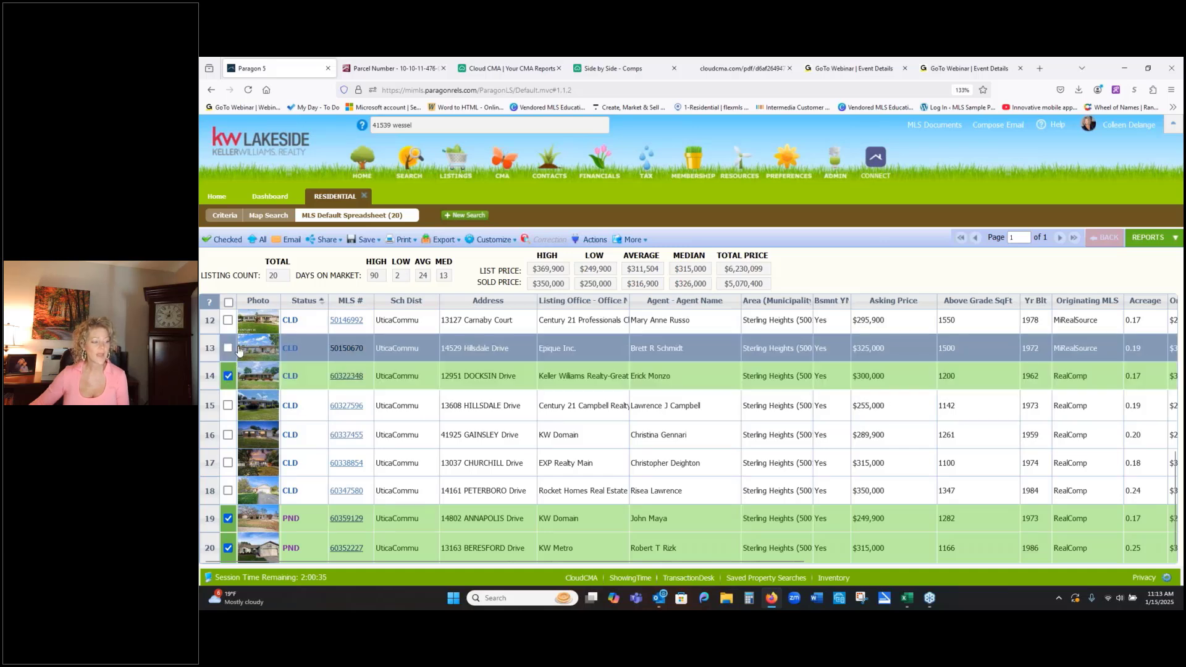
click(228, 350)
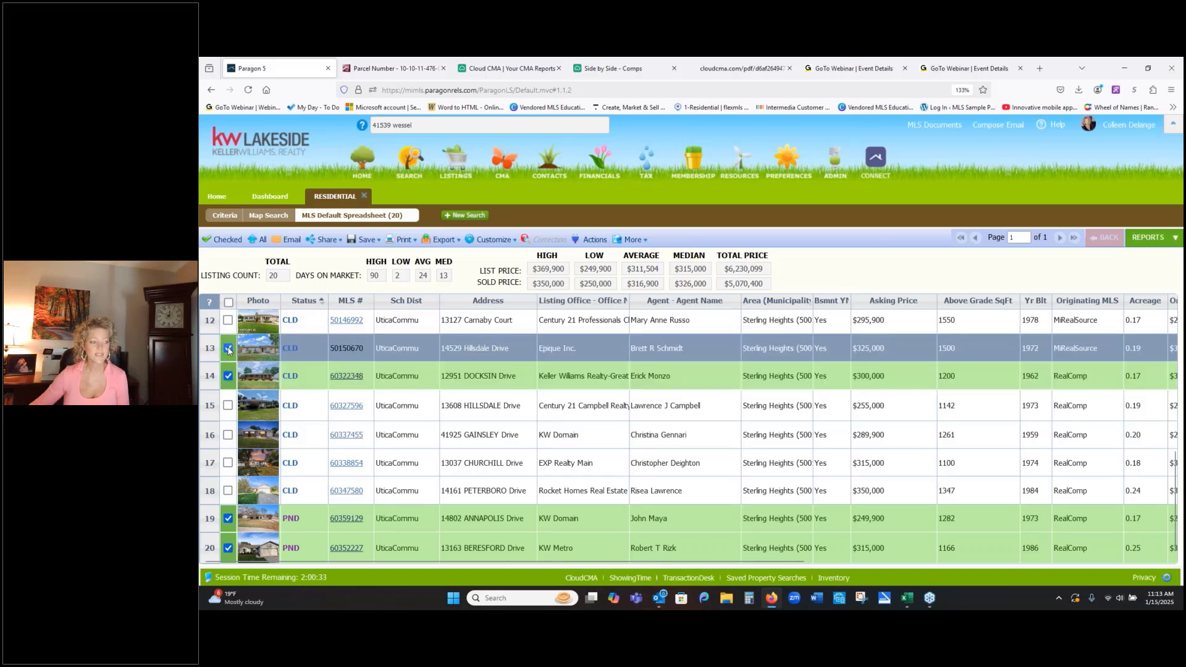
scroll(227, 370, up, 1)
click(226, 378)
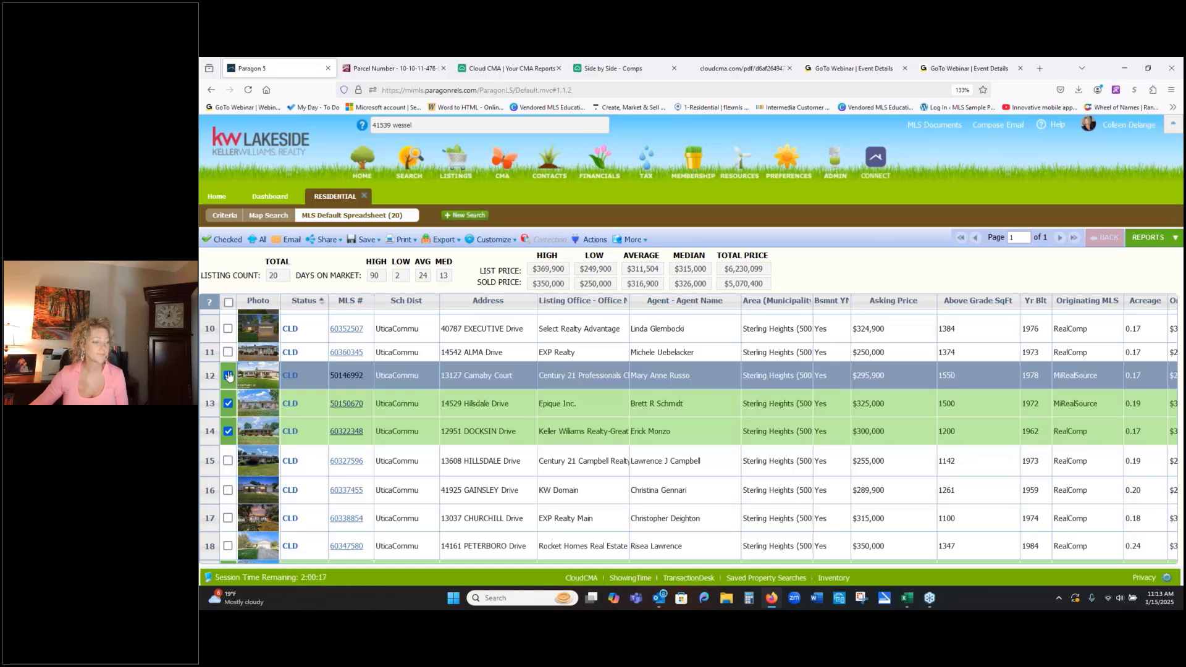
click(228, 352)
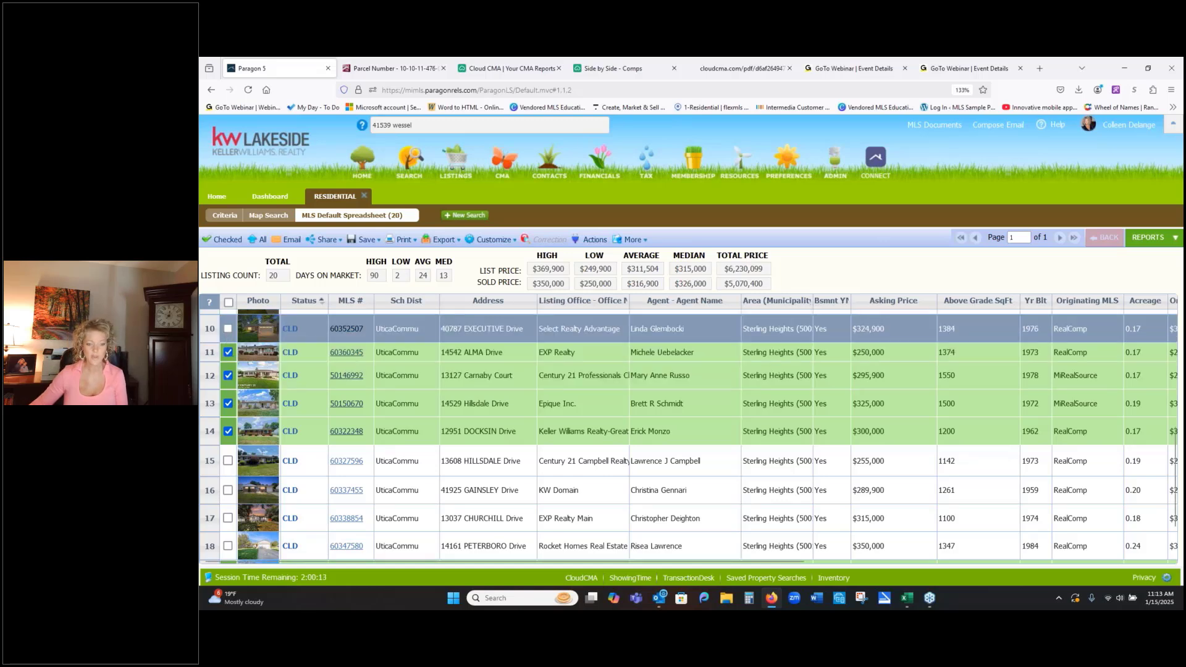
click(227, 329)
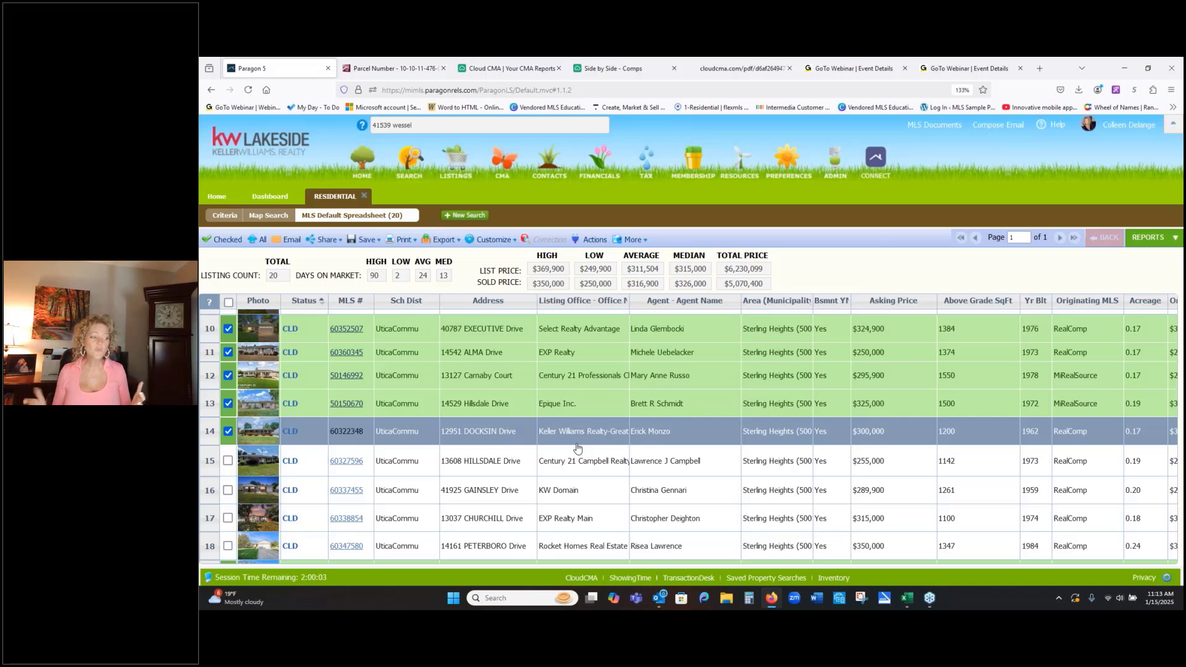
click(220, 244)
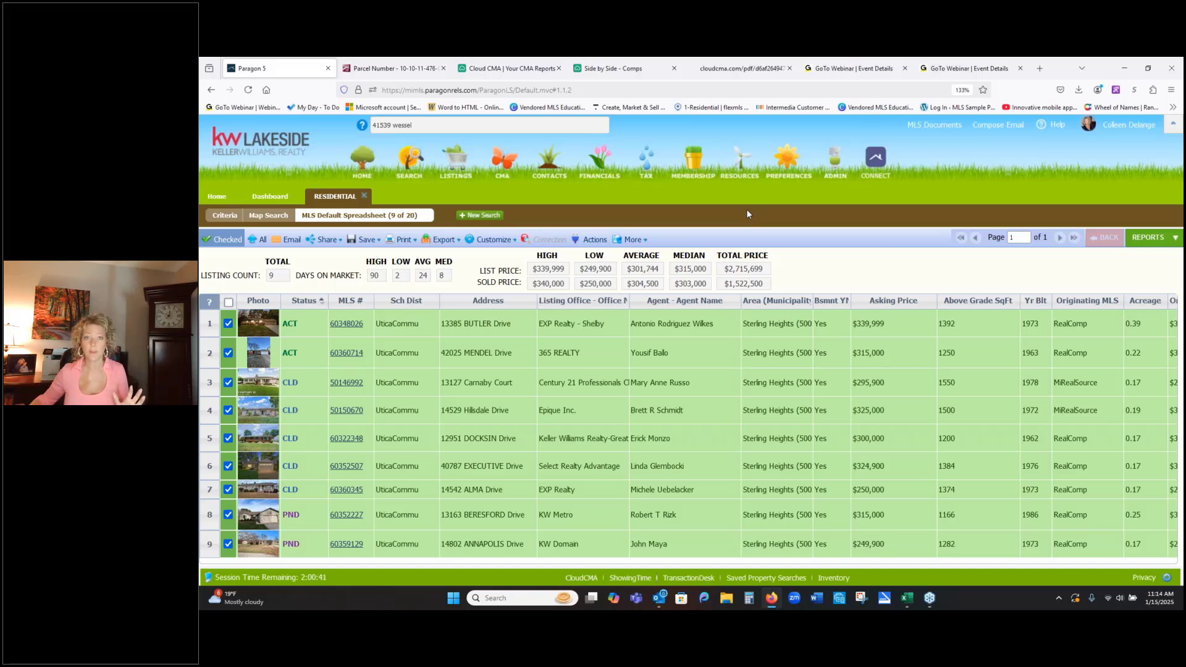
- Start a Cloud CMA report from the nine checked listings and review the MLS numbers carried over under Exact Listings
click(586, 240)
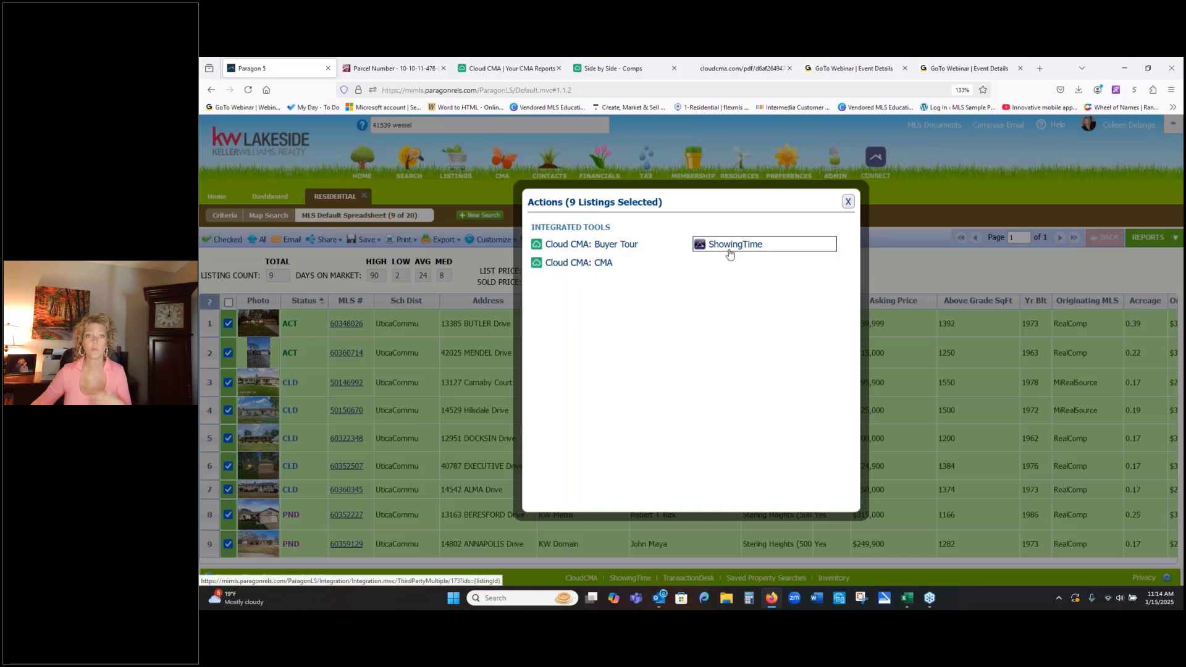
click(570, 269)
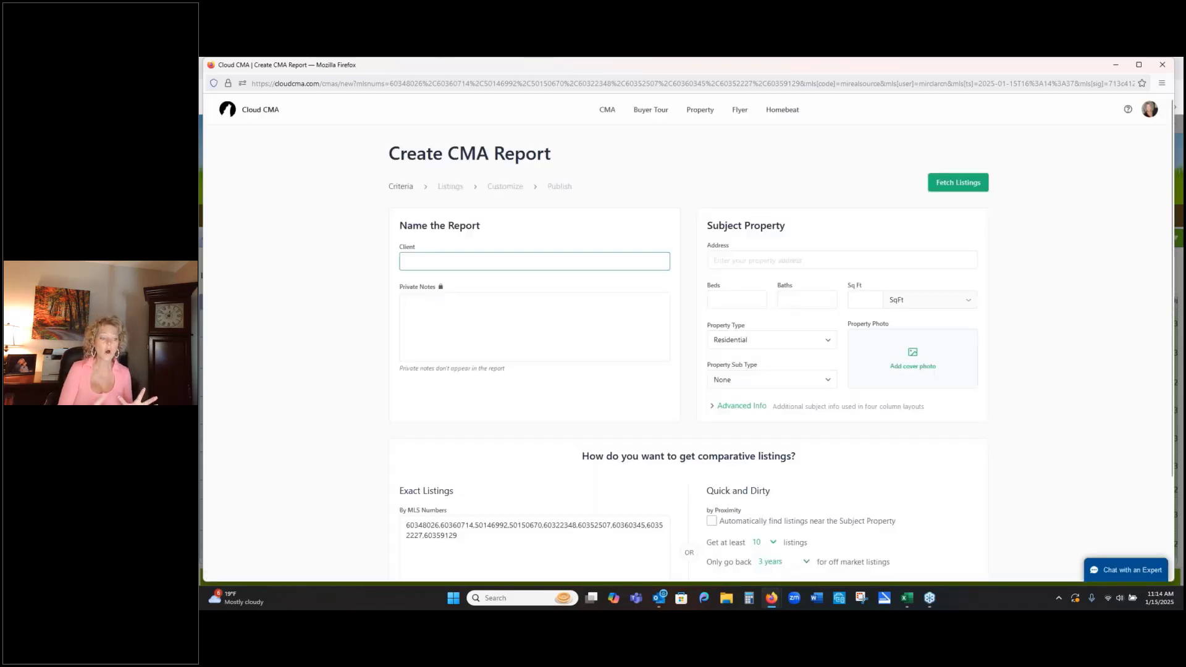
click(464, 533)
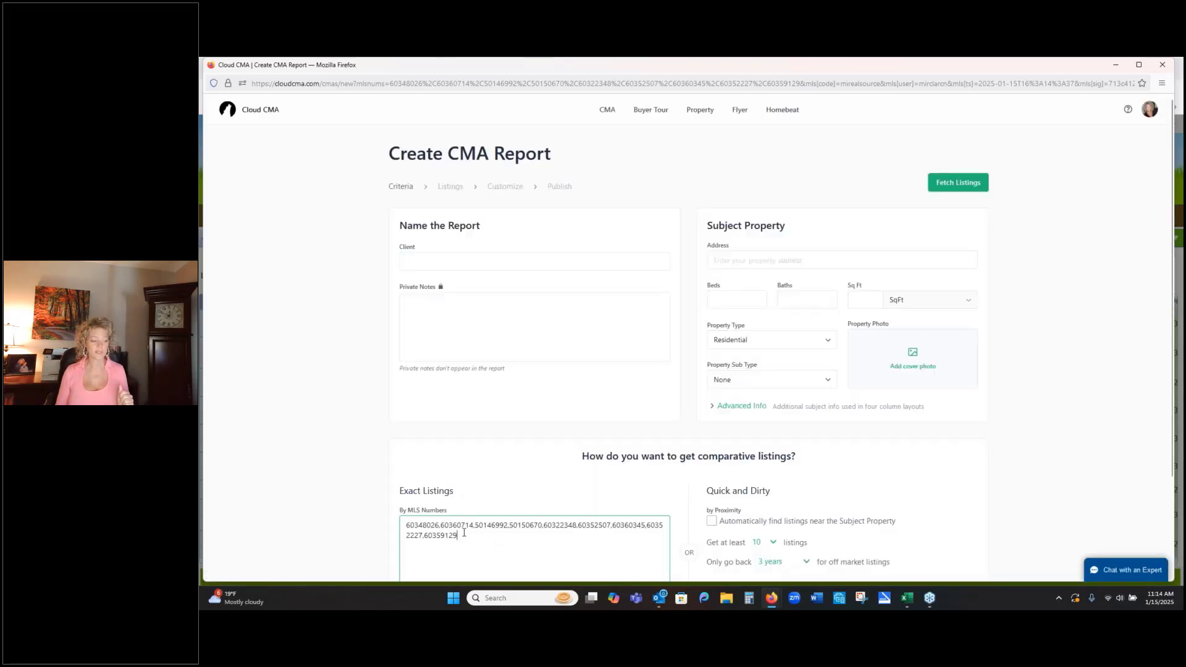
drag(463, 533, 405, 524)
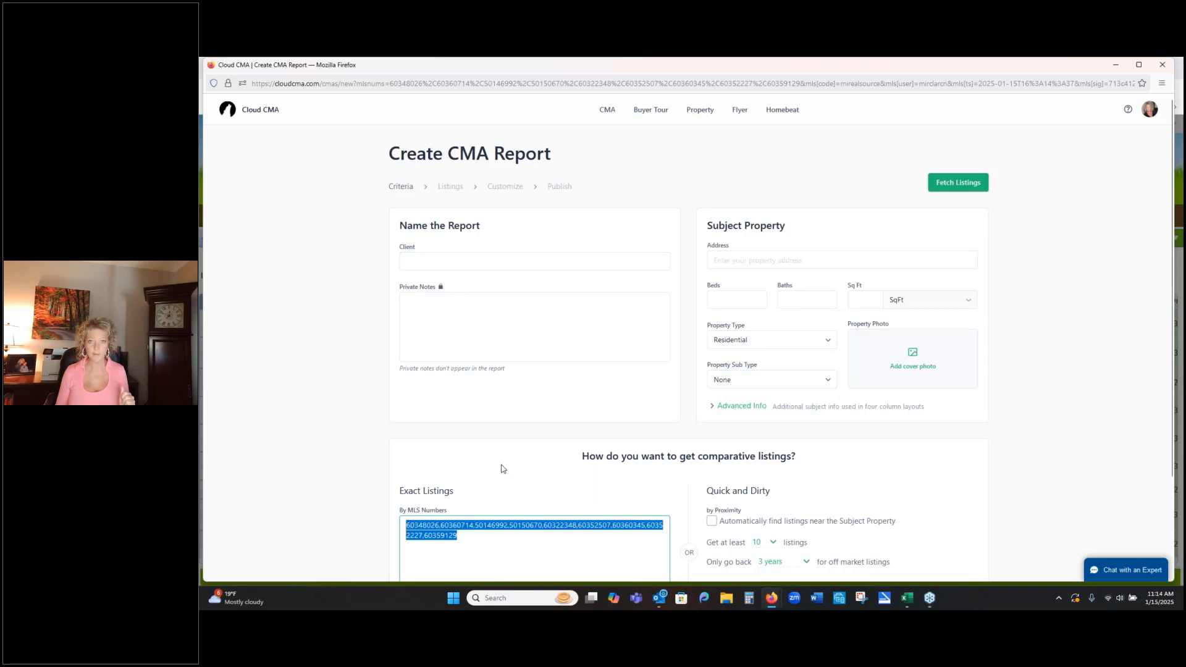
click(524, 477)
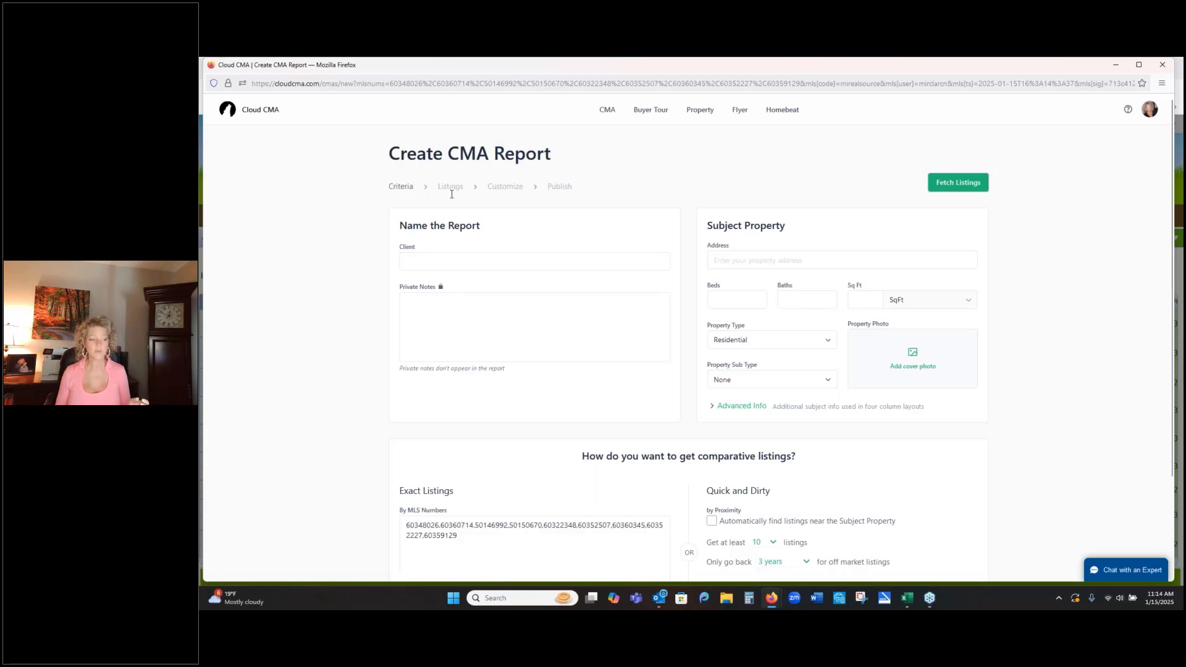
- Enter the client's full name for the CMA report
click(461, 262)
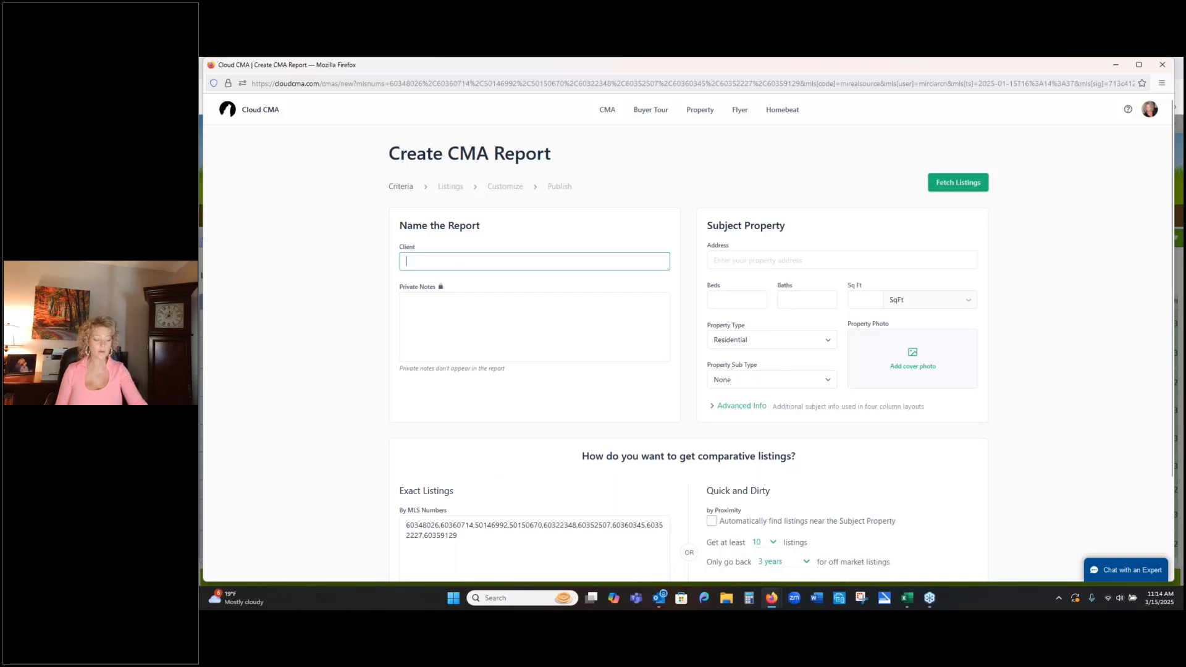
text(B)
key(BackSpace)
key(BackSpace)
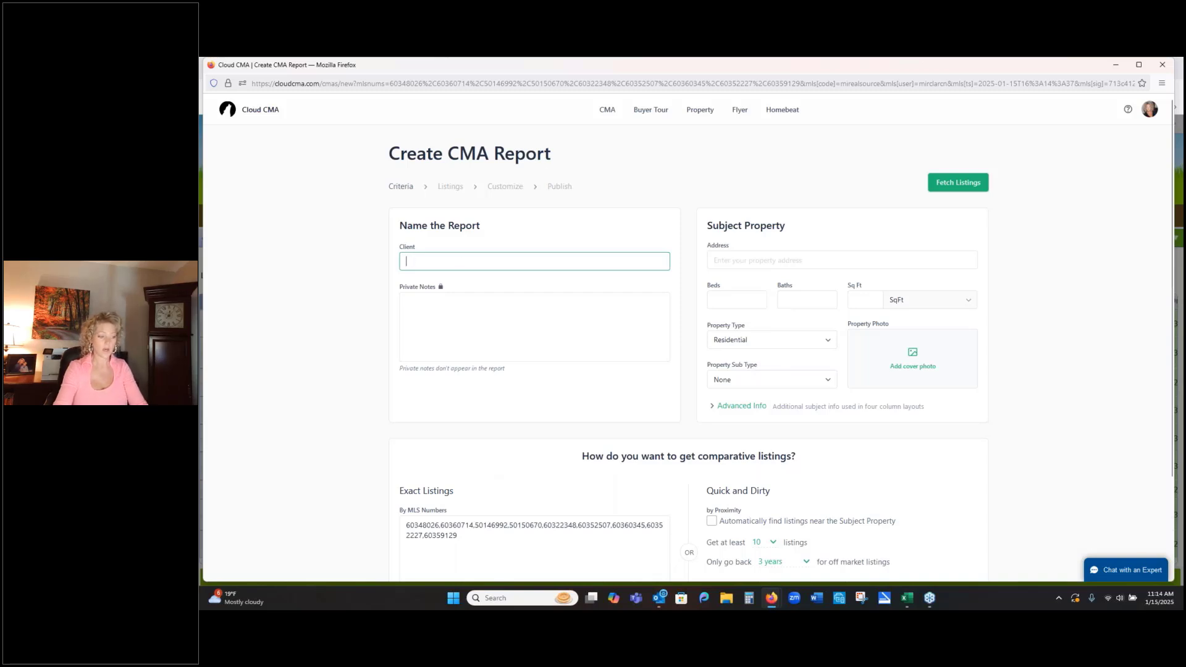
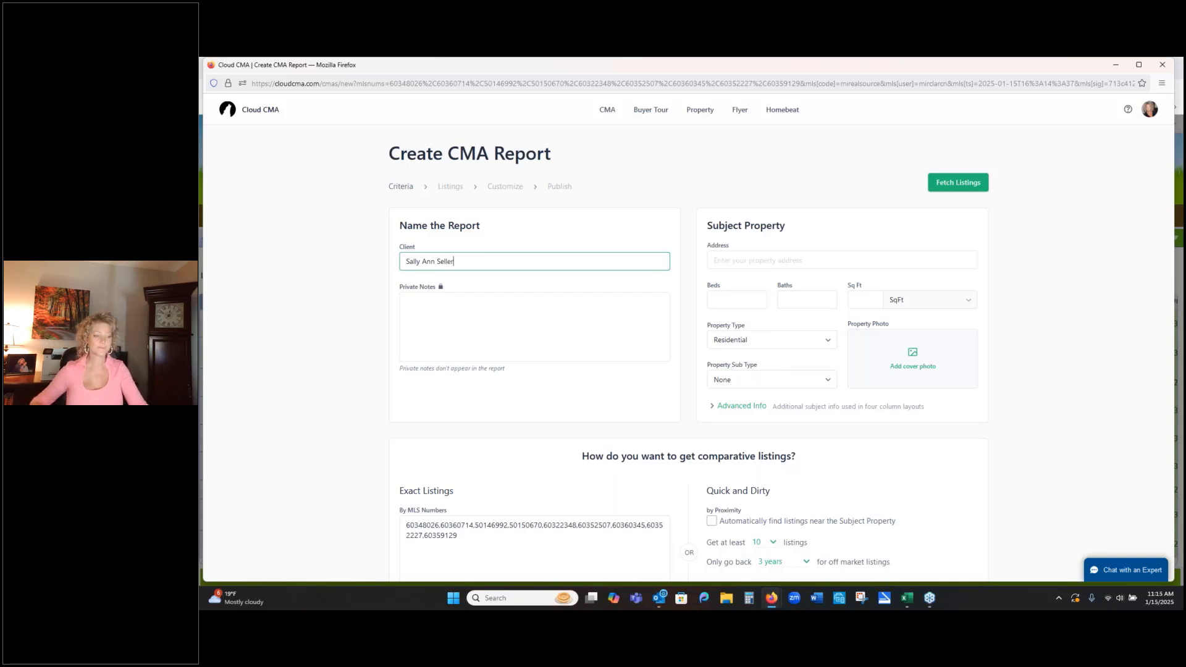
- Enter the subject property's street address and choose the matching Sterling Heights suggestion
click(765, 258)
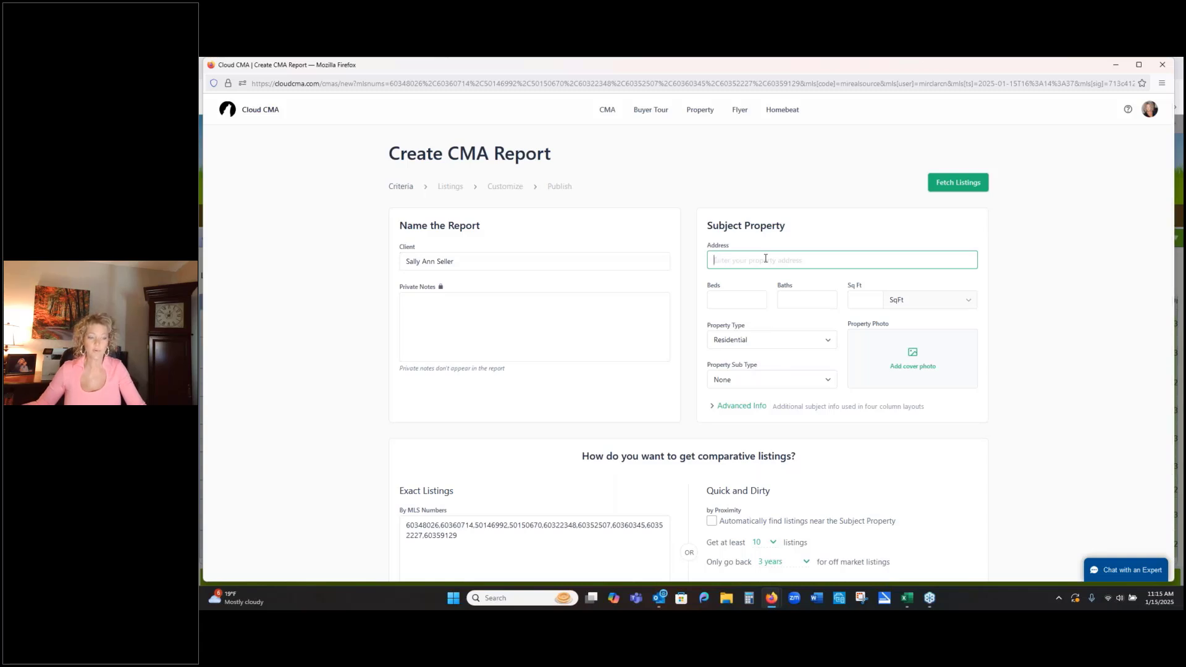
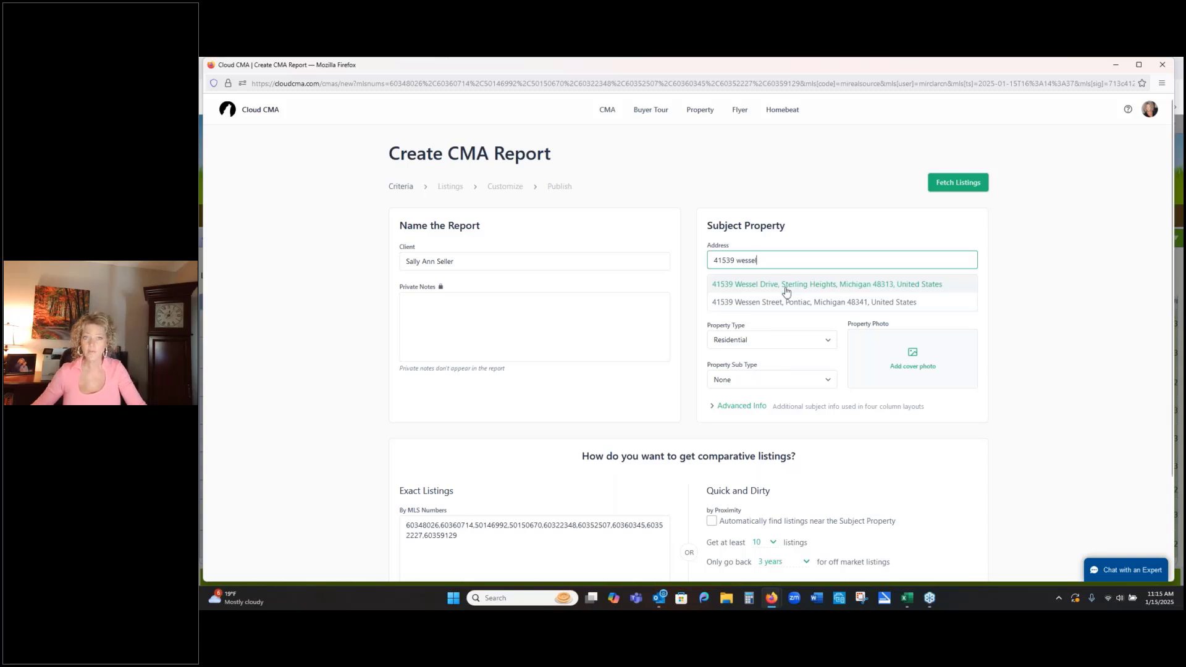
click(785, 290)
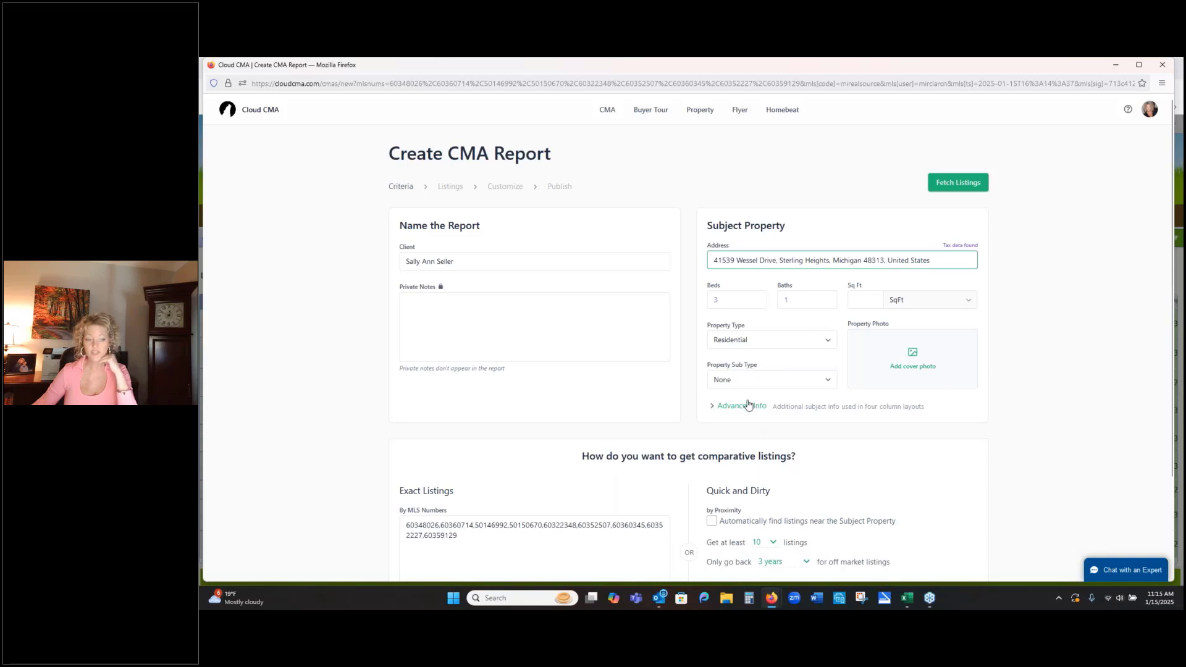
- Add the "Front of Home" picture from the Desktop's Class Examples folder as the cover photo, cropping off its right and bottom edges
click(914, 358)
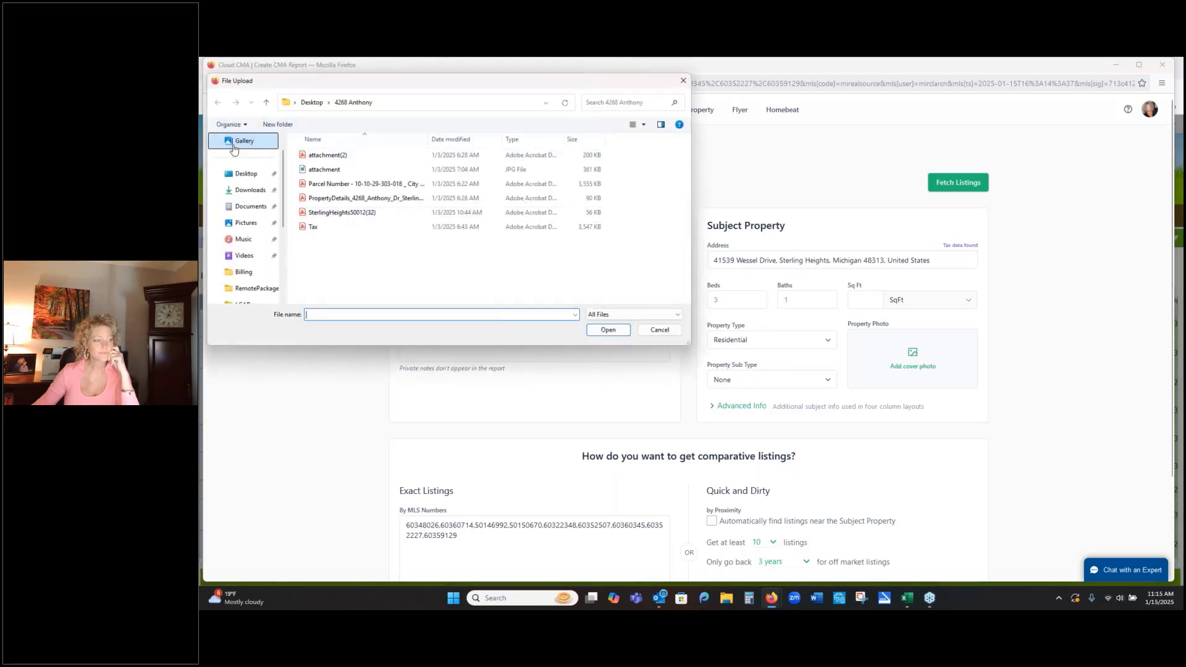
click(244, 174)
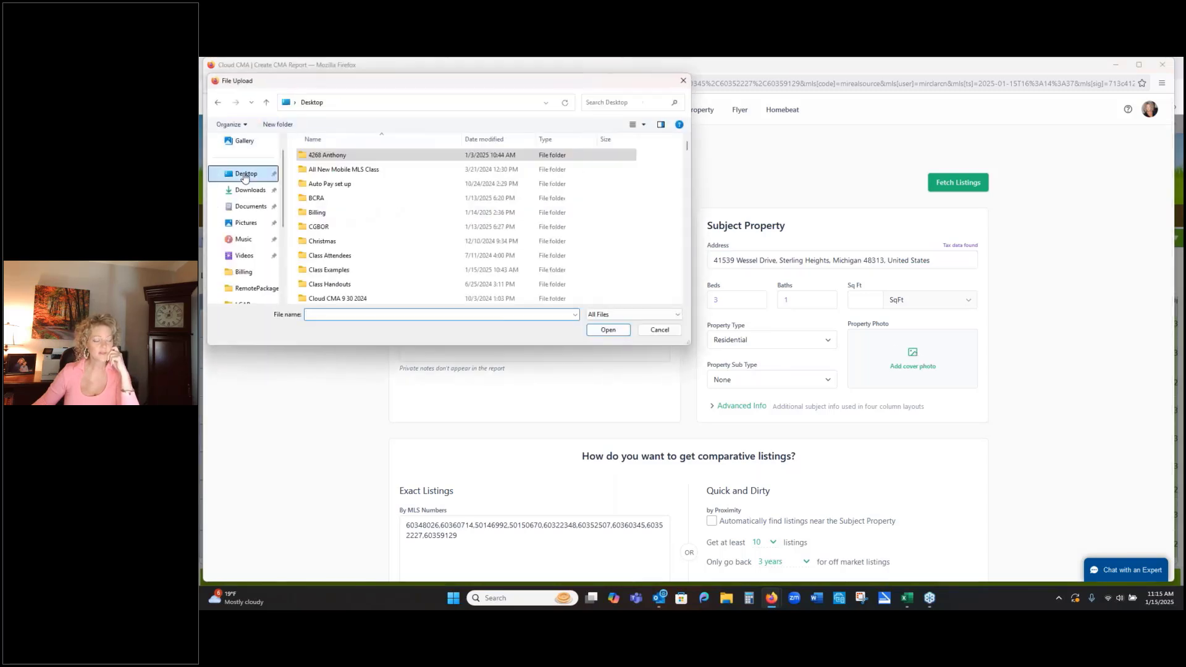
double_click(327, 270)
scroll(623, 281, down, 3)
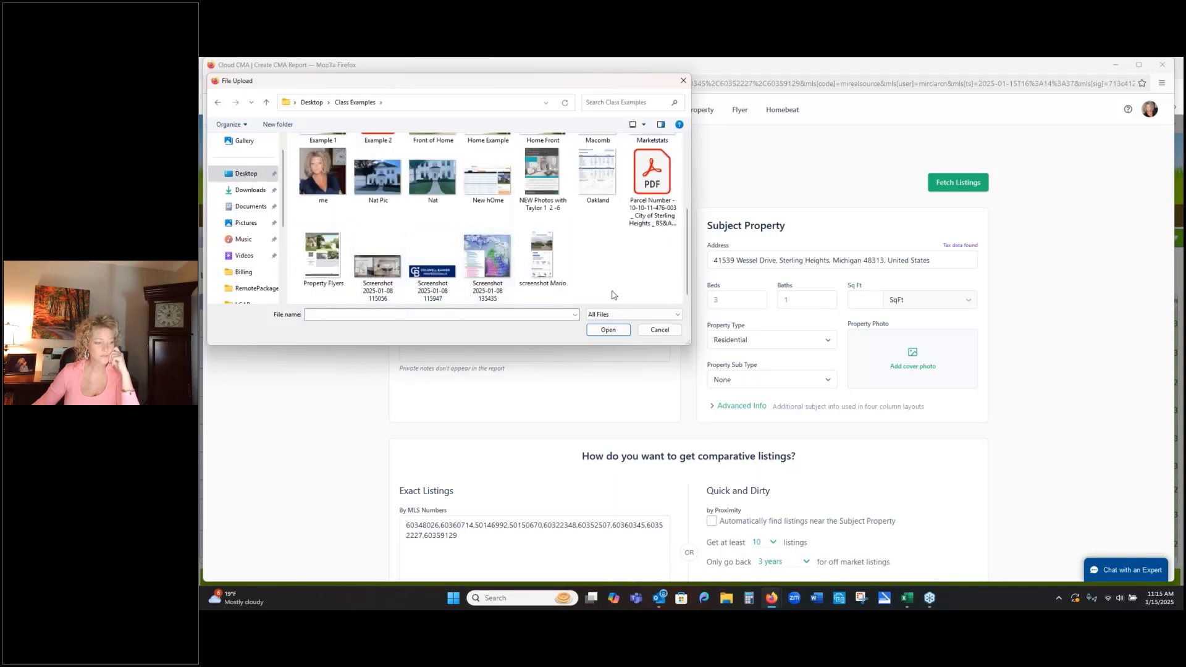
scroll(510, 266, up, 1)
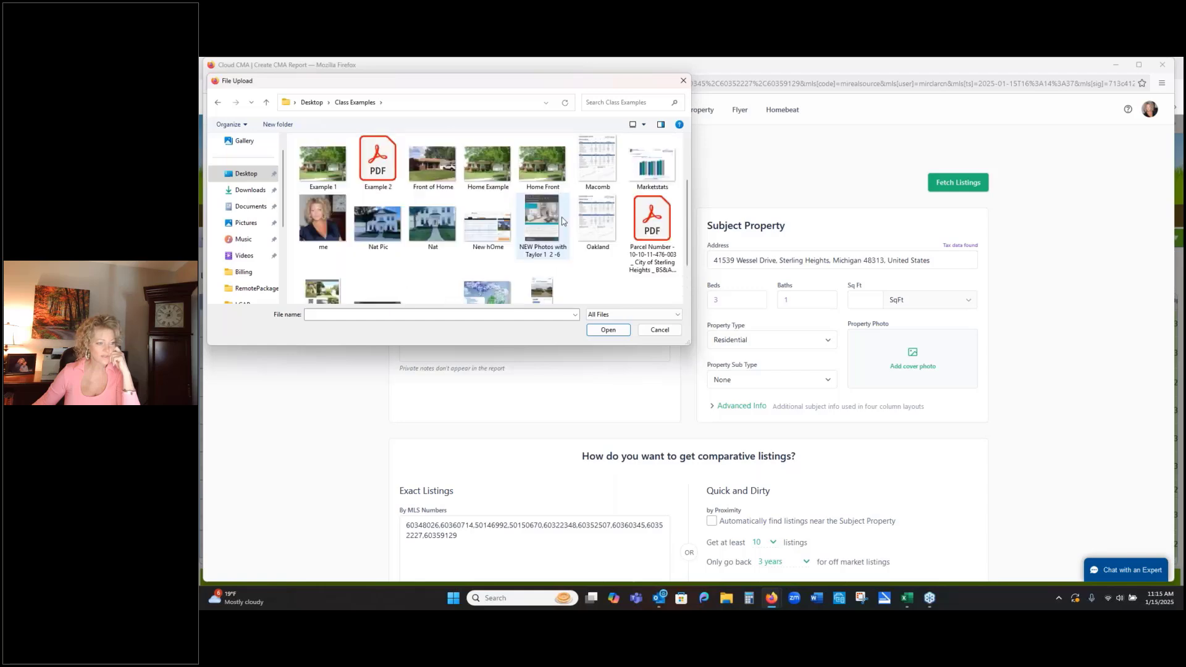
double_click(428, 165)
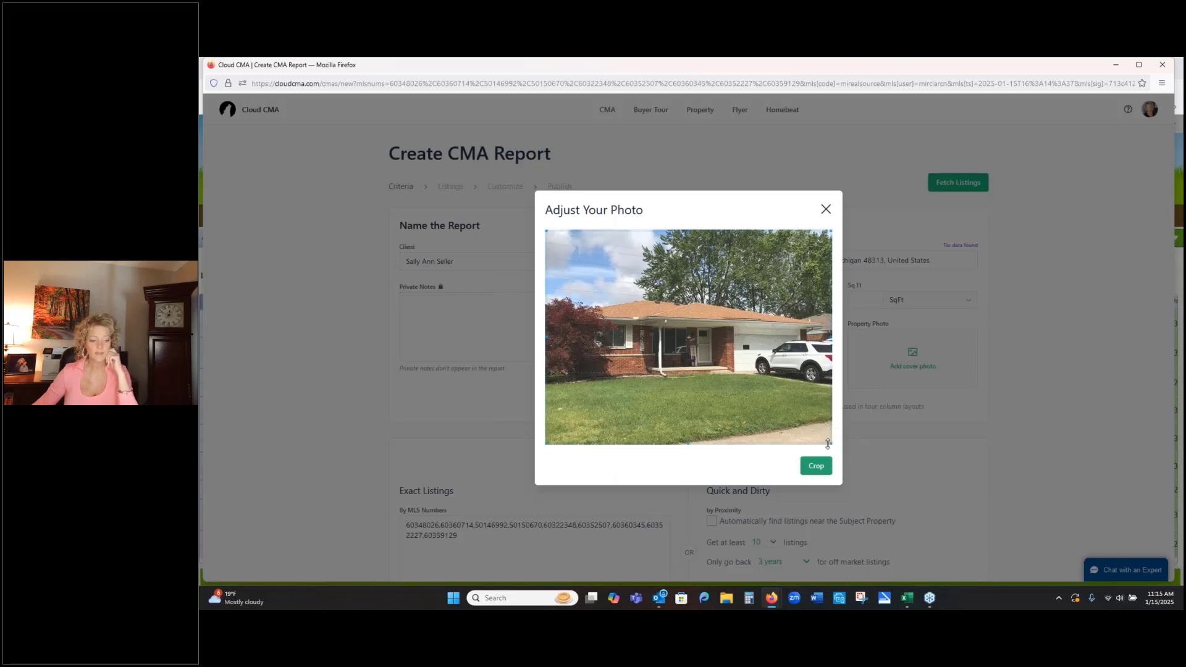
drag(828, 442, 805, 415)
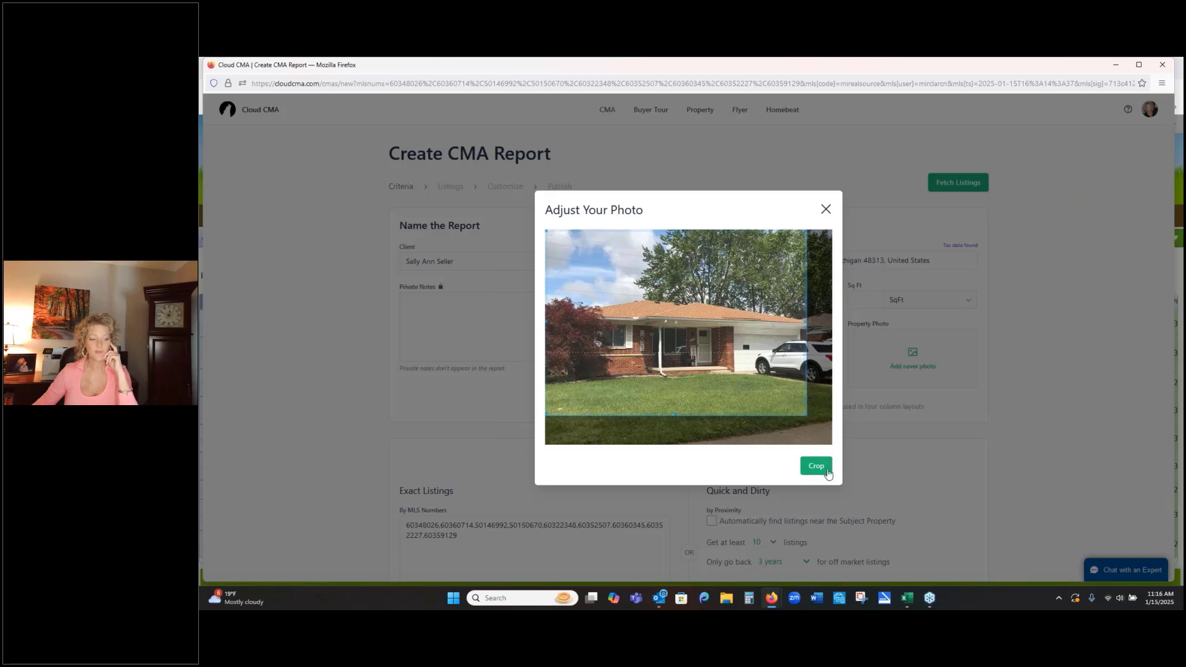
click(816, 467)
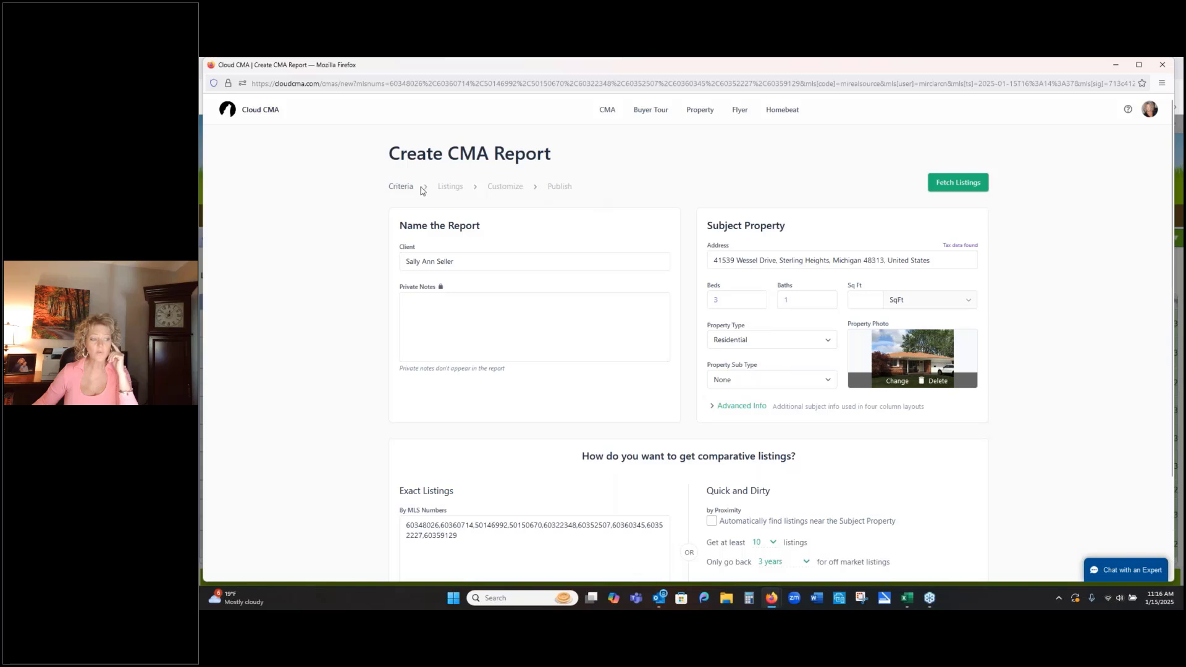
- Include the excluded $310,000, $320,000 and $315,000 closed comparables in the report, and exclude the $320,000 and $310,000 ones again
click(1175, 306)
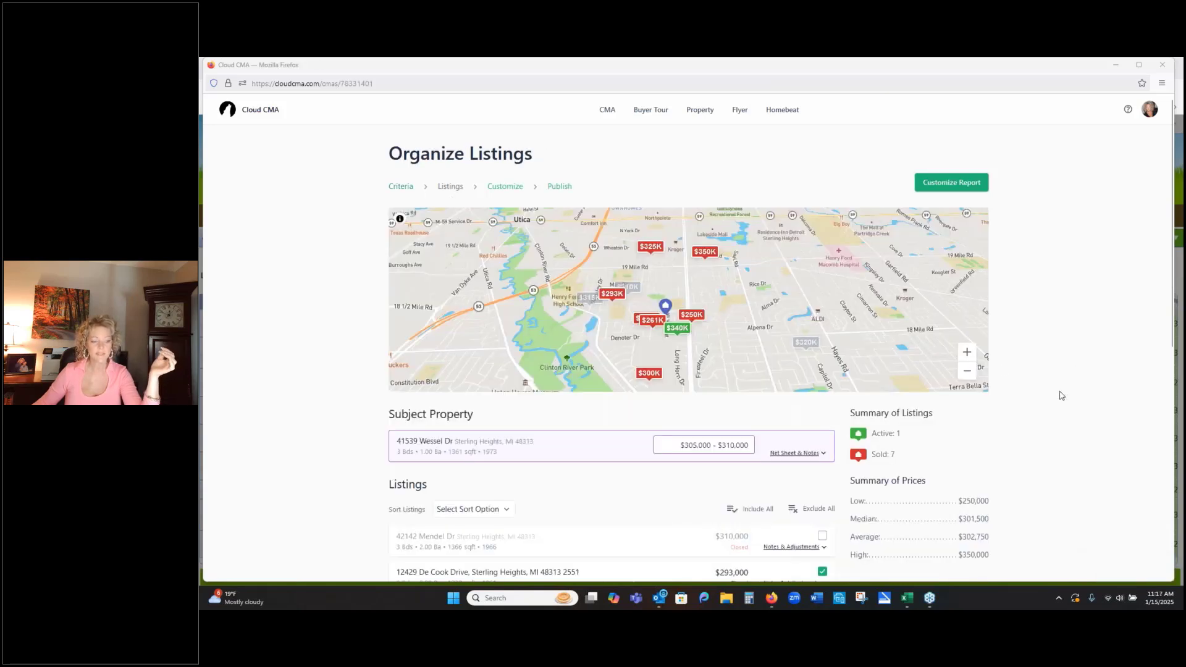
scroll(871, 281, down, 5)
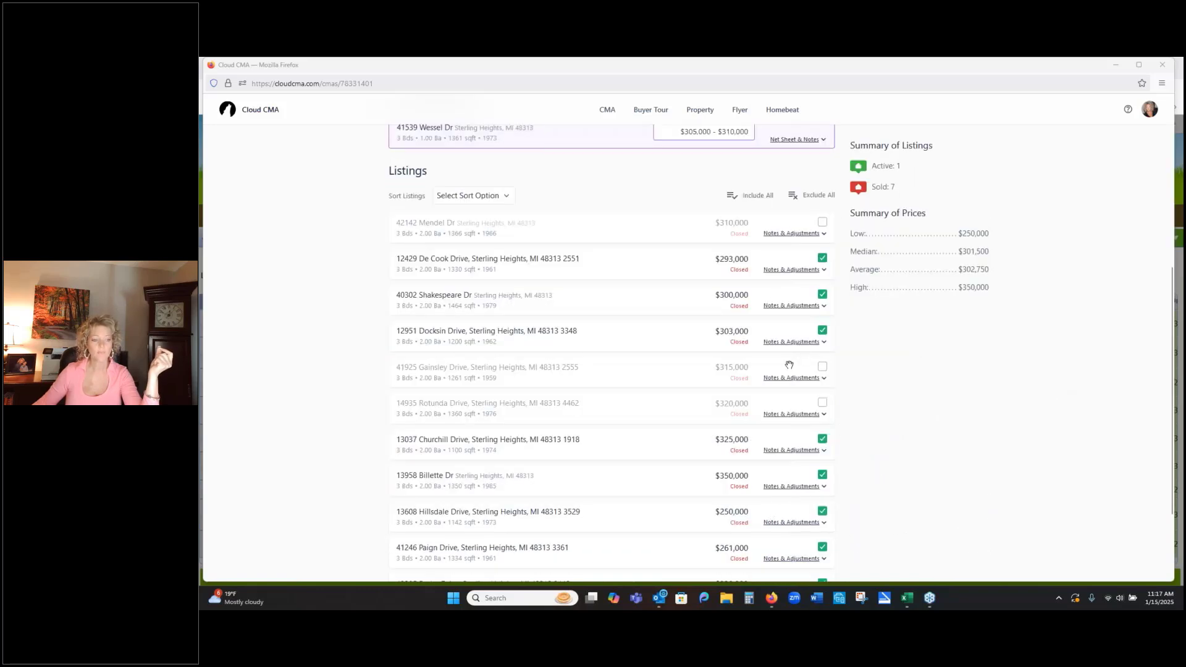
click(822, 222)
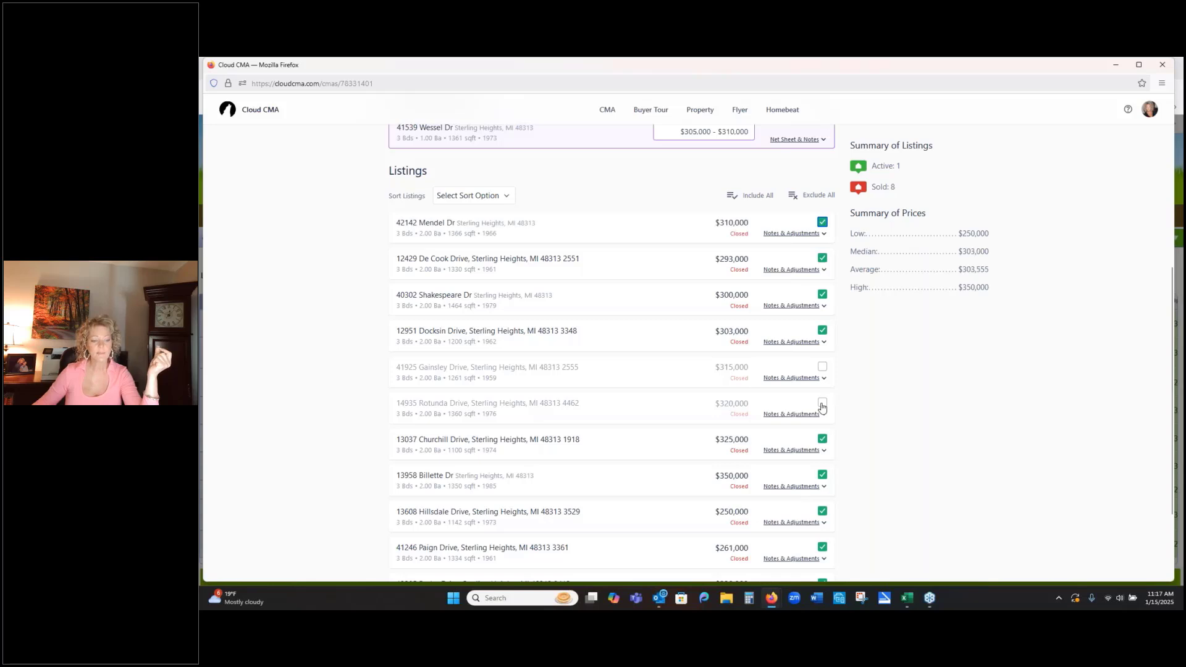
click(822, 403)
click(822, 367)
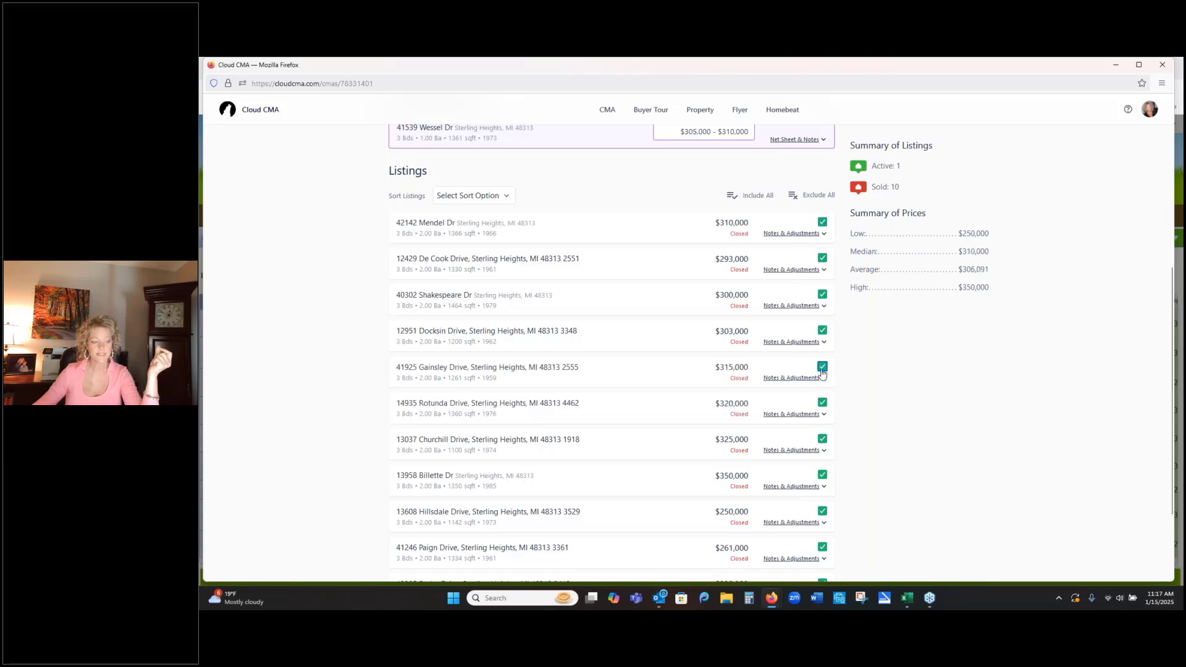
click(822, 403)
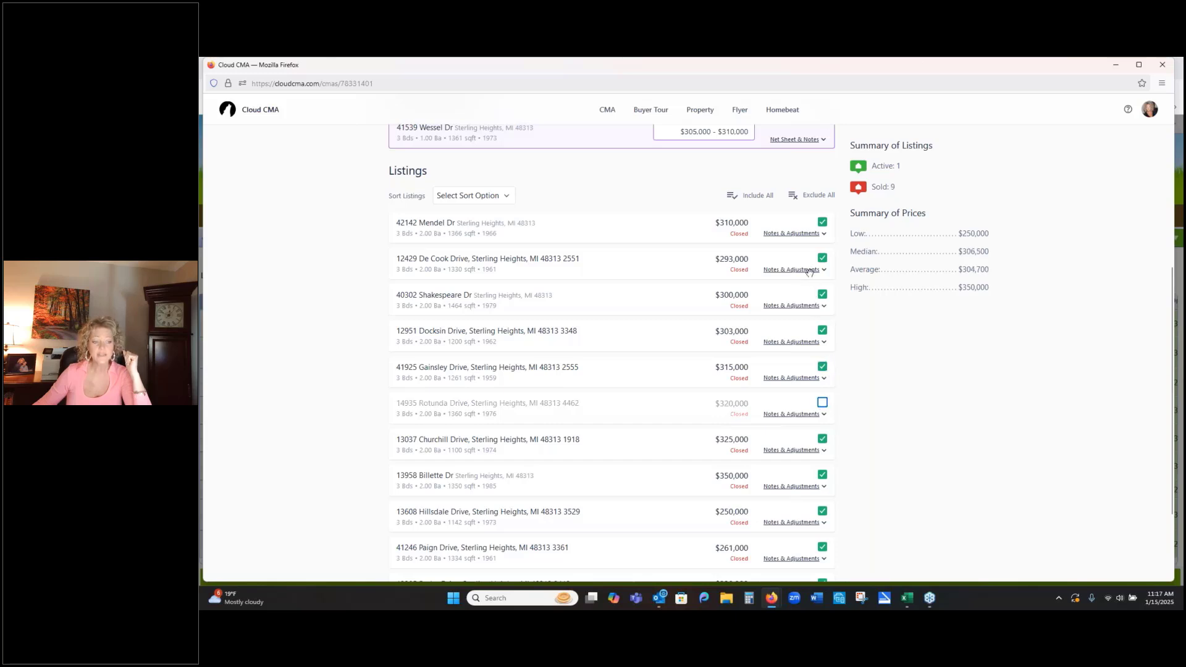
click(832, 222)
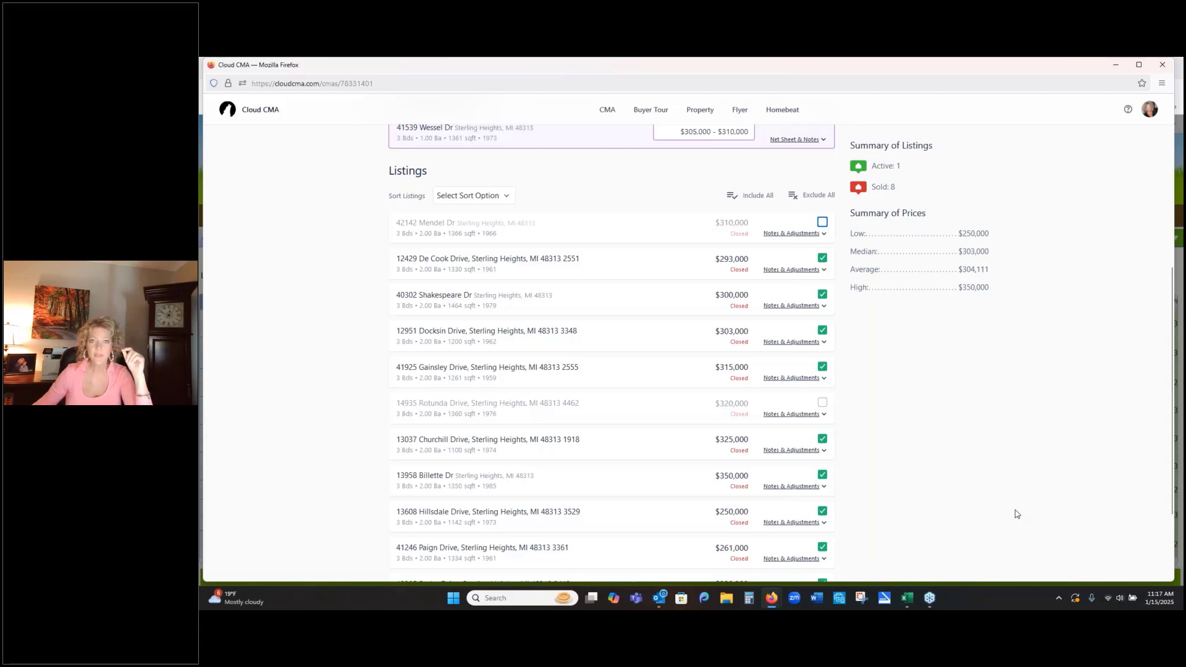
- Expand the notes and adjustments of the $303,000 closed comparable and enter the note "Home does NOT have attached Garage"
click(783, 342)
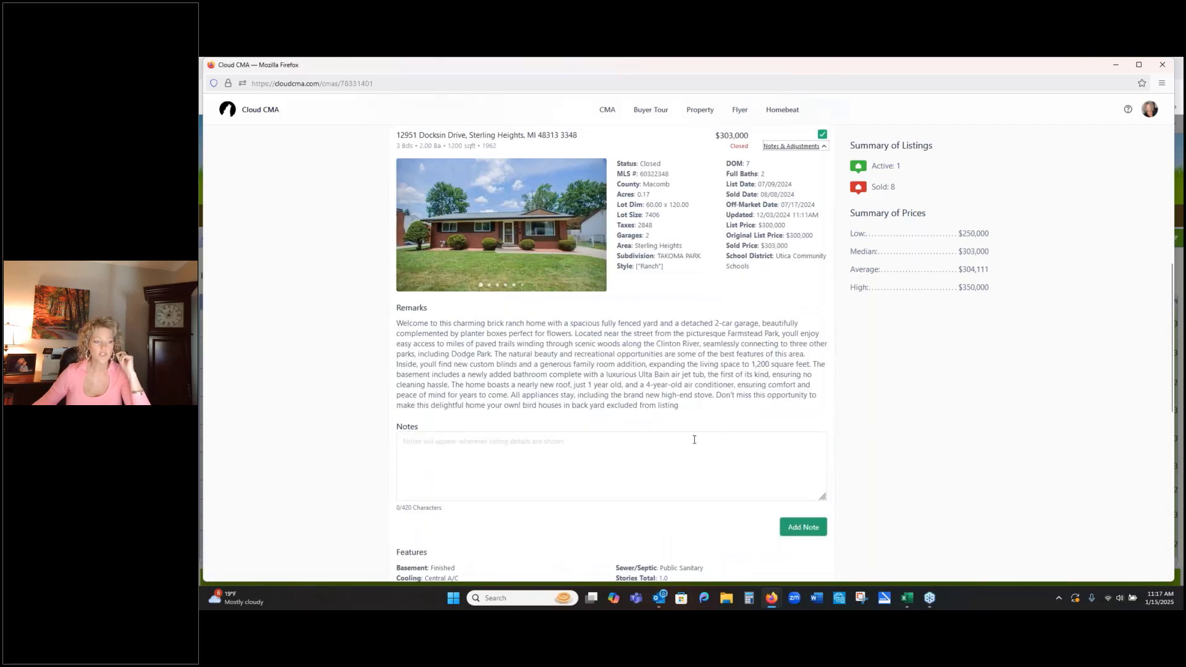
scroll(694, 440, down, 1)
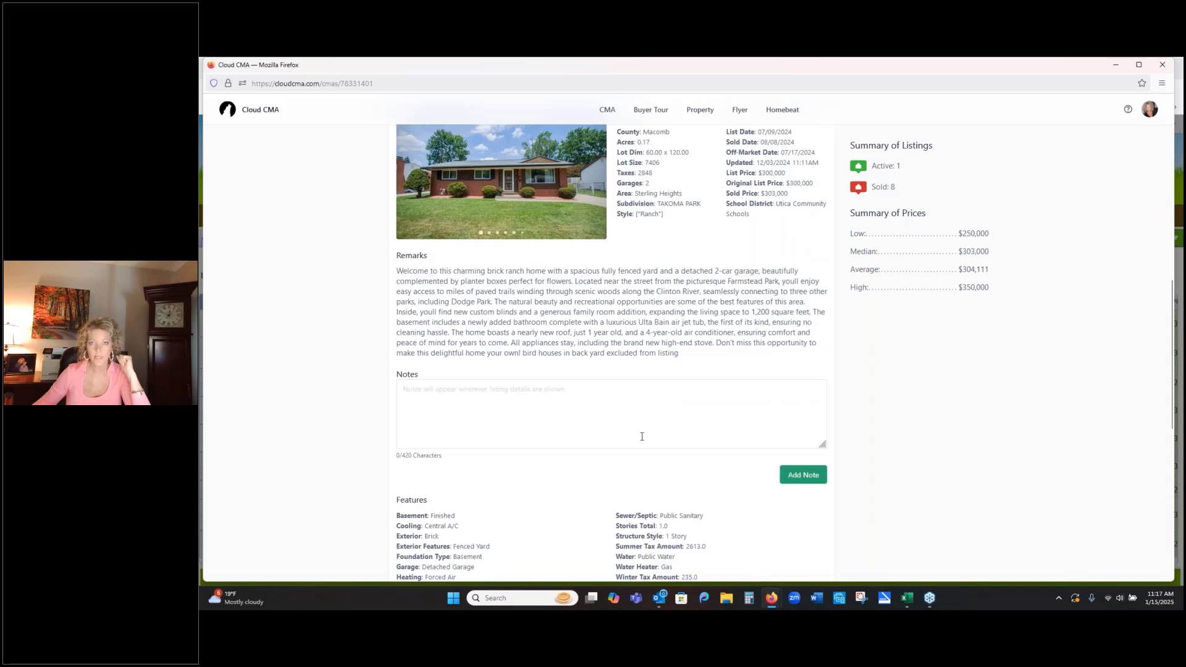
click(622, 409)
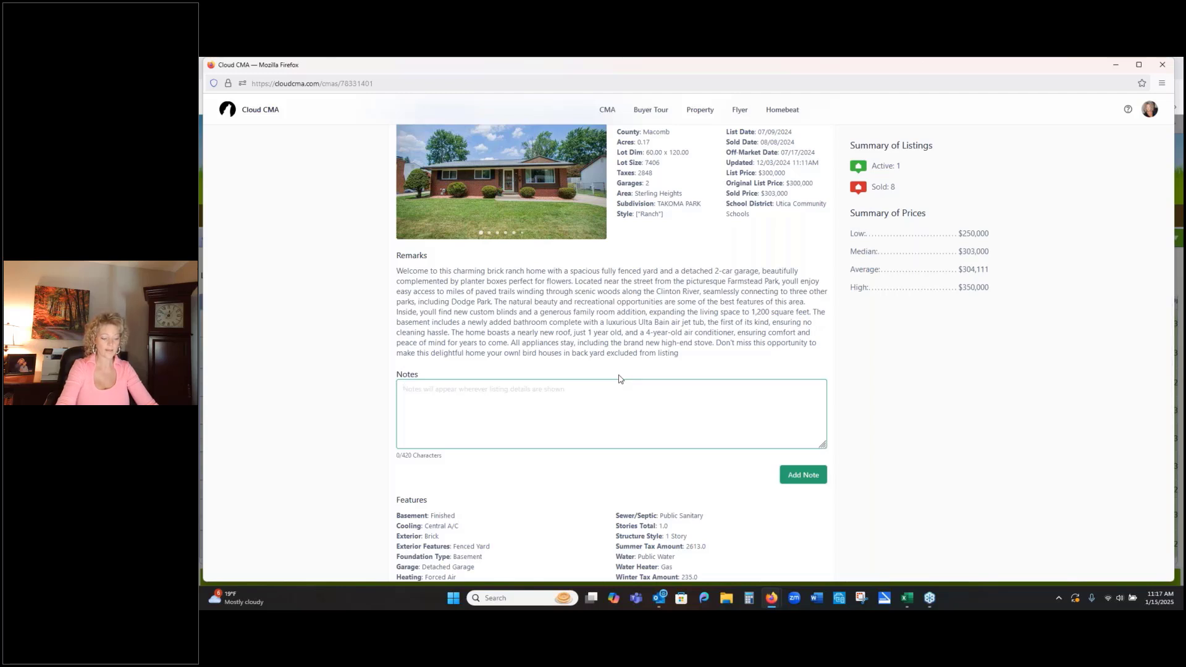
text(Home doe)
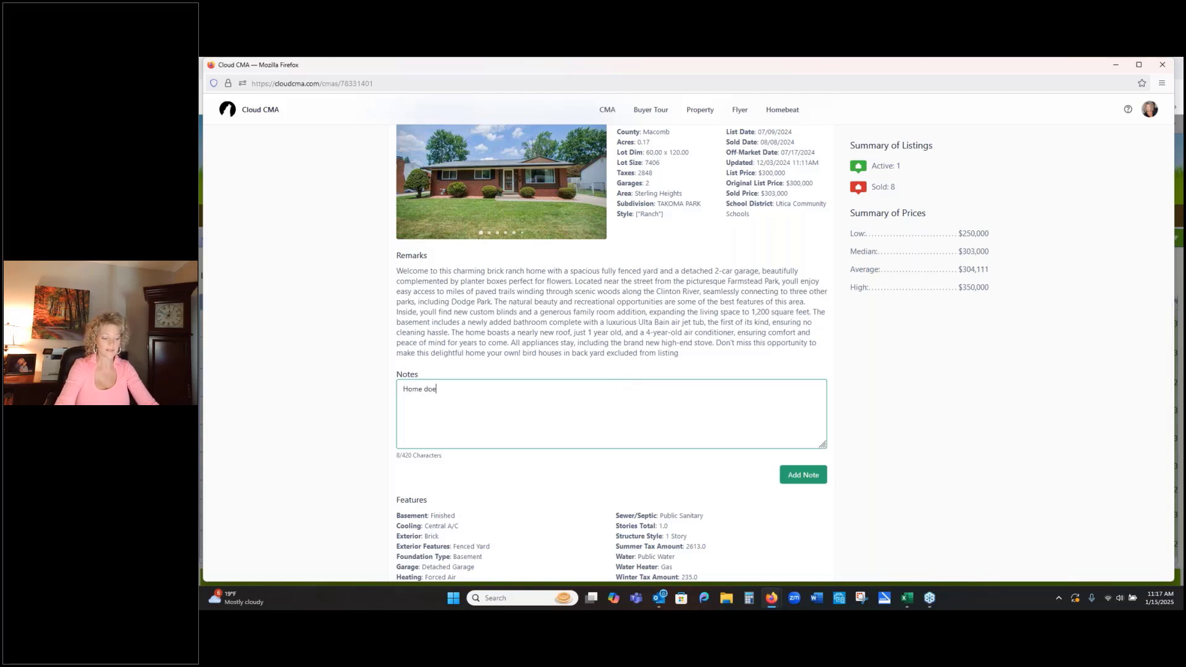
text(s NOT ha)
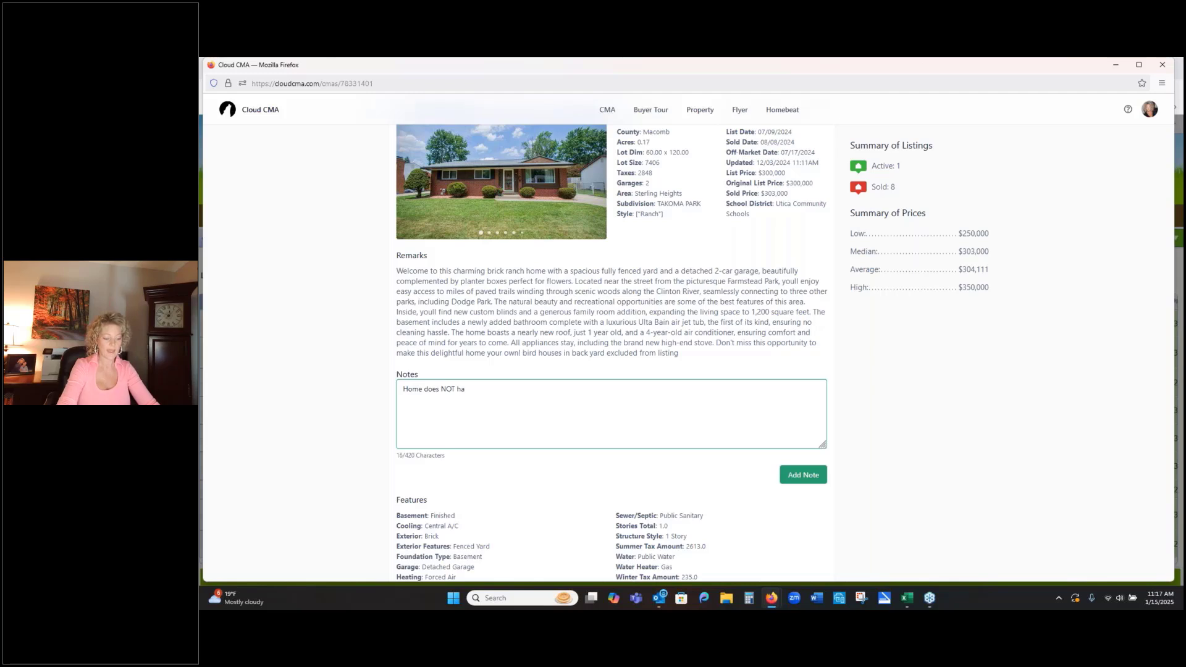
text(ve attached)
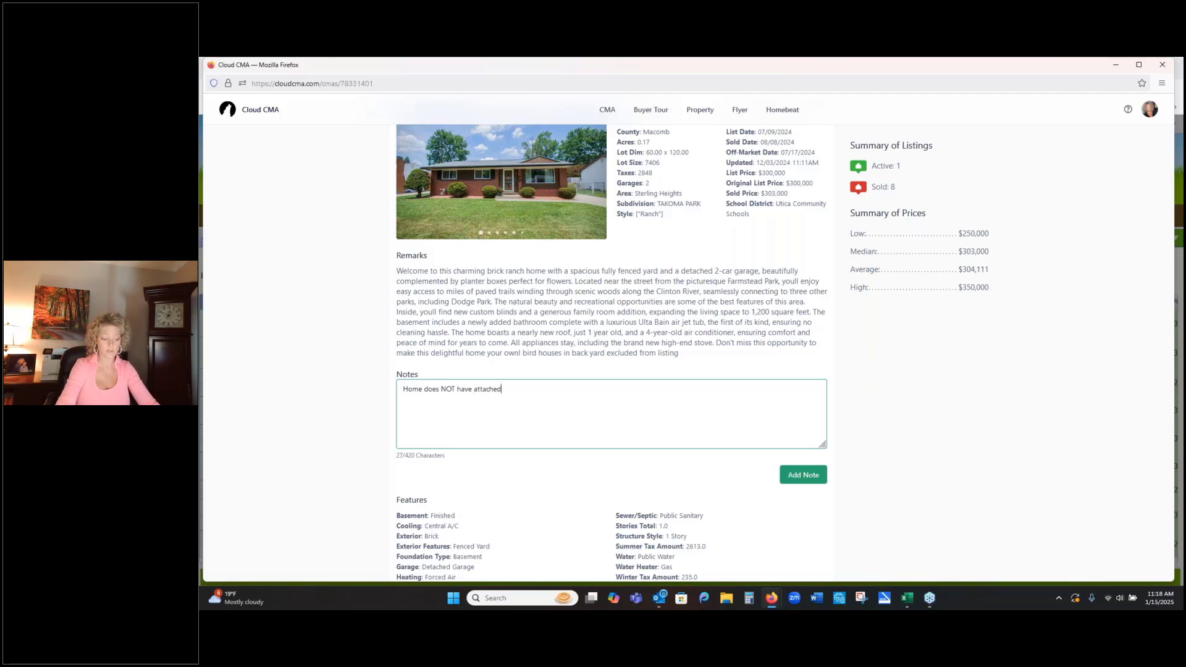
text( Garage)
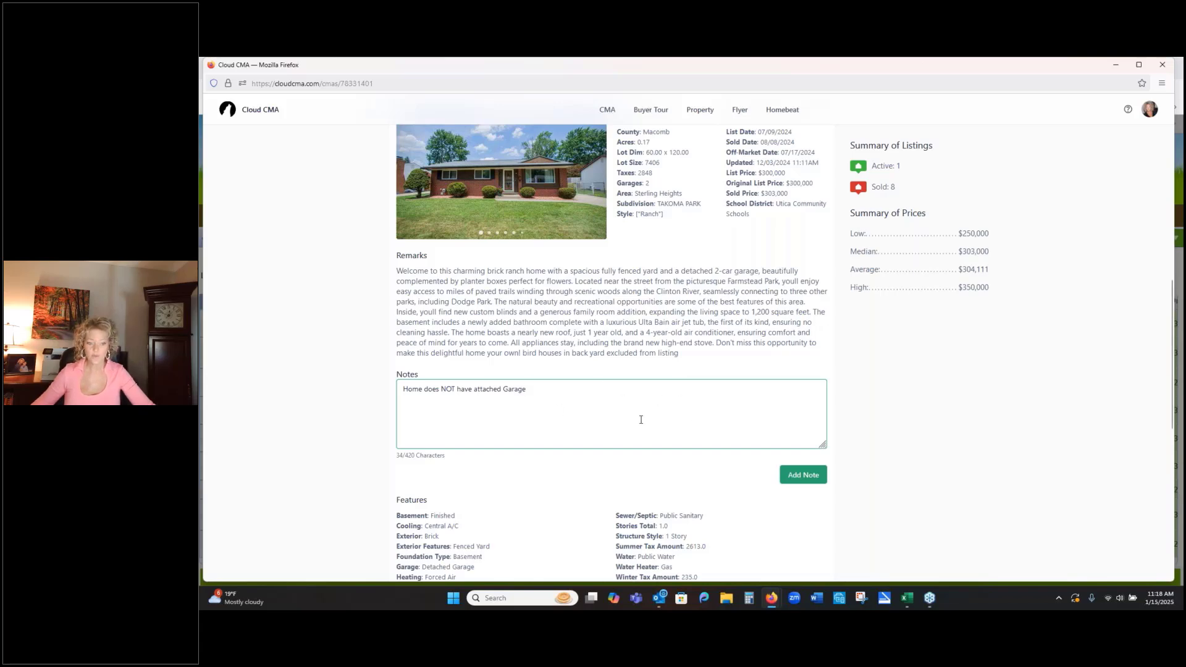
scroll(959, 463, down, 3)
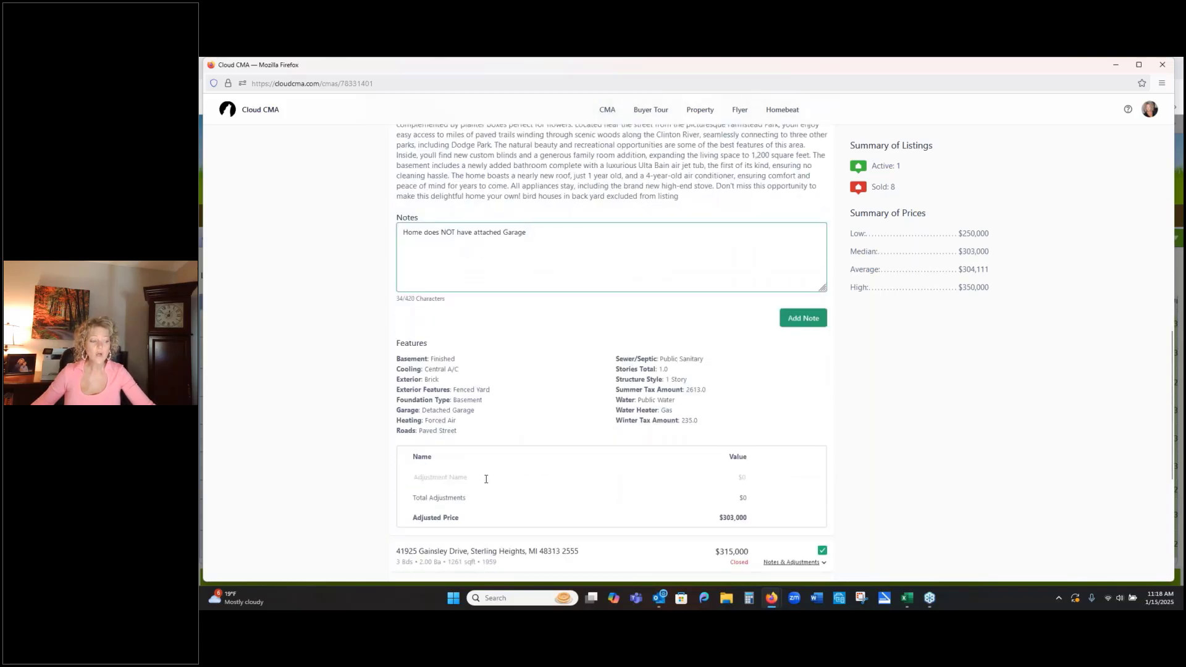
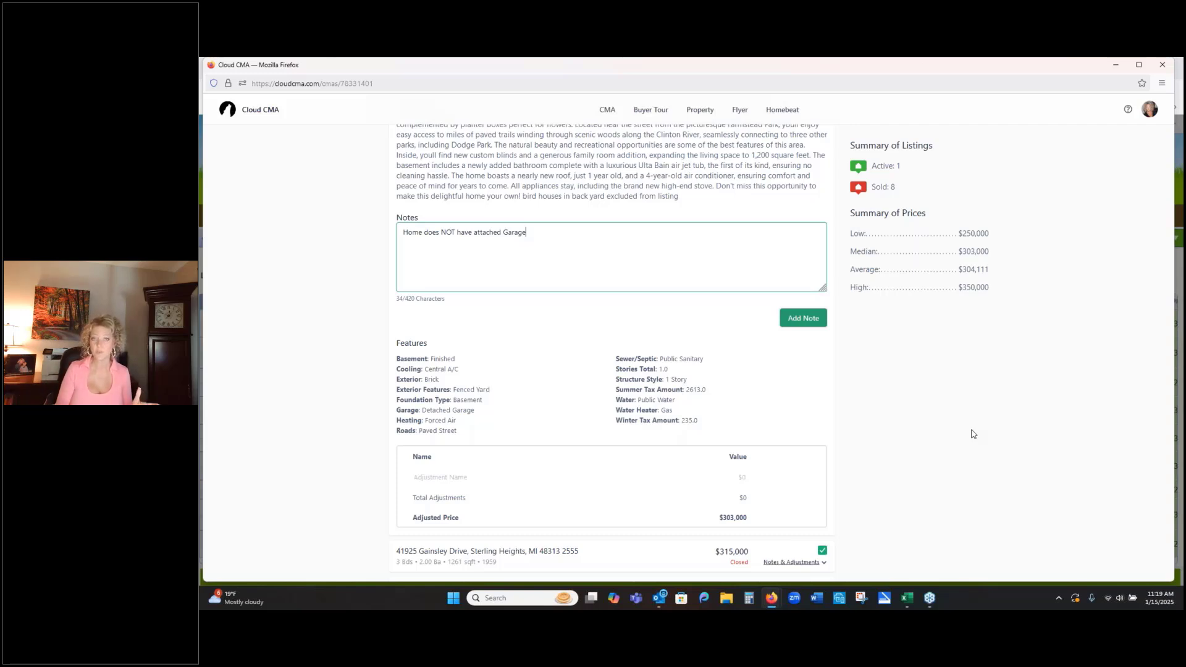
- Review the organized listings with their map and price summary, and continue to the Customize CMA Report stage
scroll(967, 426, up, 5)
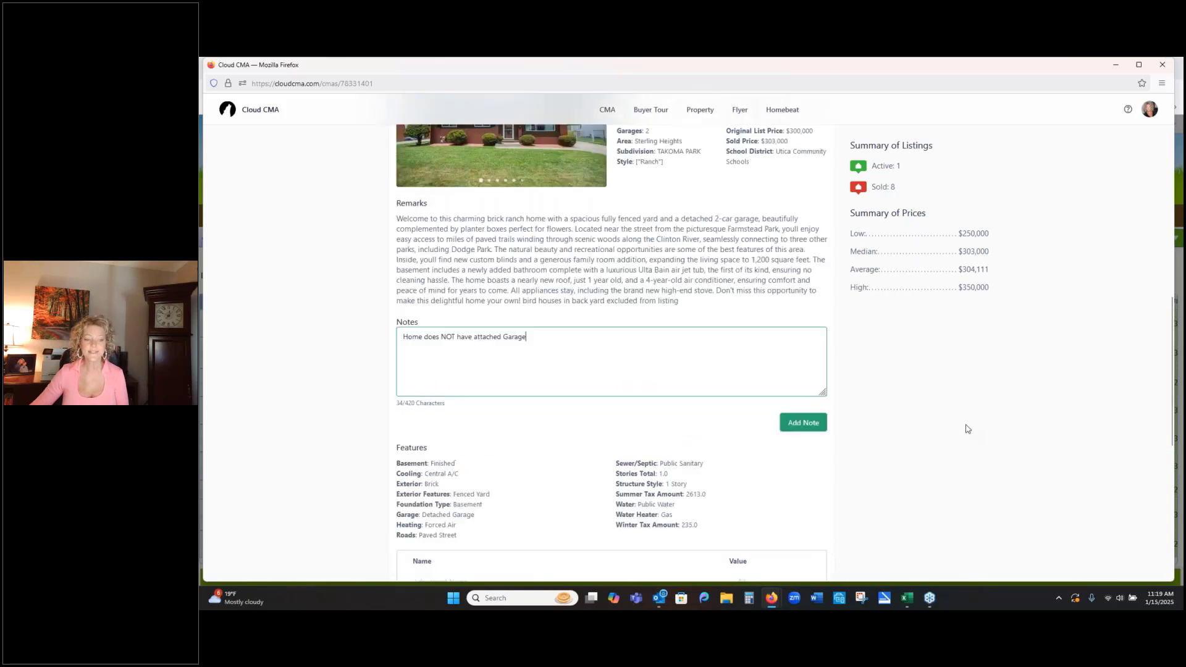
scroll(966, 429, up, 7)
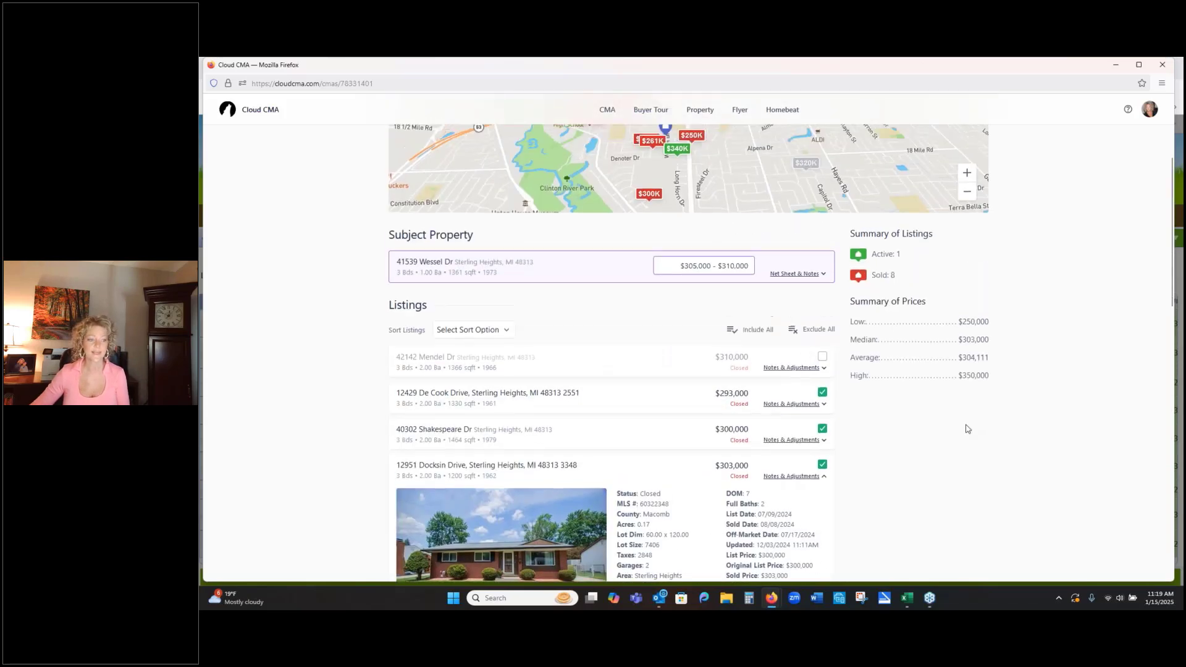
scroll(688, 352, up, 2)
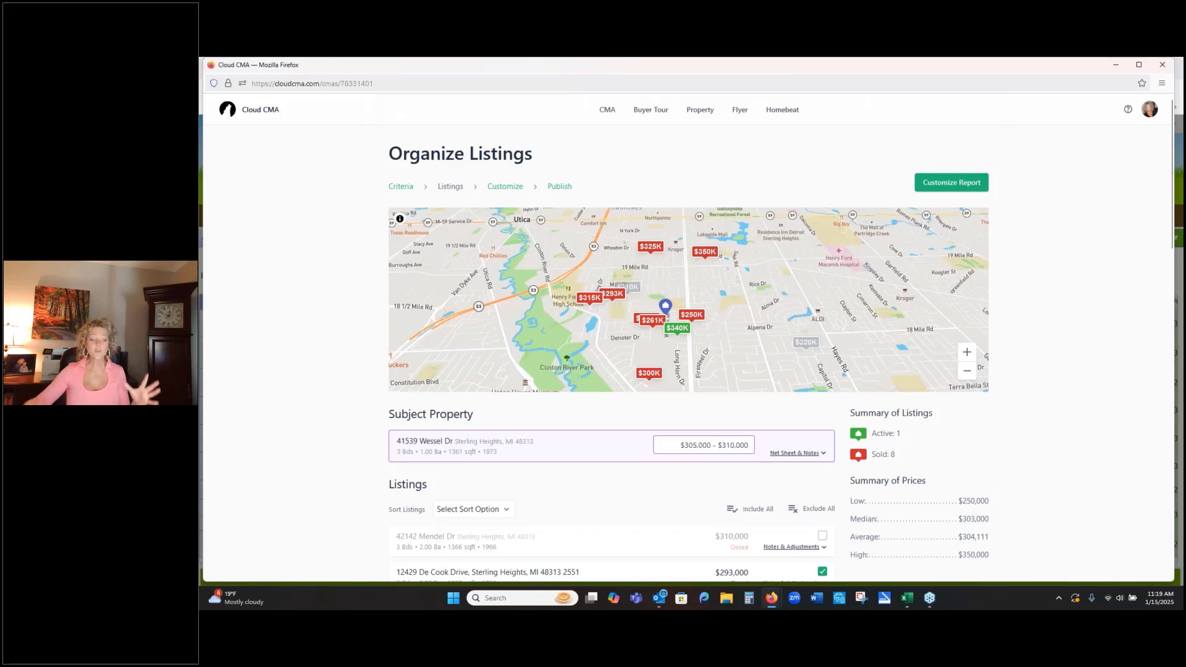
scroll(1066, 439, down, 1)
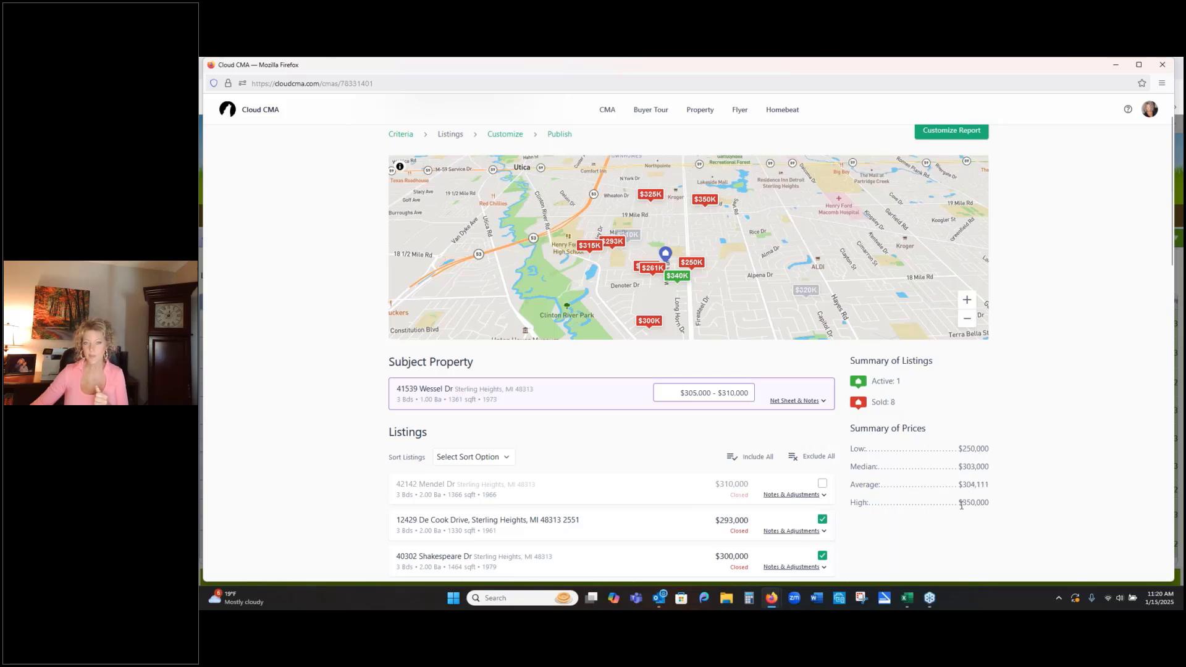
scroll(982, 281, up, 2)
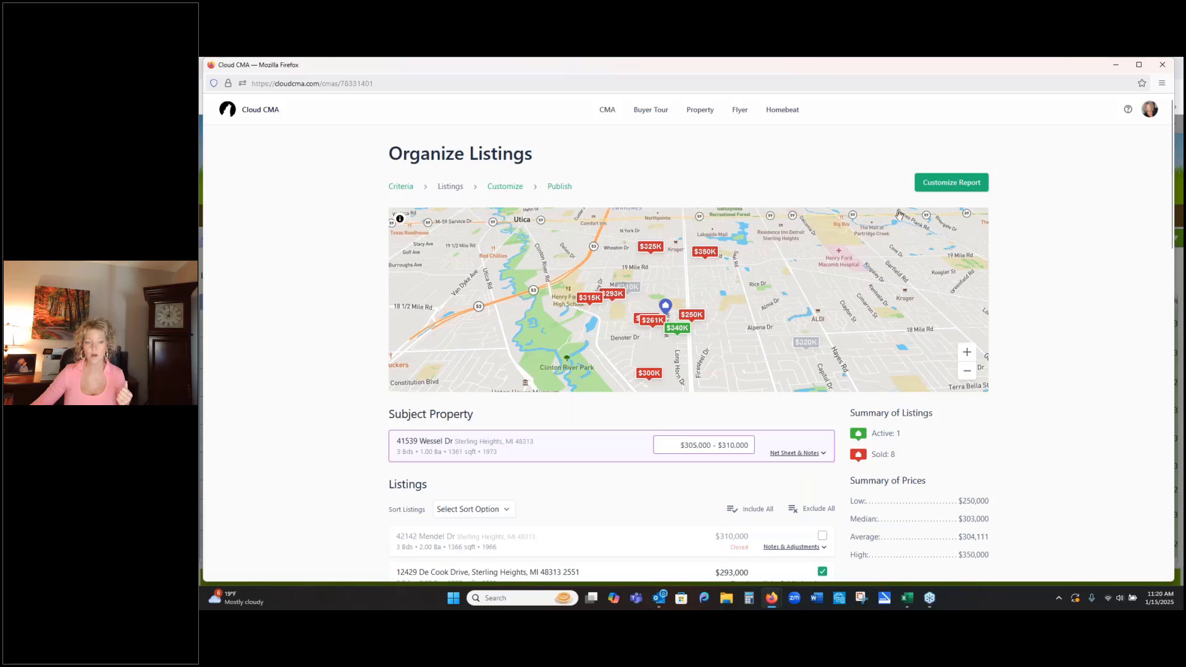
click(966, 197)
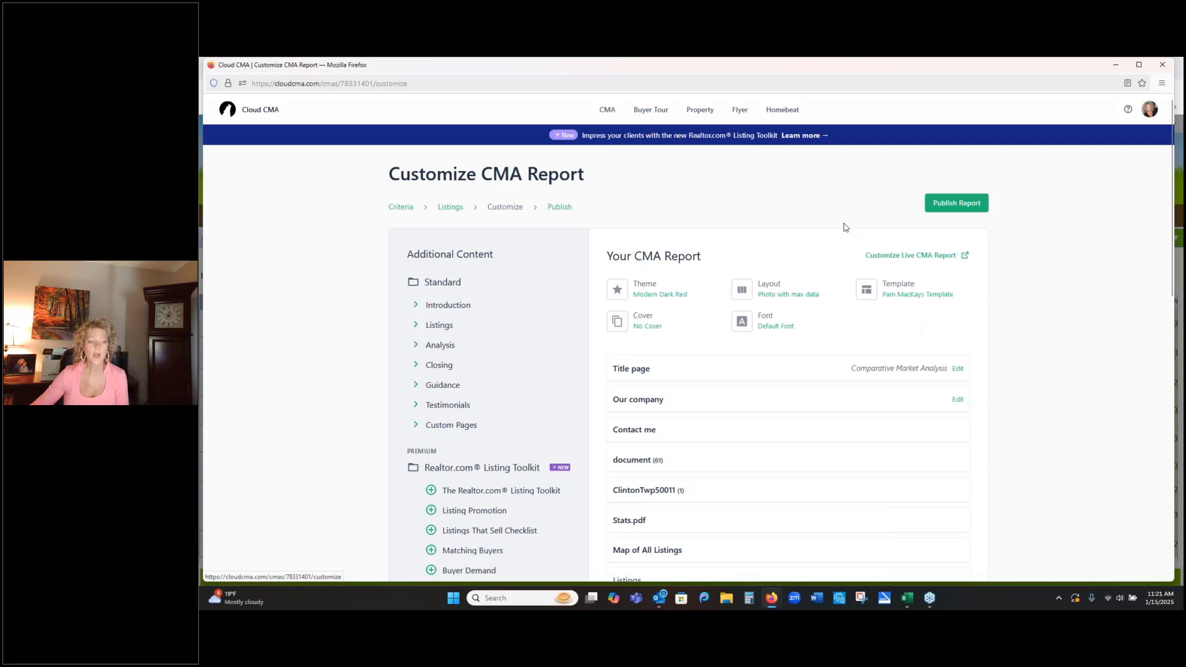
- Preview the report's Title page and Contact me page, closing each preview after viewing
click(630, 371)
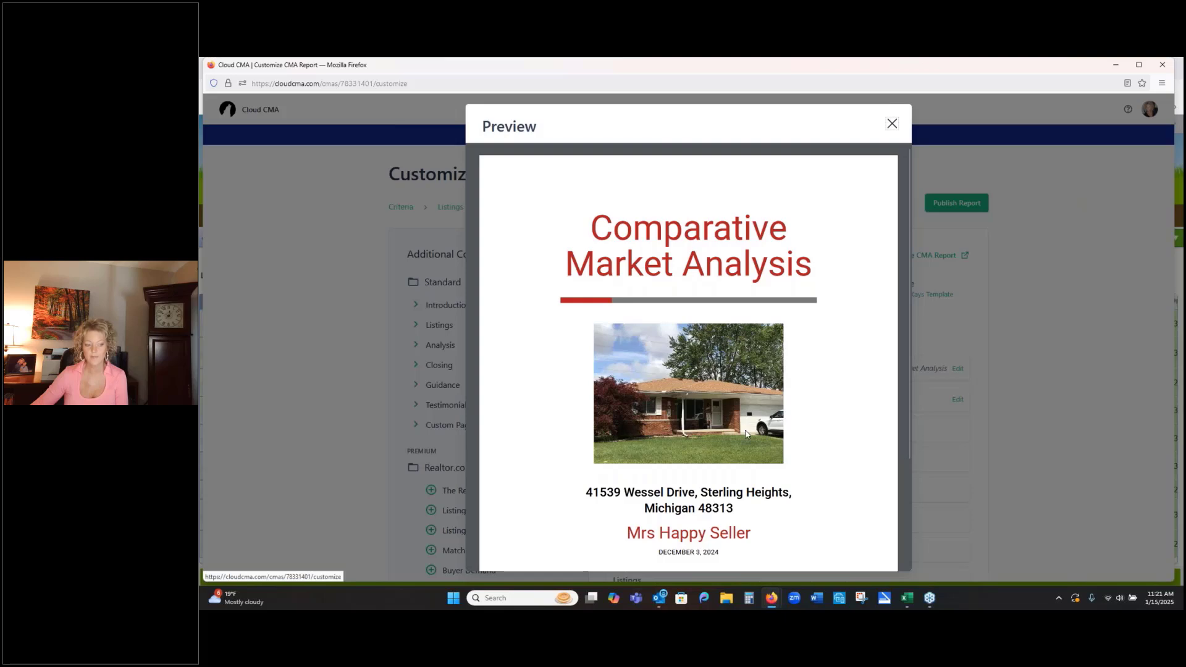
click(892, 125)
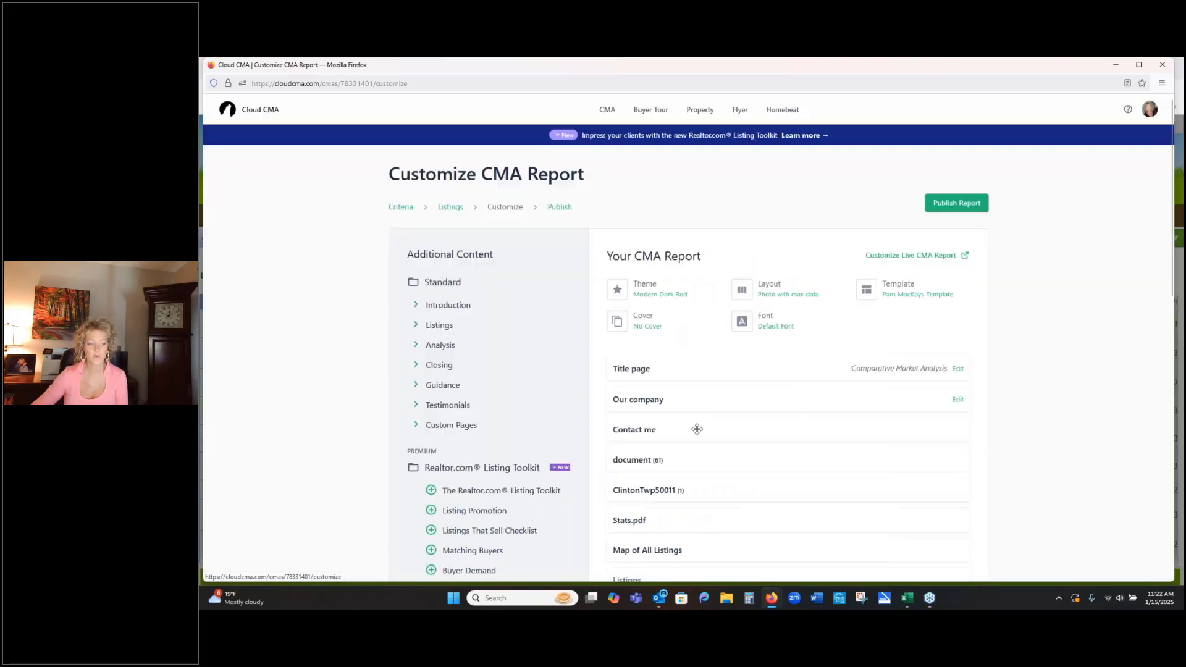
click(637, 433)
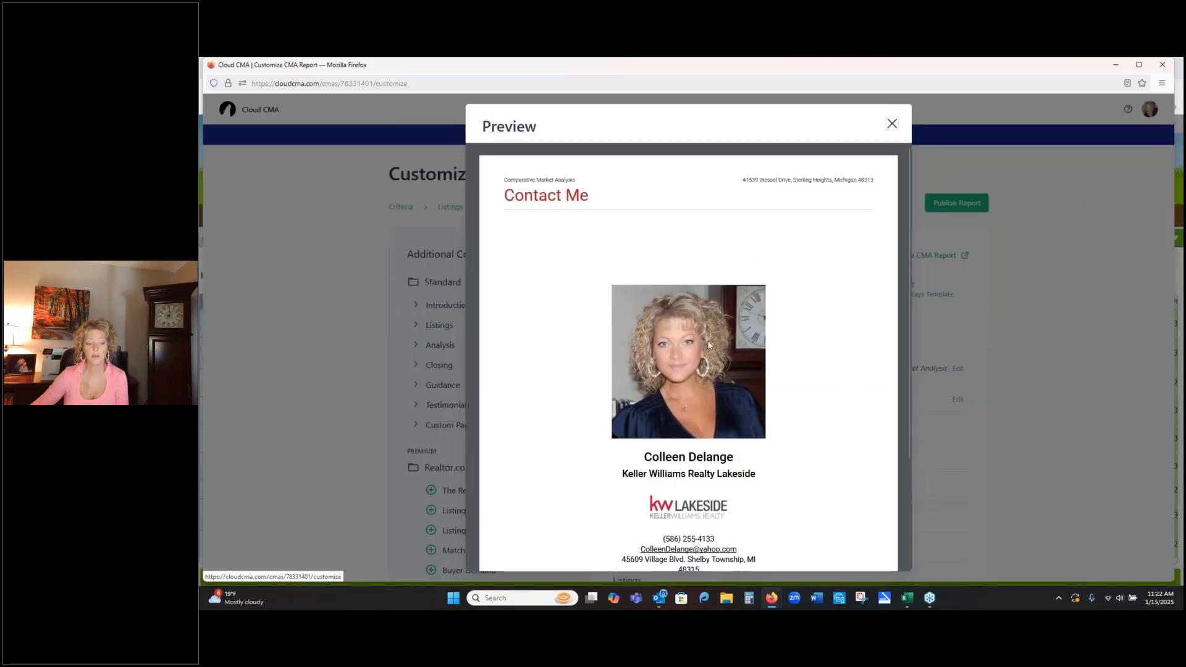
scroll(709, 345, down, 2)
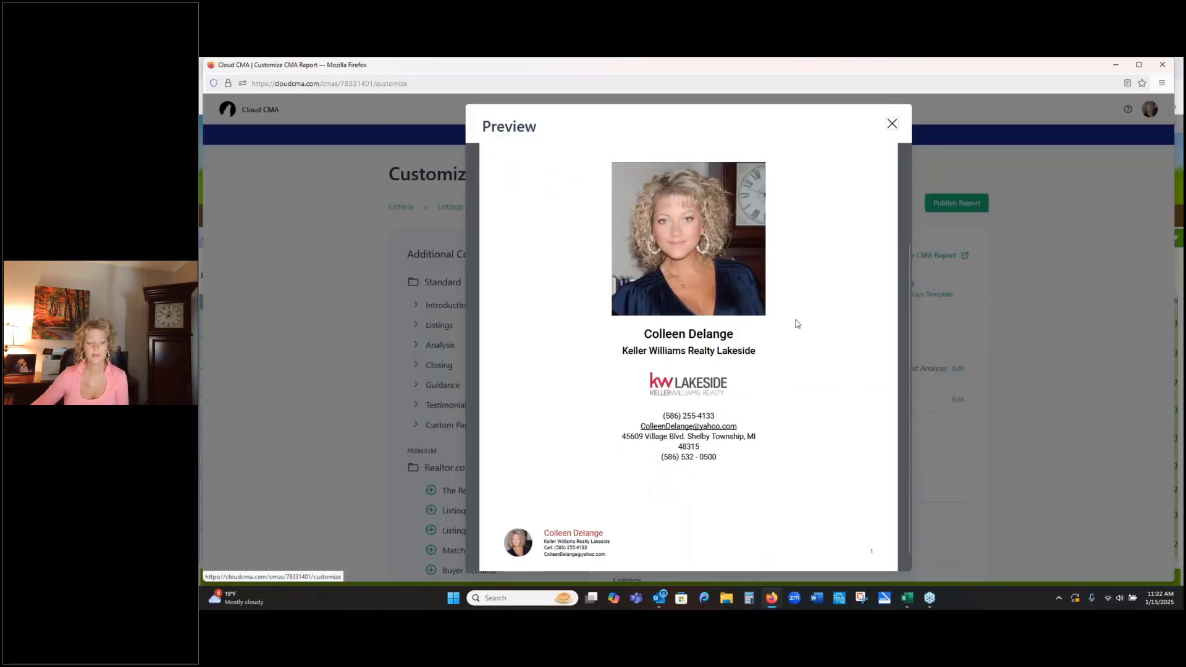
click(891, 124)
- Remove the document (61), ClintonTwp50011 (1) and Stats.pdf pages from the CMA report
scroll(708, 433, down, 1)
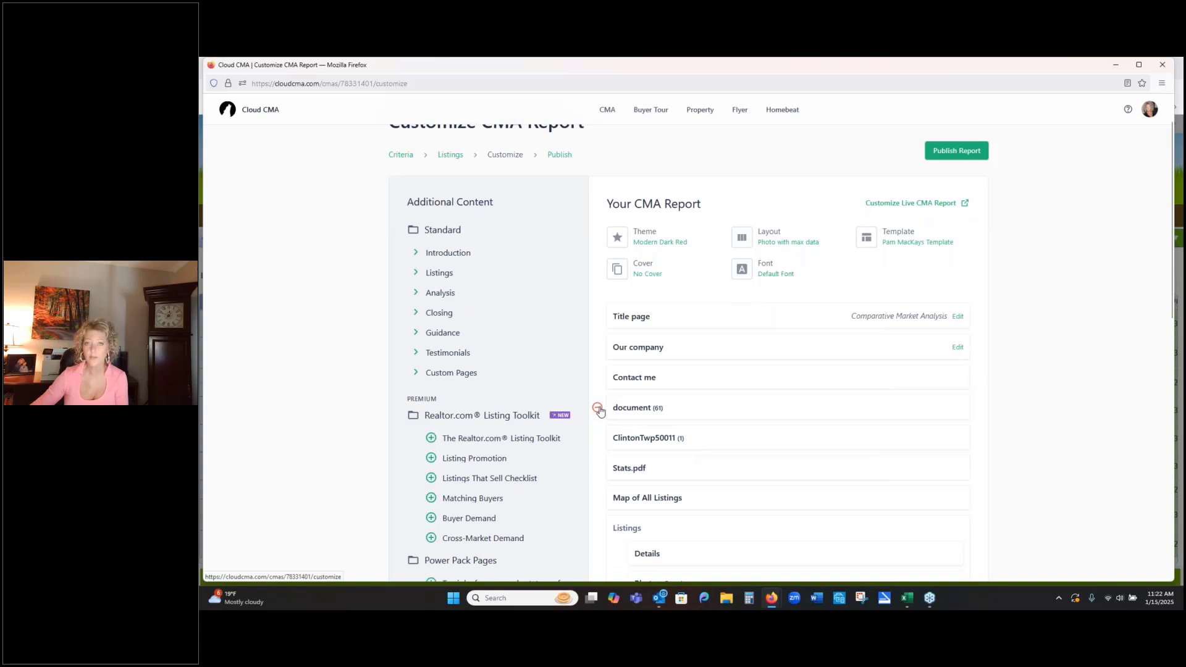
click(597, 408)
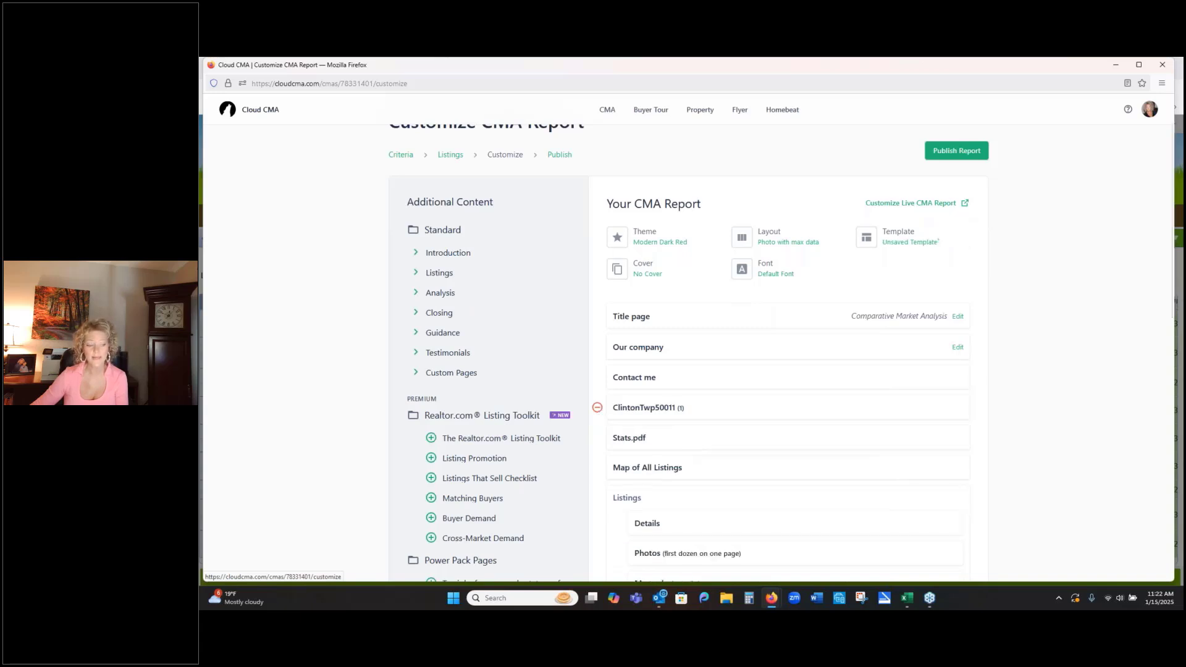
click(597, 408)
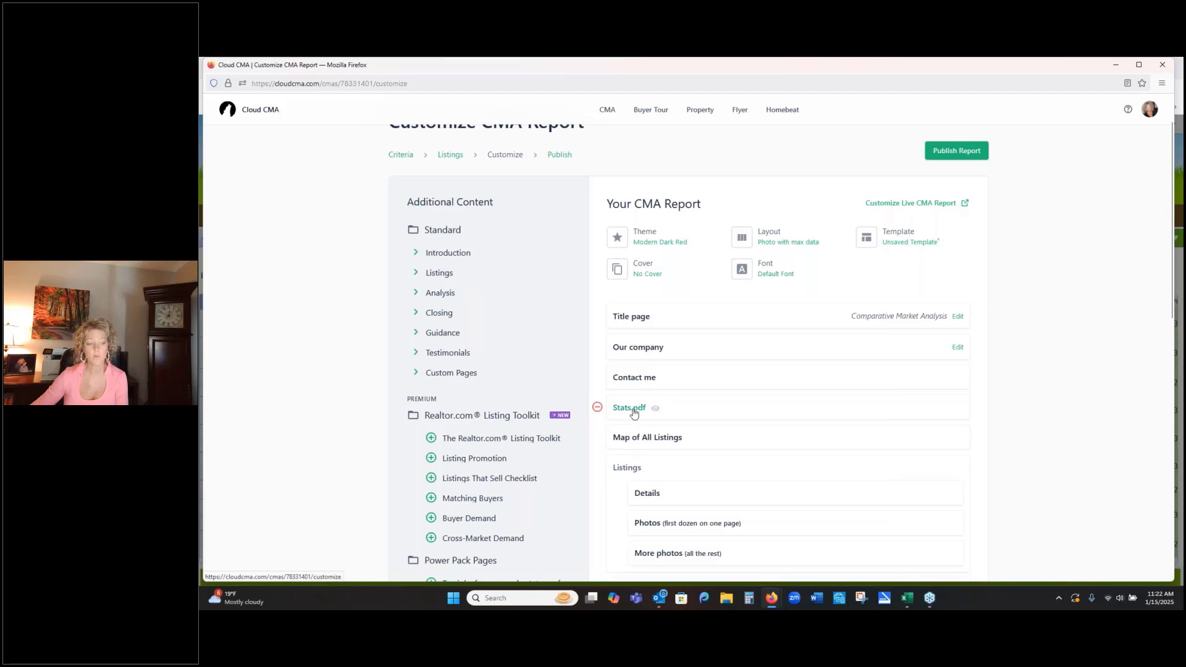
click(597, 408)
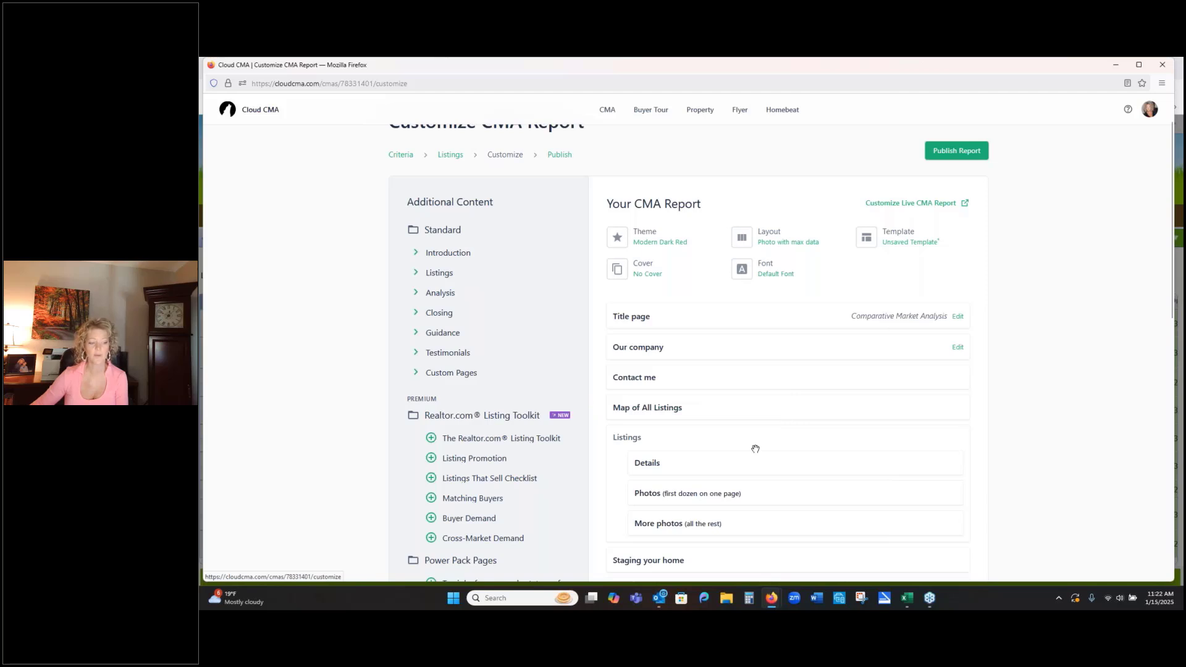
- Add the Introduction page "What is a CMA?", remove and re-add it, and place it right after the Contact me page
click(416, 254)
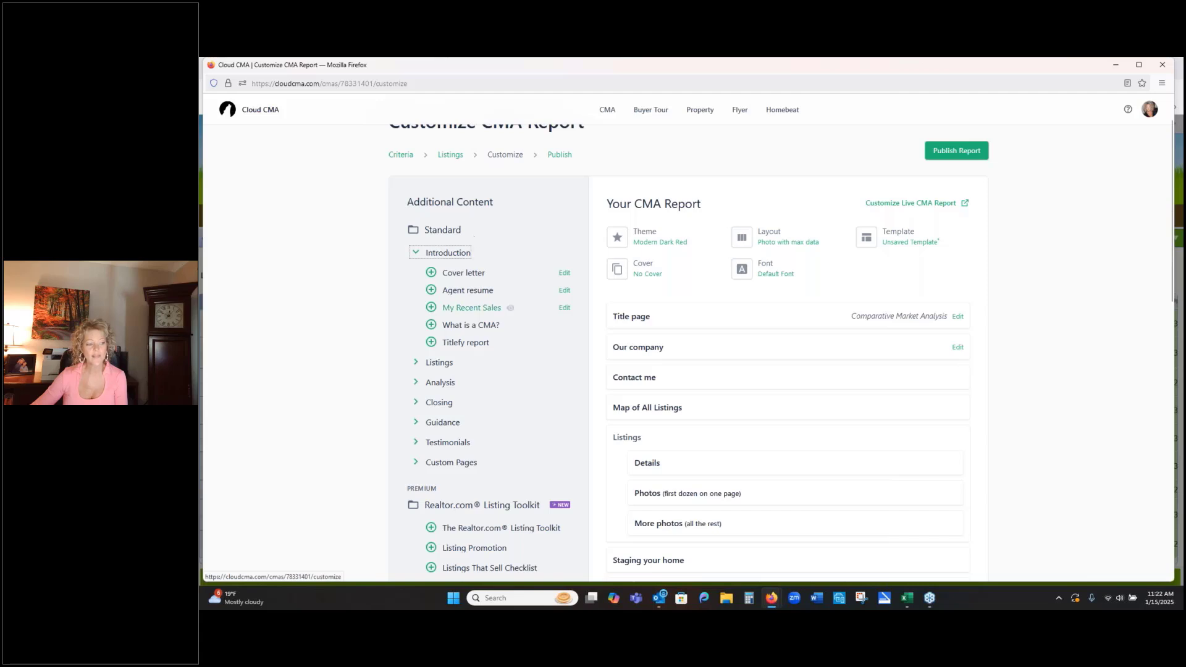
click(431, 325)
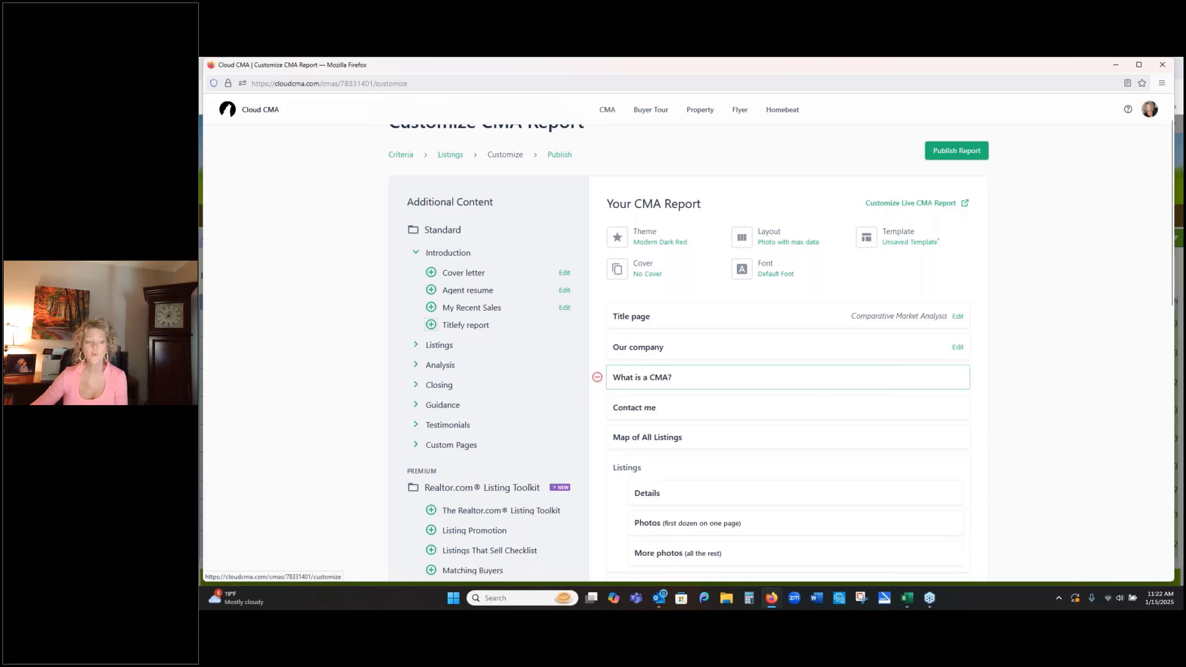
drag(597, 377, 823, 365)
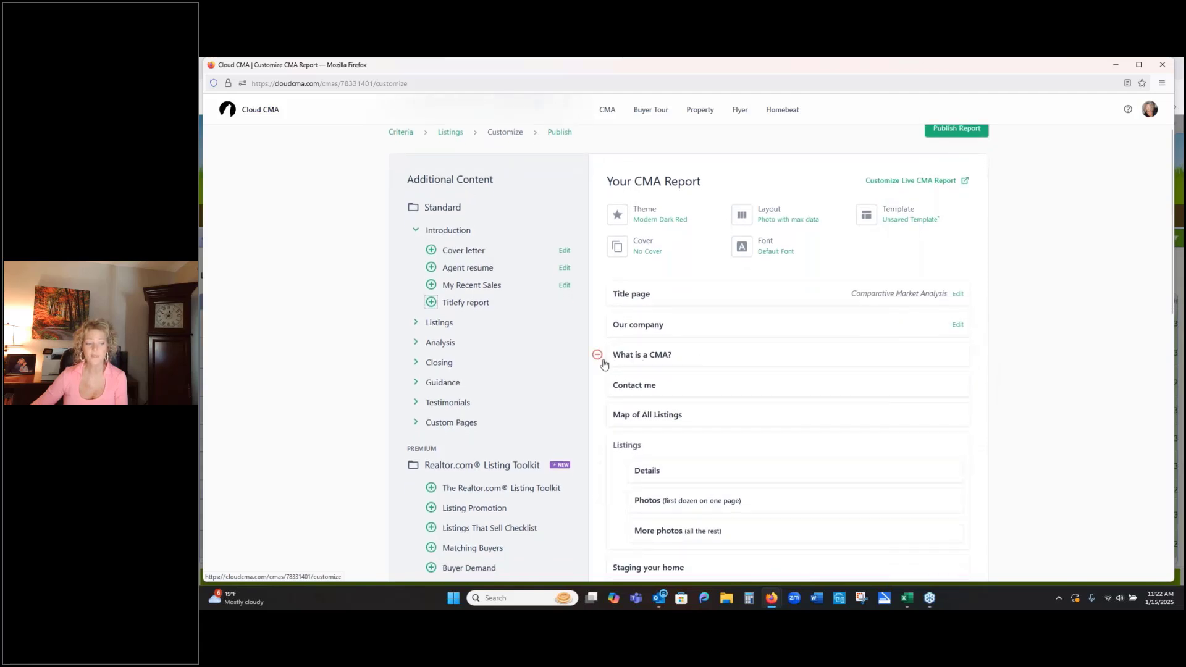
click(596, 357)
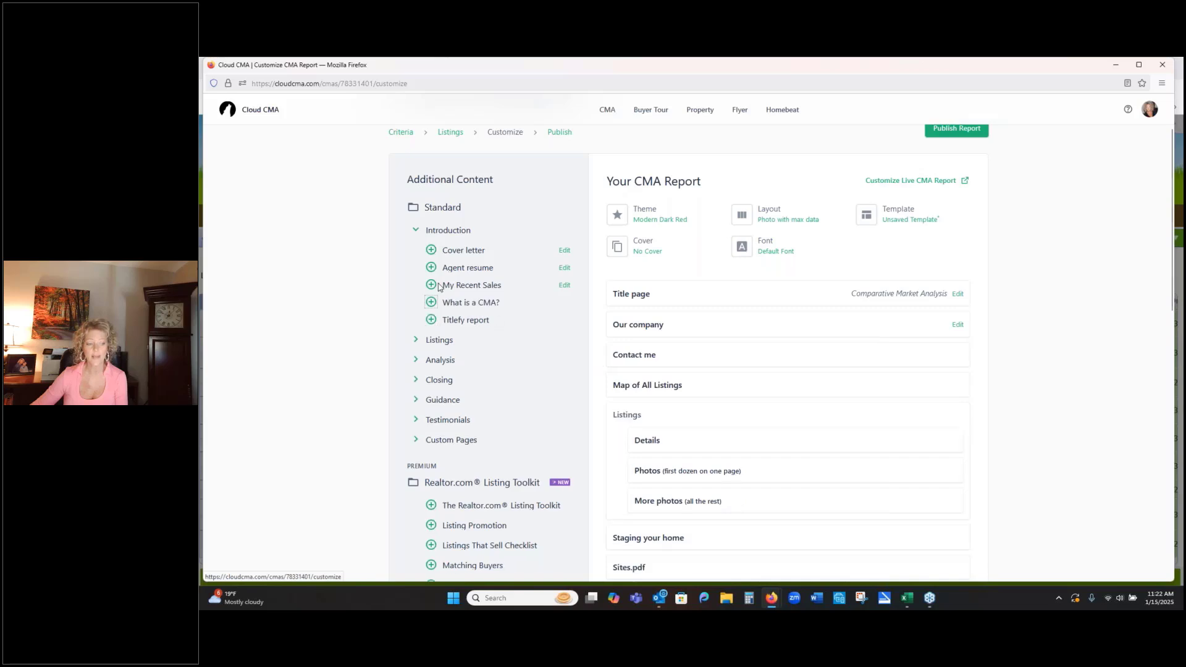
click(430, 302)
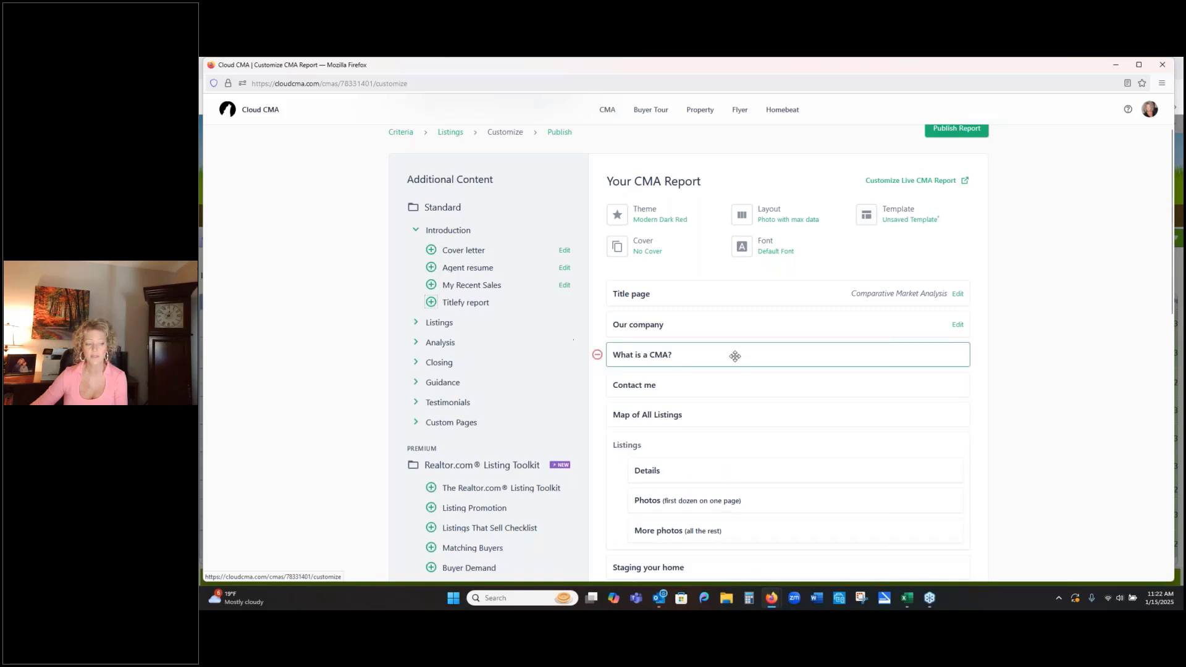
drag(733, 352, 770, 380)
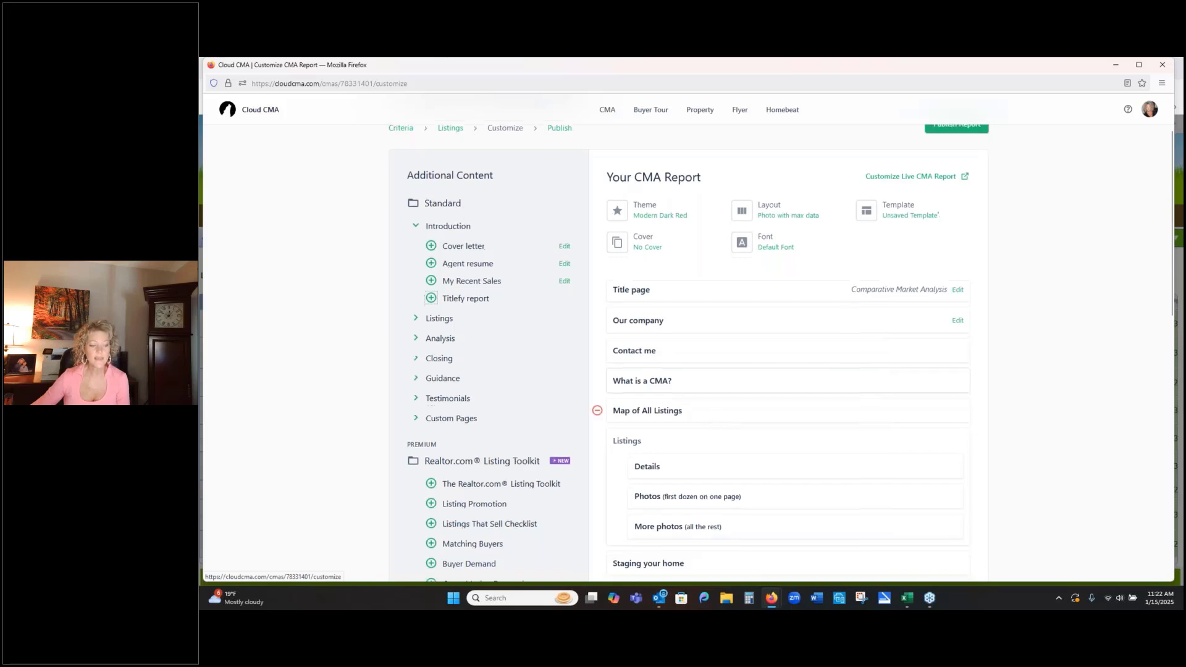
- Preview the Staging your home page and remove the Comparable property statistics page from the report
scroll(715, 422, down, 1)
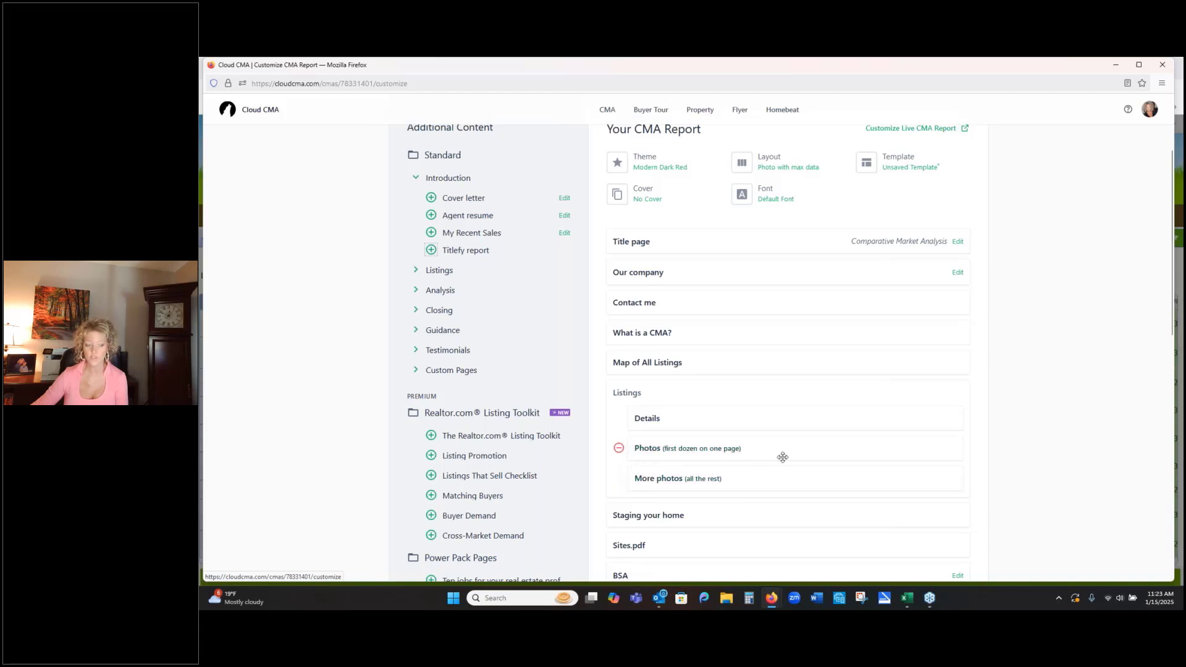
scroll(848, 446, down, 2)
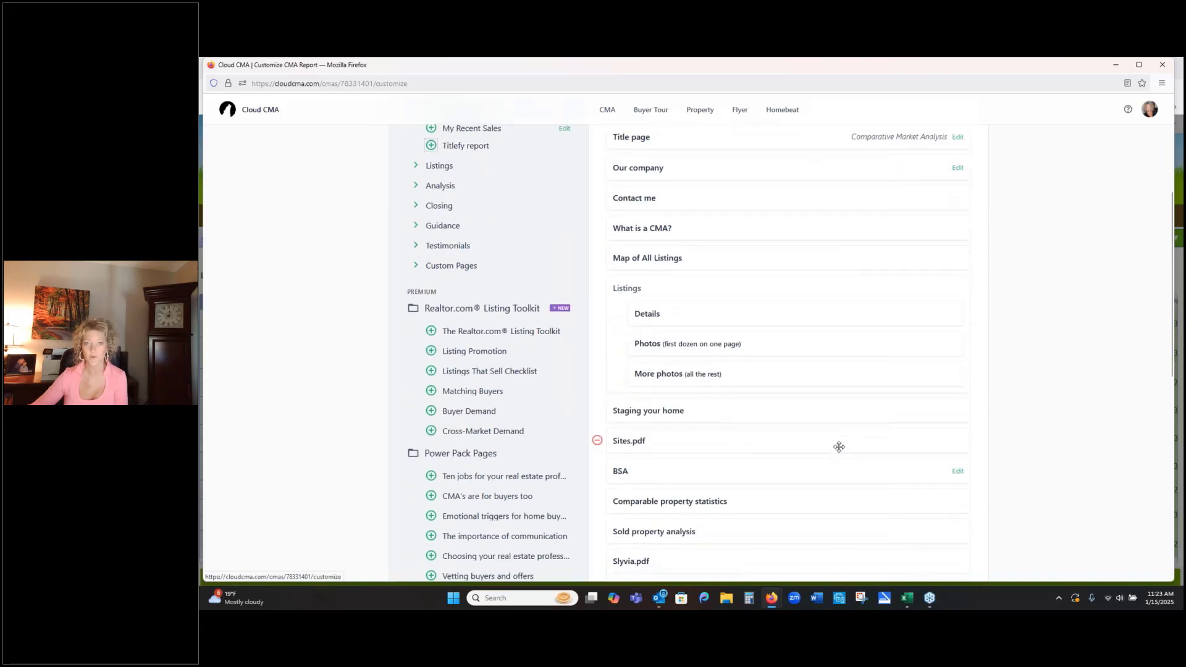
click(626, 413)
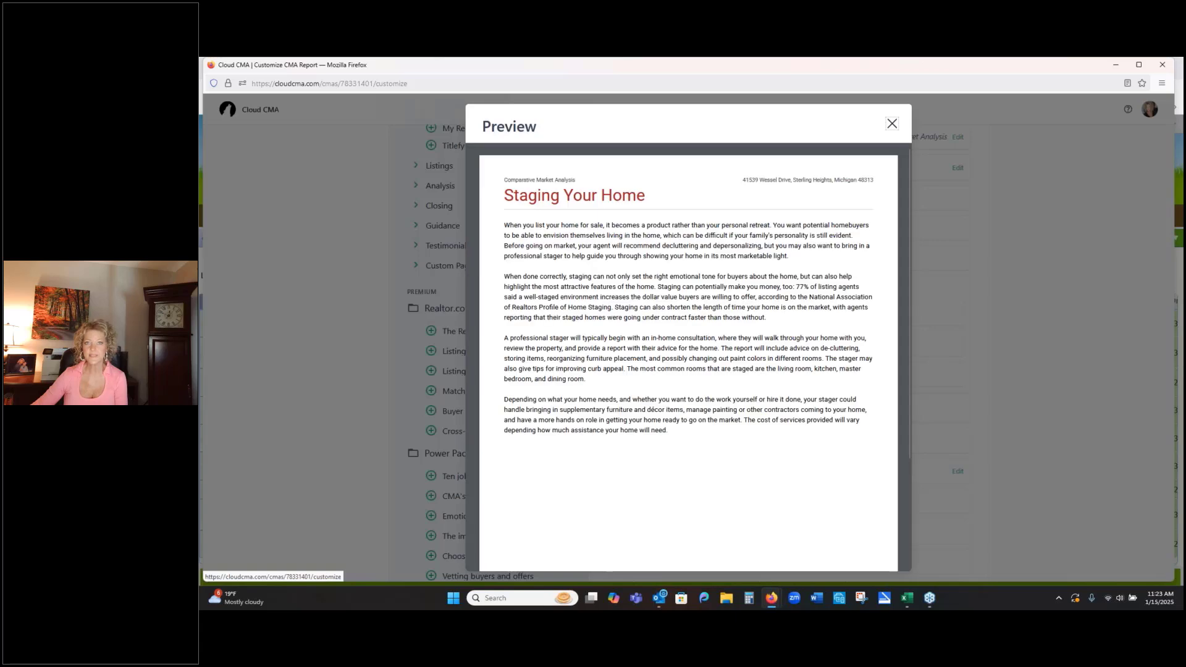
click(892, 124)
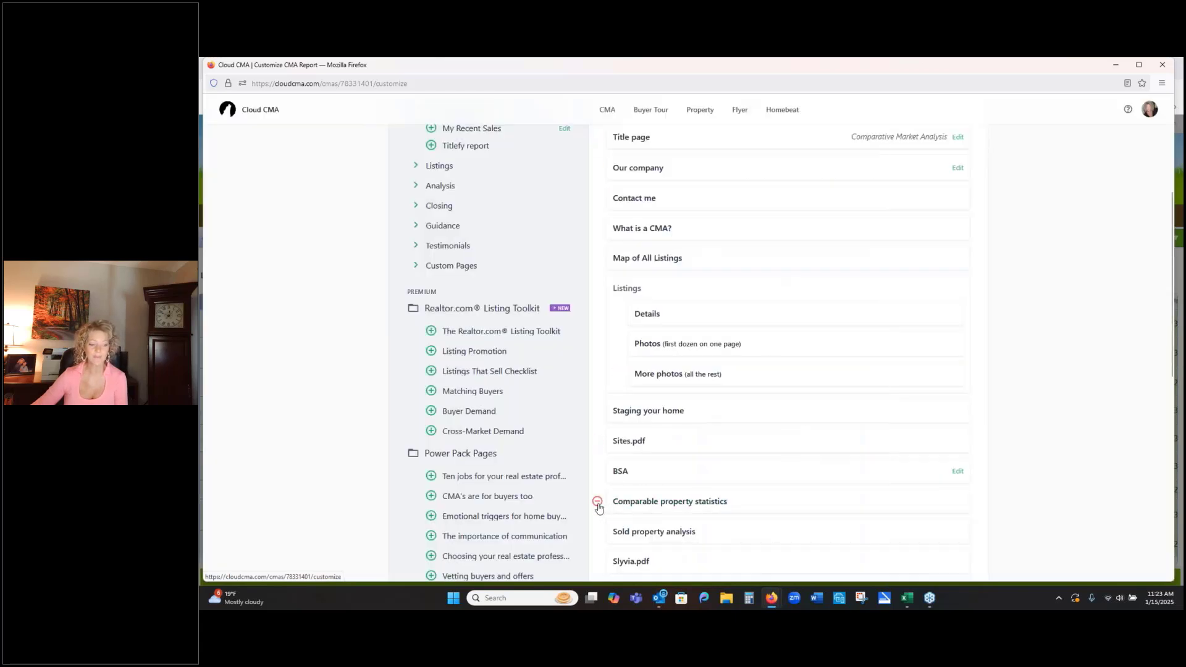
click(597, 502)
- Preview the Suggested list price page and remove it from the report
scroll(803, 454, down, 3)
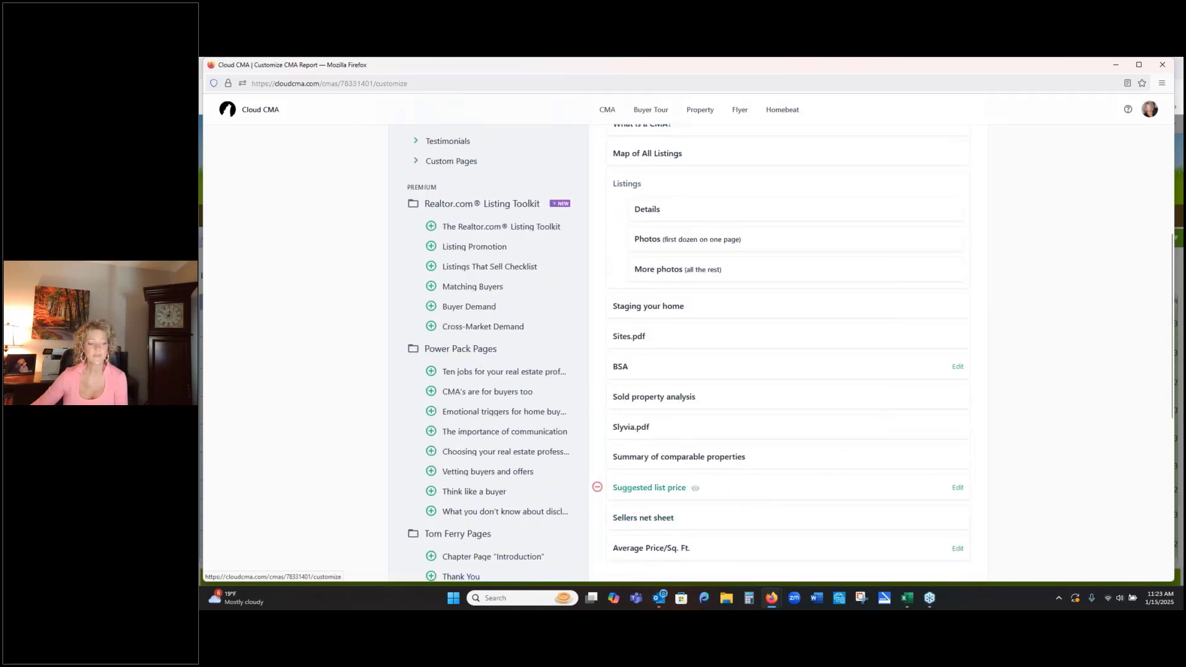
click(643, 489)
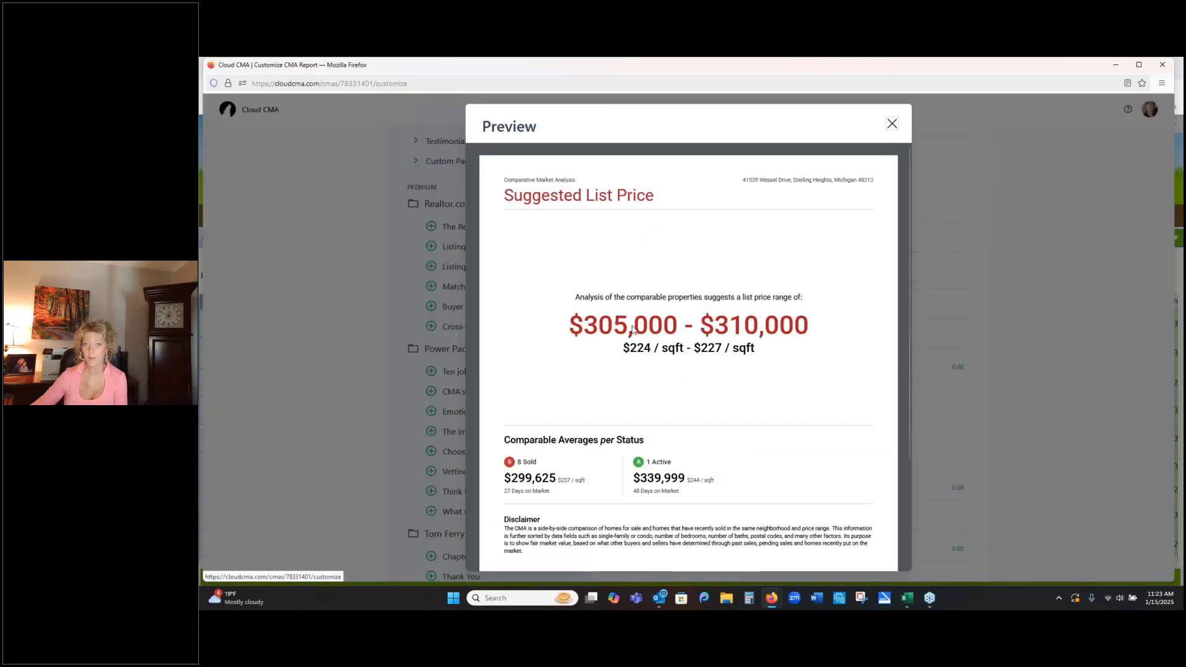
click(891, 126)
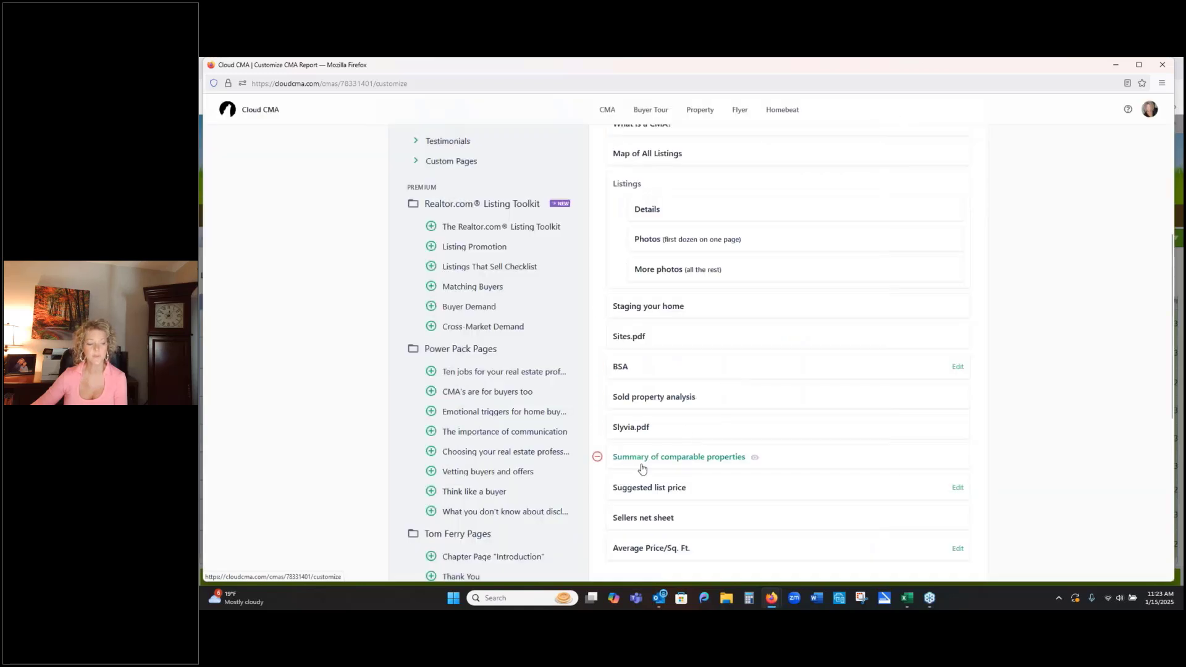
click(597, 488)
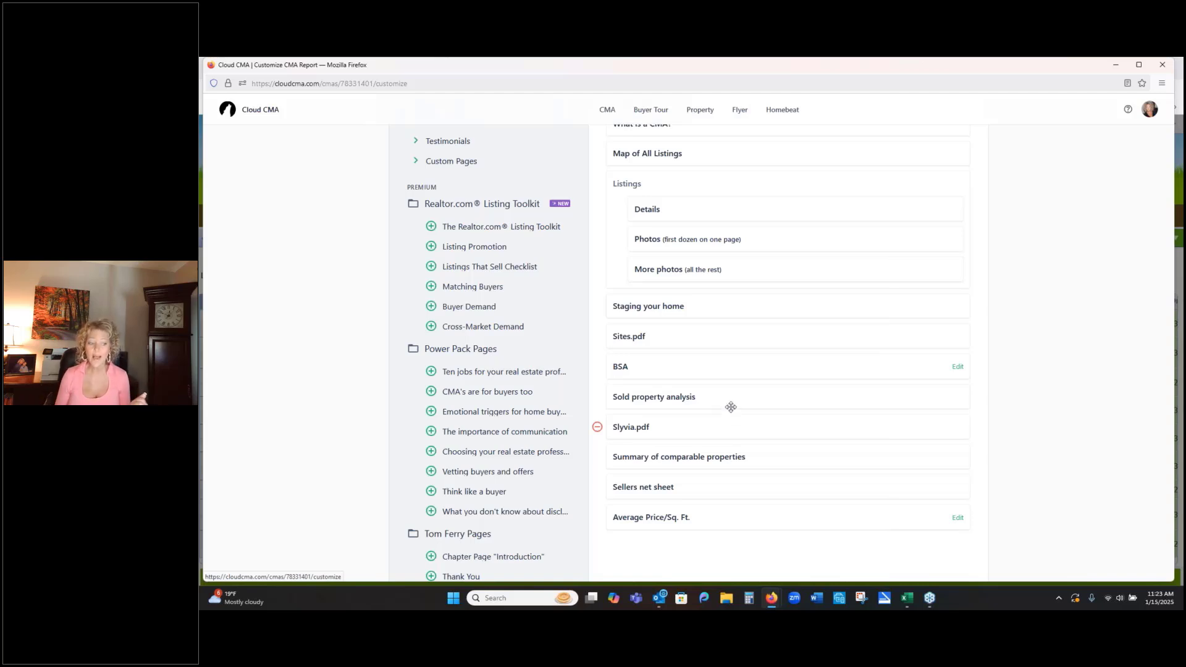
- Preview the Sellers net sheet page of the report and close the preview
click(655, 487)
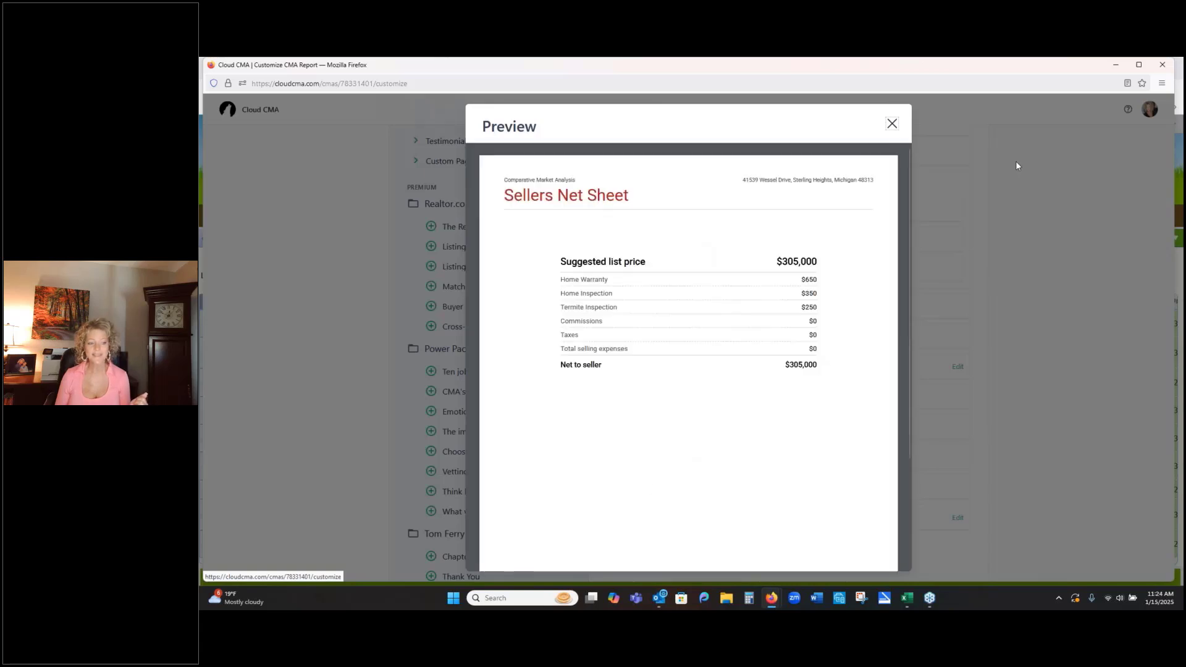
click(892, 125)
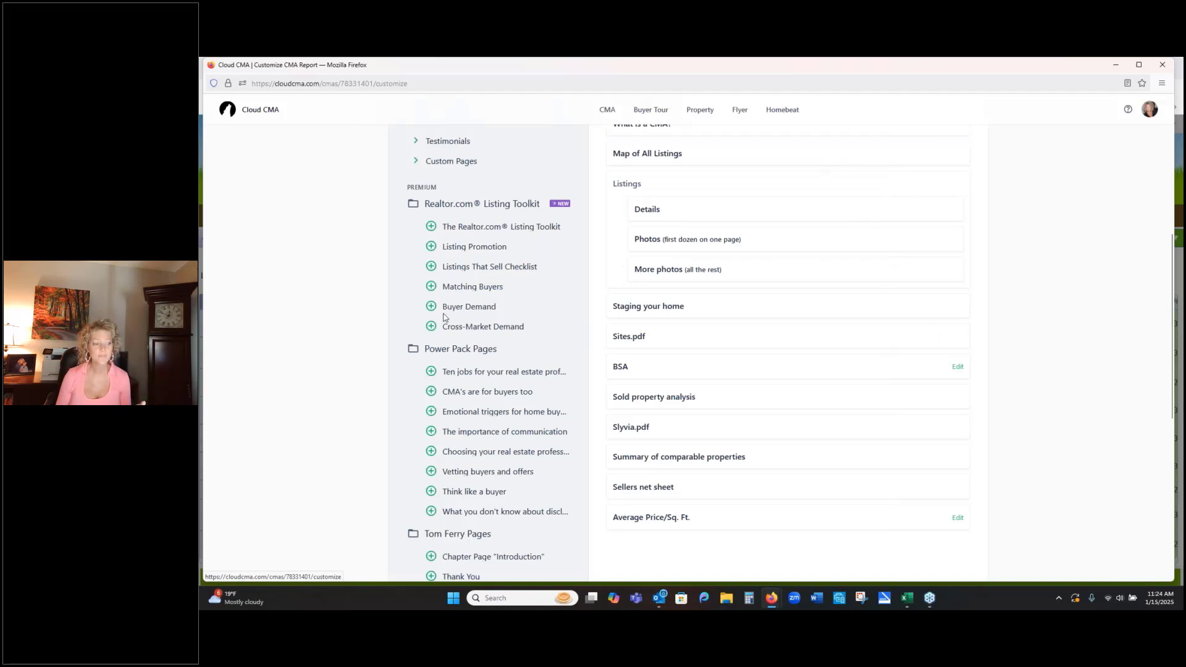
- Expand the Custom Pages group and look through the uploaded pages and PDFs available for the report
scroll(386, 200, up, 1)
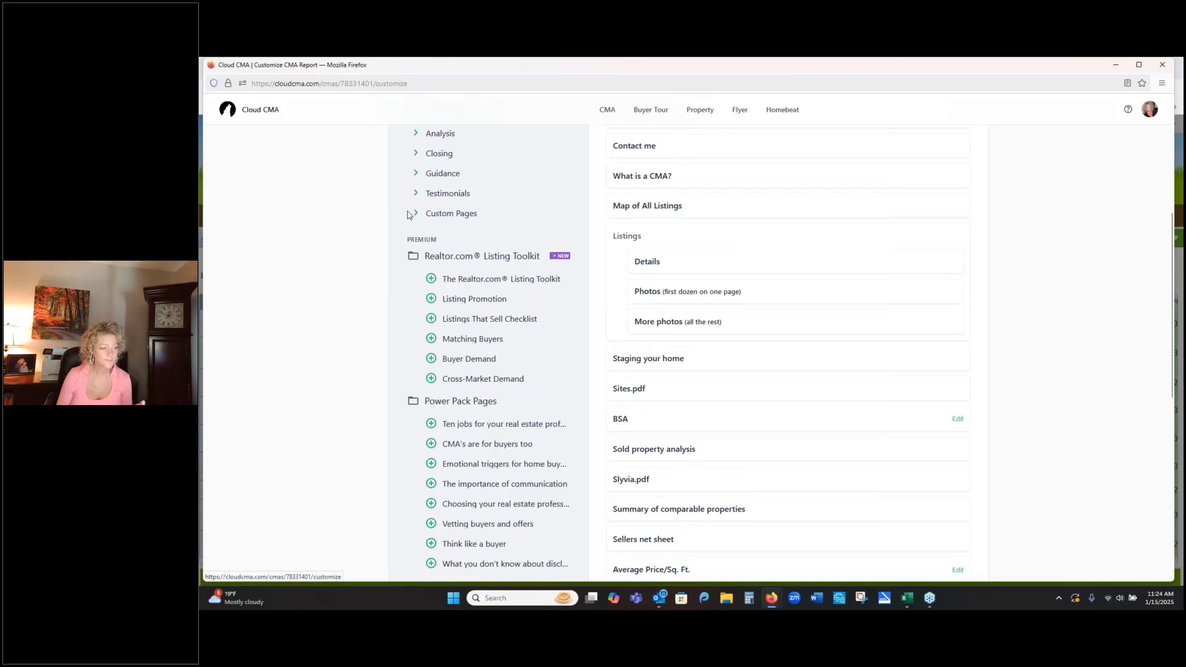
click(409, 214)
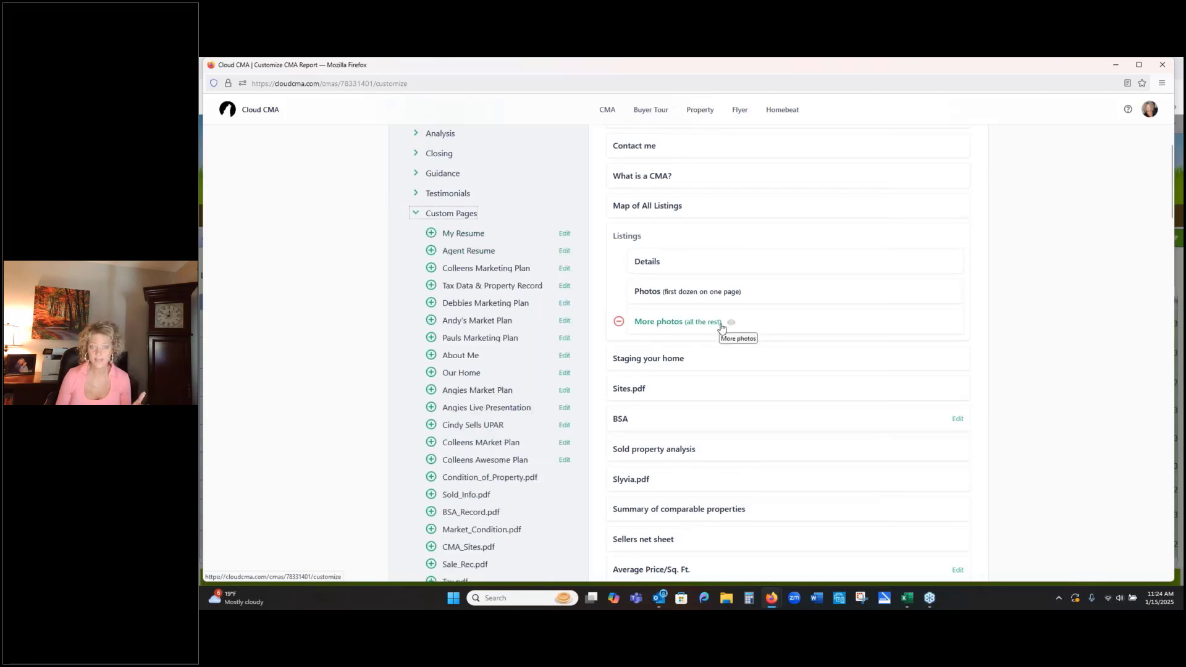
scroll(457, 504, down, 8)
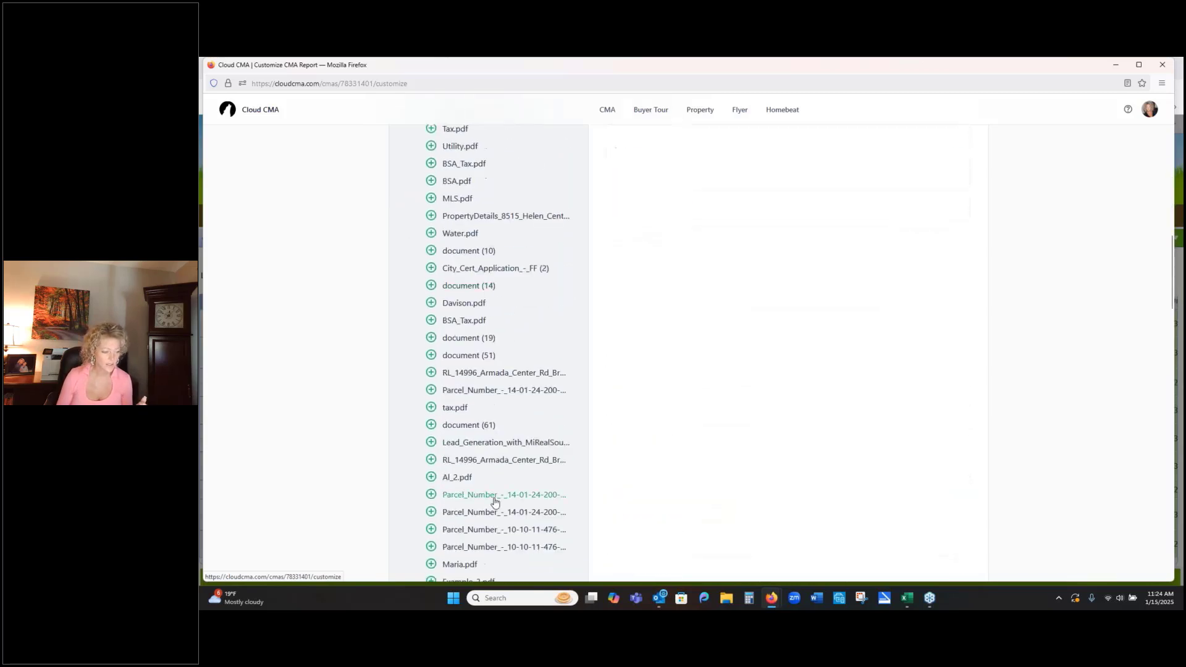
scroll(495, 501, down, 12)
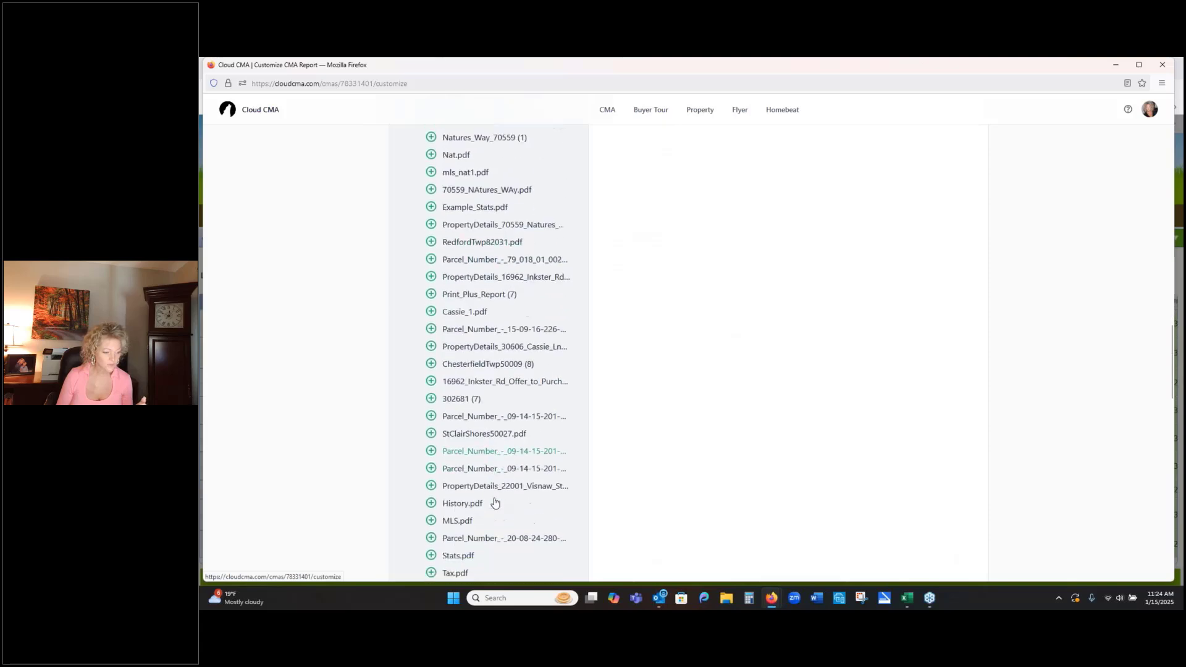
scroll(494, 503, down, 3)
scroll(516, 476, down, 2)
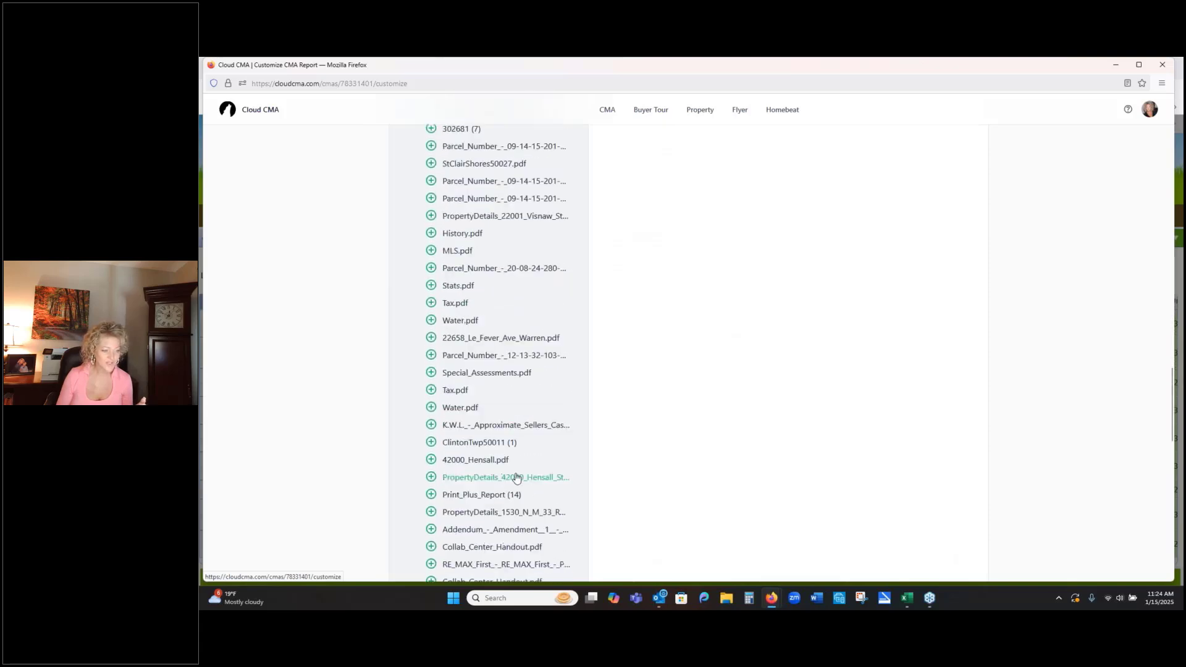
scroll(517, 476, down, 3)
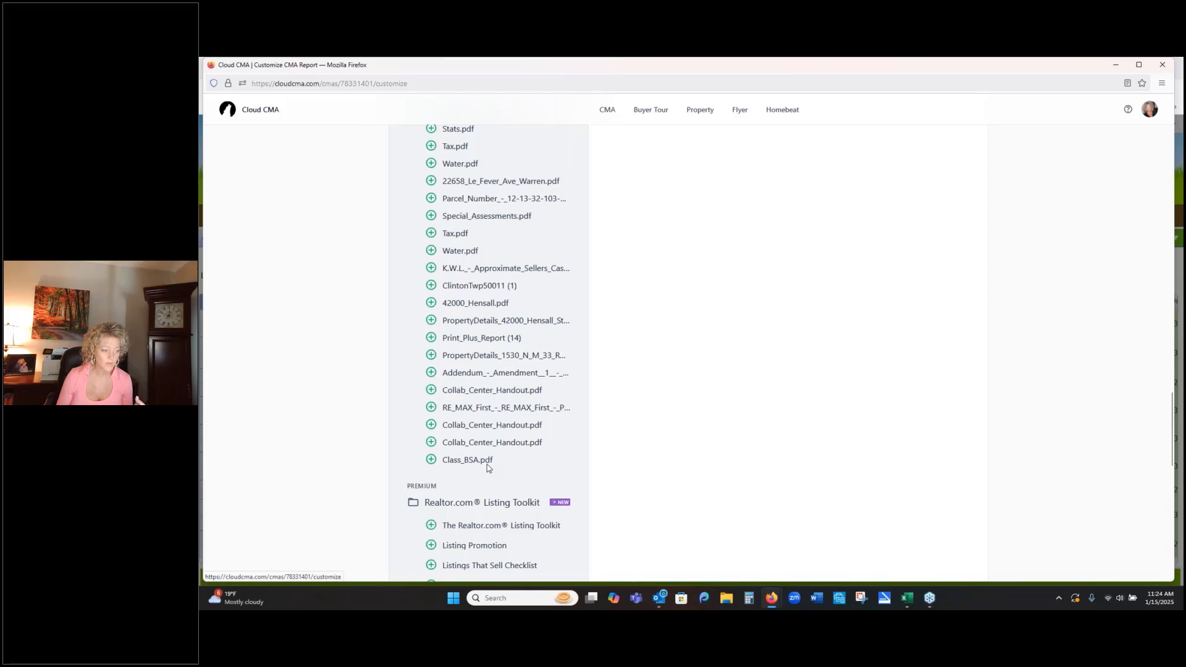
scroll(506, 320, up, 1)
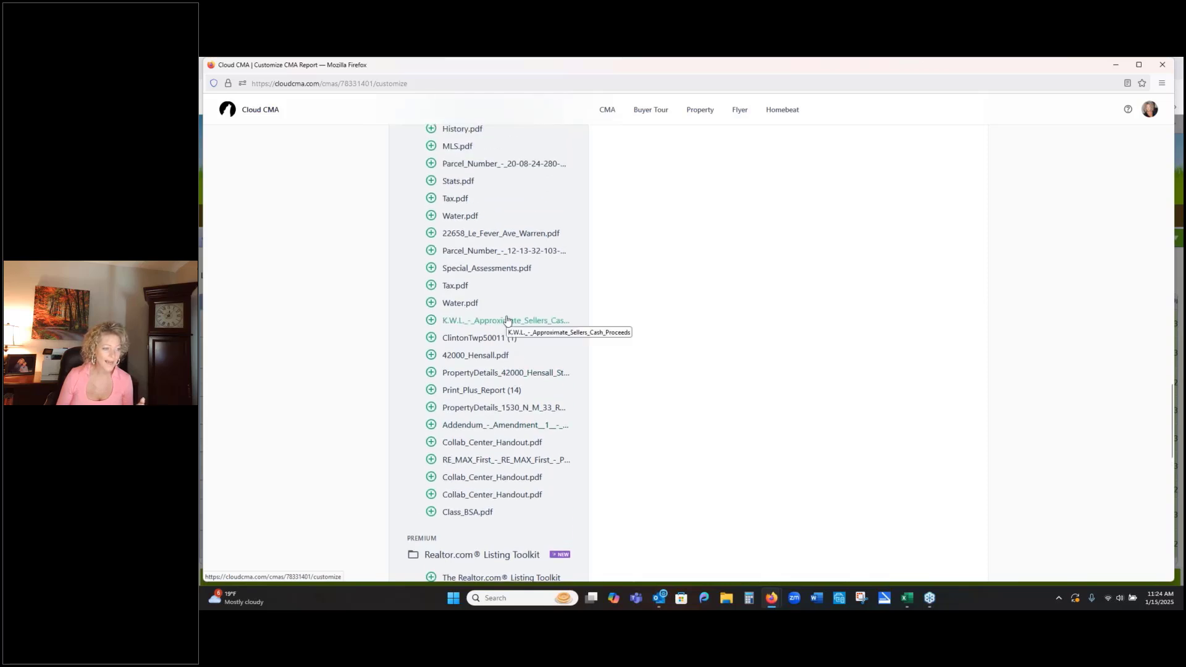
scroll(507, 320, up, 3)
scroll(507, 320, up, 3)
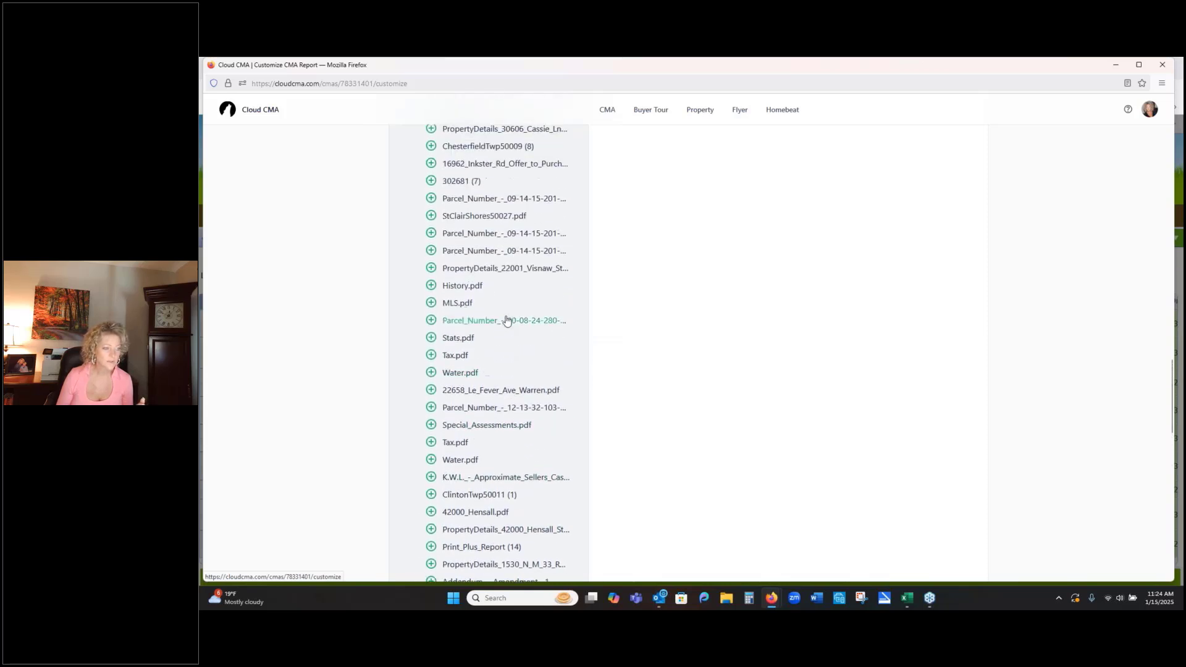
scroll(506, 320, up, 3)
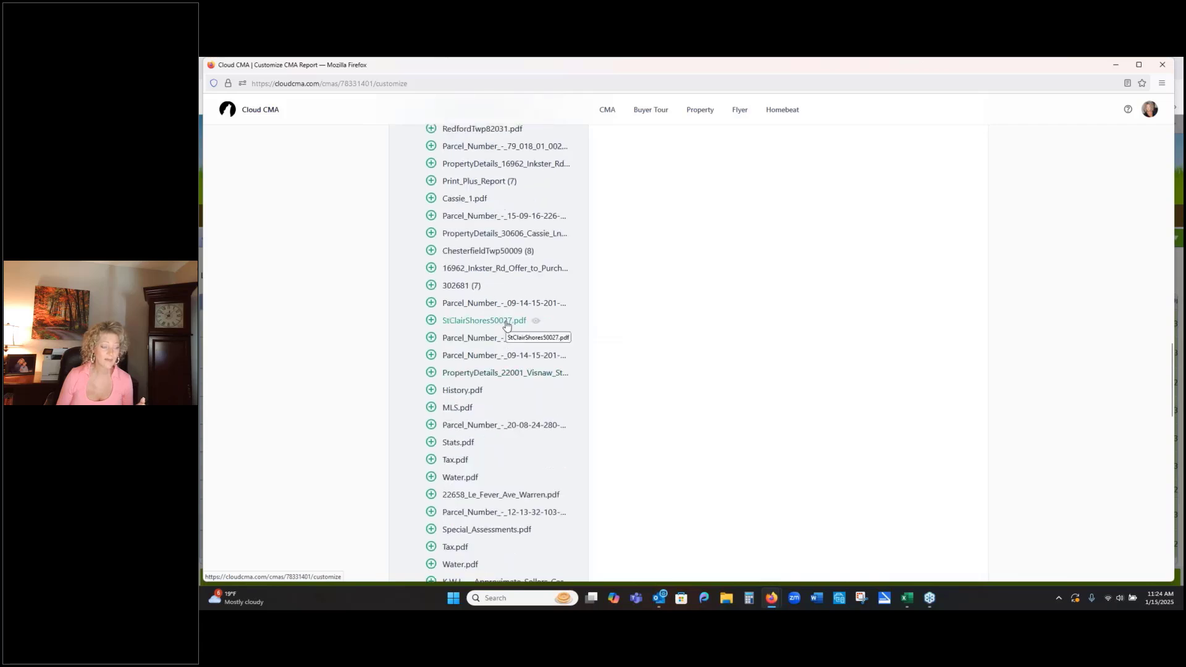
scroll(506, 320, up, 4)
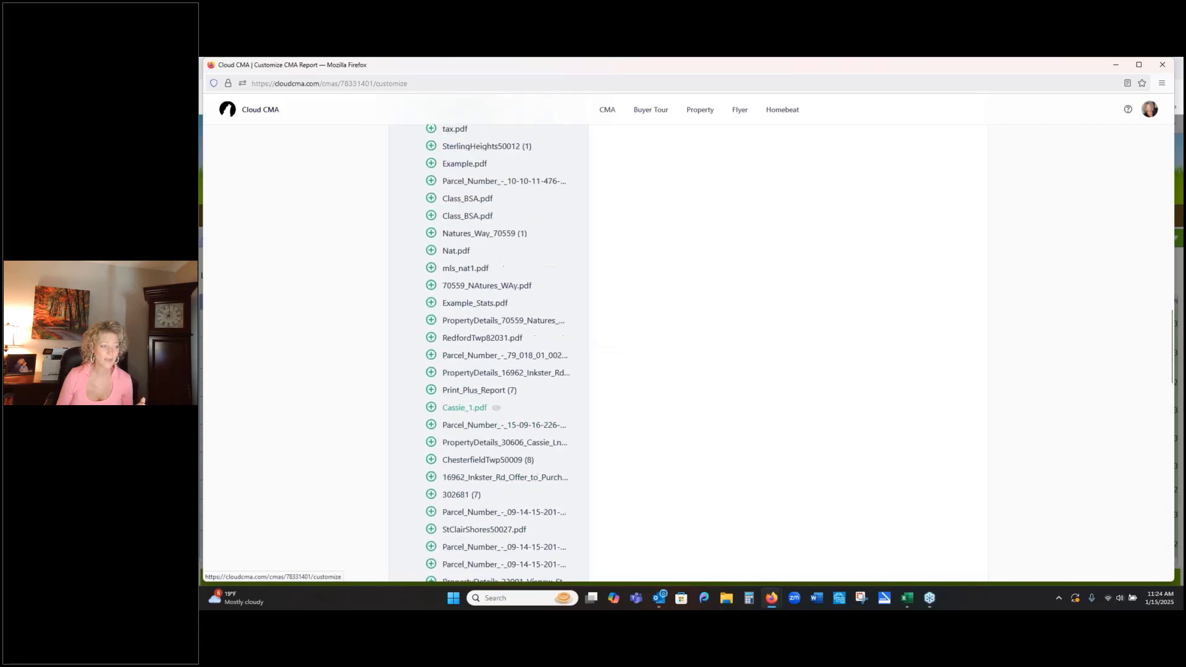
scroll(507, 320, up, 7)
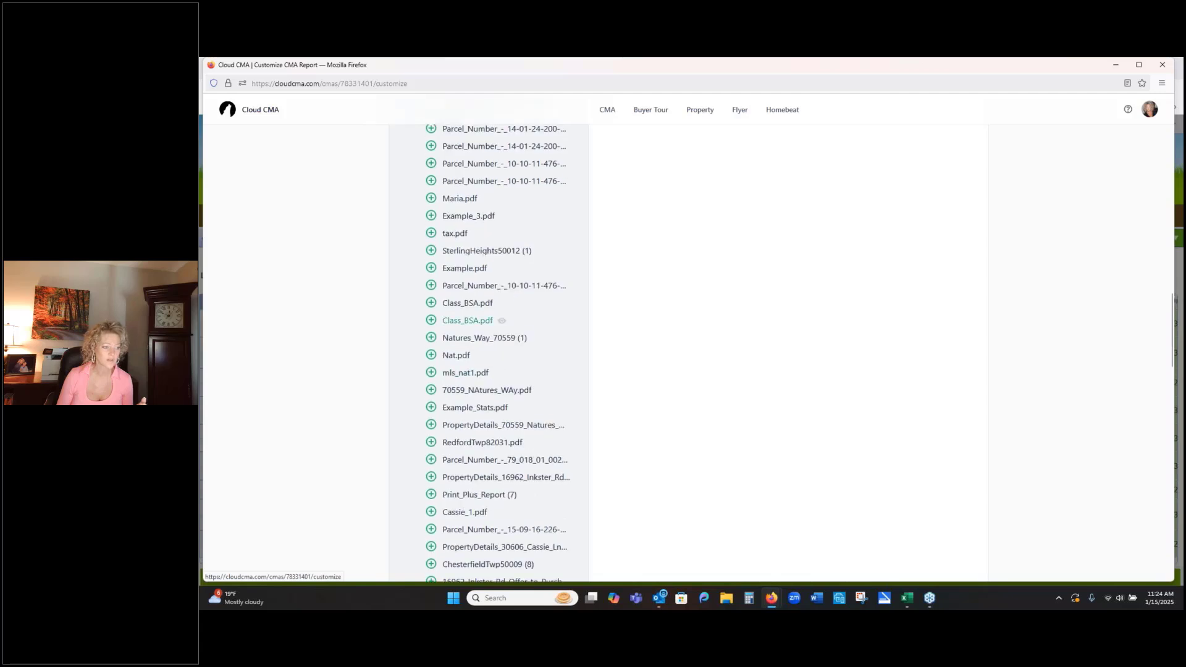
scroll(507, 320, up, 3)
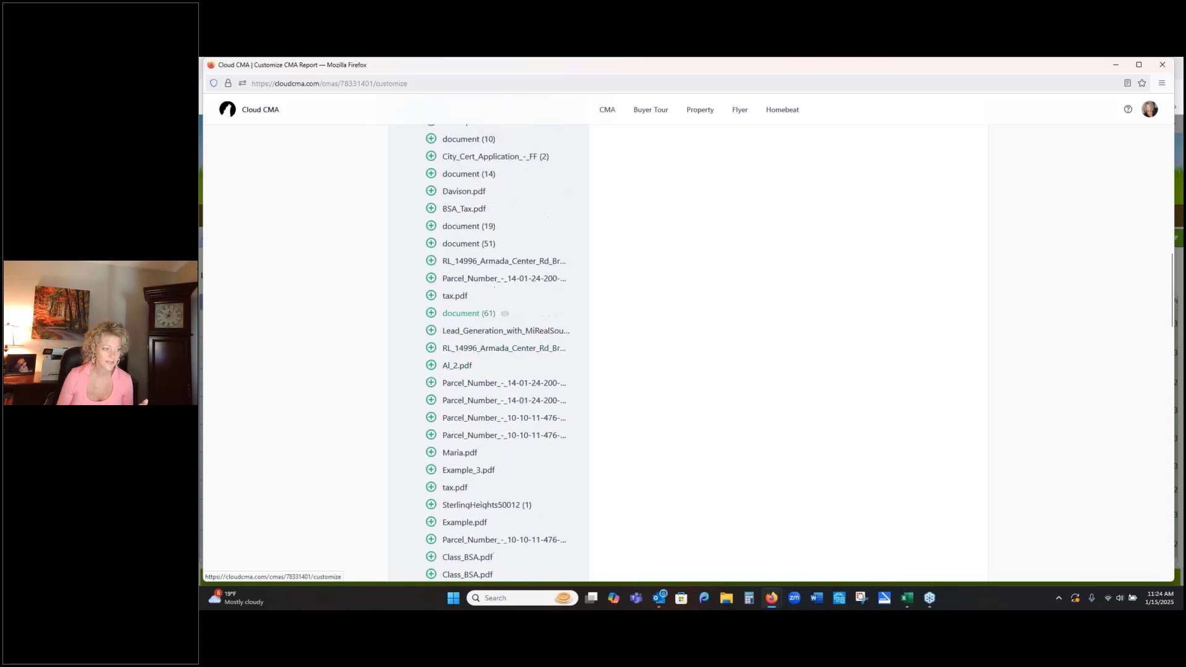
scroll(526, 309, up, 7)
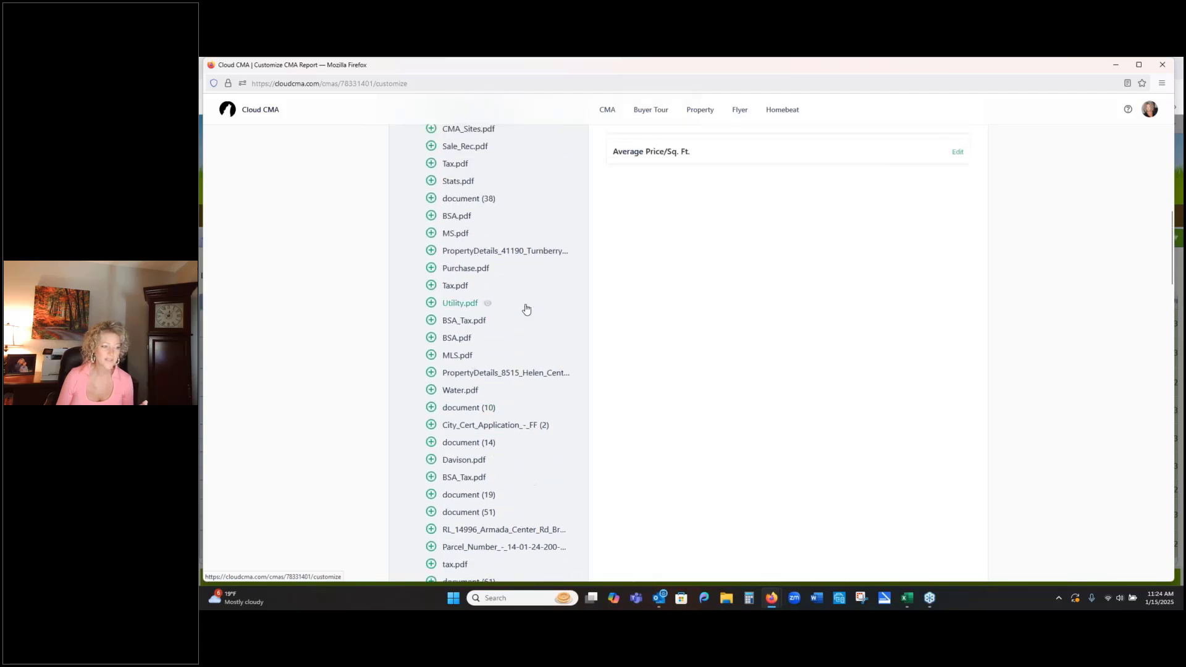
- Add the custom pages Condition_of_Property.pdf and Market_Condition.pdf to the report
scroll(526, 309, up, 3)
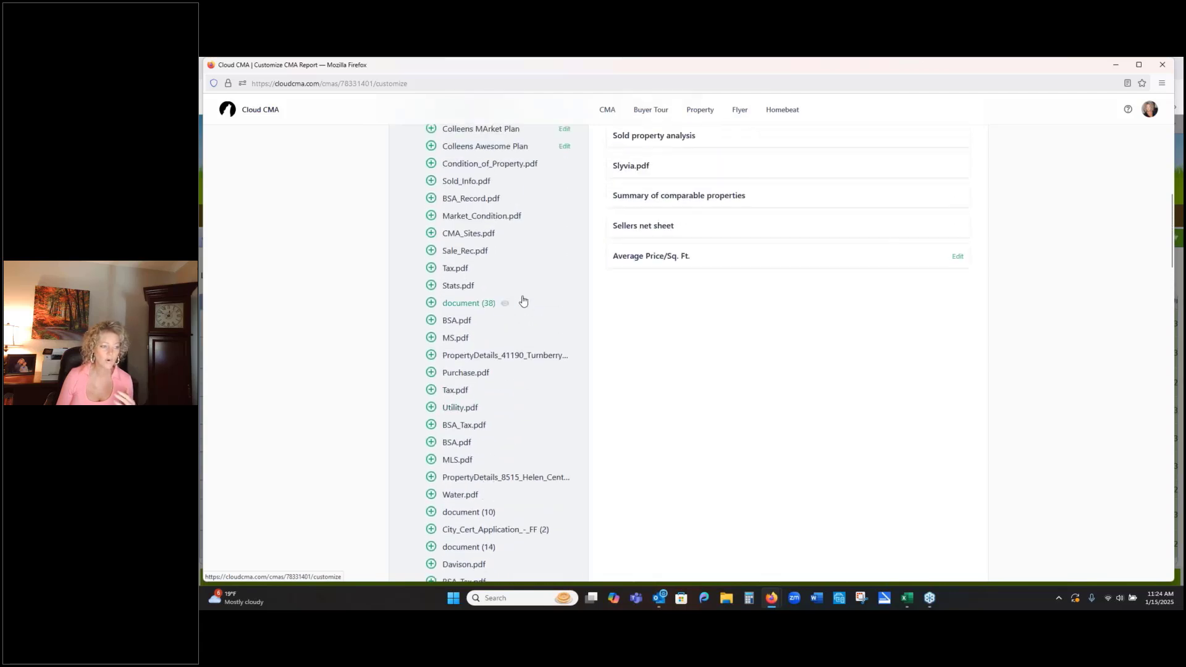
click(431, 164)
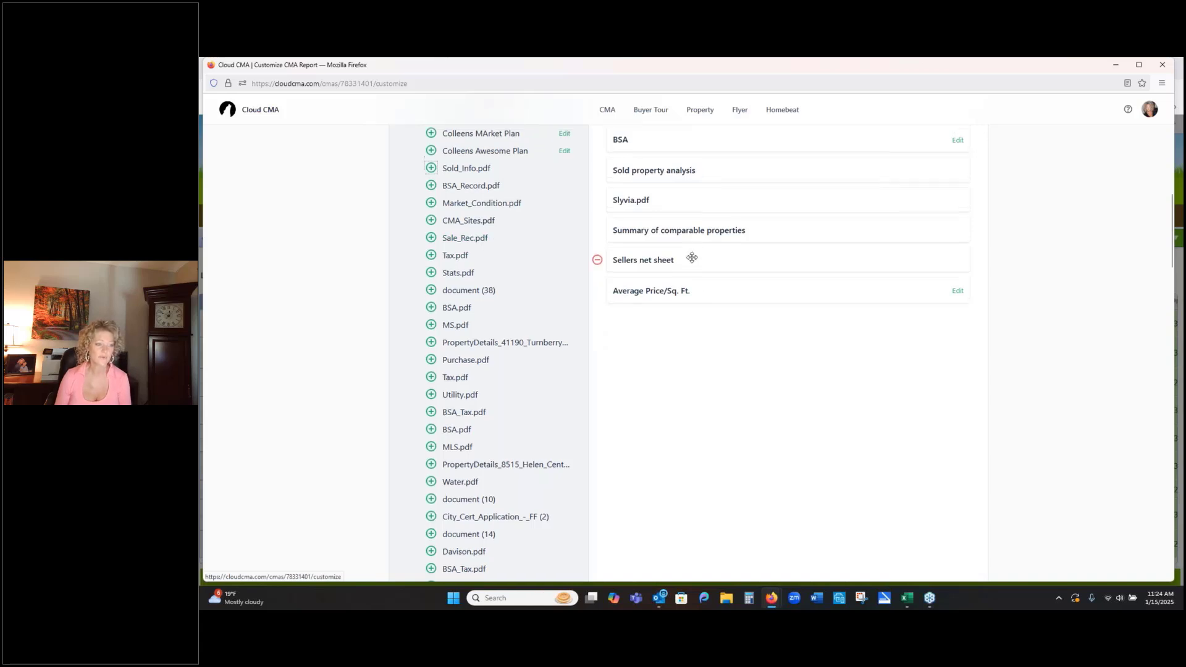
scroll(511, 290, up, 1)
click(431, 252)
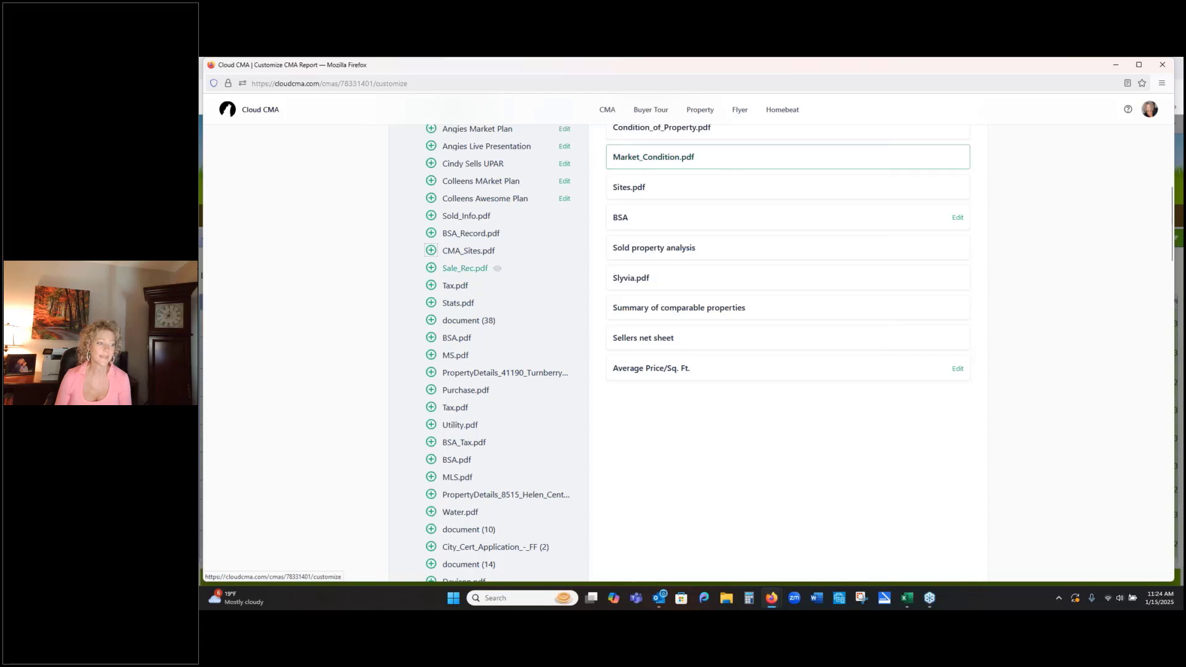
- Add the custom page Special_Assessments.pdf and the Tax.pdf listed directly after Stats.pdf to the report
scroll(469, 346, up, 3)
scroll(477, 268, up, 1)
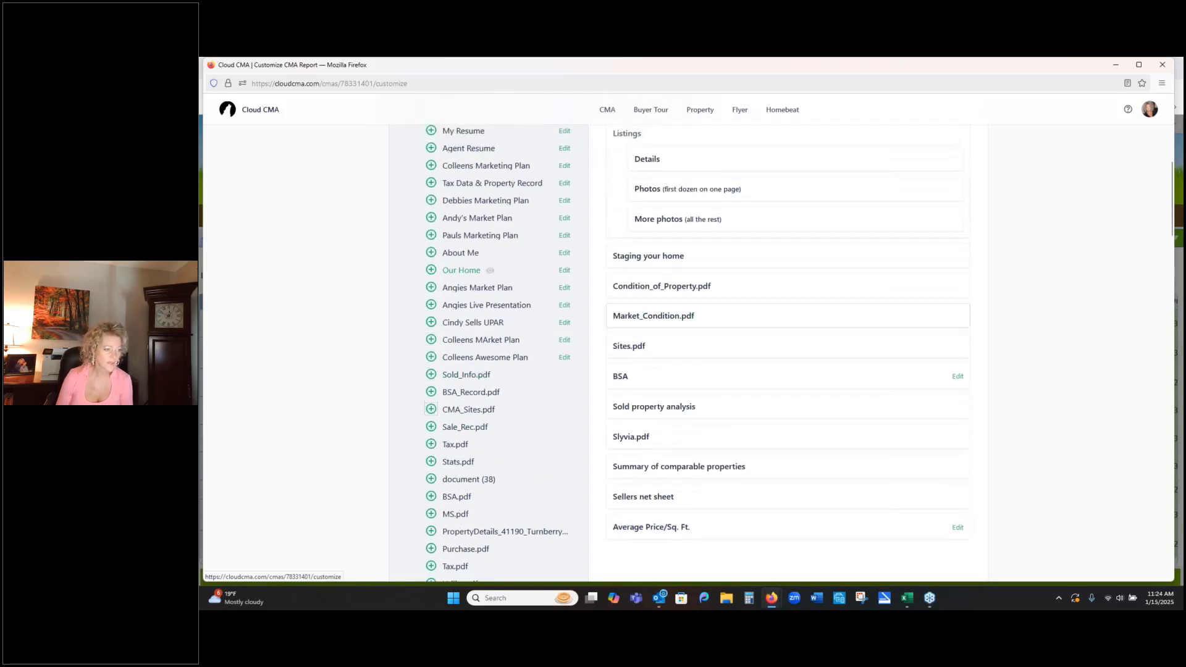
scroll(482, 272, down, 20)
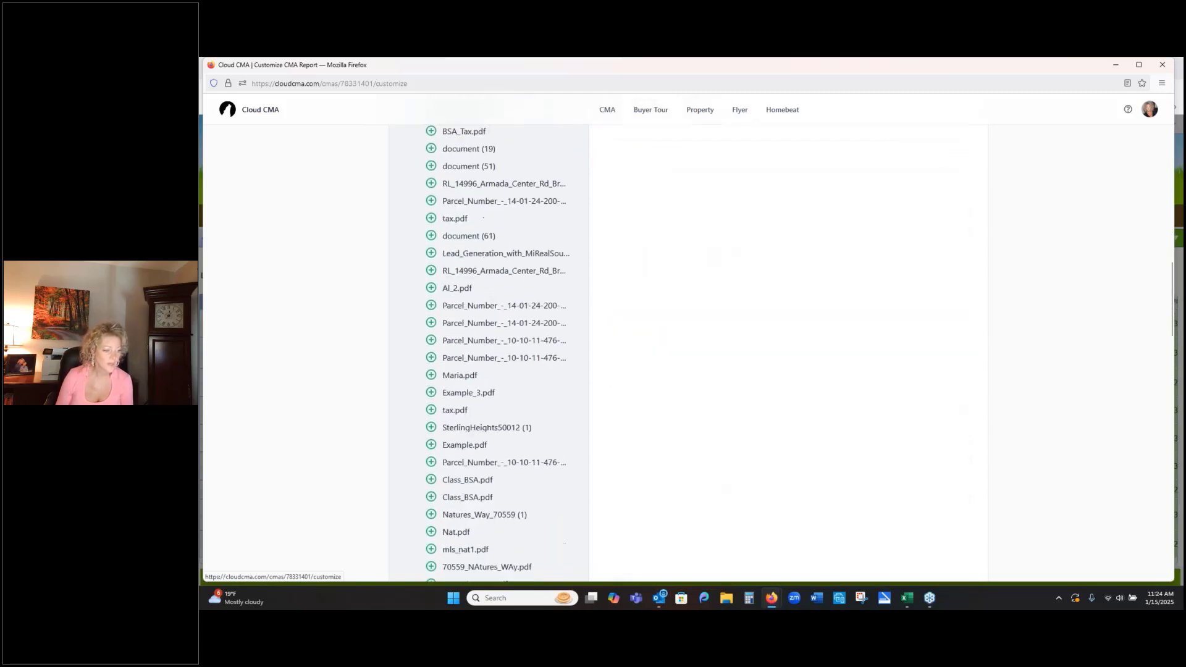
scroll(481, 281, down, 10)
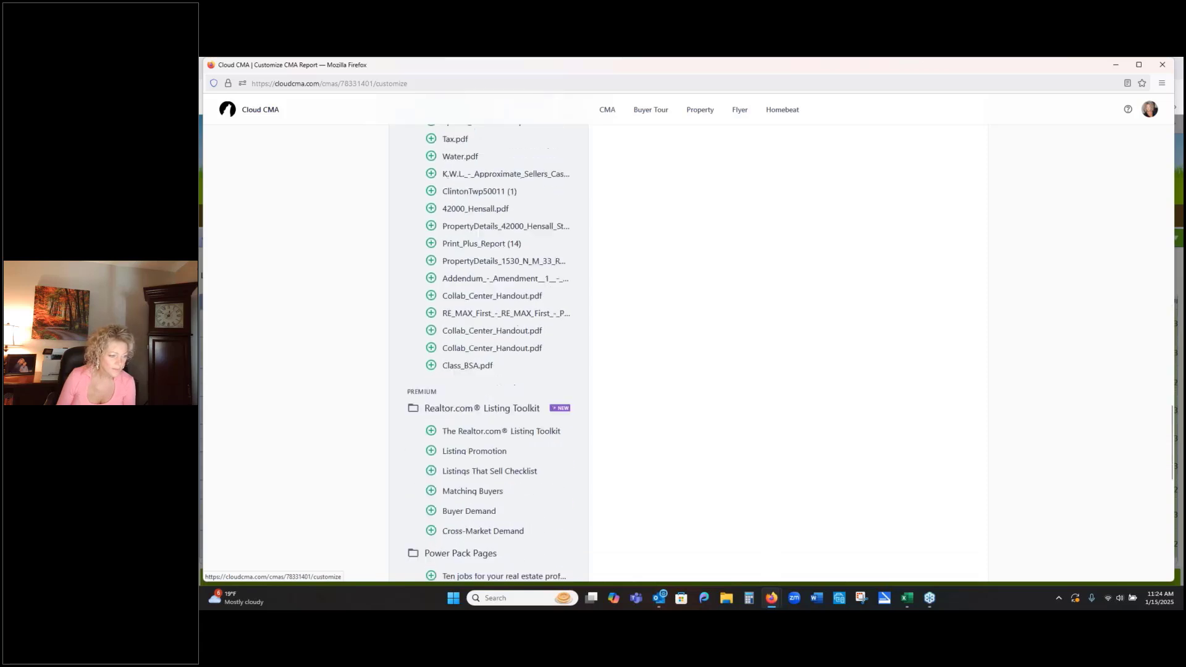
scroll(494, 334, up, 3)
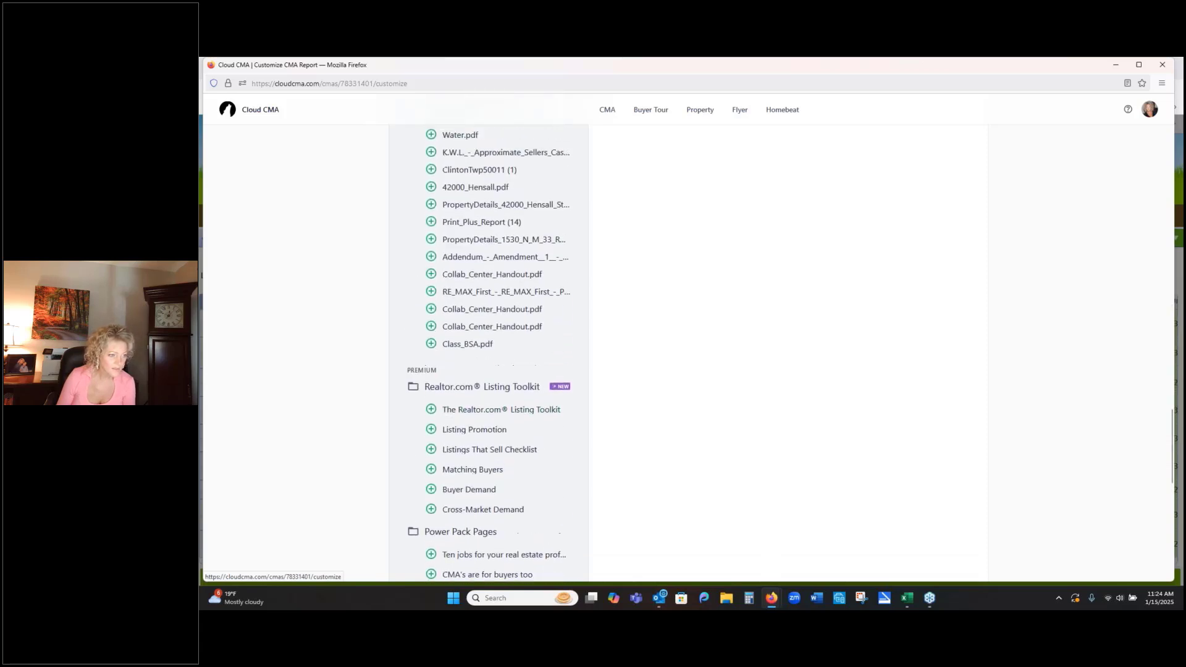
scroll(432, 288, up, 2)
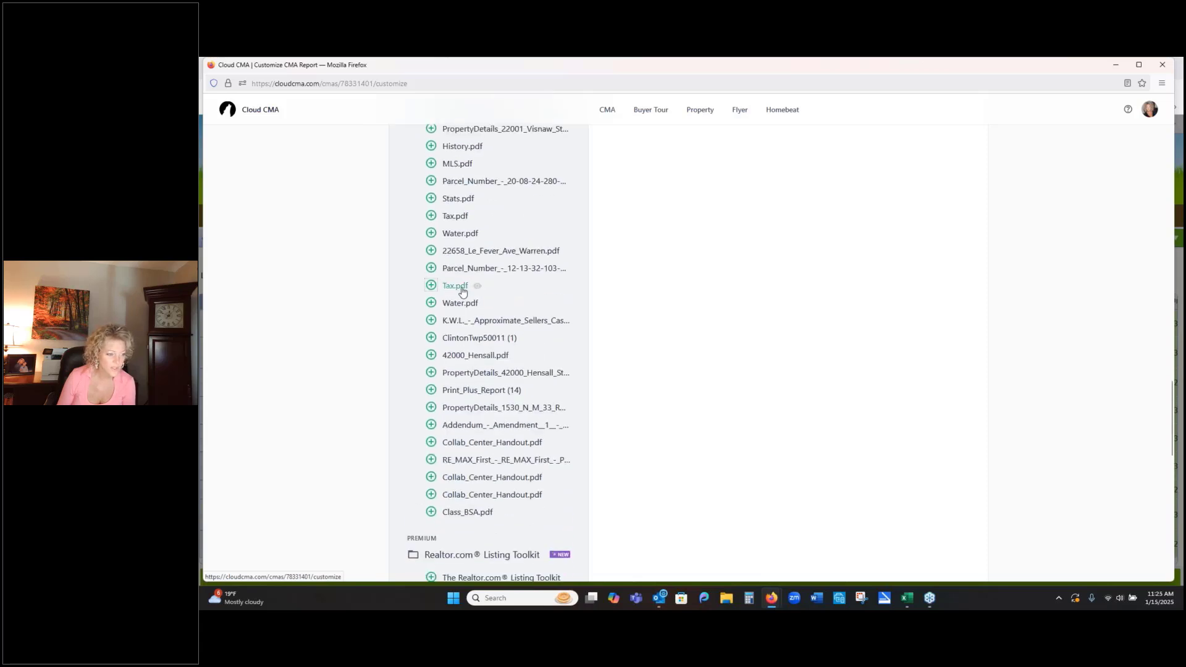
scroll(431, 290, up, 2)
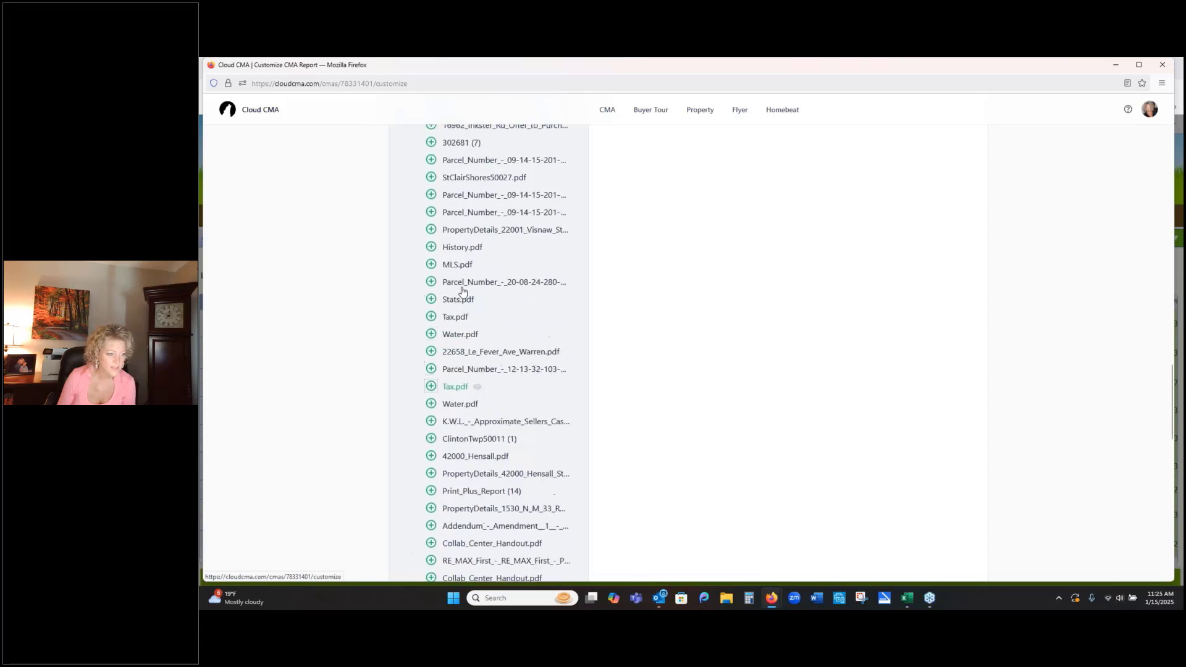
click(431, 317)
- Look back through the remaining uploaded PDFs in the Custom Pages group for other pages to include
scroll(501, 298, up, 1)
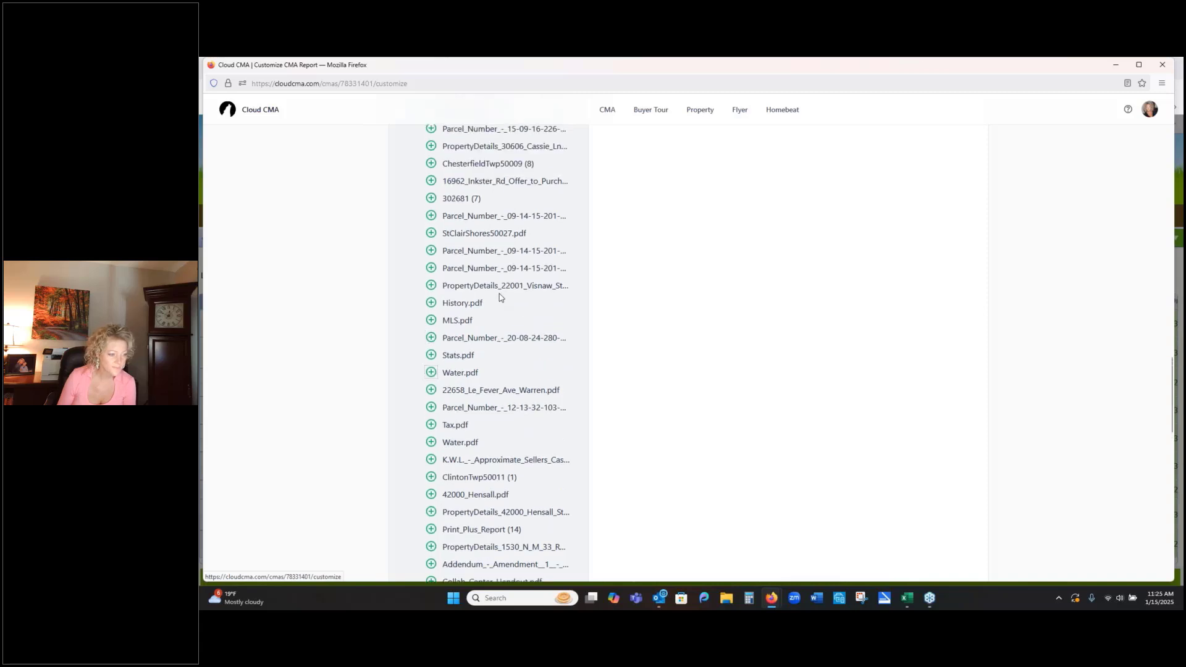
scroll(500, 297, up, 1)
scroll(499, 298, up, 2)
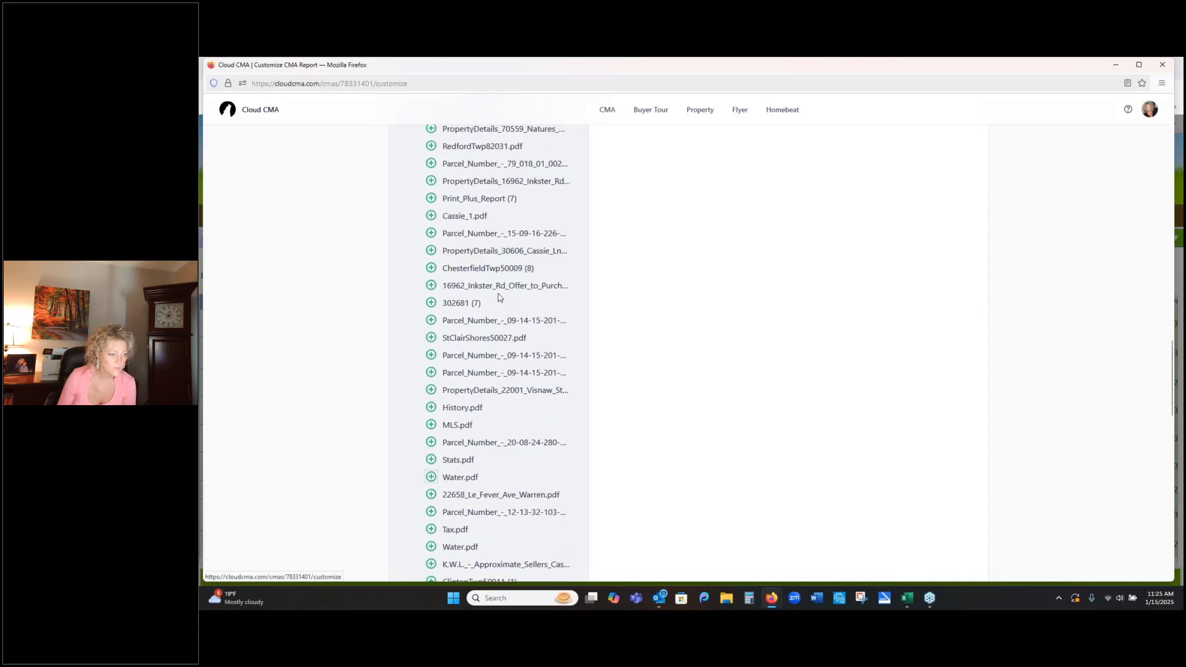
scroll(494, 299, up, 2)
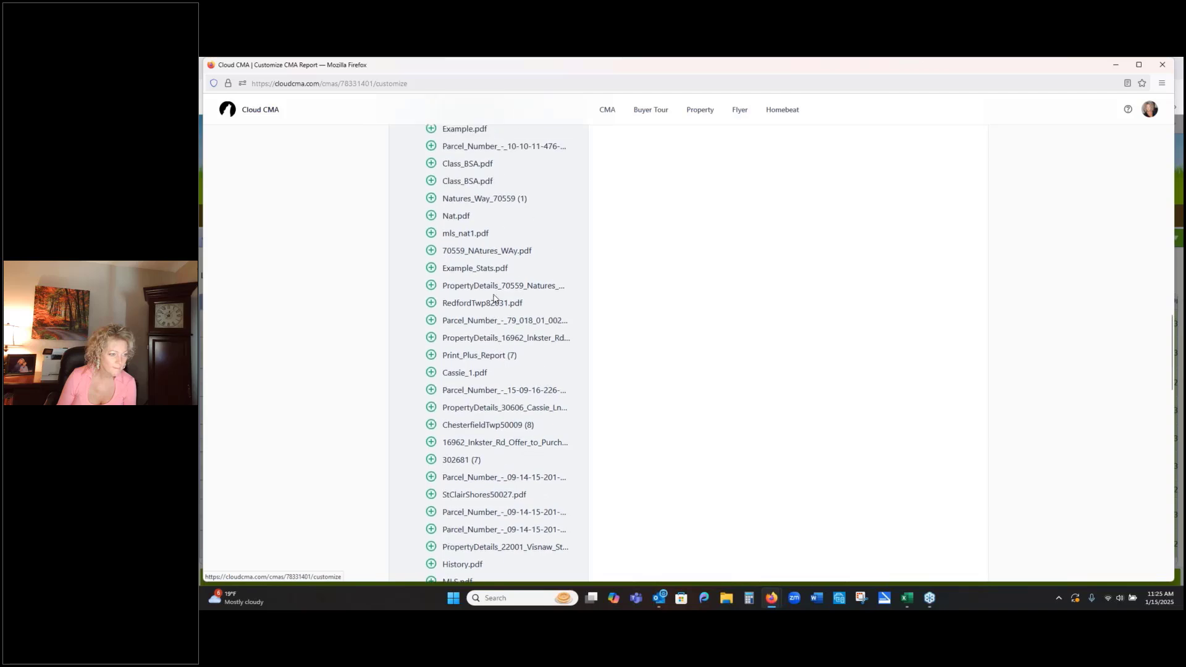
scroll(494, 299, up, 1)
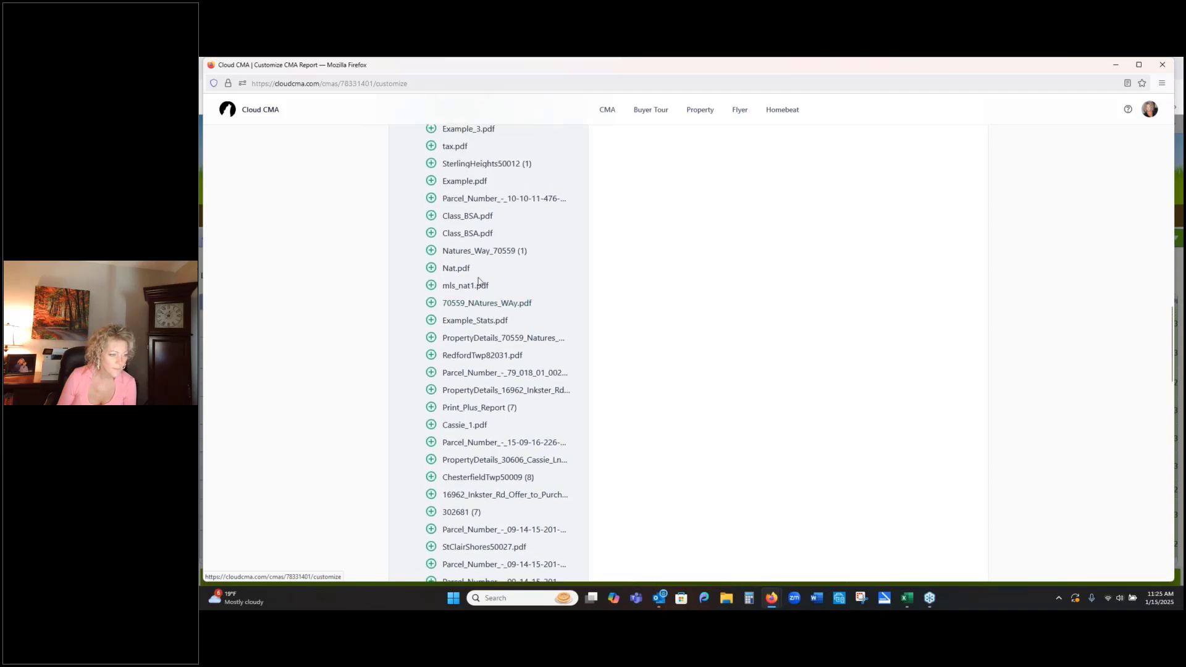
scroll(480, 284, up, 1)
scroll(478, 282, up, 2)
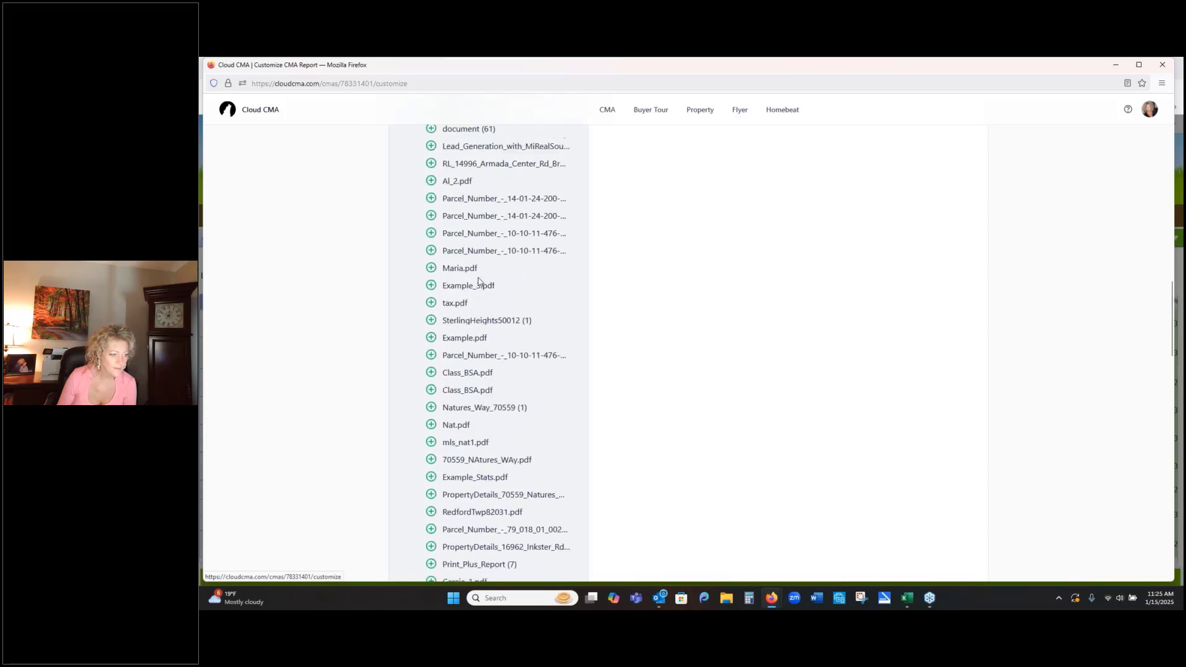
scroll(479, 282, up, 5)
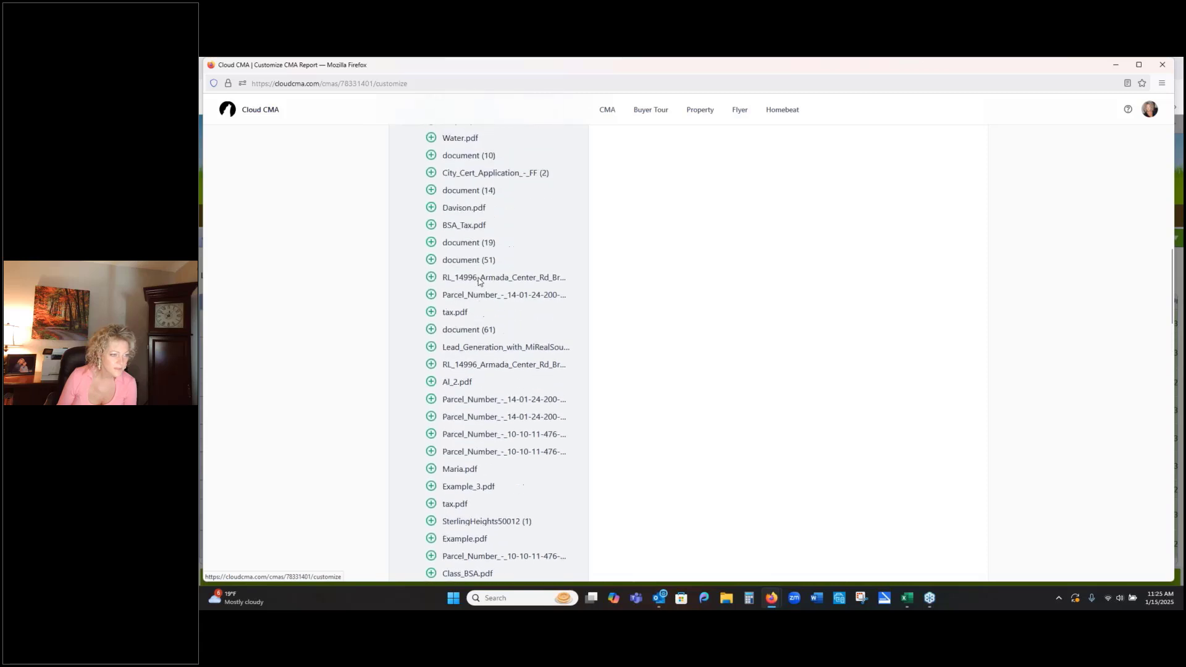
scroll(479, 281, up, 3)
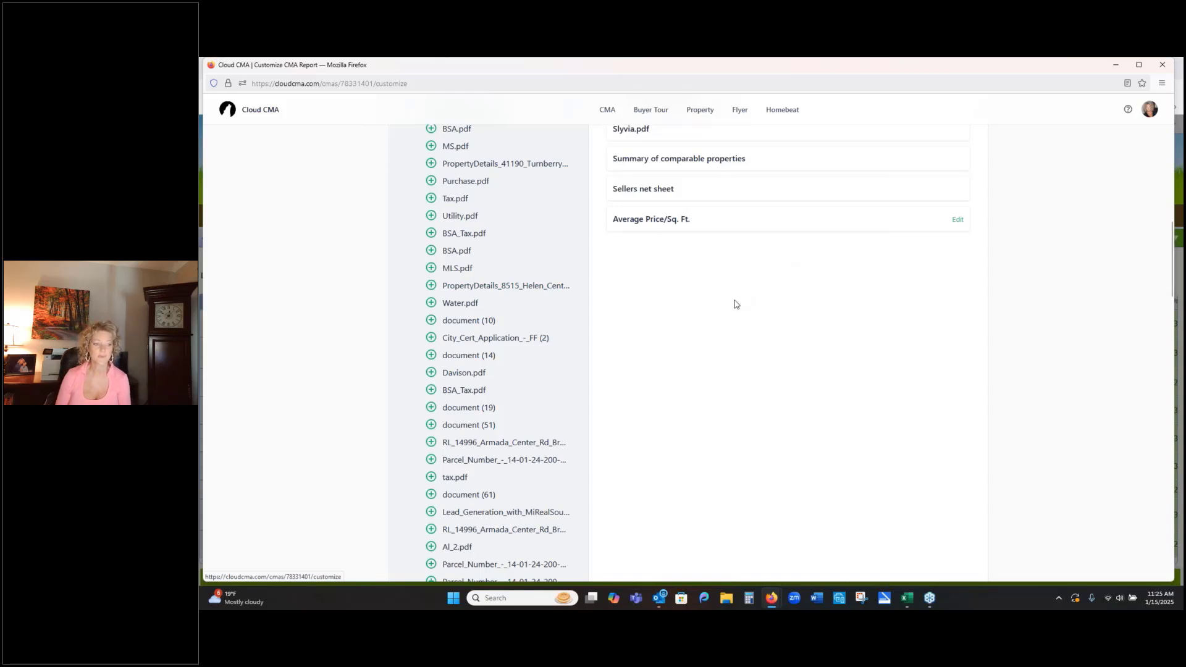
- Preview the report's Sites.pdf page and close the preview
scroll(735, 301, up, 3)
scroll(735, 302, up, 5)
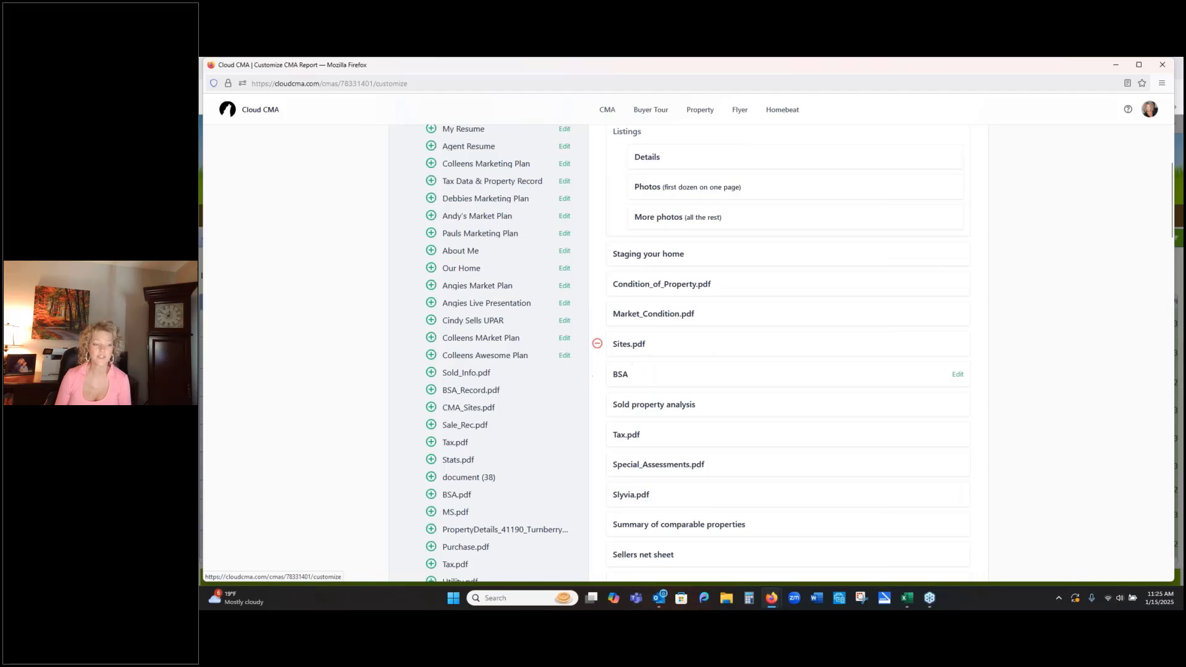
click(639, 344)
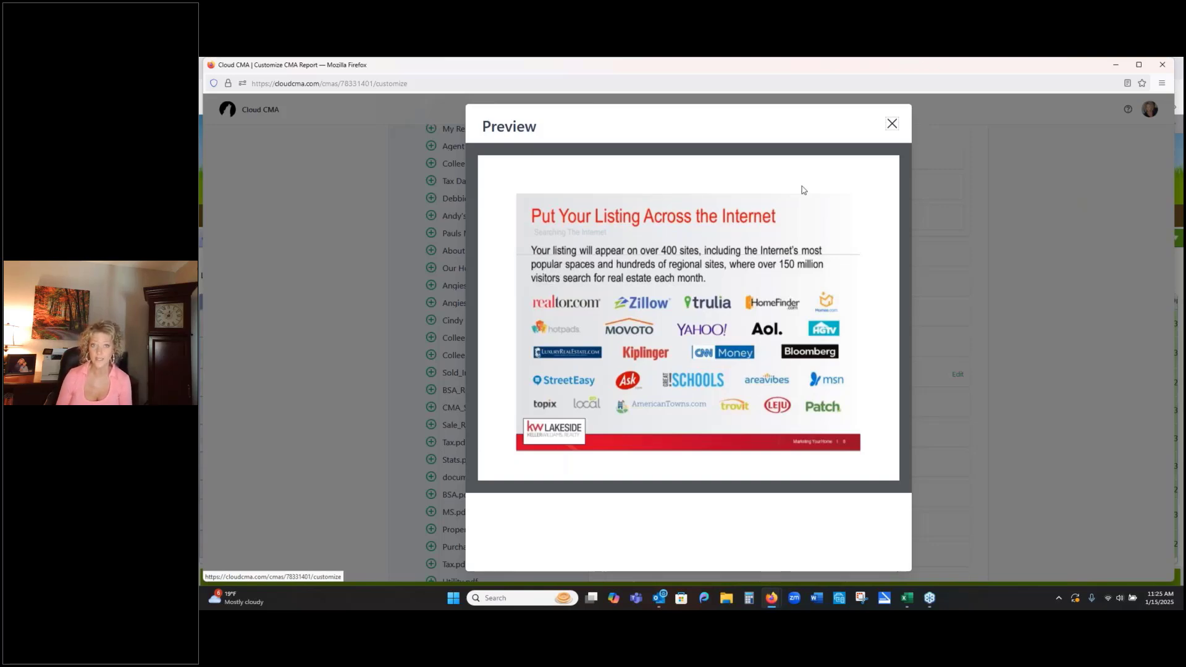
click(892, 125)
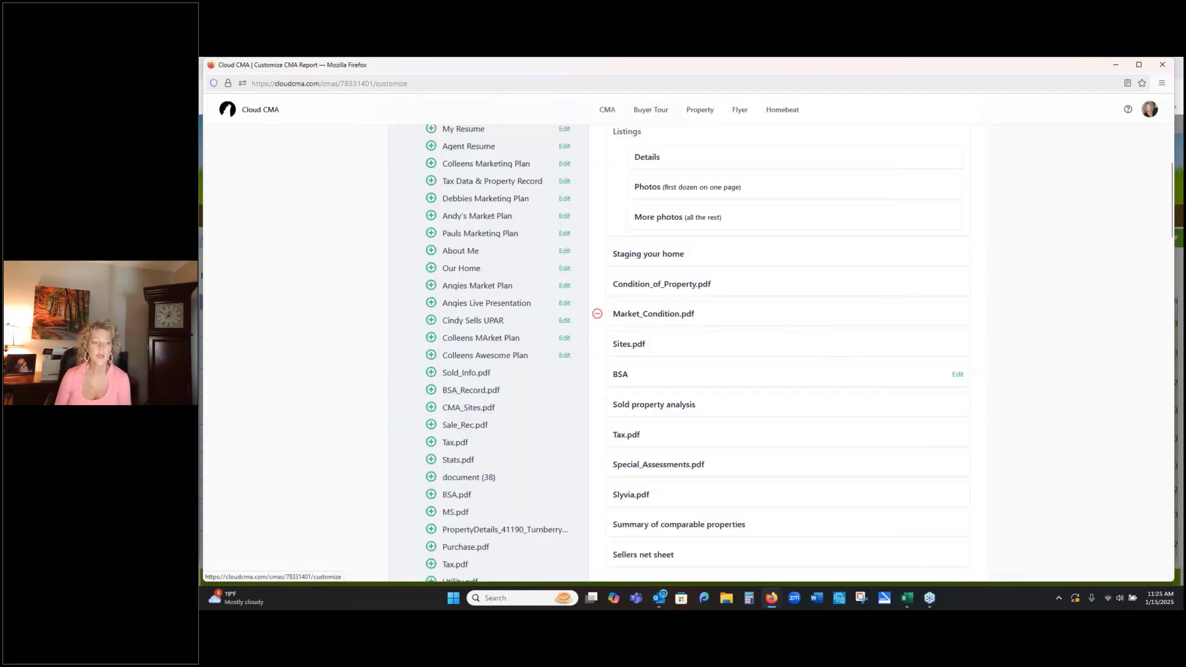
- Preview the report's Market_Condition.pdf page, close it, and open the preview of Condition_of_Property.pdf
click(668, 316)
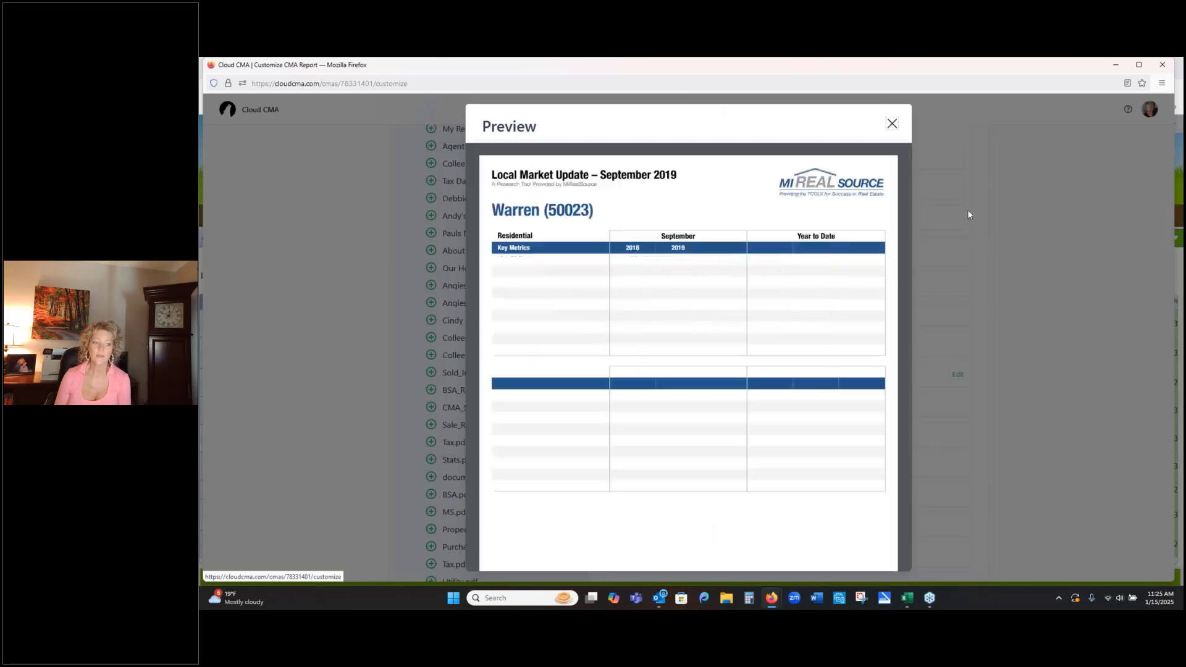
click(892, 124)
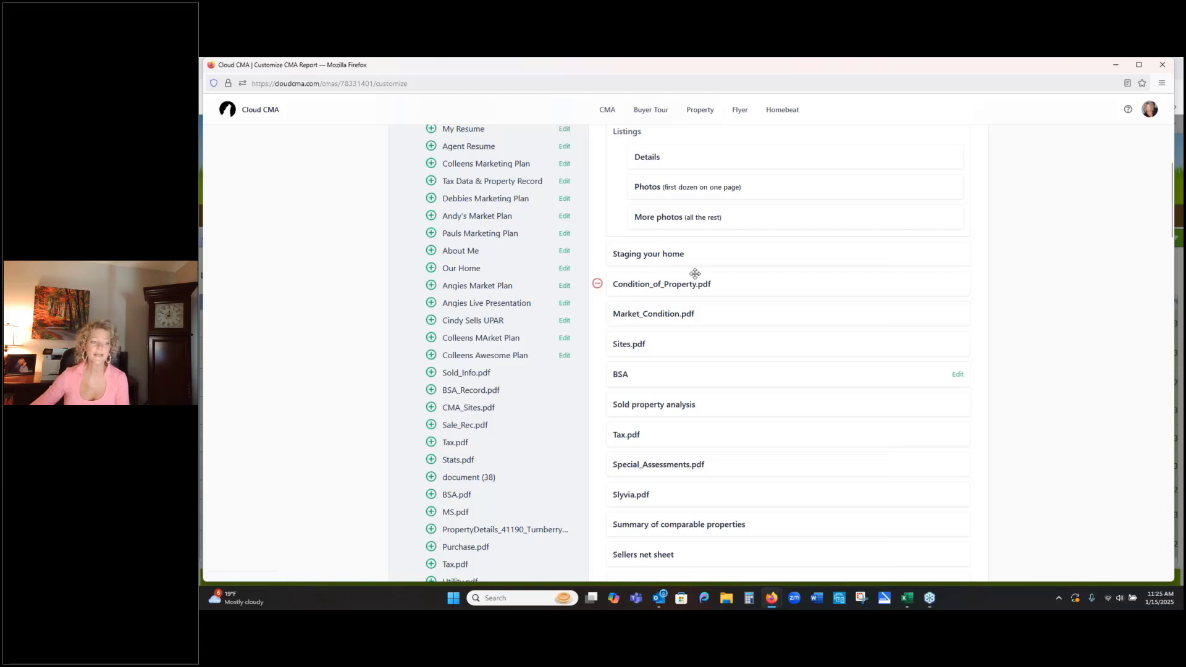
click(652, 288)
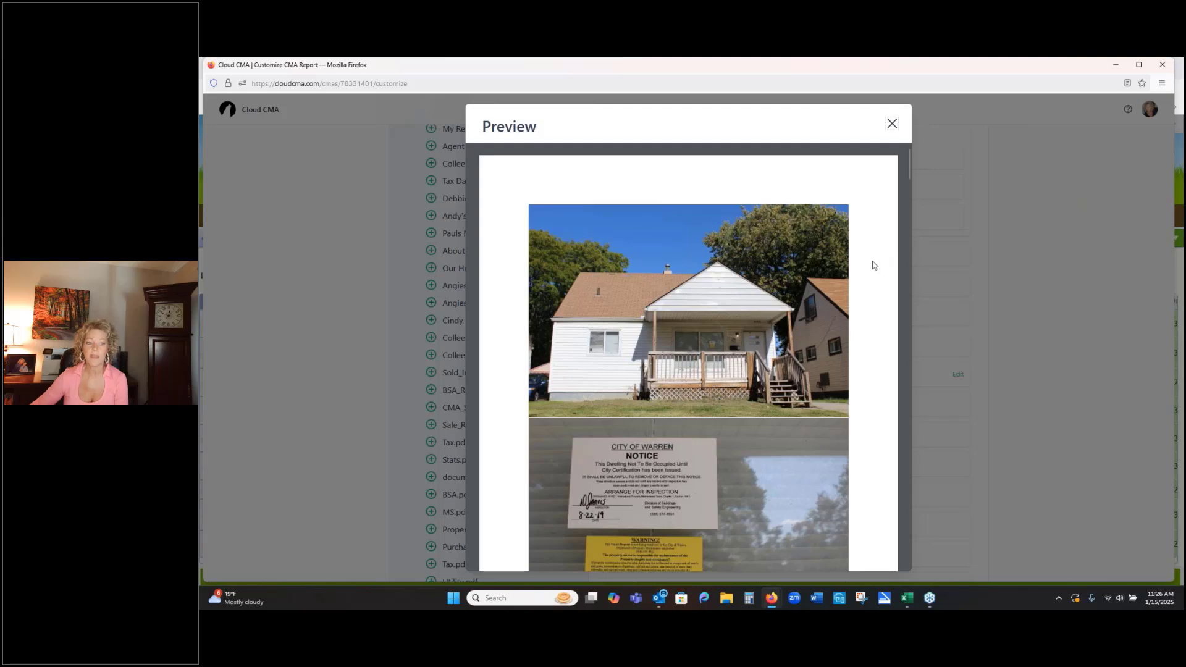
- Look through the house photos in the Condition_of_Property.pdf preview and close the preview
scroll(874, 267, down, 2)
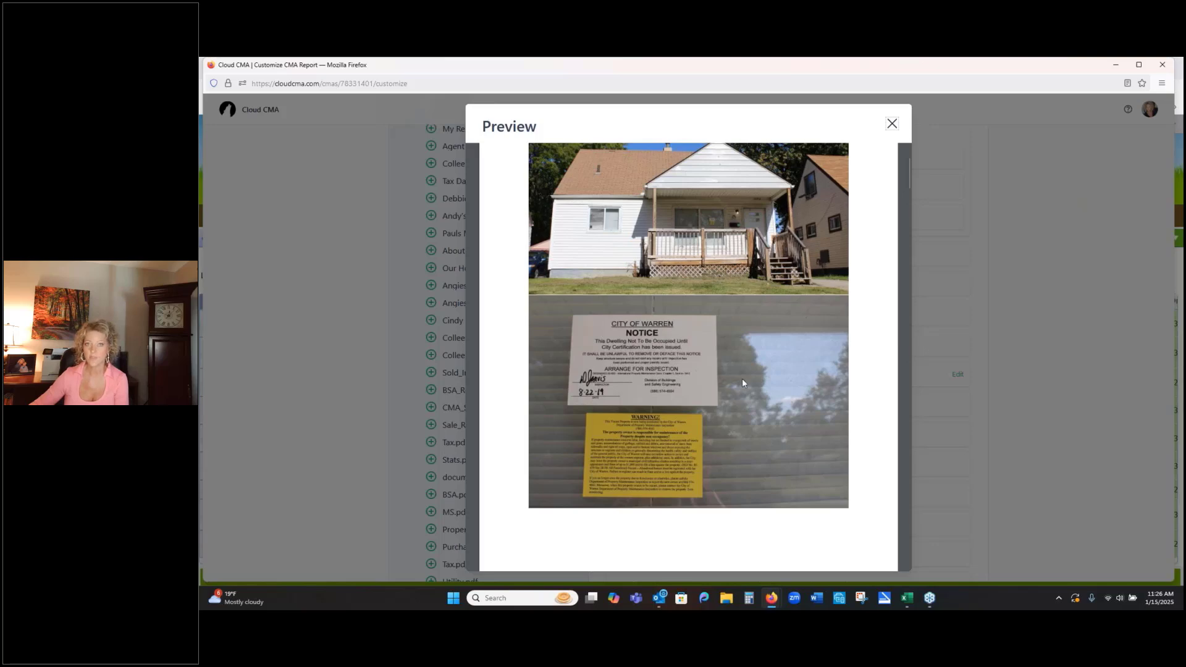
scroll(743, 378, down, 3)
scroll(741, 375, down, 3)
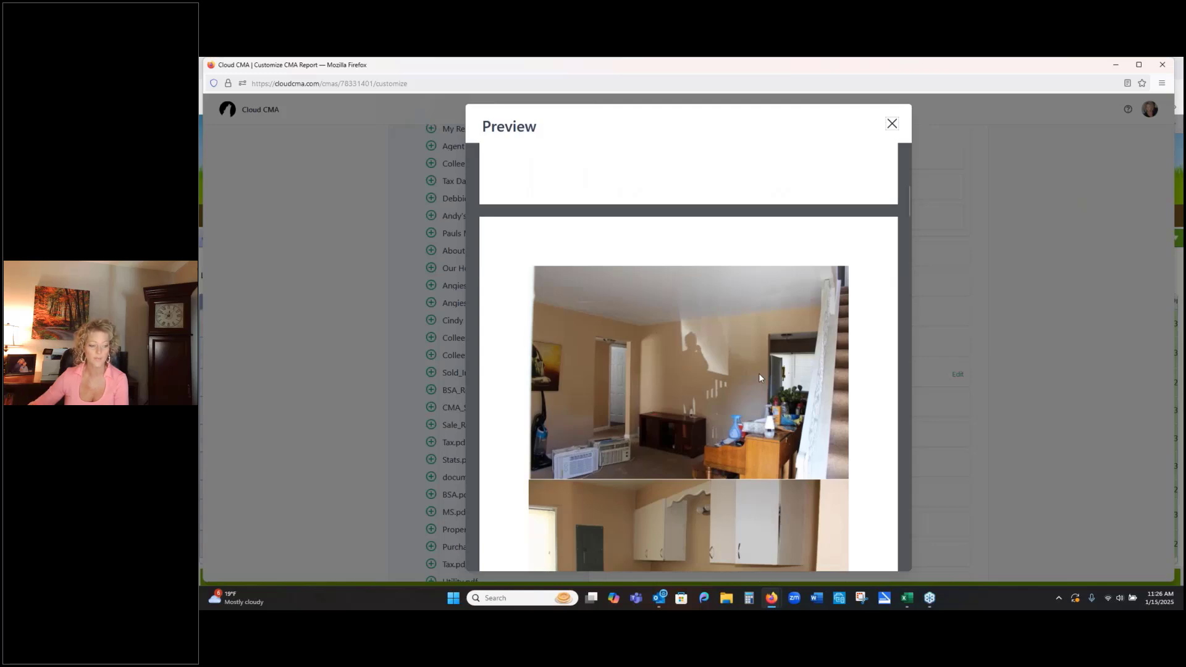
scroll(759, 378, down, 2)
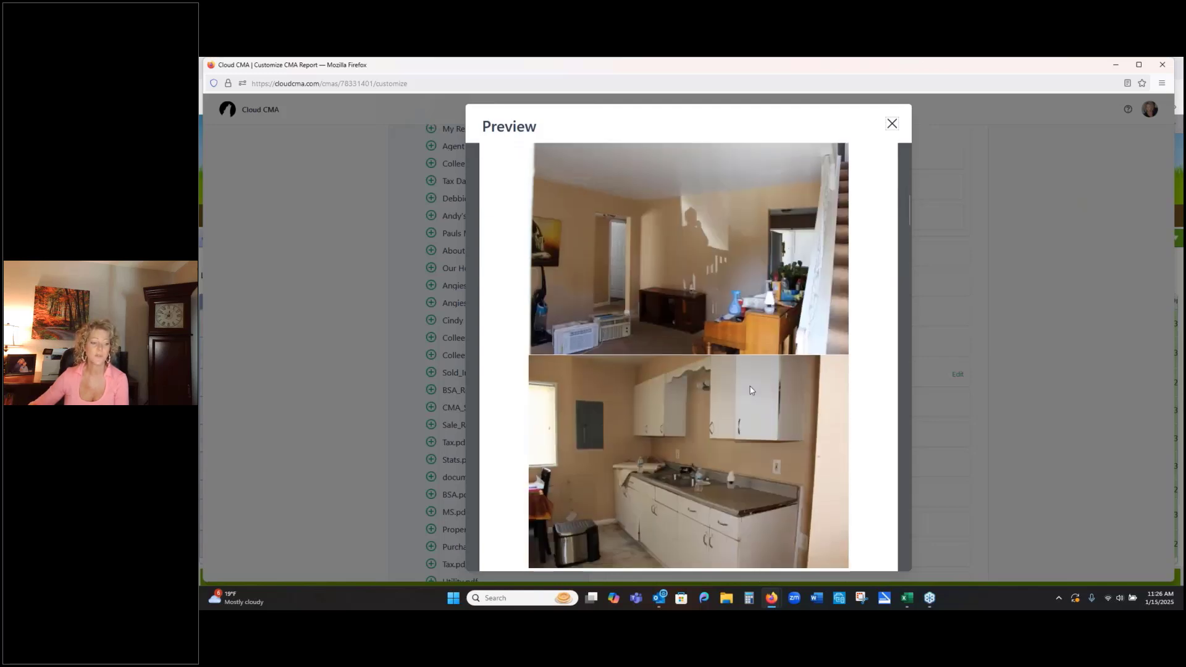
scroll(751, 390, down, 1)
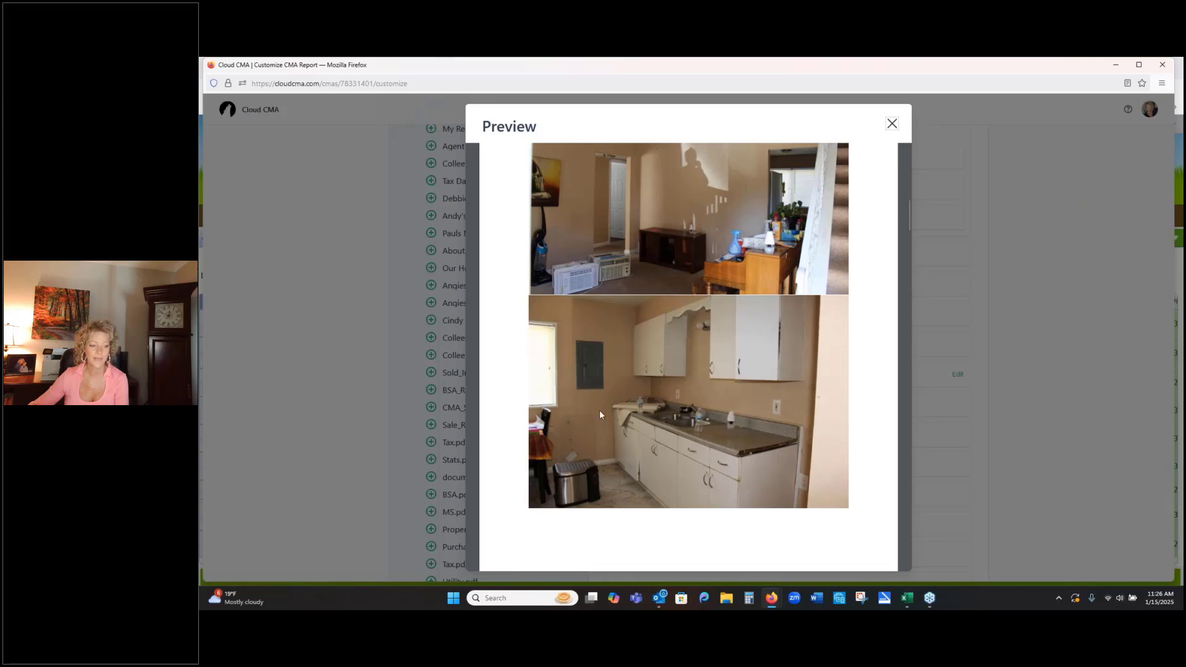
scroll(612, 460, down, 6)
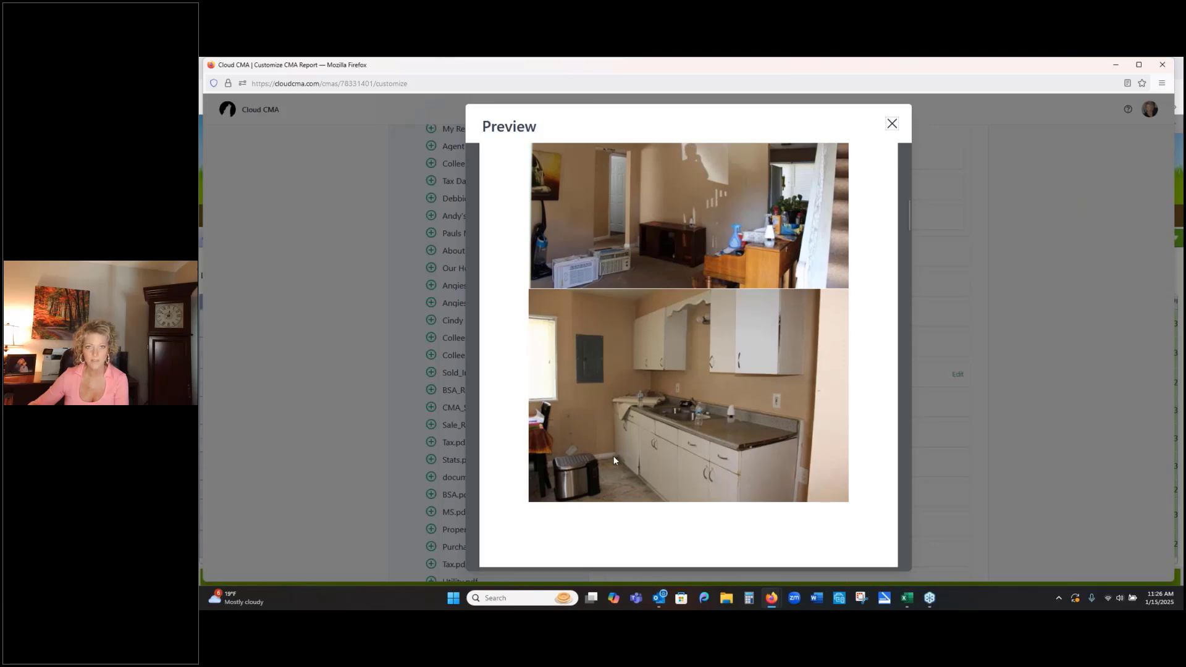
scroll(656, 418, down, 4)
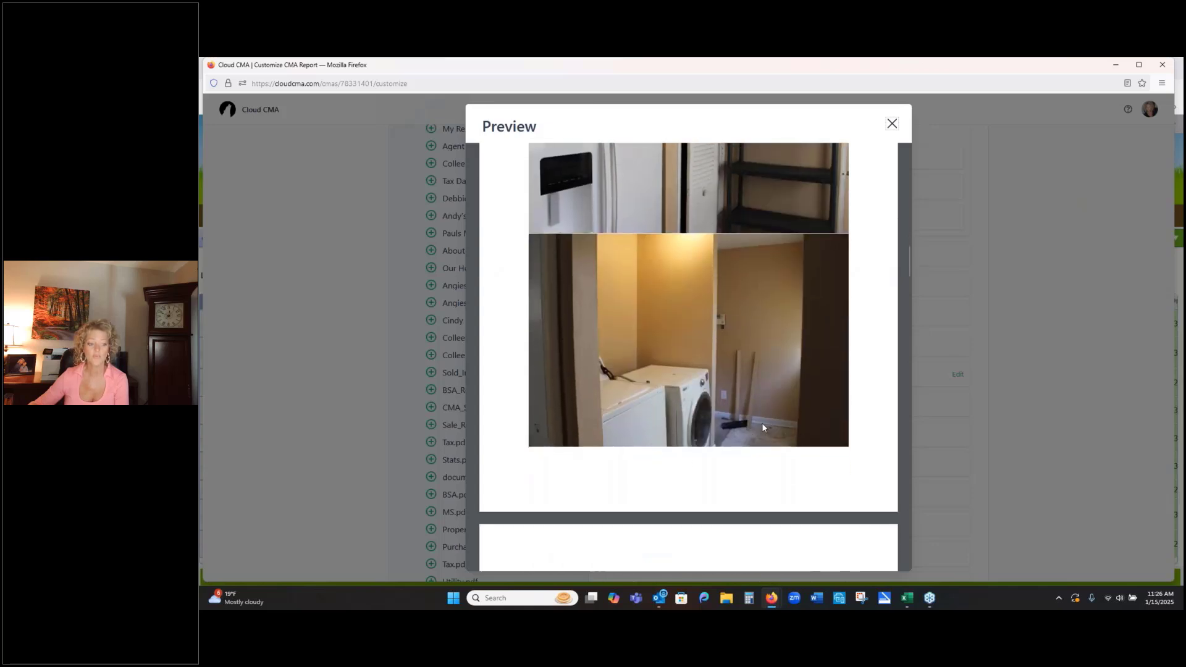
scroll(772, 396, down, 4)
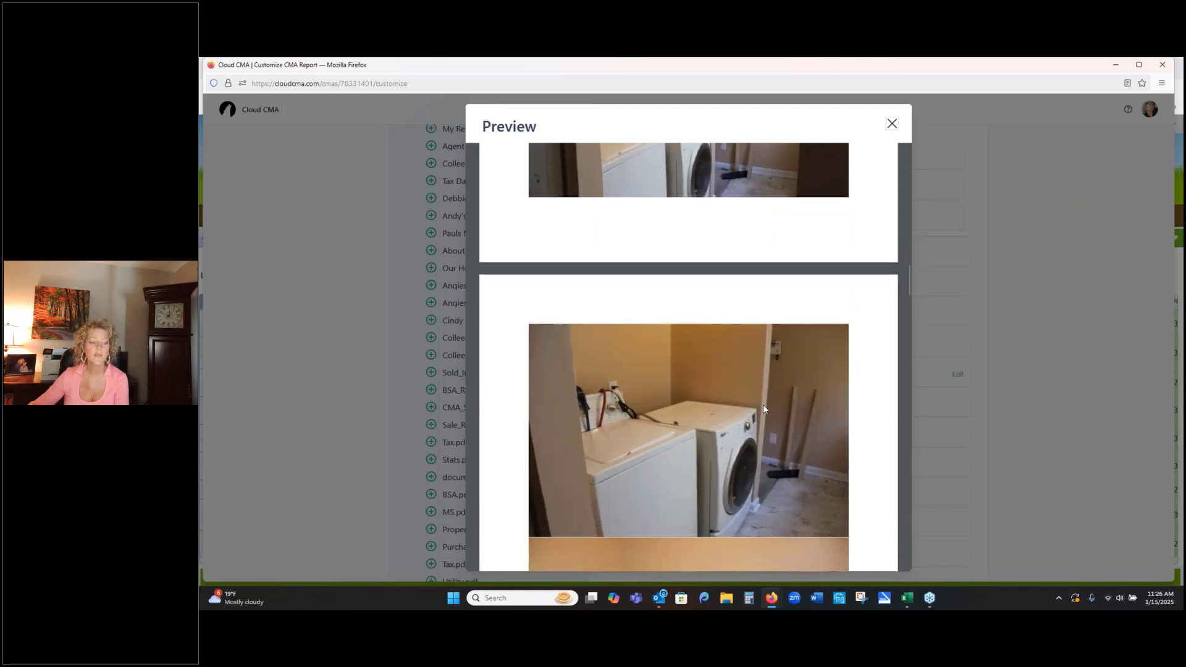
scroll(762, 404, down, 8)
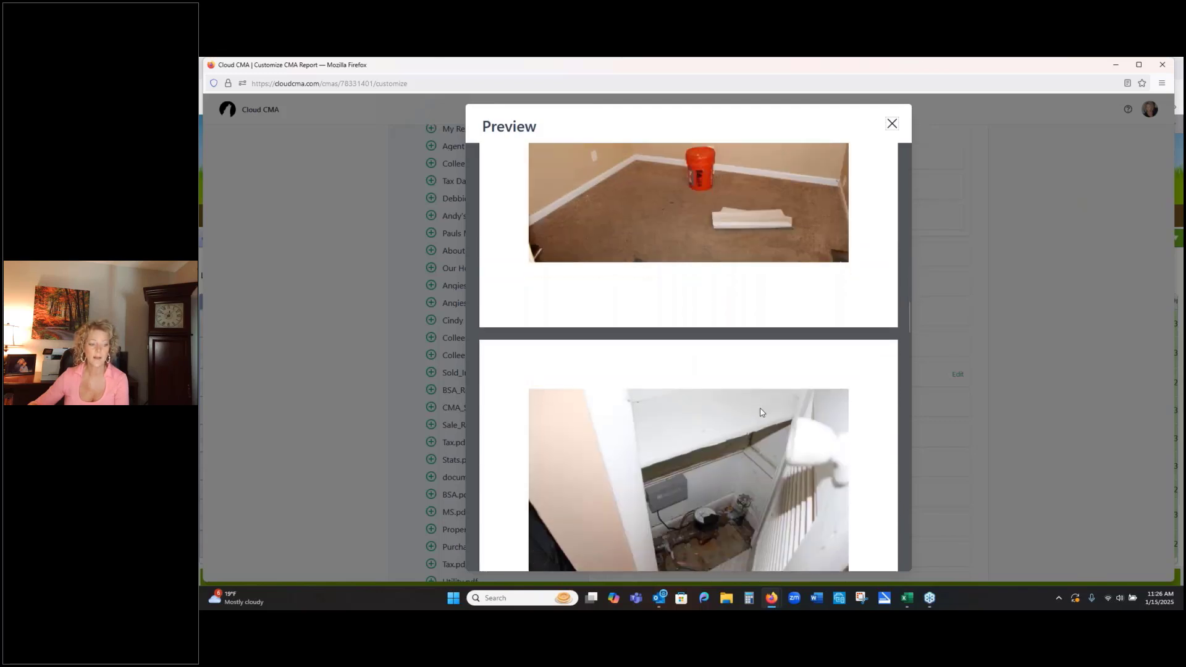
scroll(761, 412, down, 10)
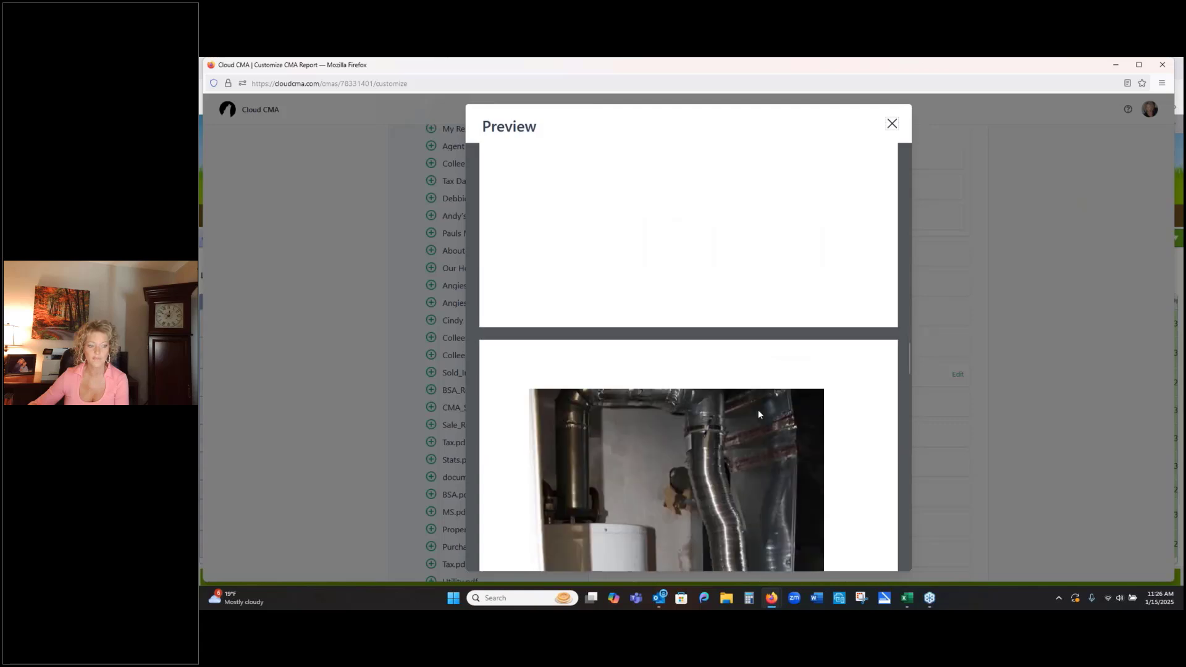
scroll(758, 413, down, 10)
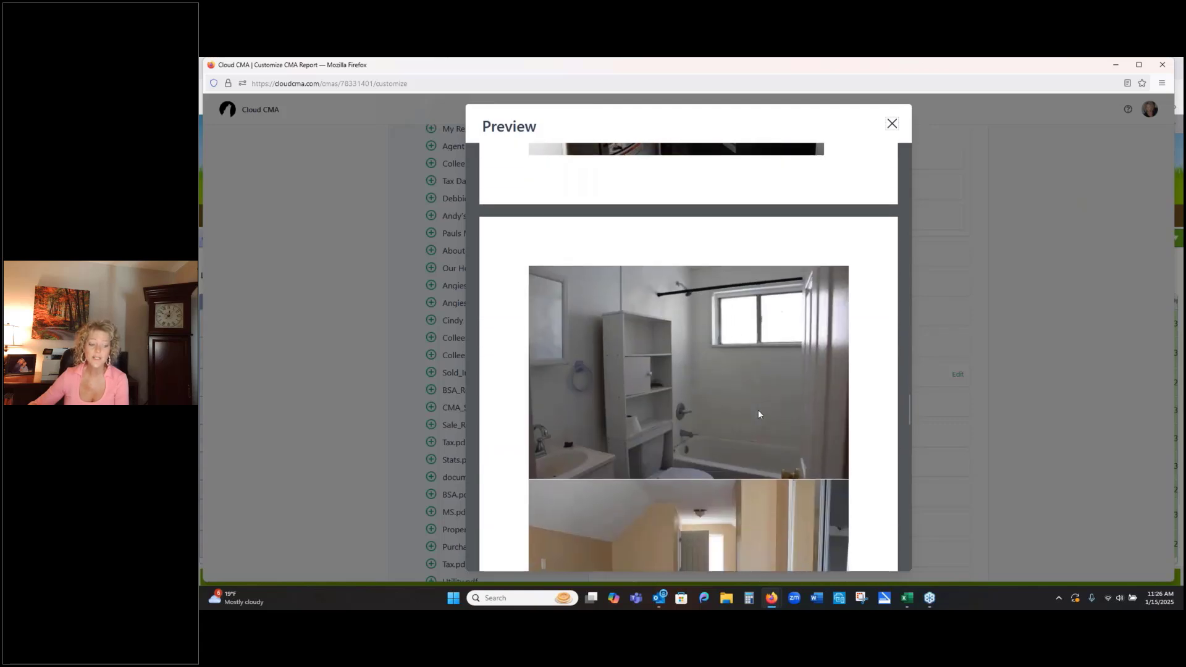
scroll(759, 414, down, 2)
scroll(768, 405, down, 2)
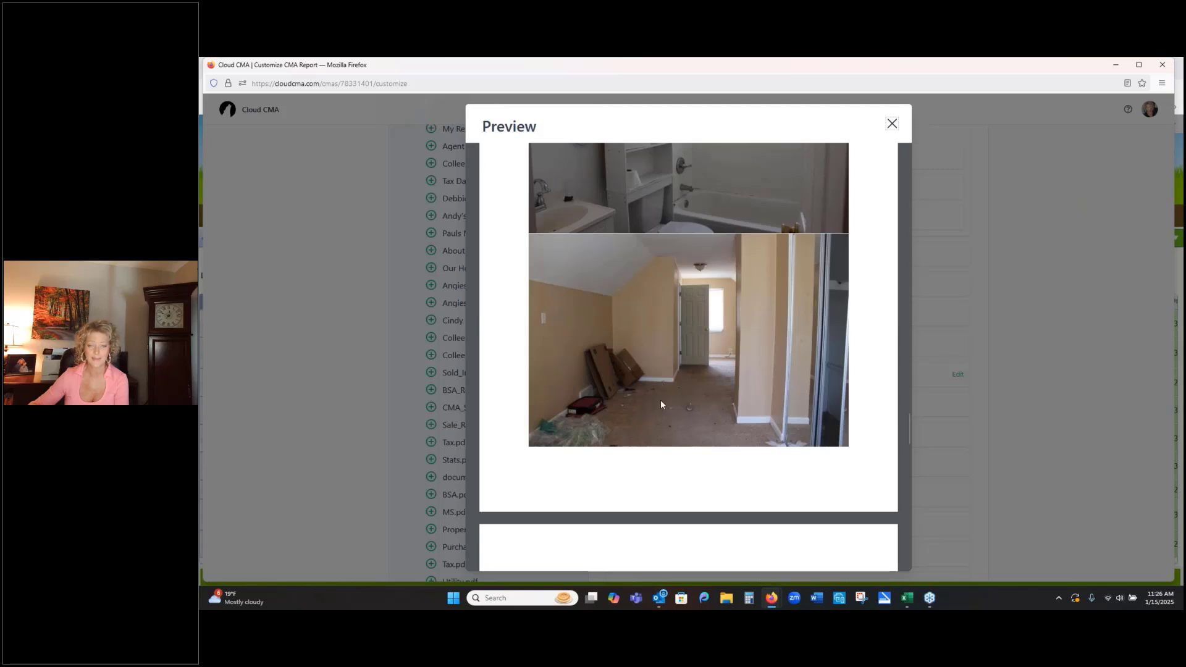
scroll(710, 352, down, 2)
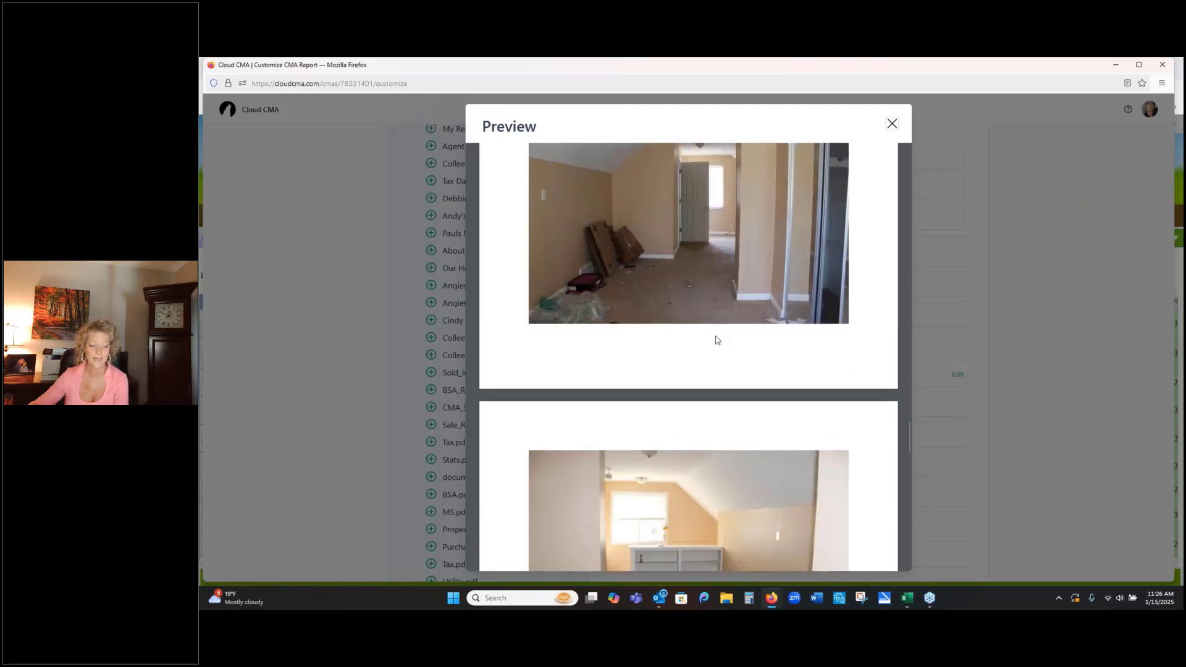
scroll(797, 222, down, 1)
click(892, 123)
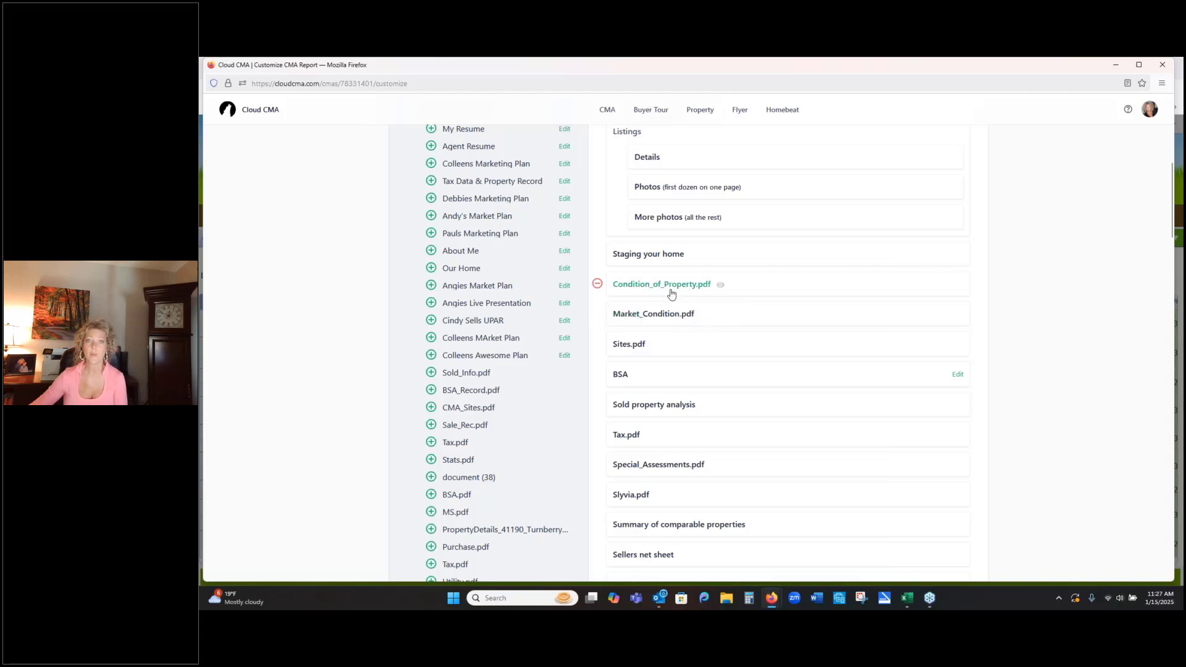
- Review the order of the report's pages, then collapse and reopen the Custom Pages group
scroll(673, 292, down, 3)
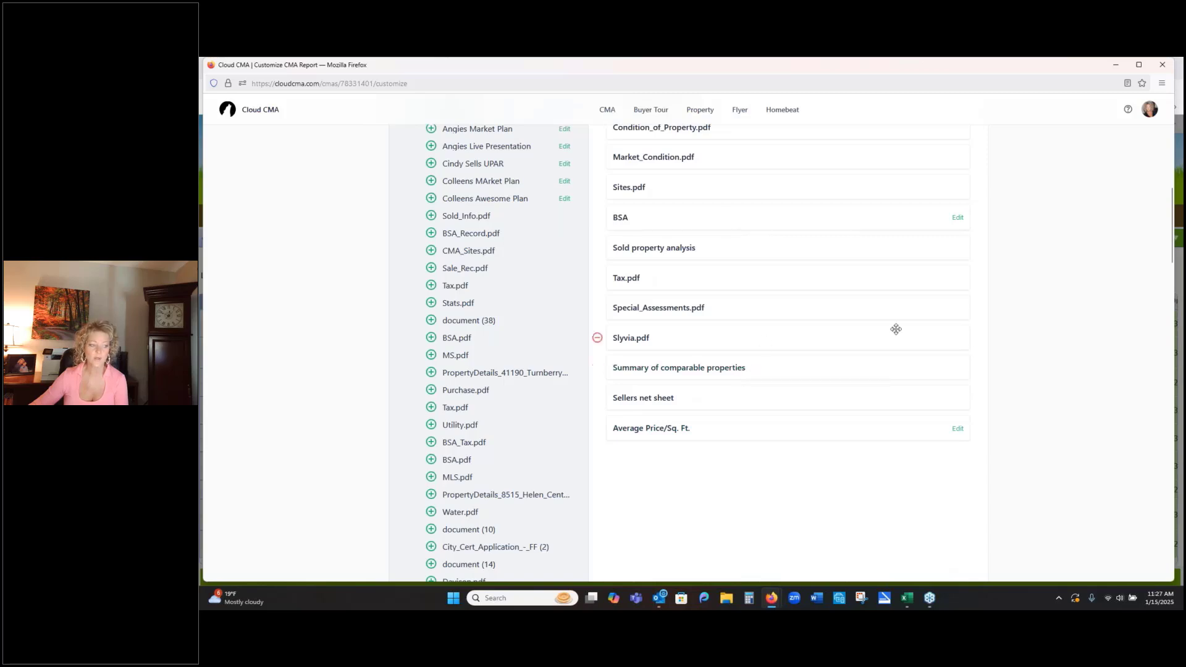
scroll(731, 245, up, 3)
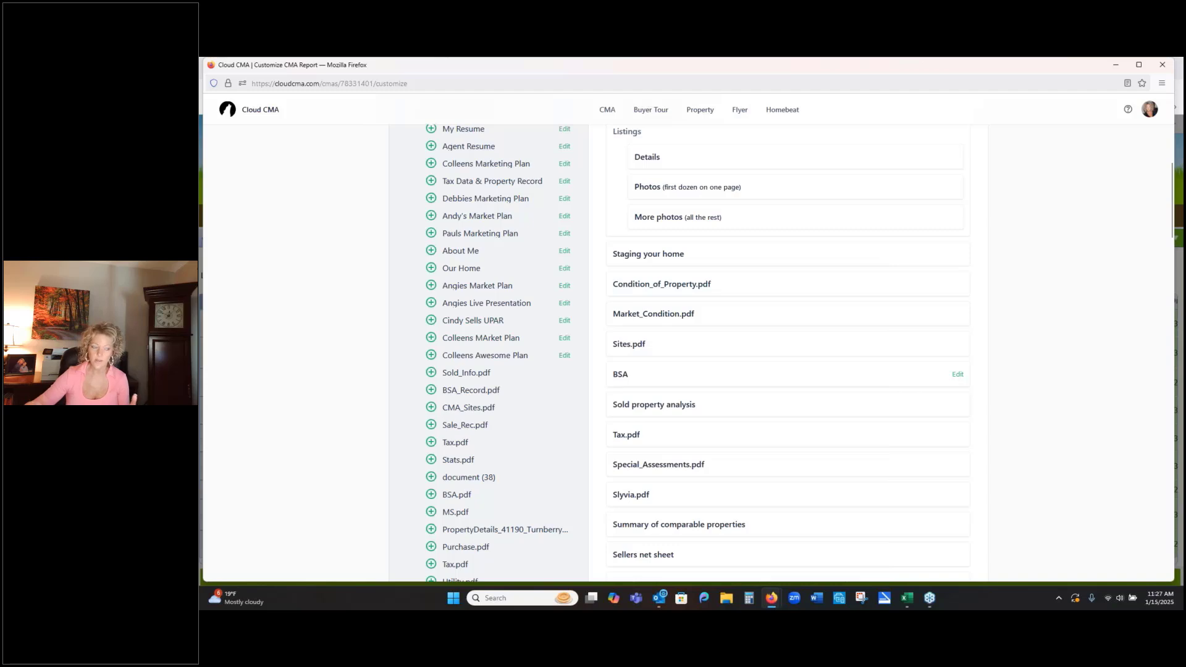
scroll(599, 225, up, 3)
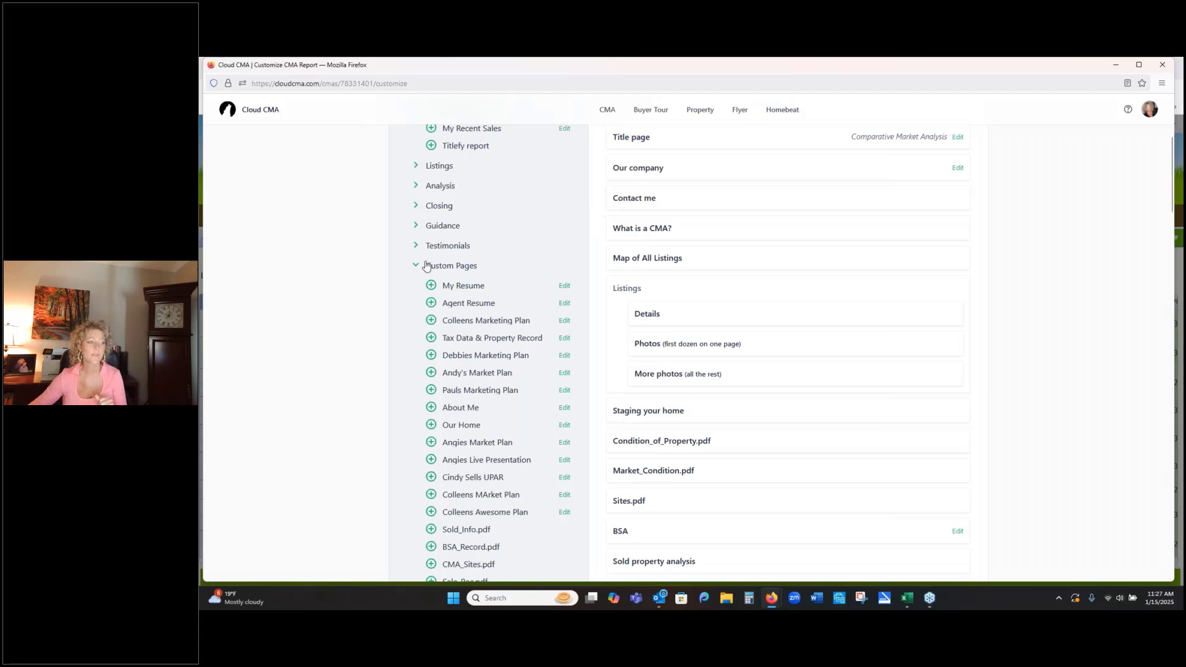
click(449, 264)
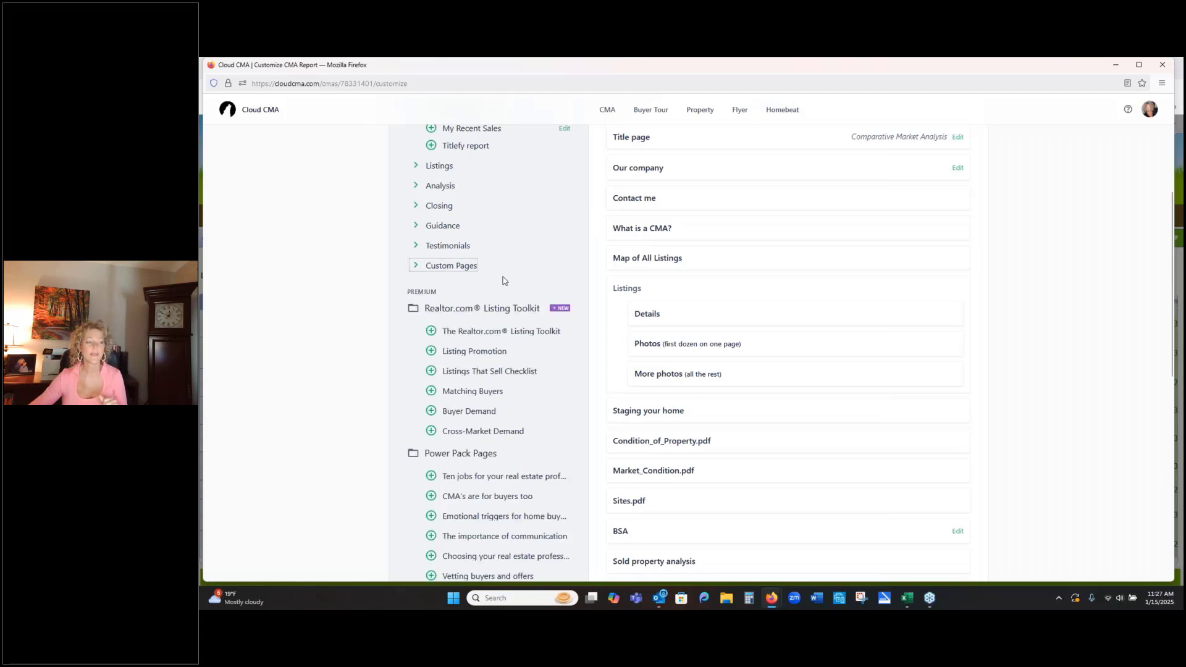
click(417, 266)
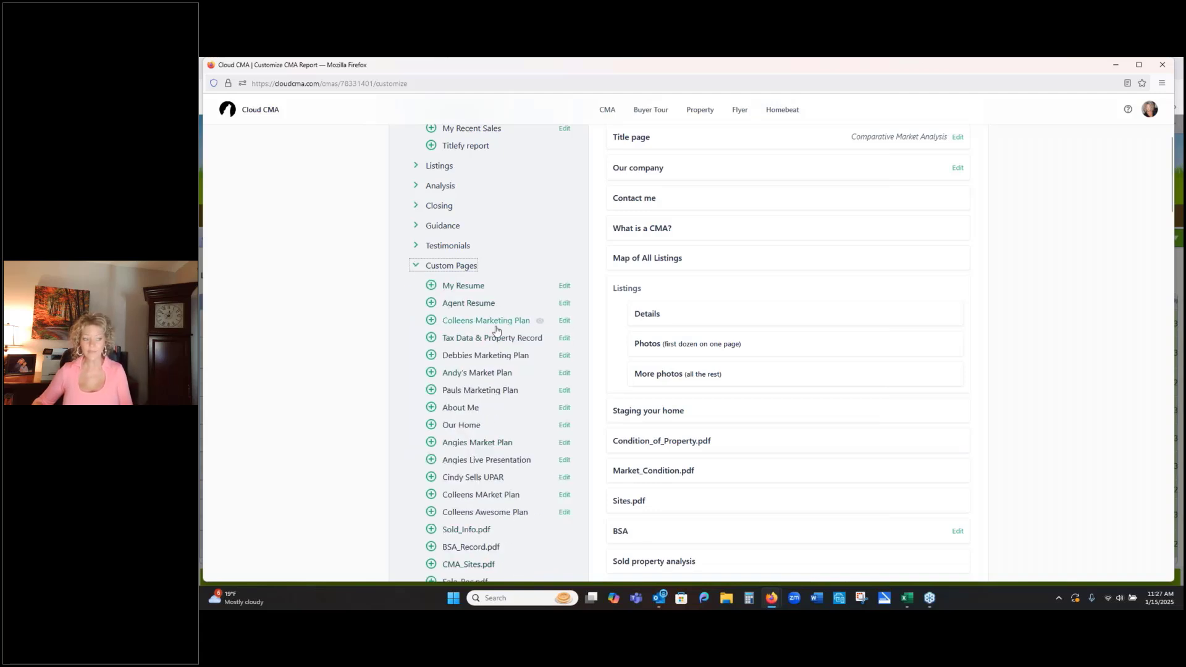
- Add the Our Home custom page to the report and remove it again
click(431, 425)
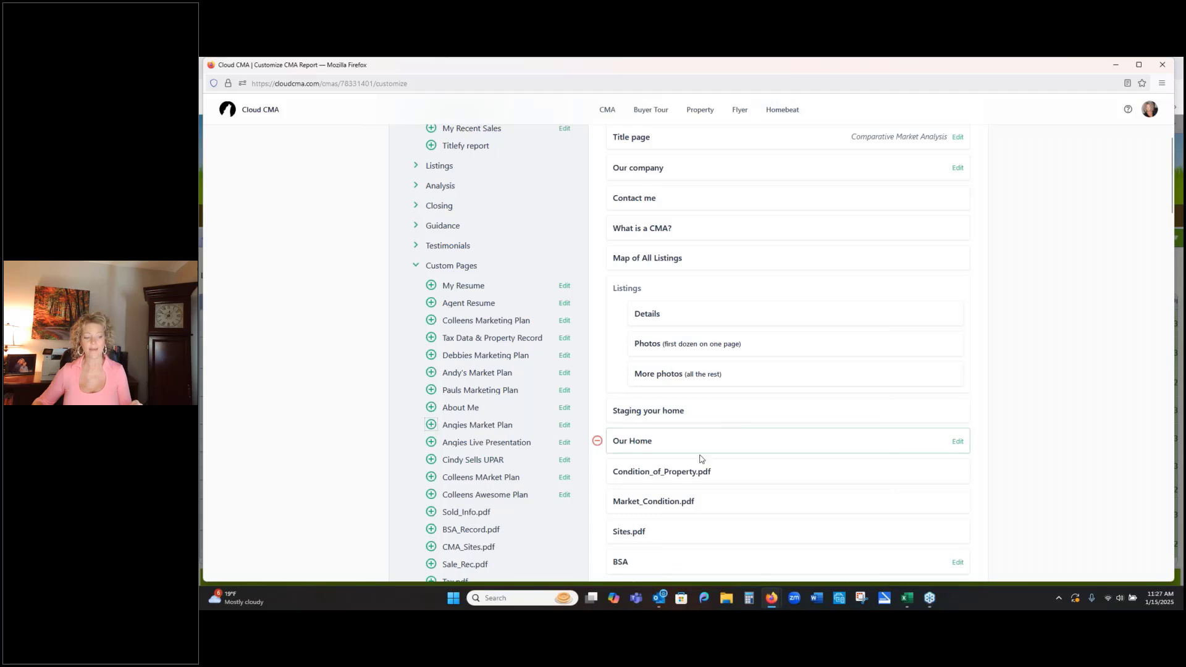
mouse_move(707, 445)
mouse_down()
mouse_move(713, 412)
mouse_move(712, 443)
mouse_up()
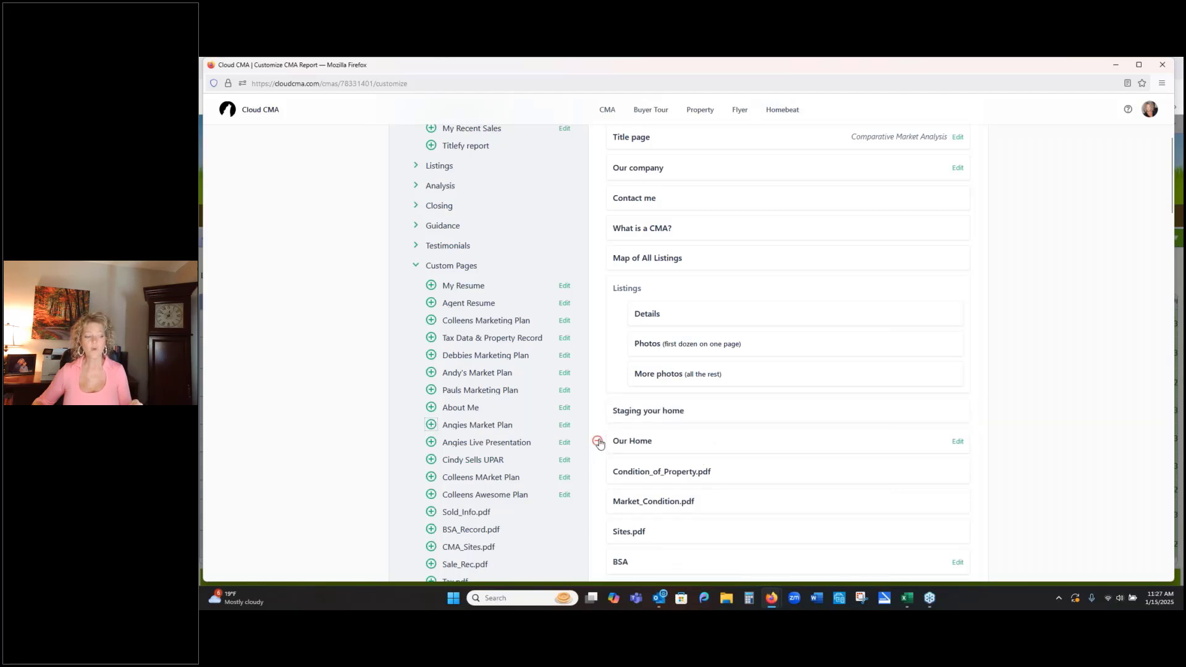
click(597, 441)
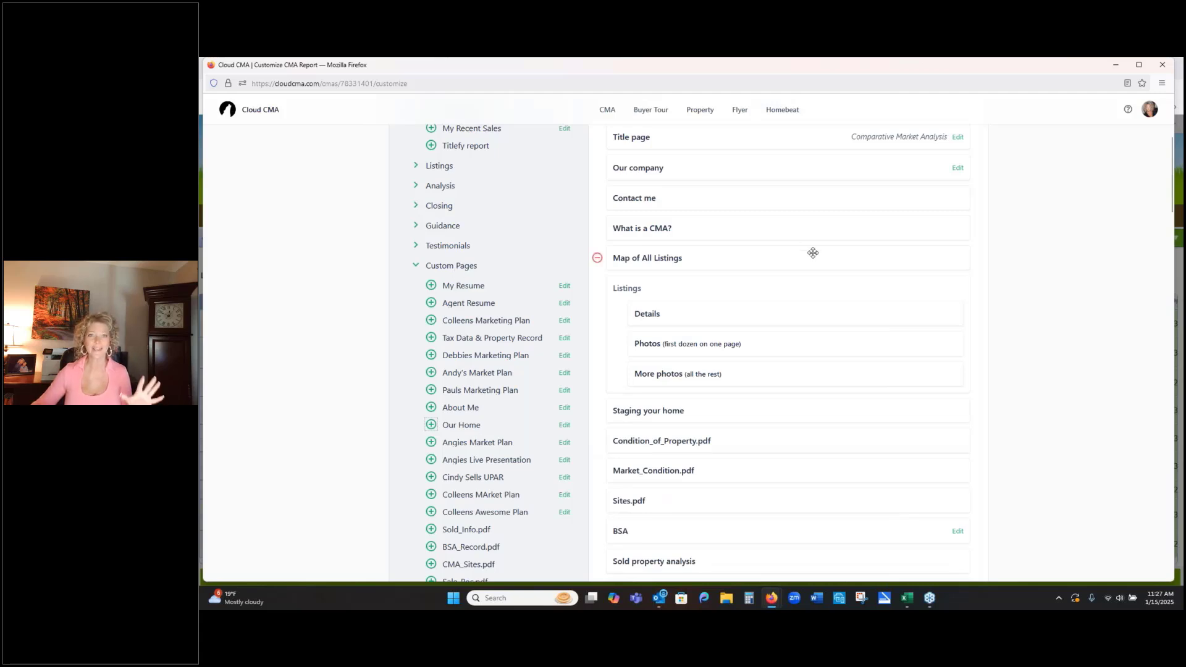
- Apply the Modern Dark Red theme and the Photo with max data layout to the report
scroll(834, 392, up, 4)
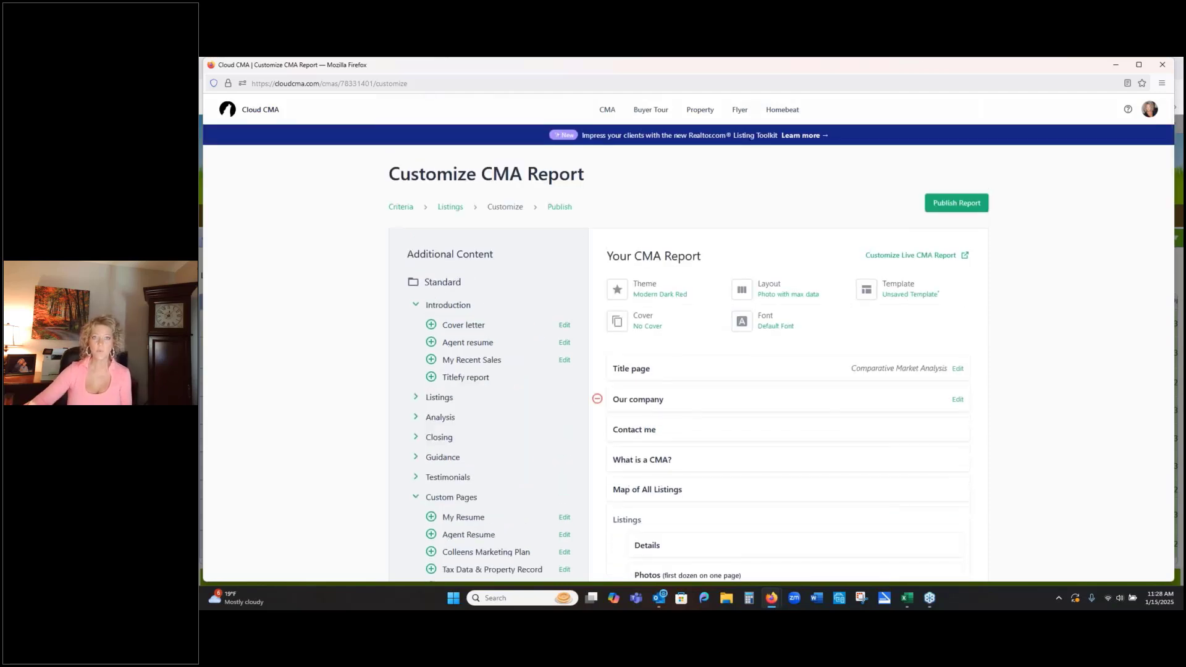
click(663, 296)
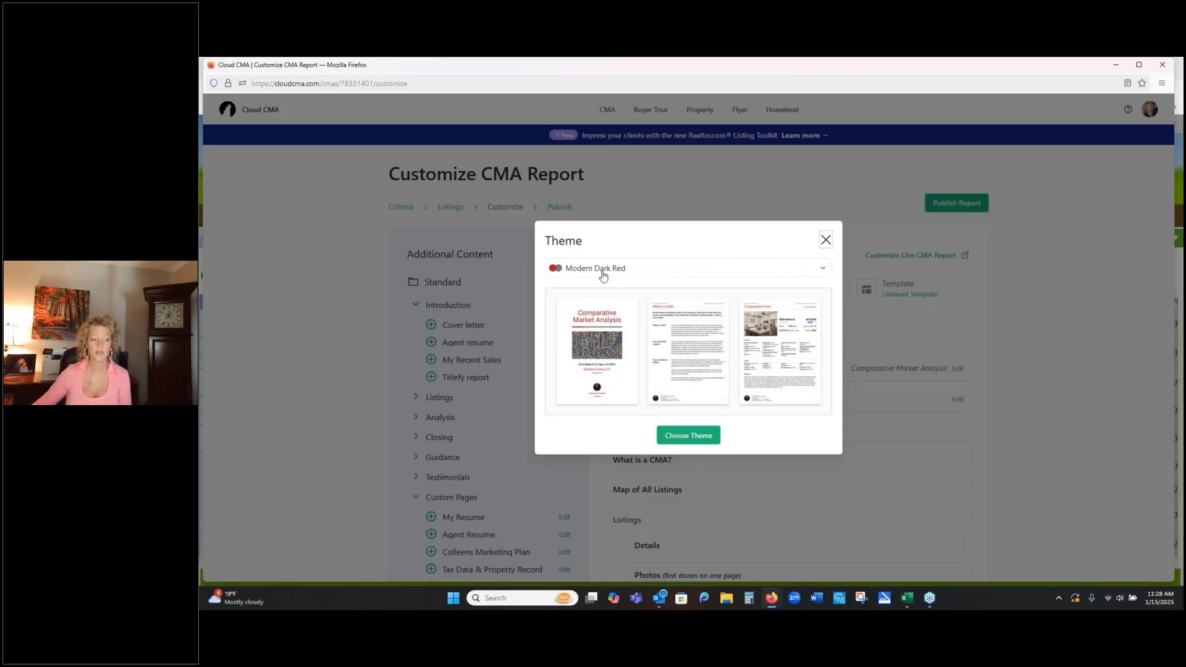
click(704, 439)
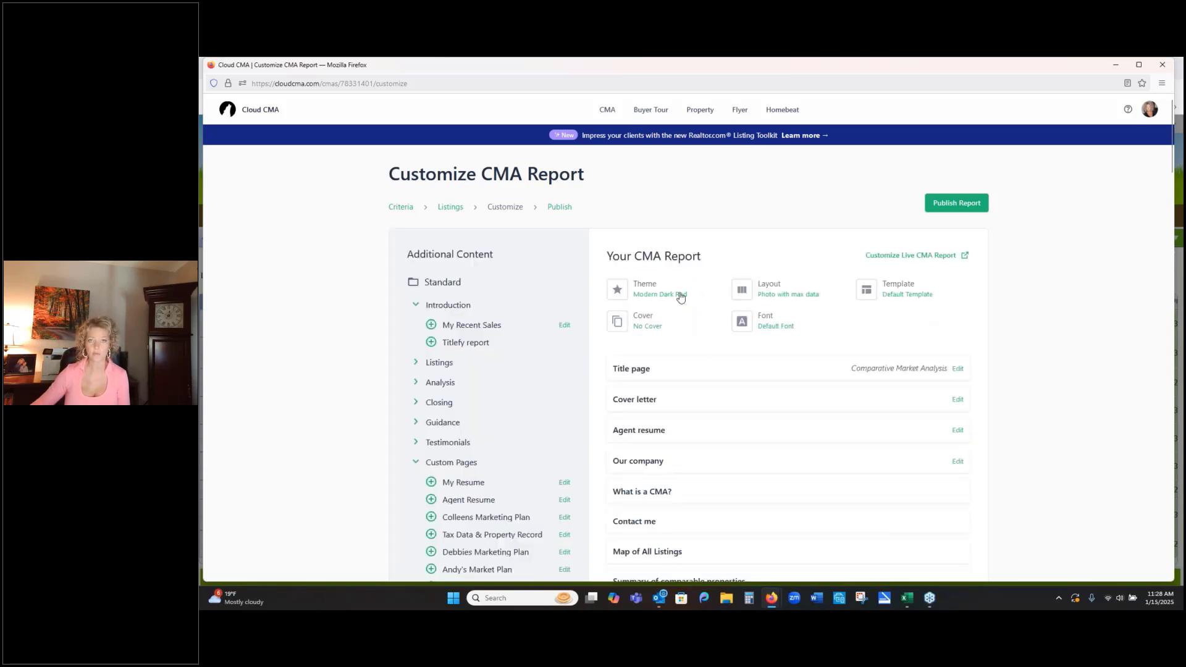
click(788, 298)
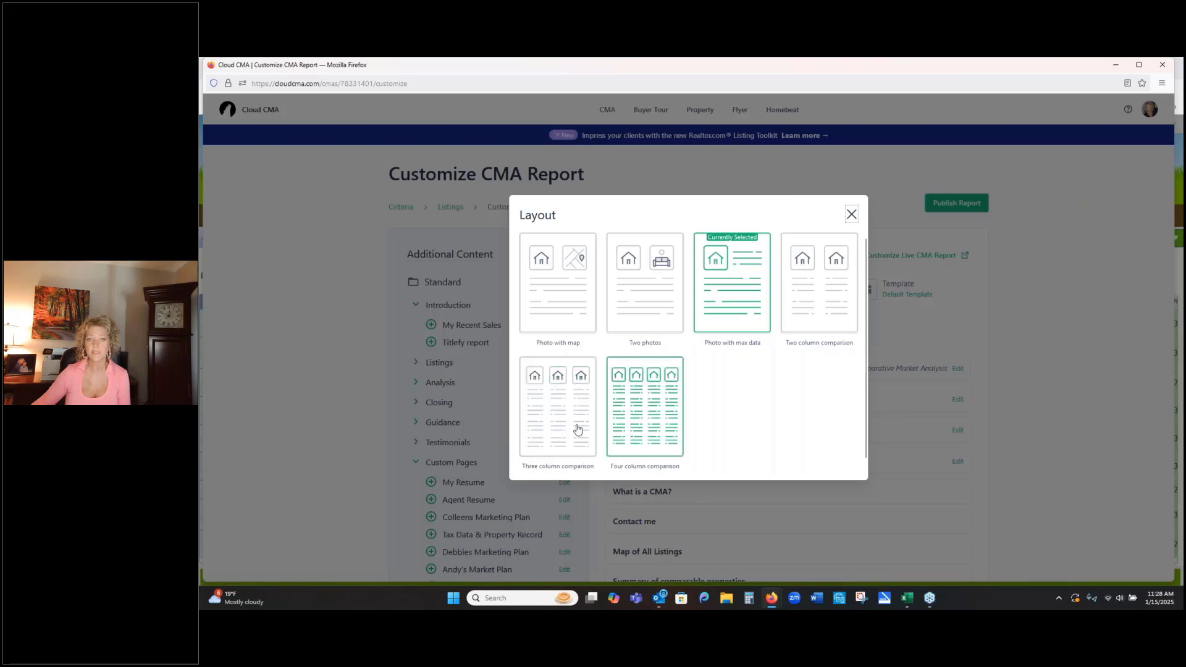
click(754, 291)
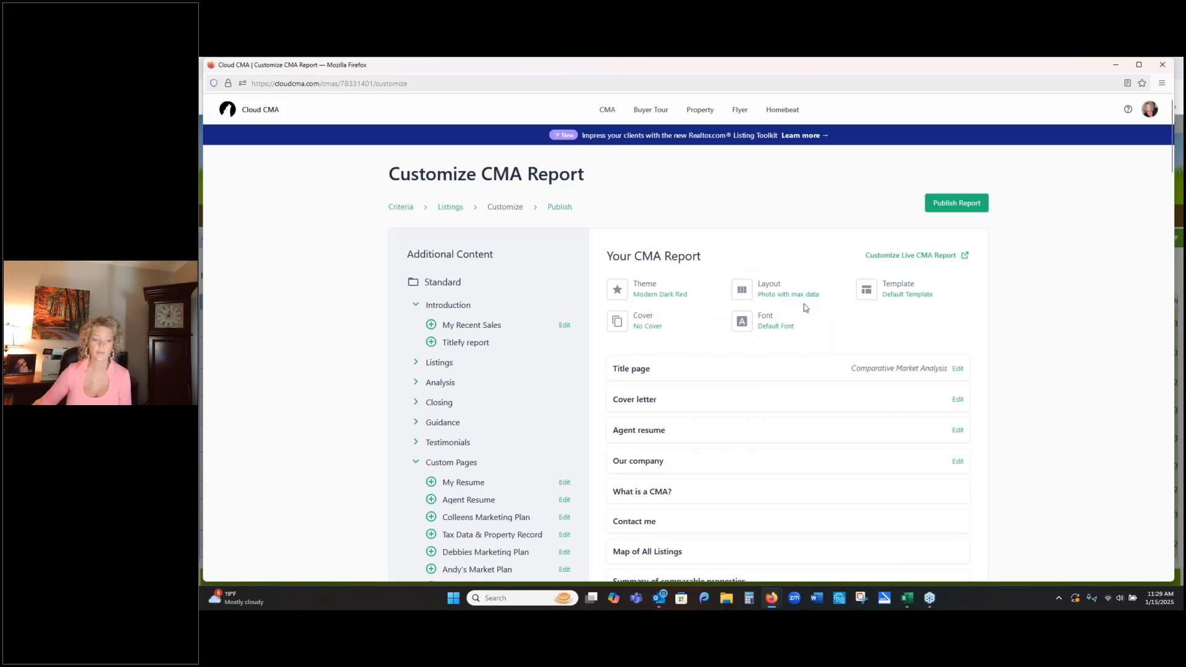
- Start saving the page set as a template under a person's name, then view the built-in templates and close the dialog without saving
click(901, 297)
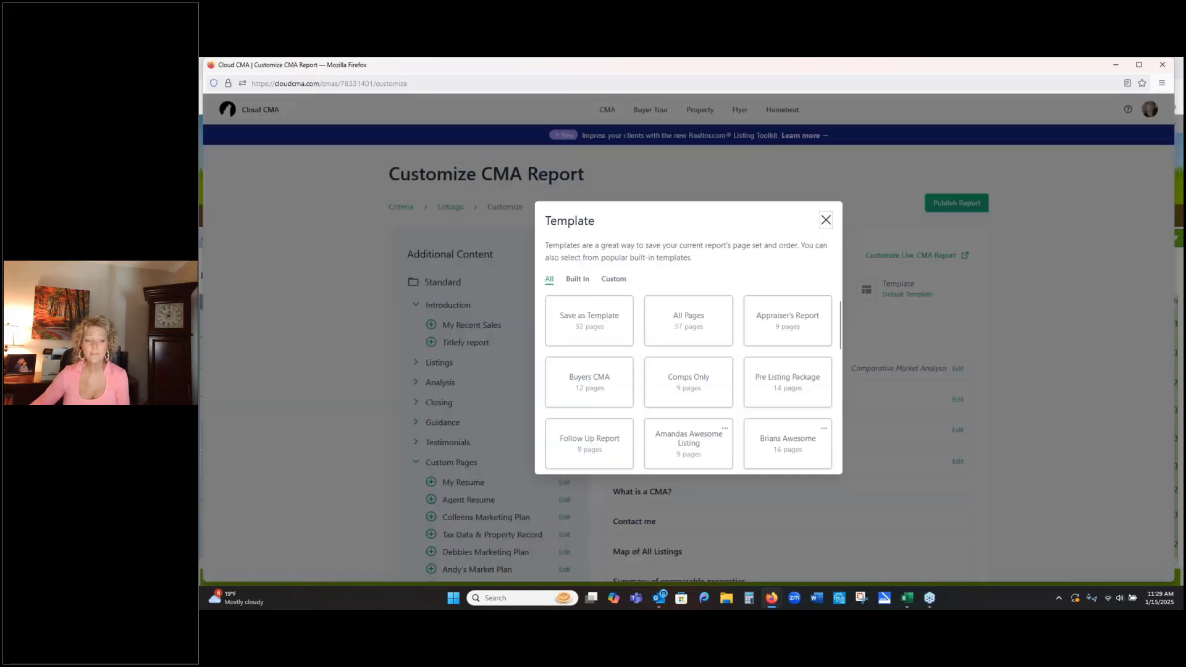
click(594, 318)
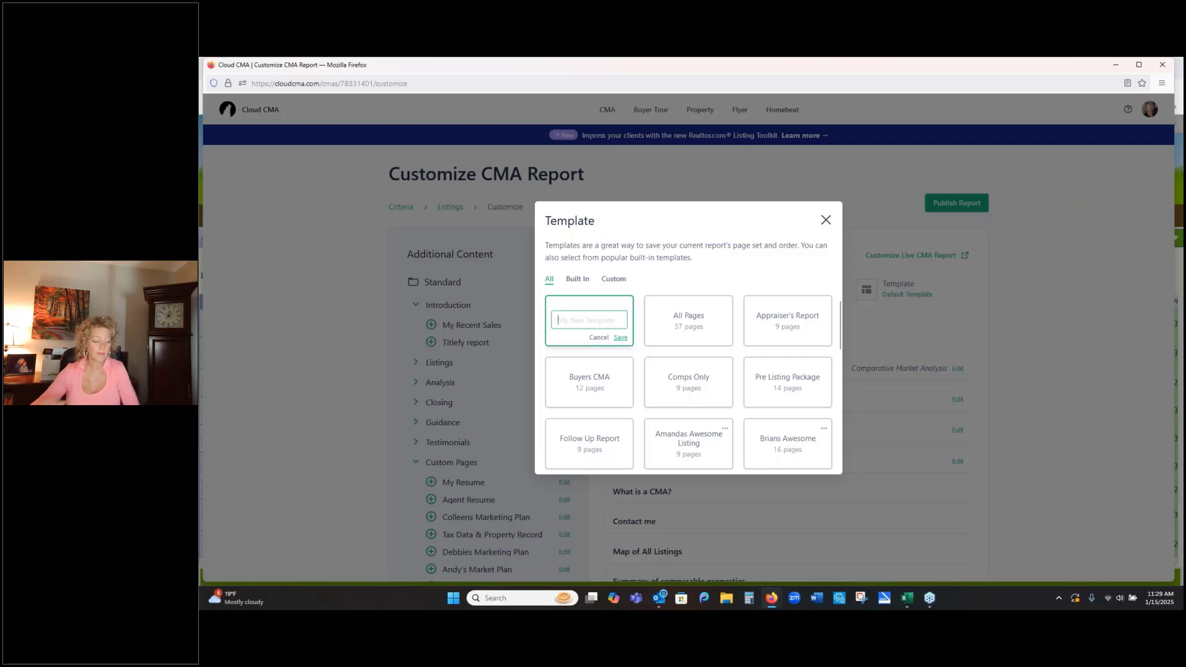
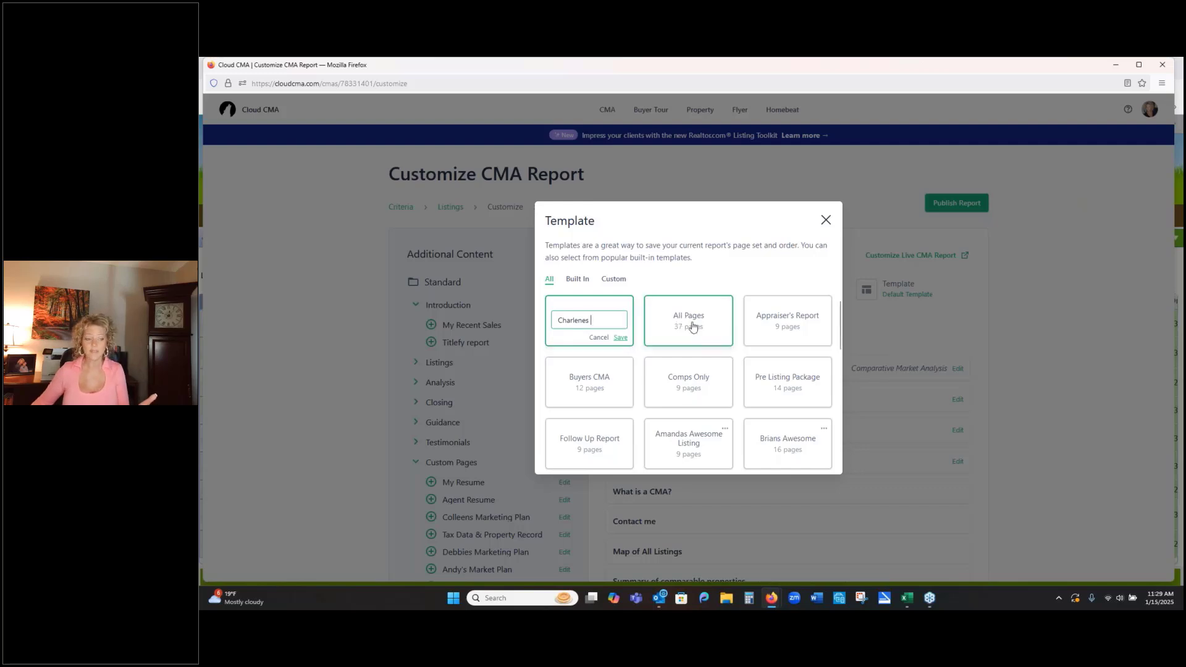
click(577, 278)
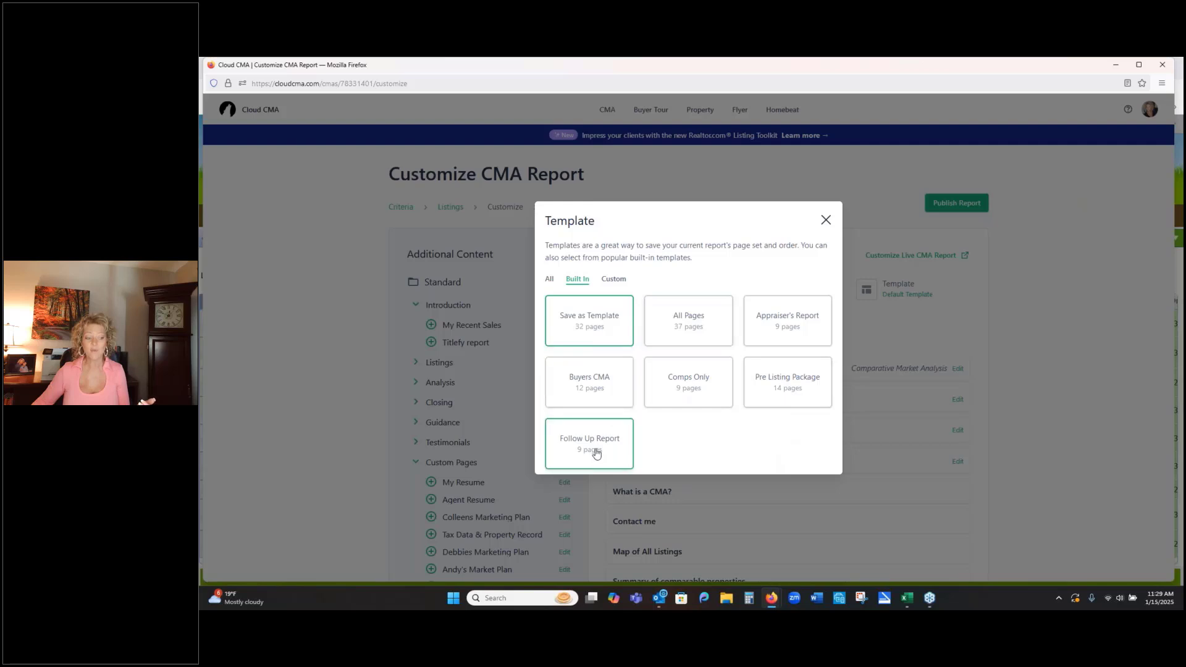
click(825, 221)
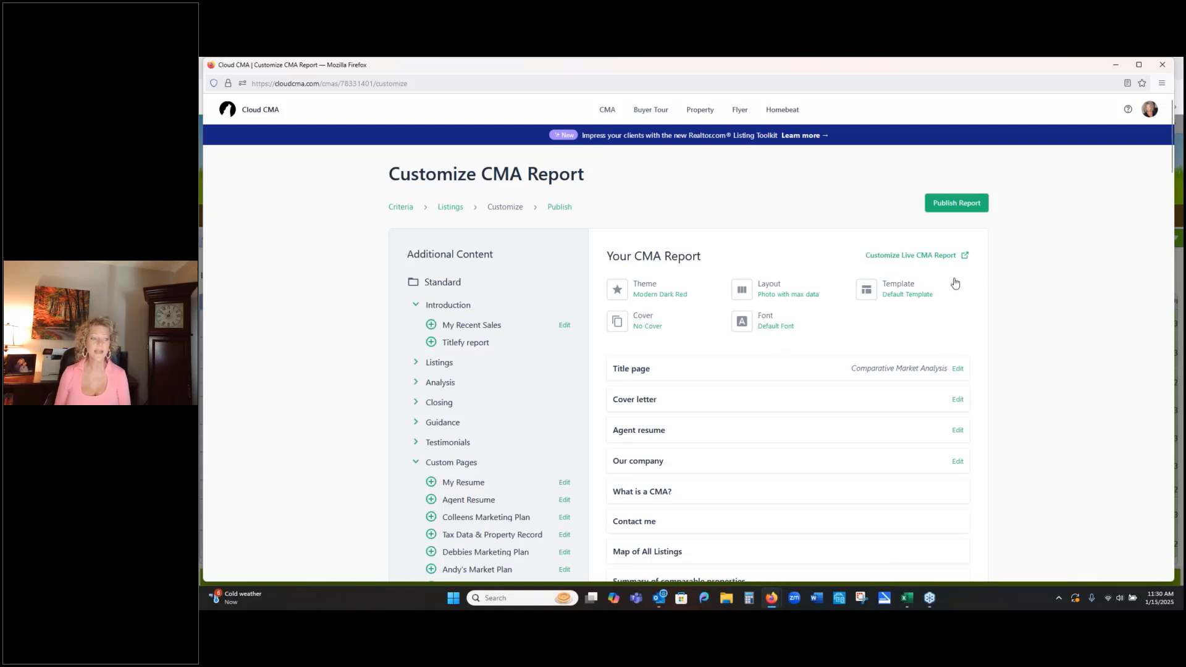
- Publish the report and open the PDF of the newest report in the CMA Reports list
click(961, 210)
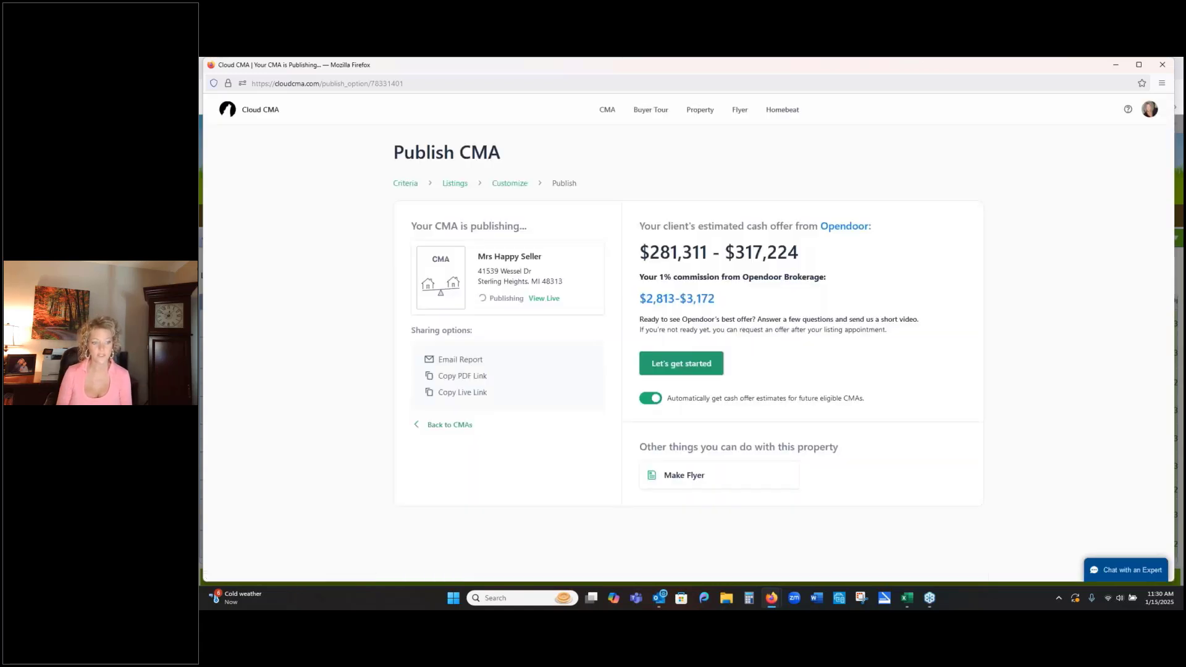
click(605, 114)
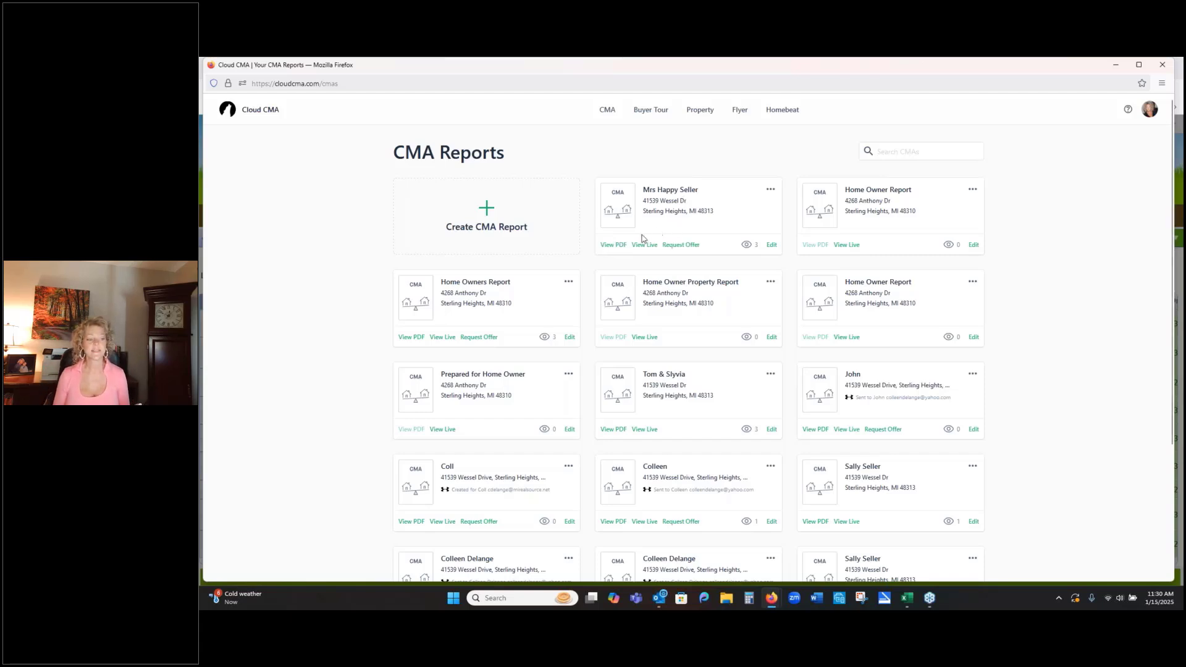
click(606, 247)
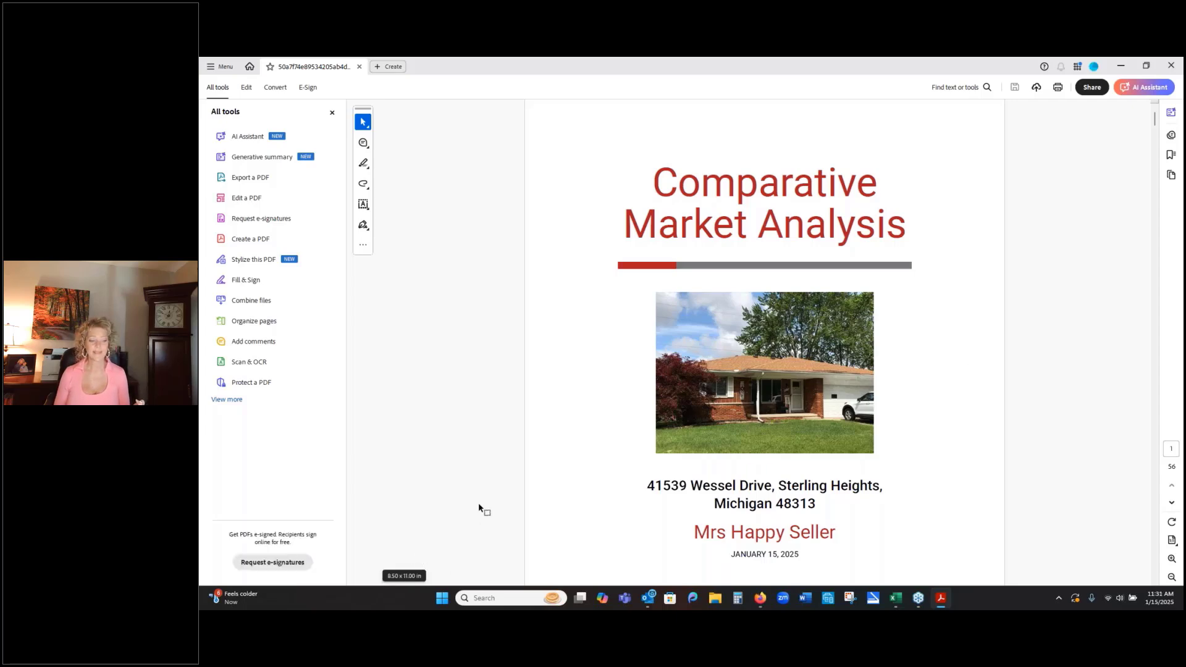
- Look through the report PDF from the cover to the Contact Me page, then close the PDF and its blank browser page
scroll(478, 505, down, 1)
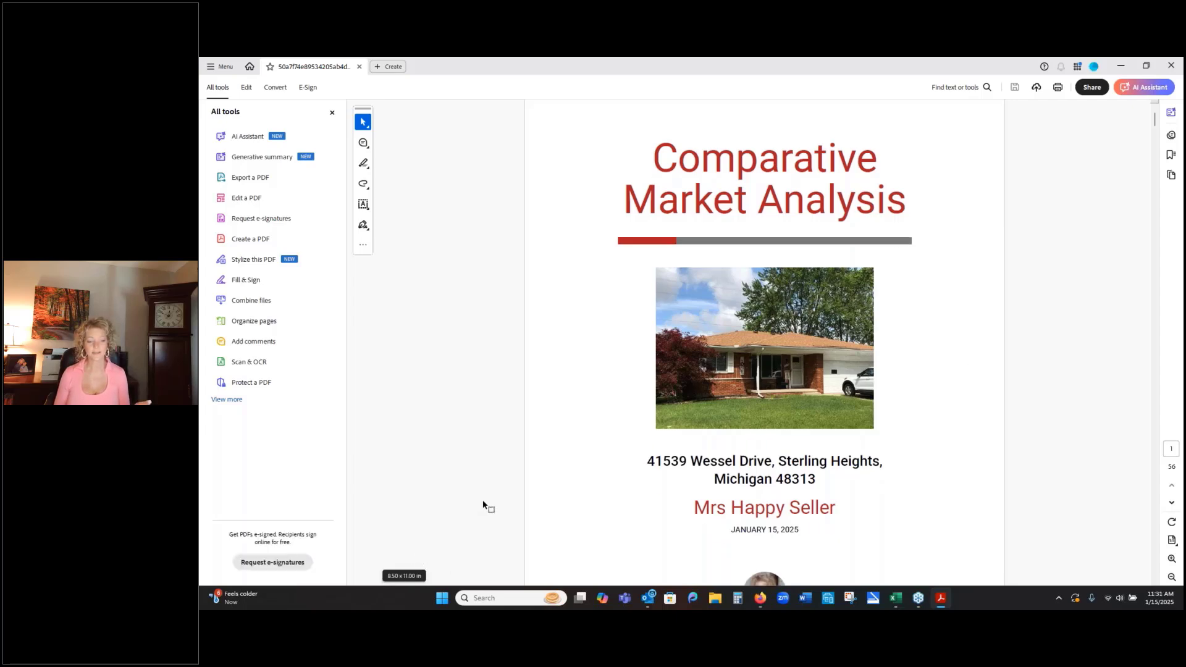
scroll(483, 504, down, 15)
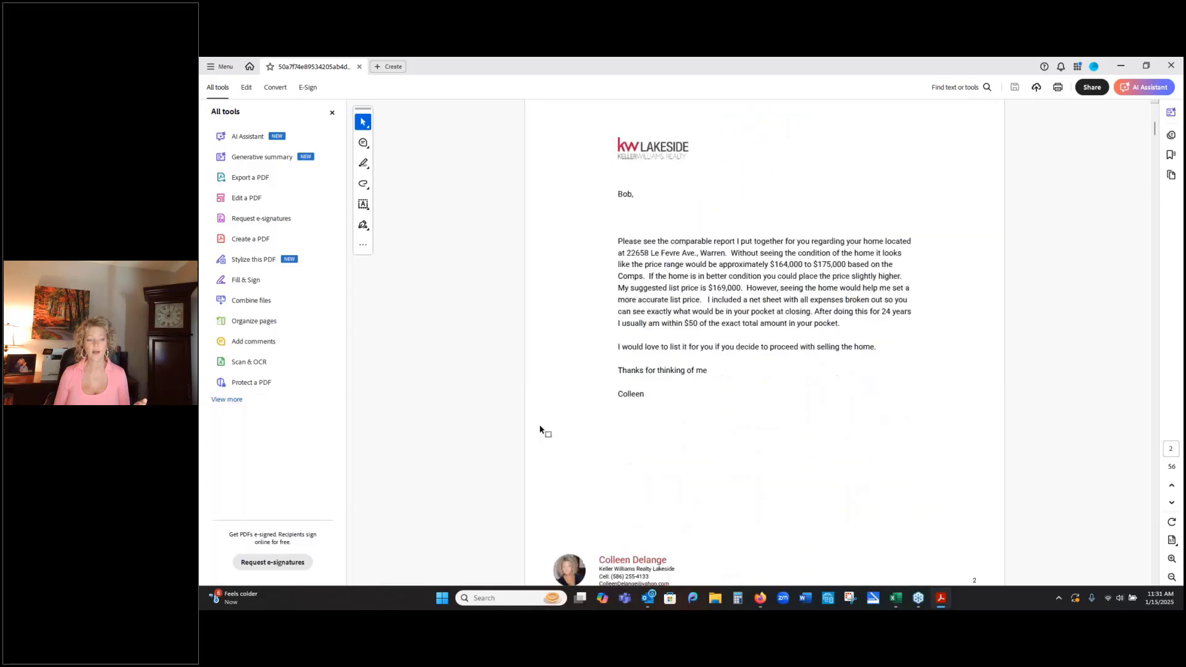
scroll(540, 428, down, 15)
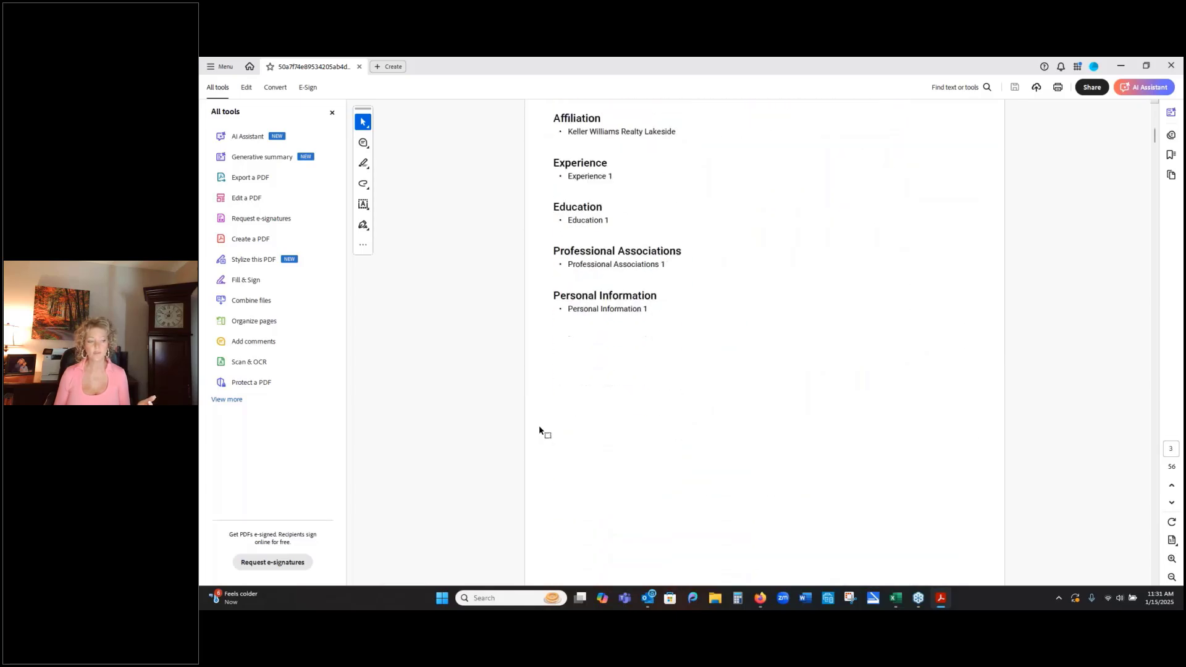
scroll(539, 428, down, 15)
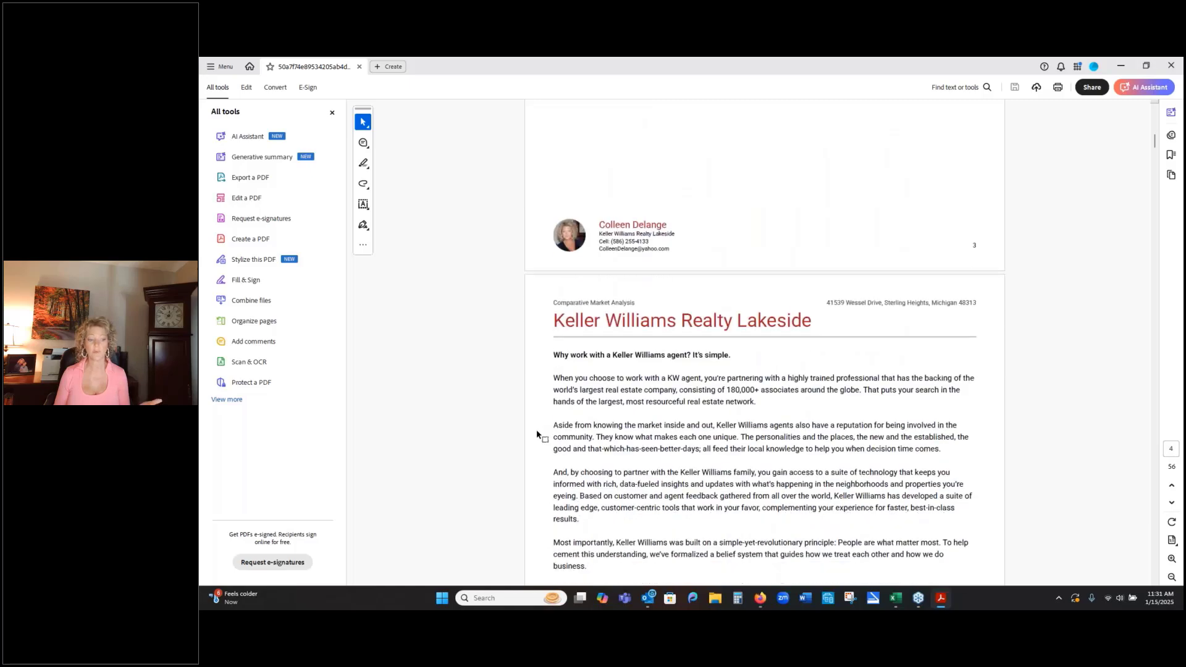
scroll(539, 435, down, 15)
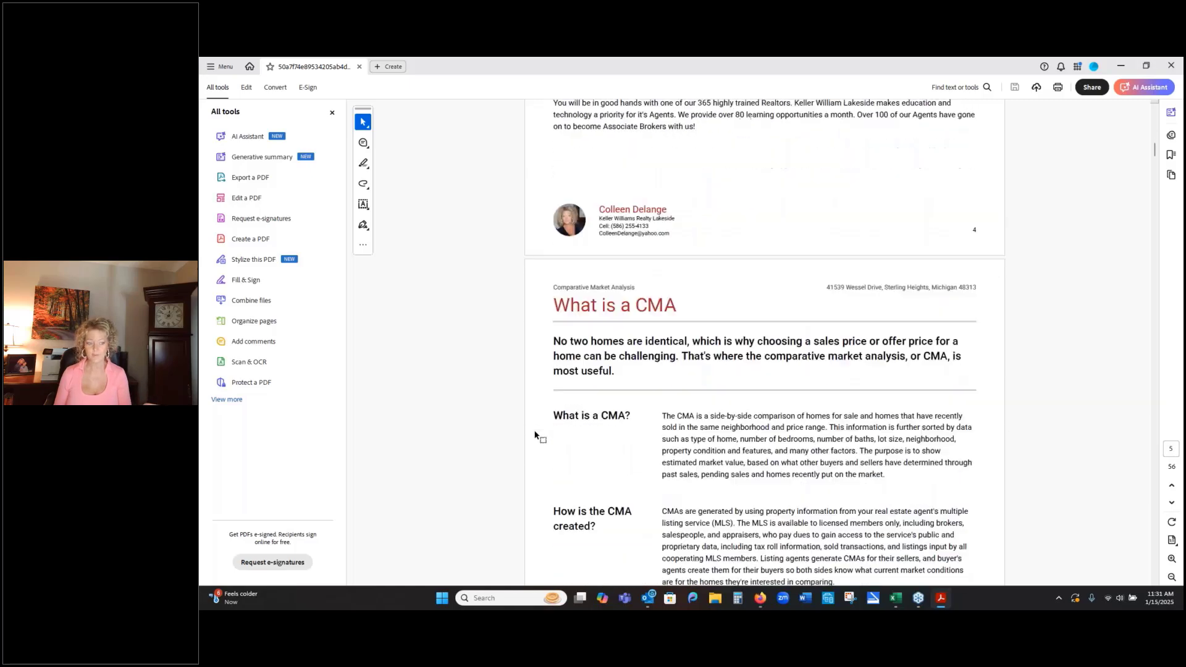
scroll(539, 436, down, 4)
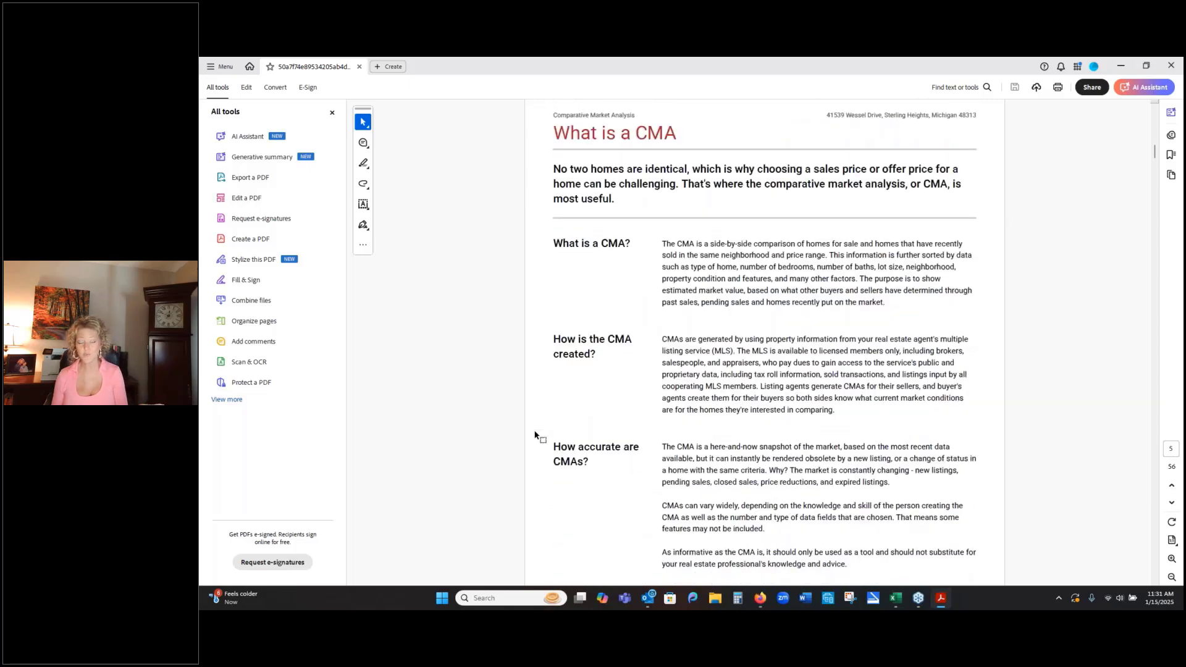
scroll(537, 435, down, 10)
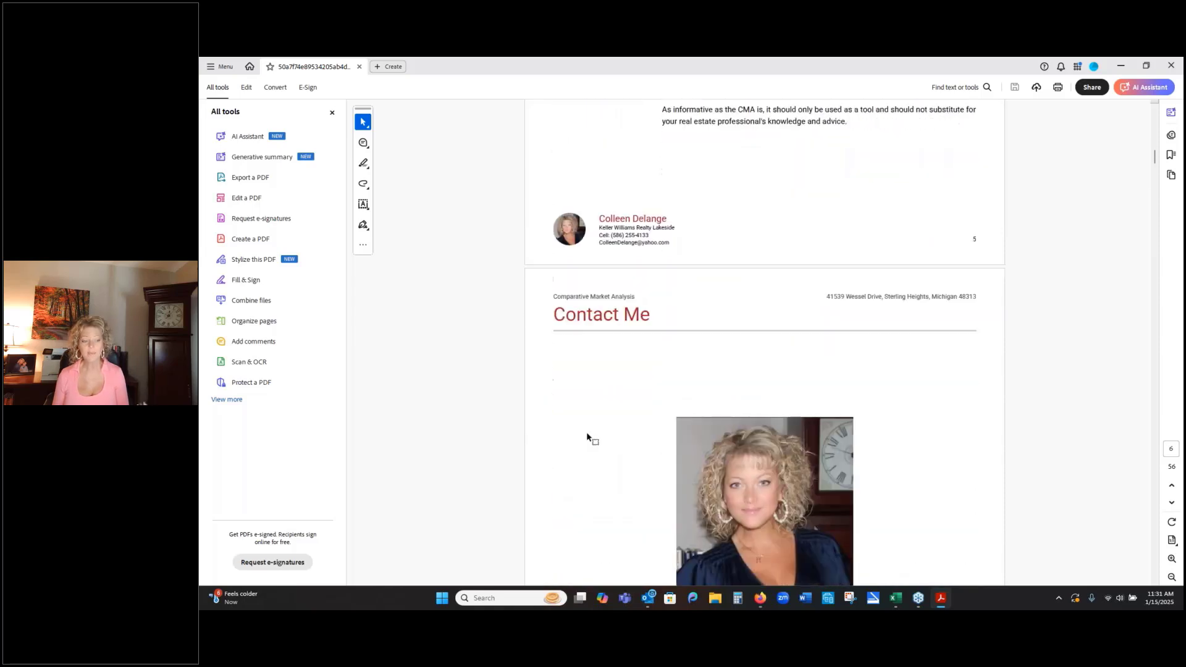
scroll(587, 436, down, 5)
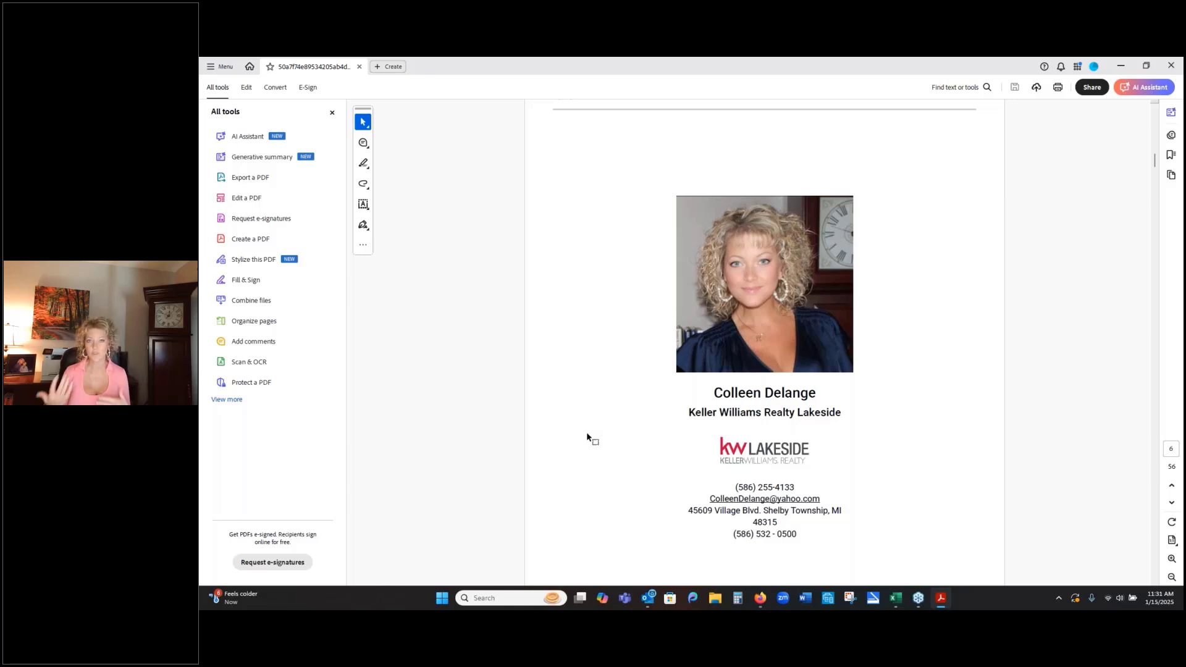
scroll(604, 409, down, 1)
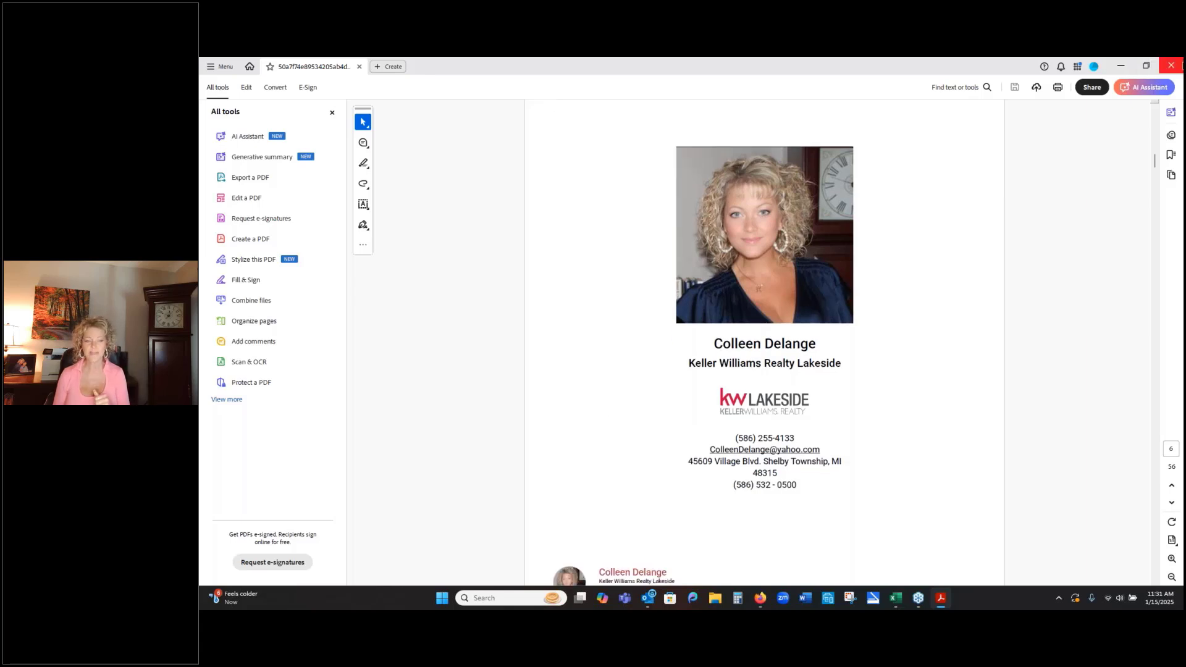
click(1170, 64)
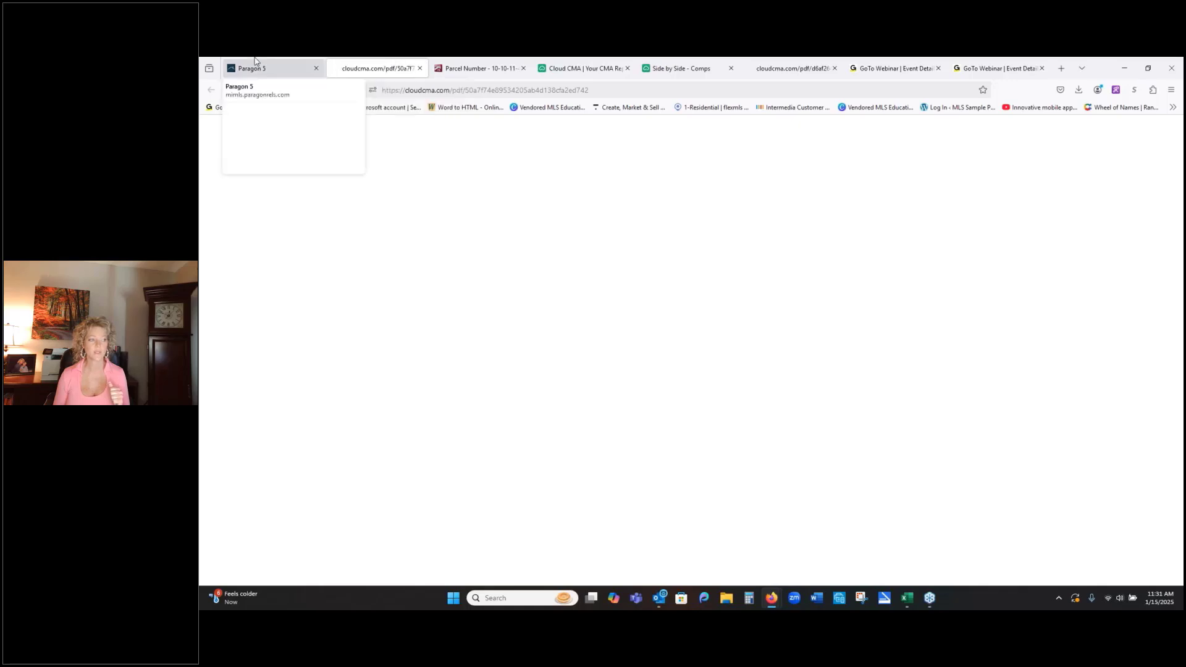
click(420, 68)
- Open the custom pages in the Cloud CMA account settings, view the Marketing Action Plan page's editable content and close it without saving
click(476, 68)
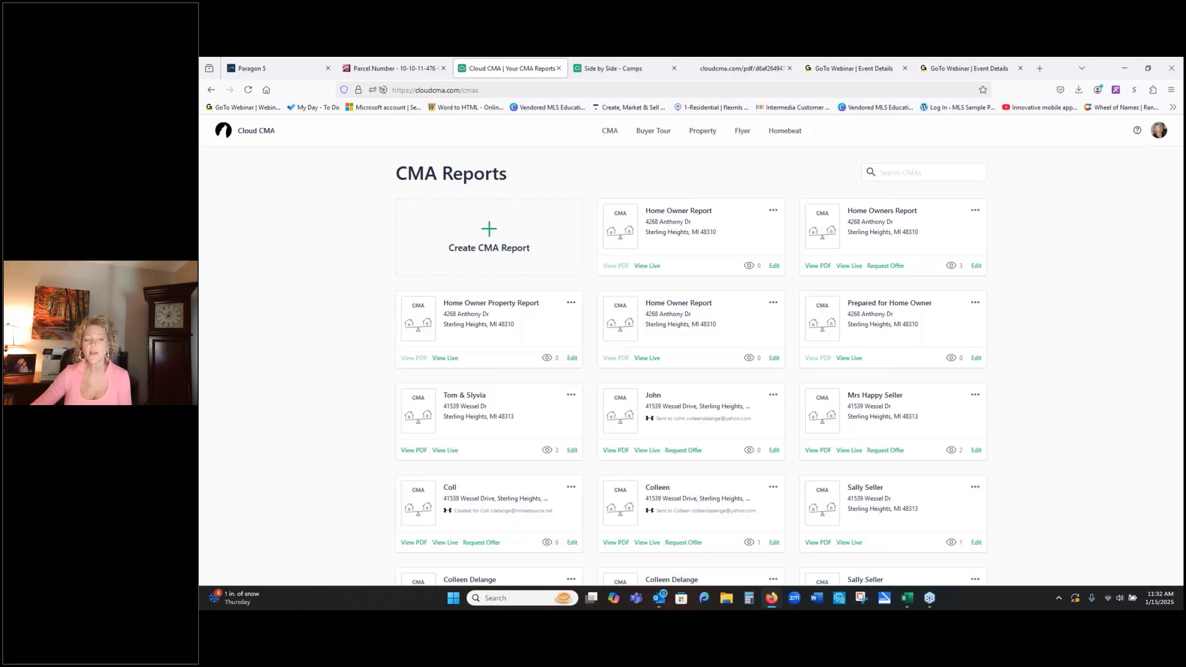
click(1160, 134)
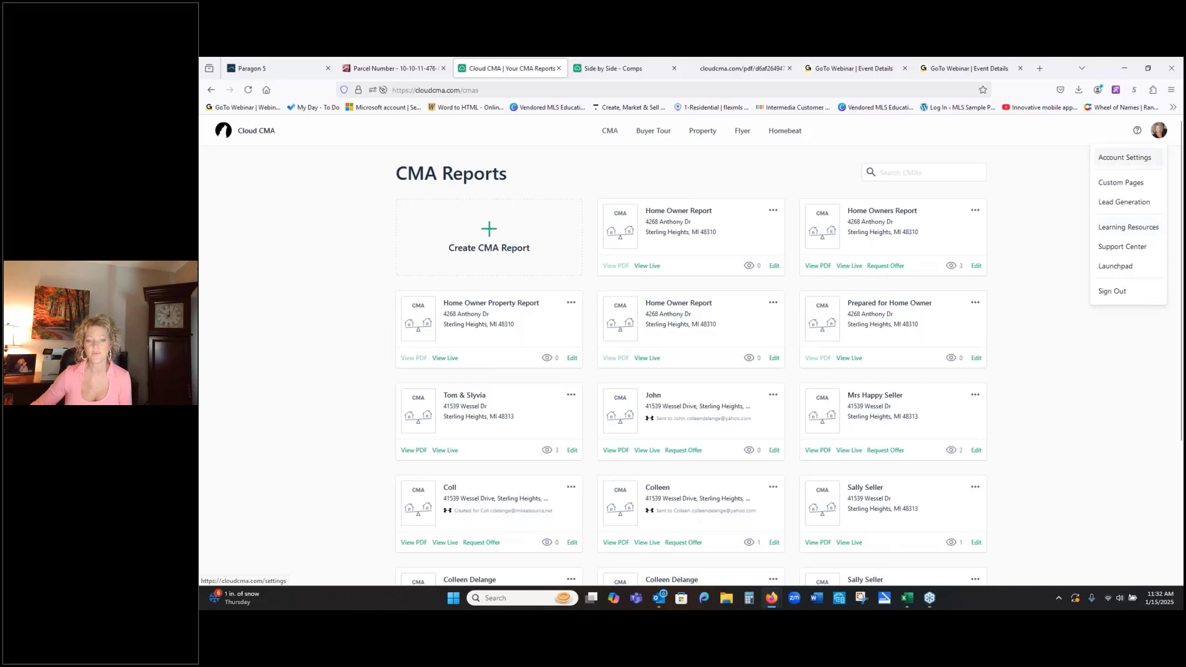
click(1131, 184)
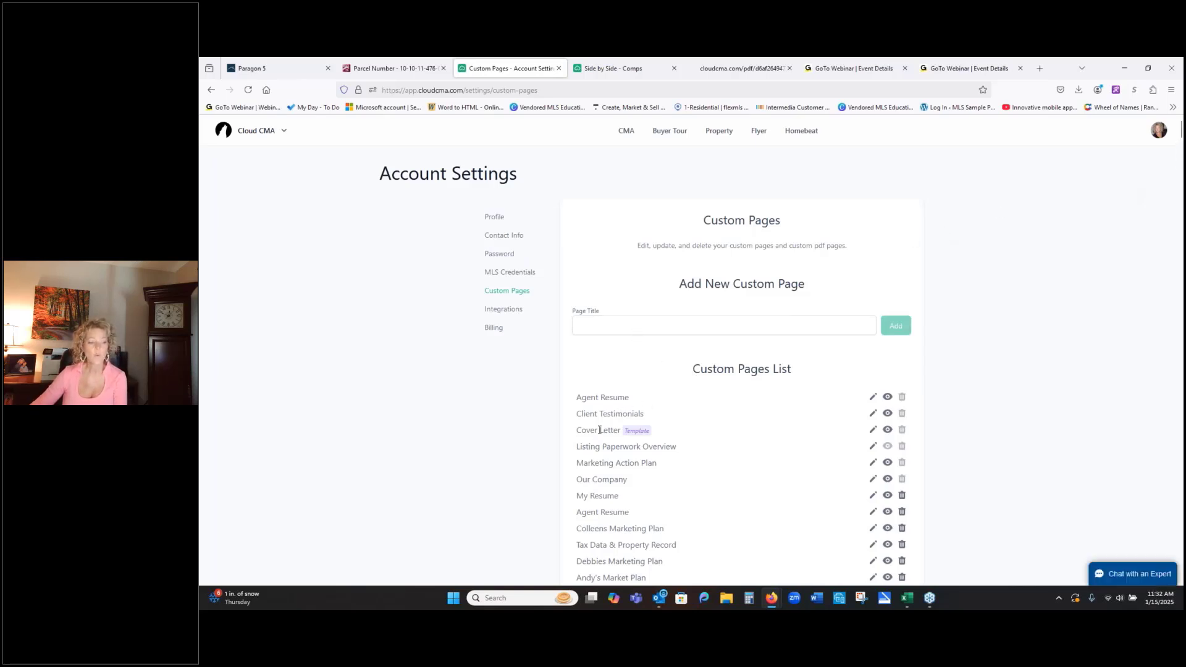
scroll(735, 350, down, 3)
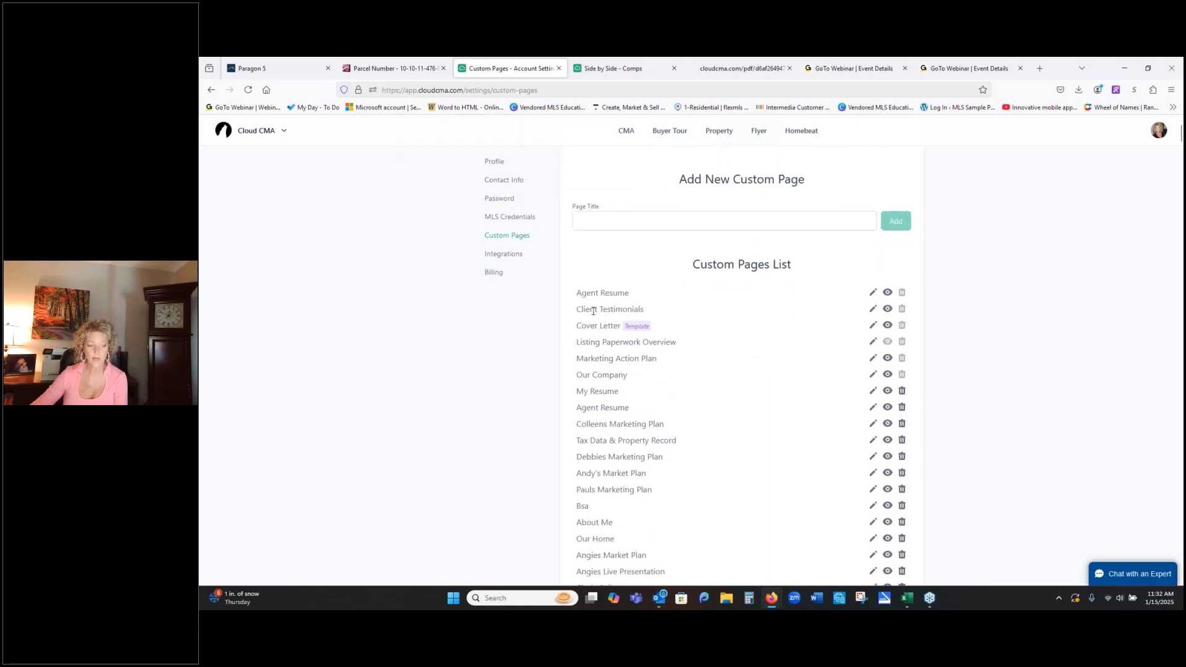
click(872, 359)
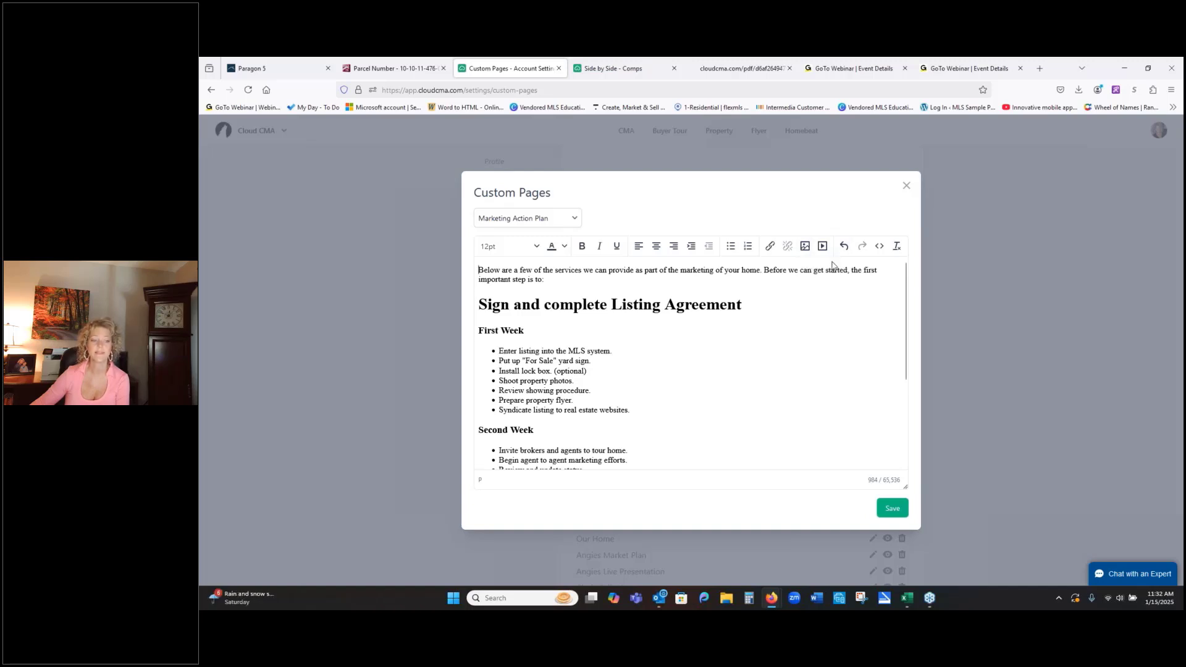
click(906, 185)
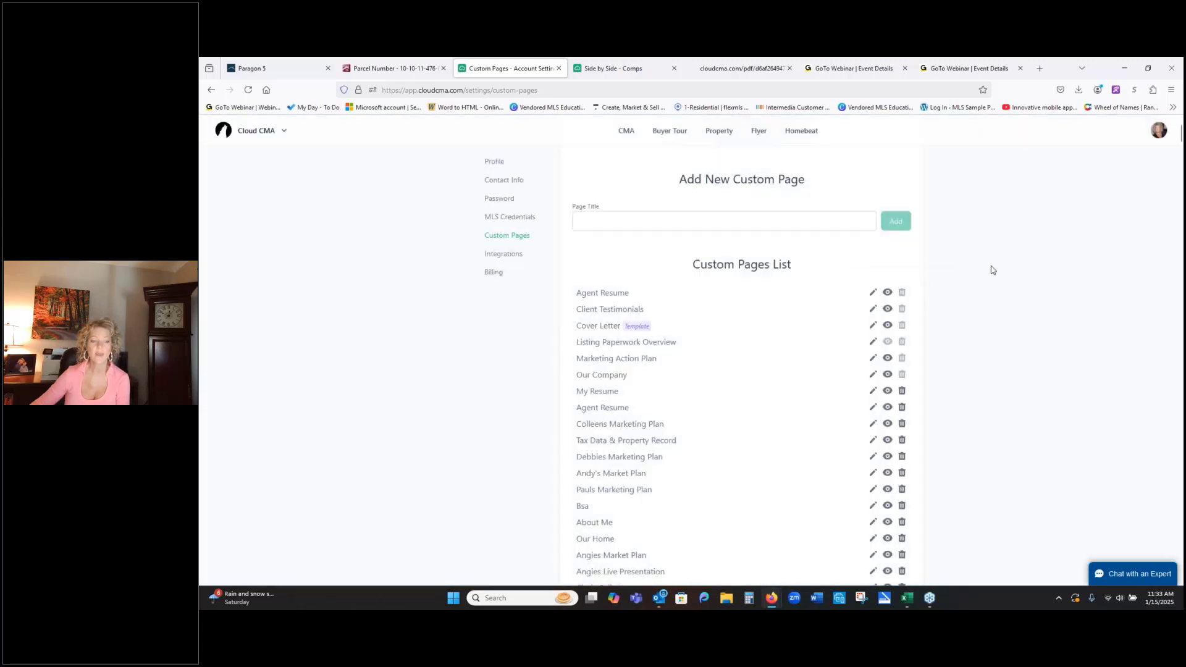
- Examine the previously uploaded files in the Custom PDF Pages section
scroll(991, 269, down, 1)
scroll(991, 270, down, 6)
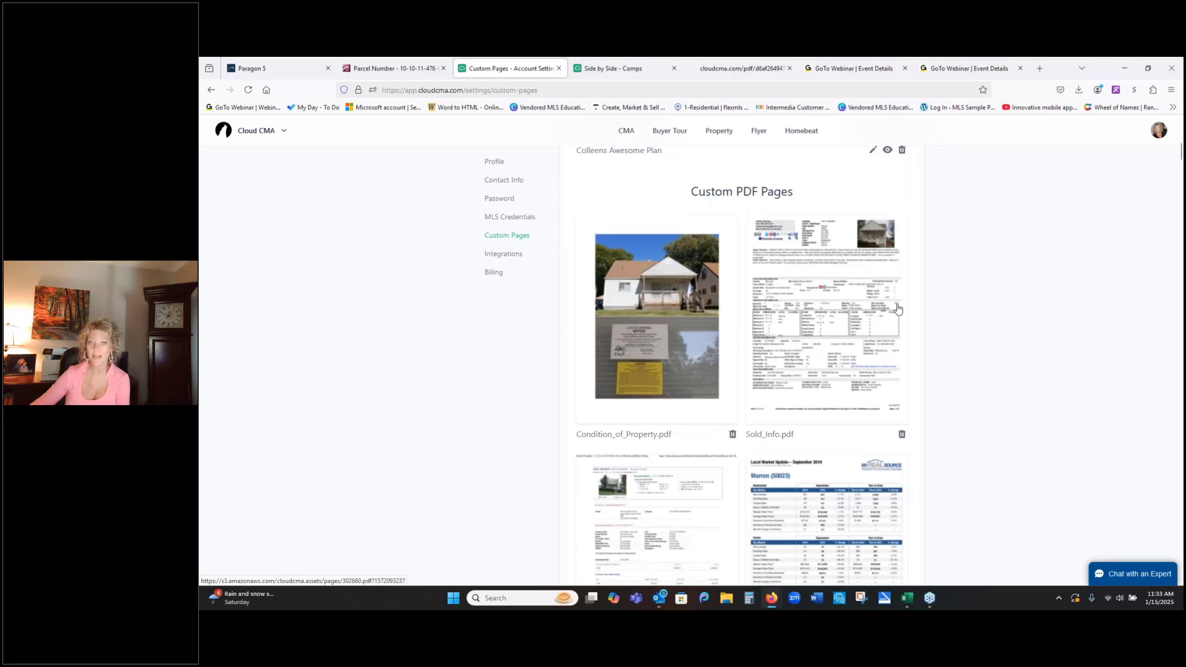
scroll(896, 310, down, 2)
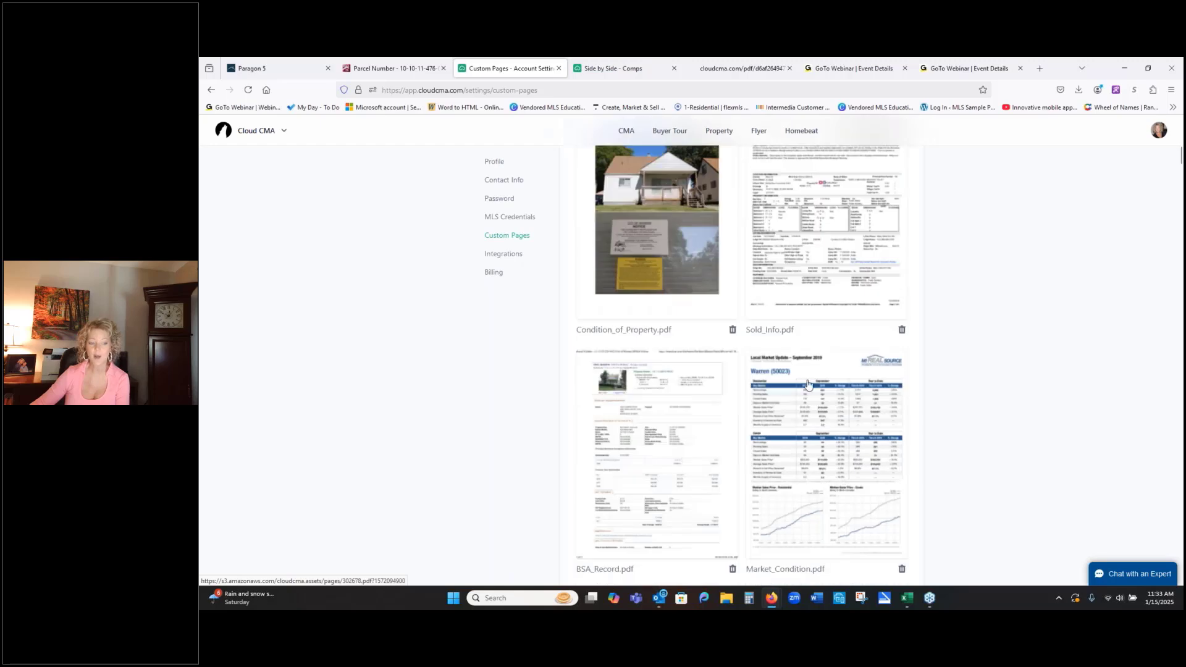
scroll(954, 360, down, 15)
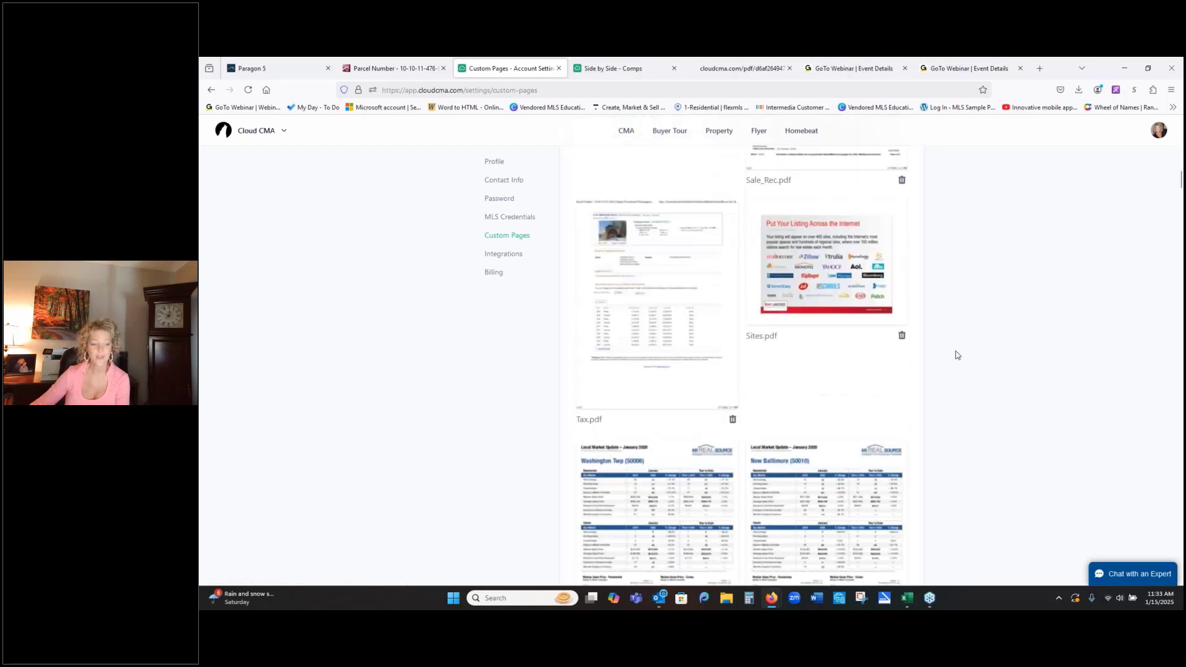
scroll(957, 355, down, 6)
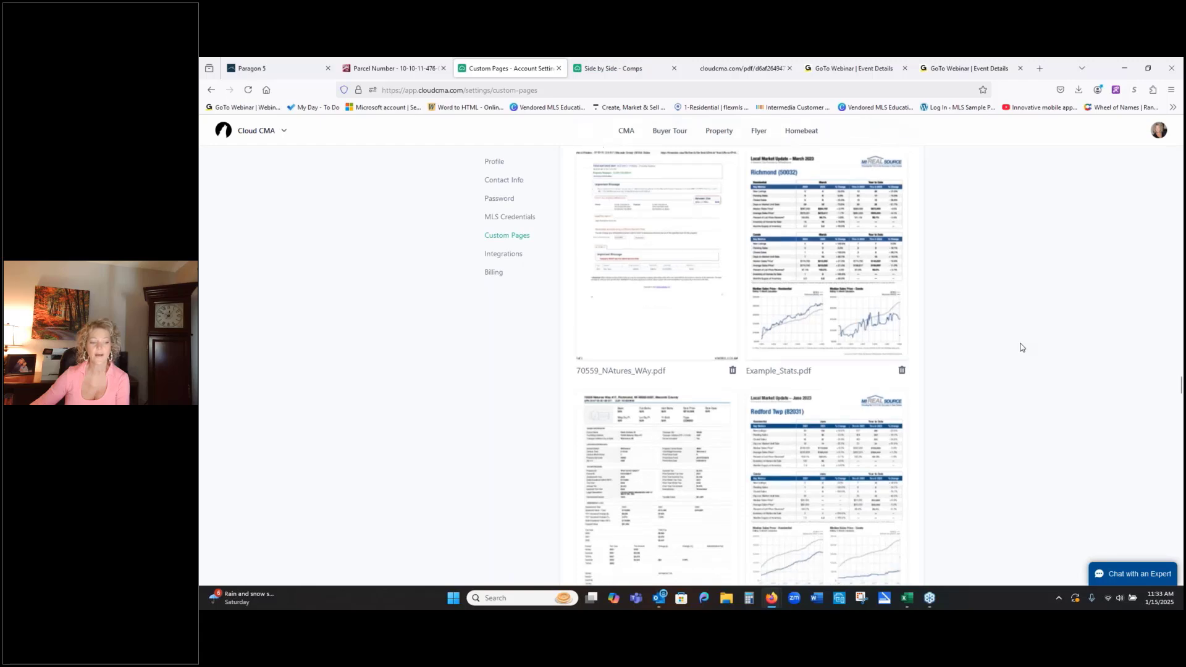
scroll(1022, 348, down, 15)
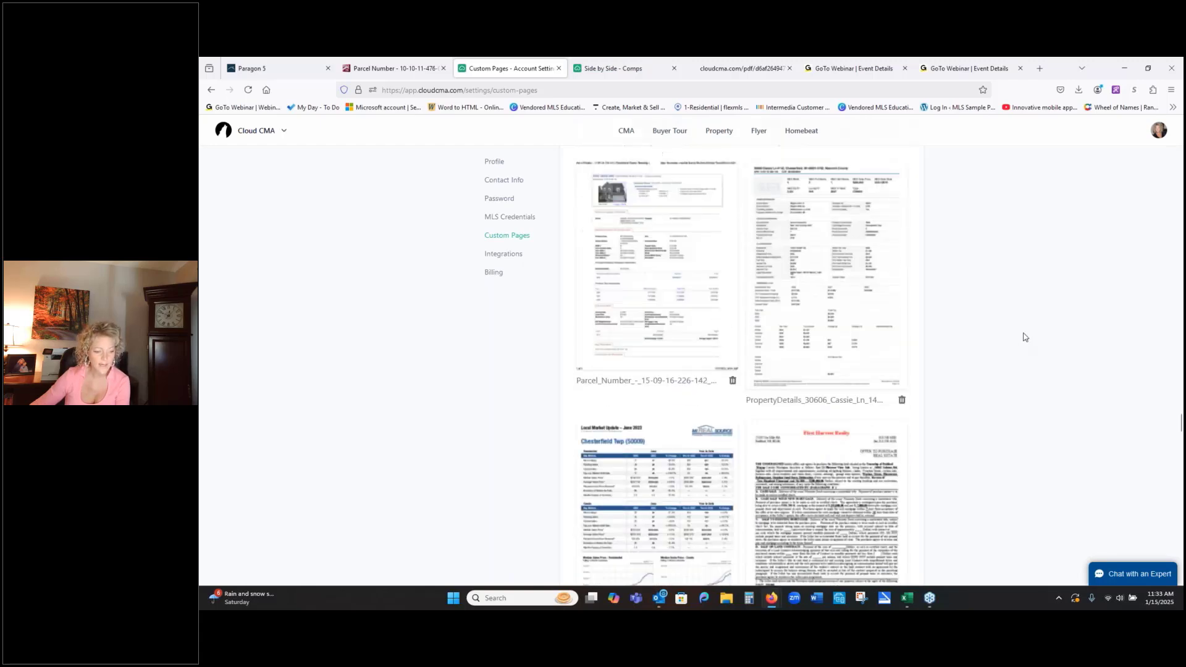
scroll(1024, 337, down, 15)
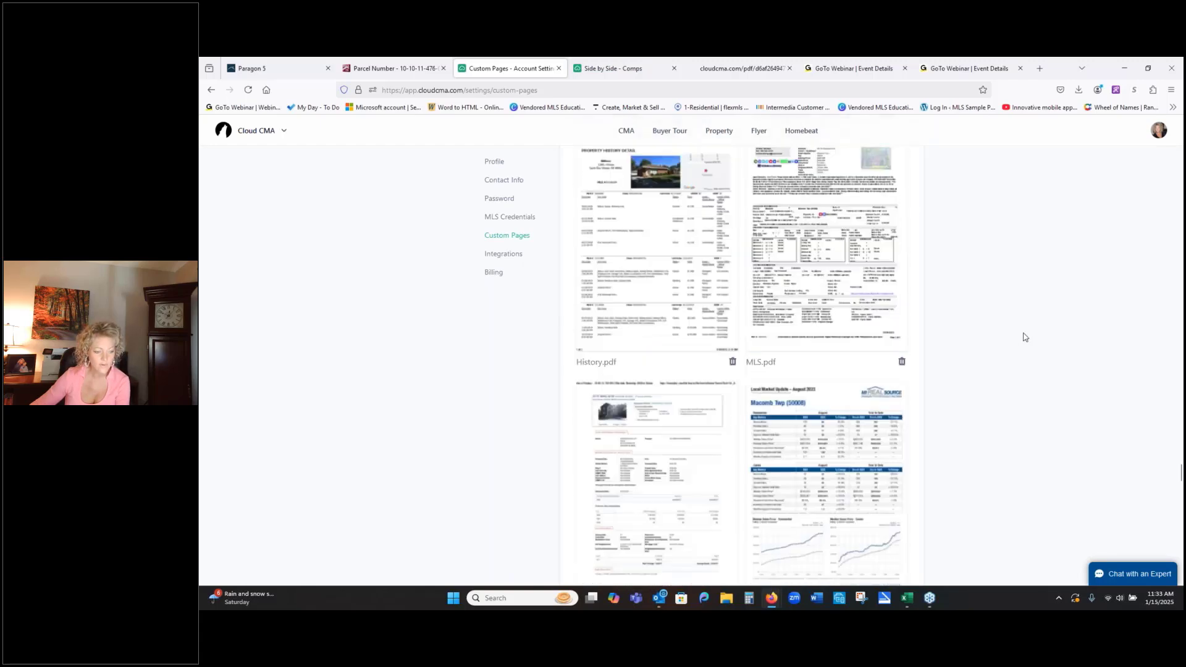
scroll(1023, 337, down, 5)
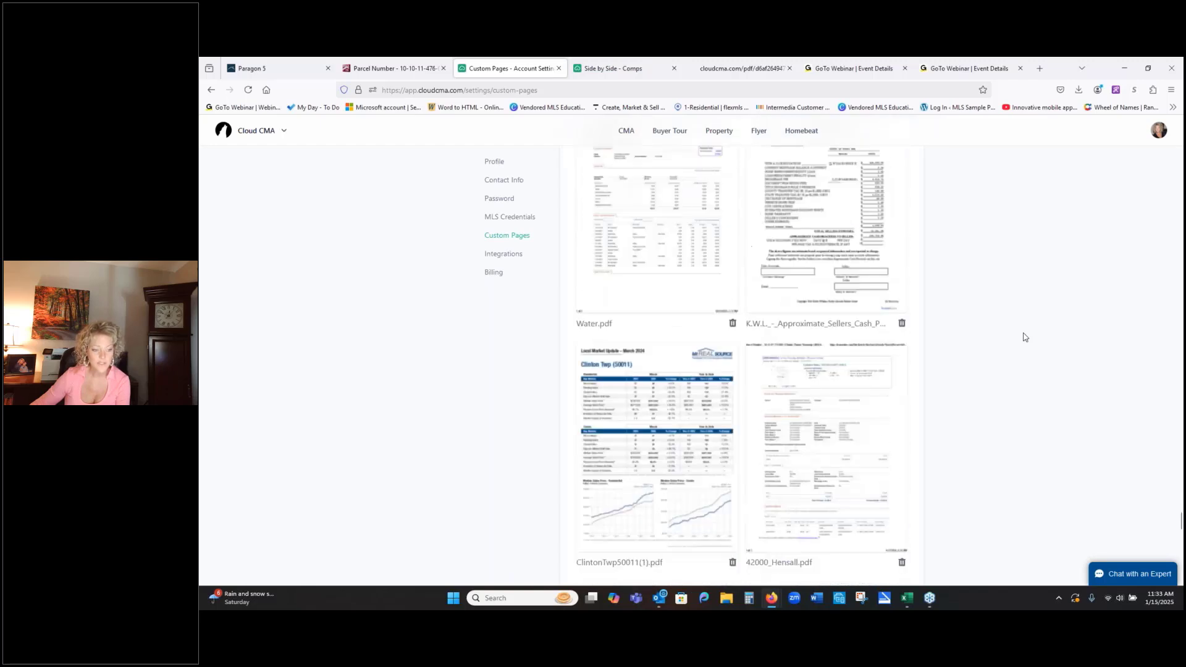
- Open the K.W.L. Approximate Sellers Cash PDF from the custom PDF pages to view it, and close it again
scroll(1025, 338, up, 1)
click(848, 272)
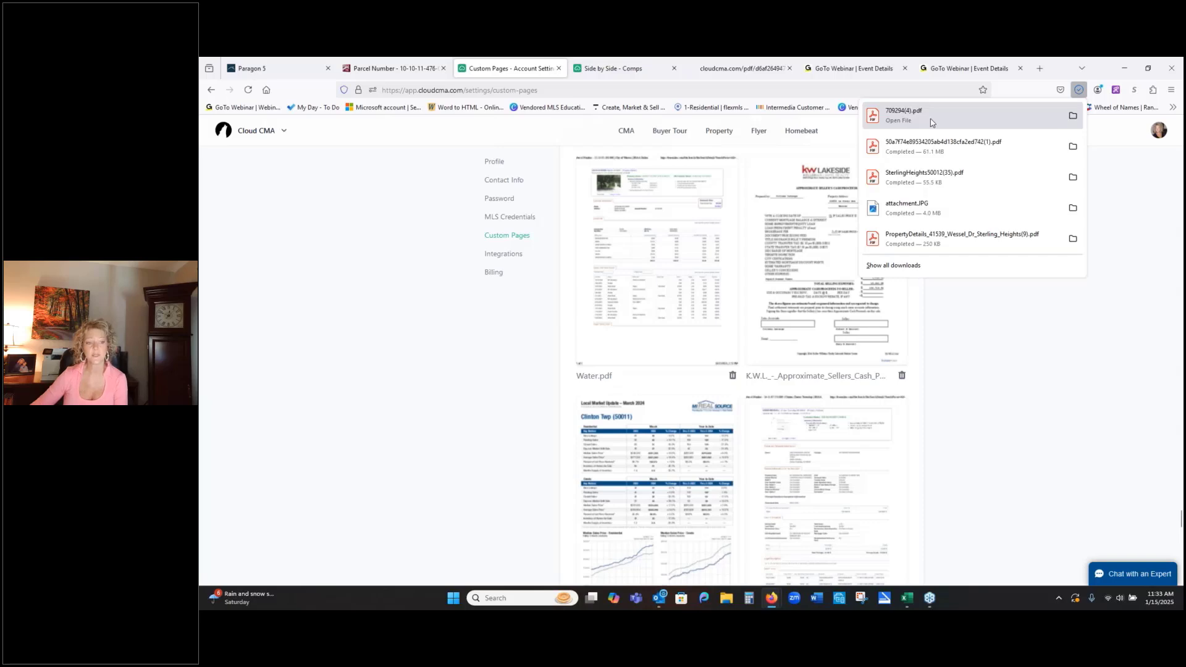
click(931, 117)
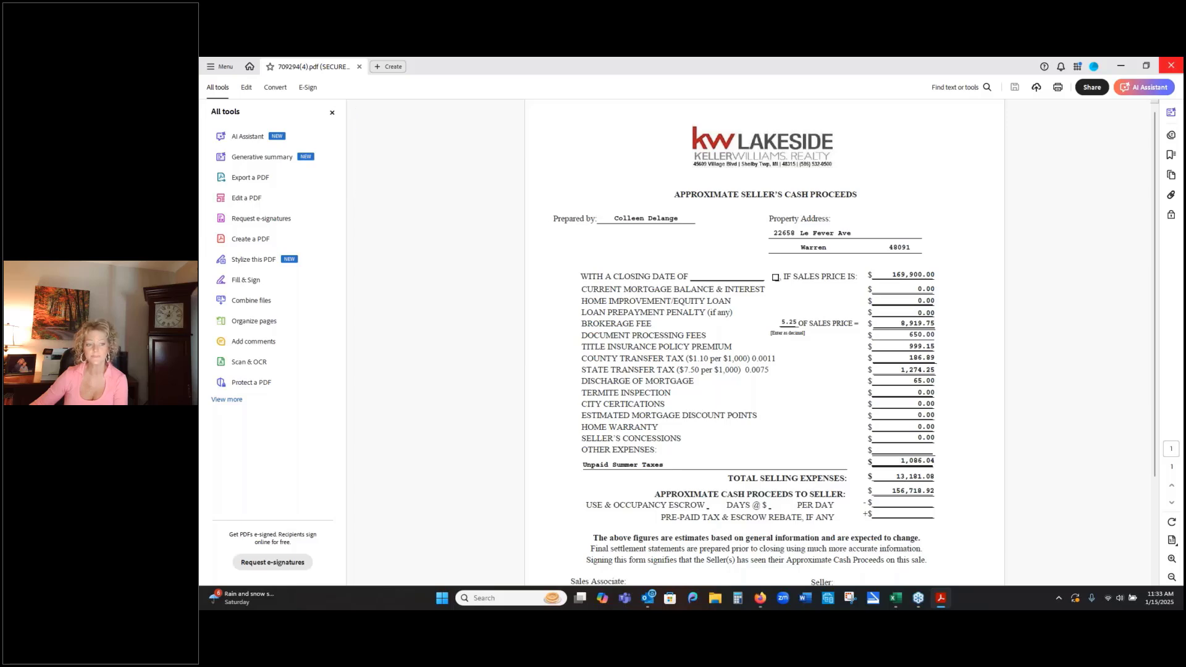
click(1176, 65)
- Upload the Class example Parcel Number PDF from the desktop's Class Examples folder as a custom PDF page and check its thumbnail
scroll(998, 371, down, 2)
scroll(998, 371, down, 10)
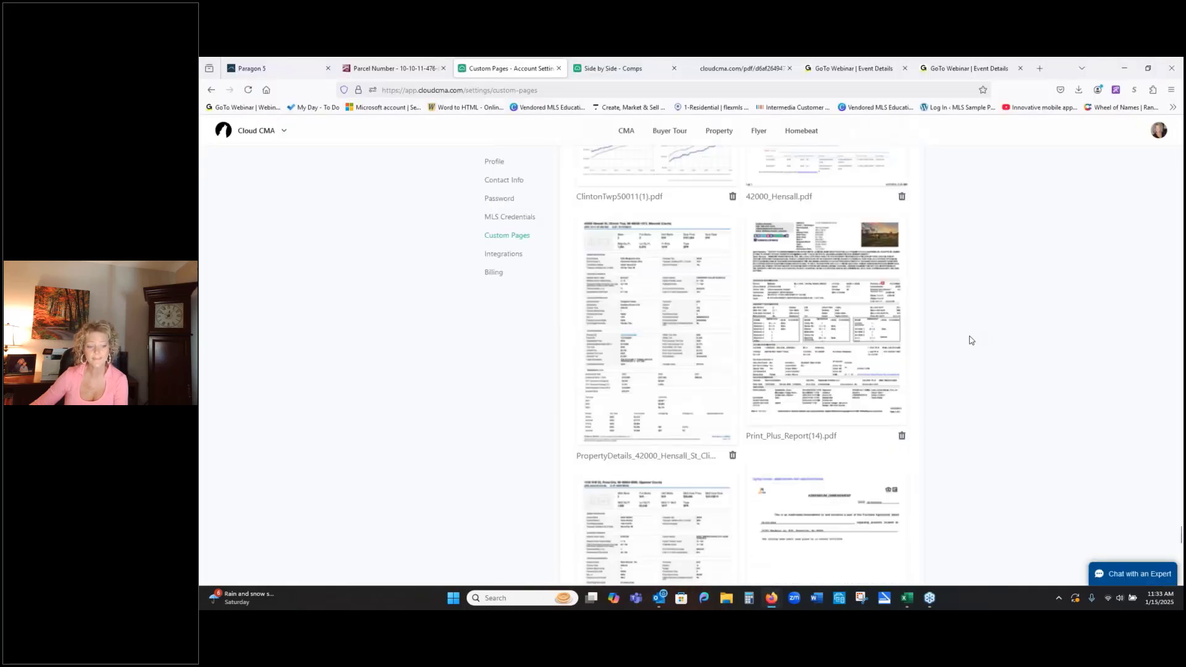
scroll(979, 337, down, 3)
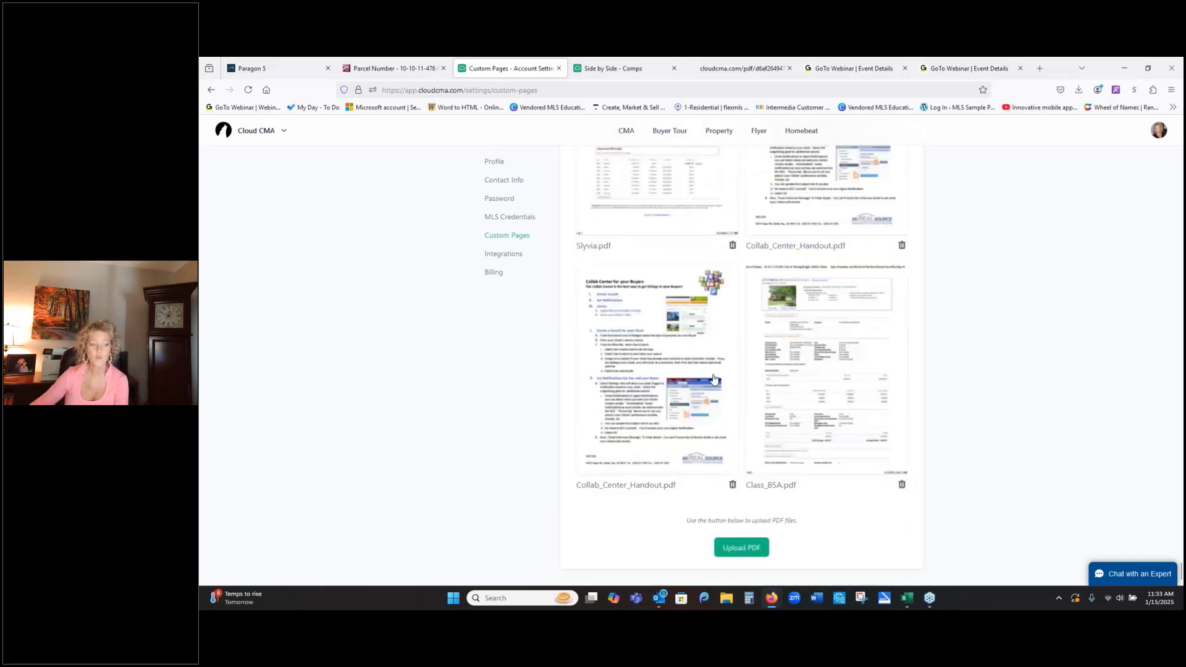
click(748, 551)
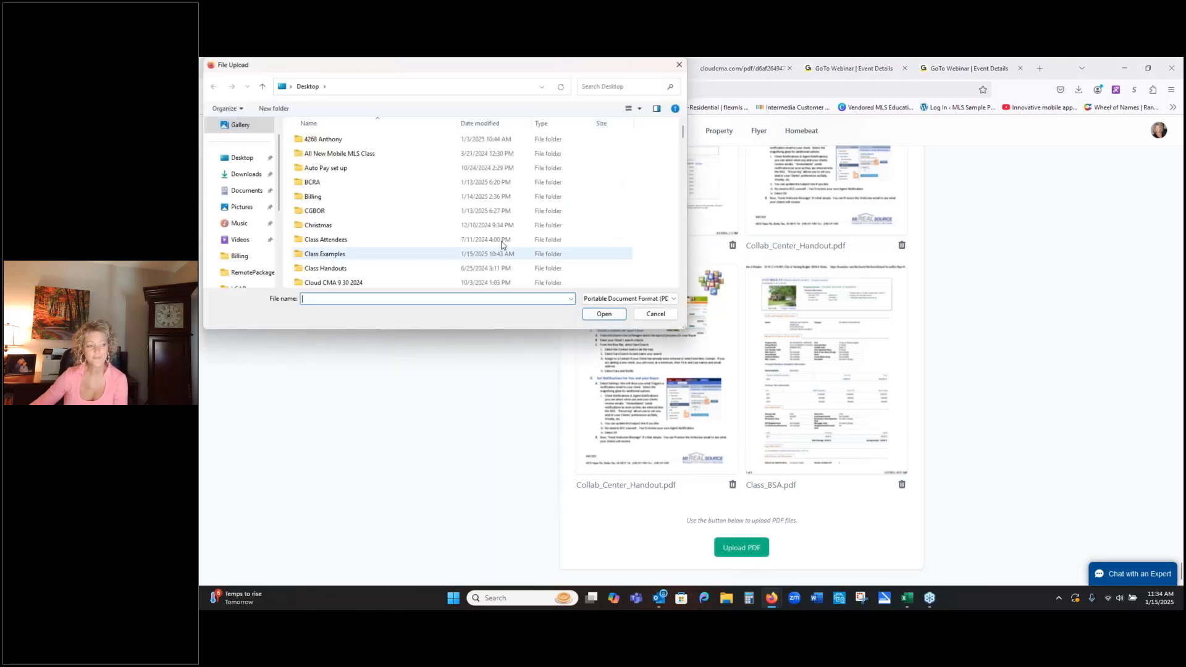
double_click(339, 255)
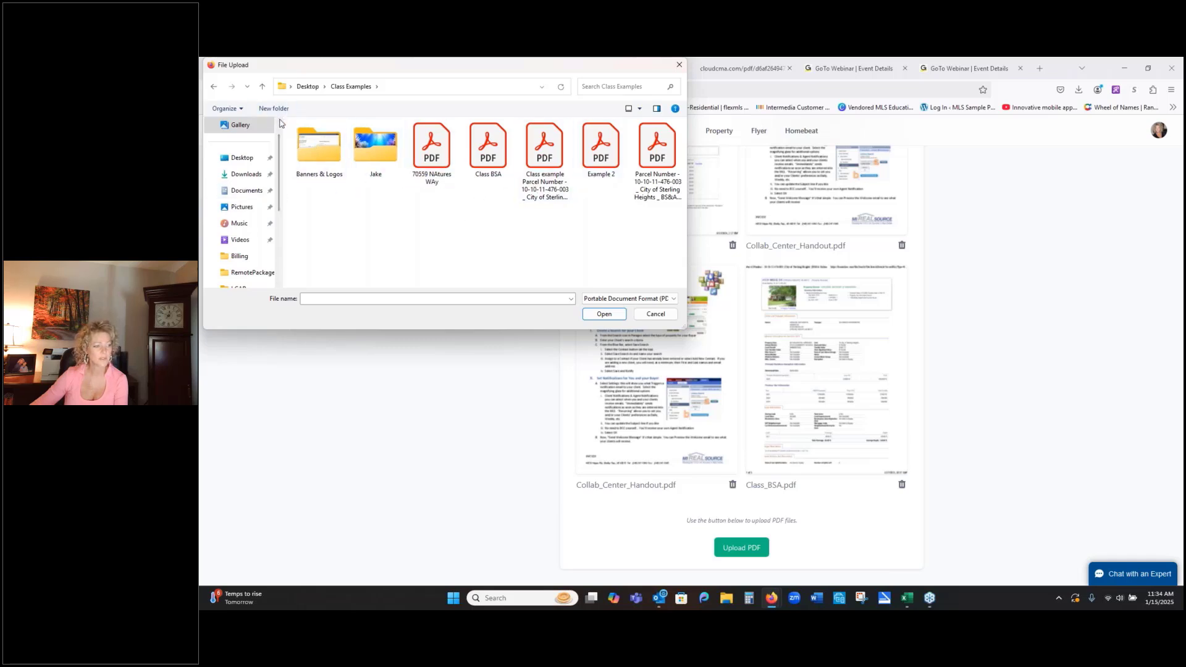
click(263, 88)
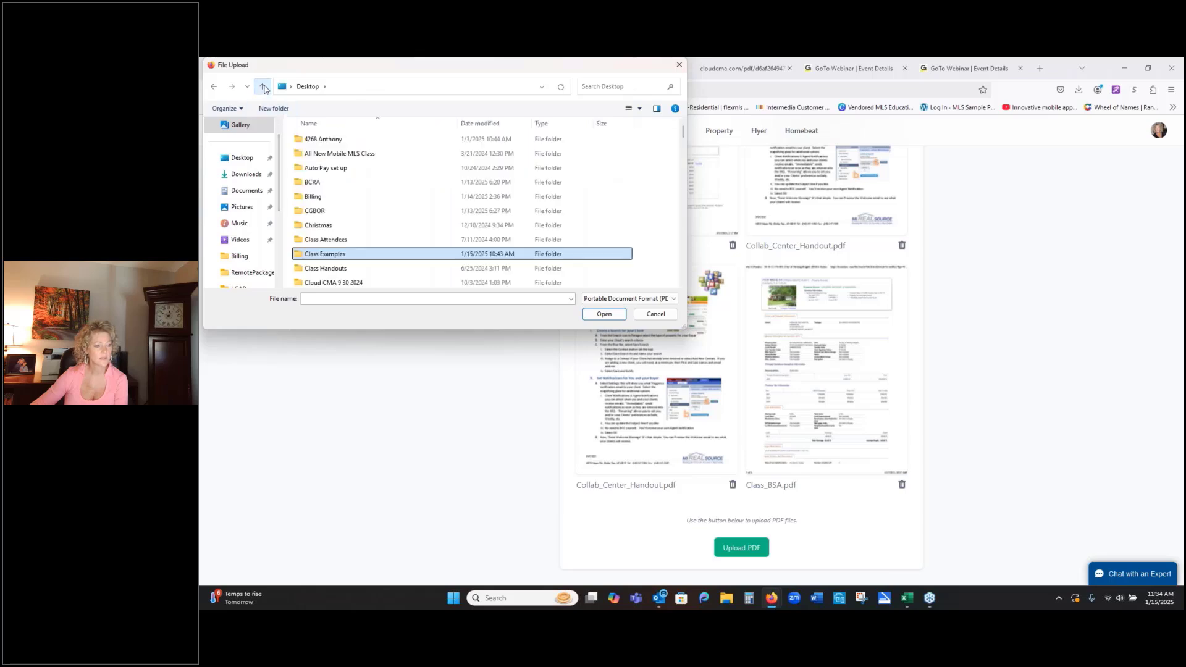
double_click(329, 254)
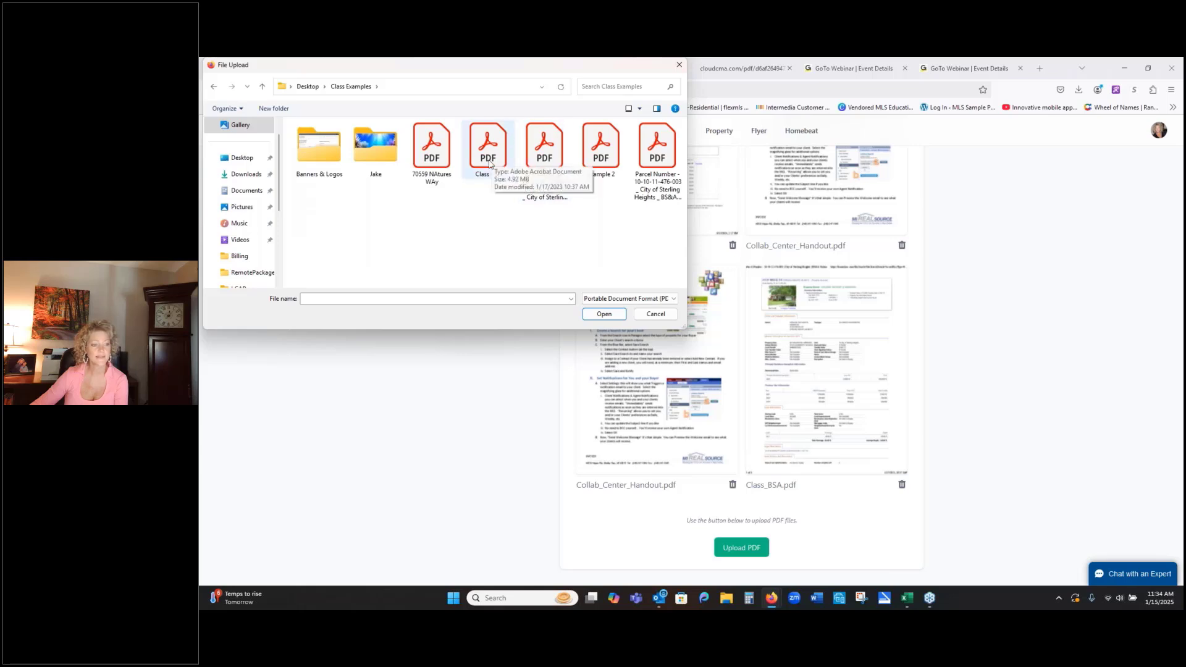
click(544, 155)
double_click(546, 162)
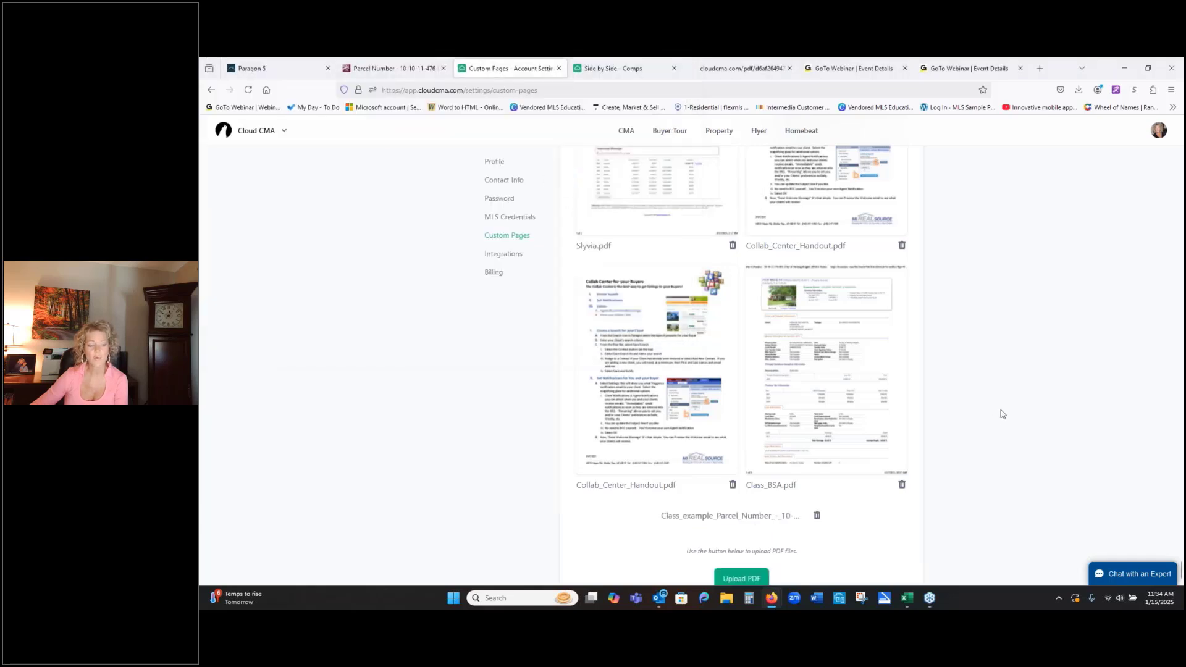
scroll(1022, 448, down, 3)
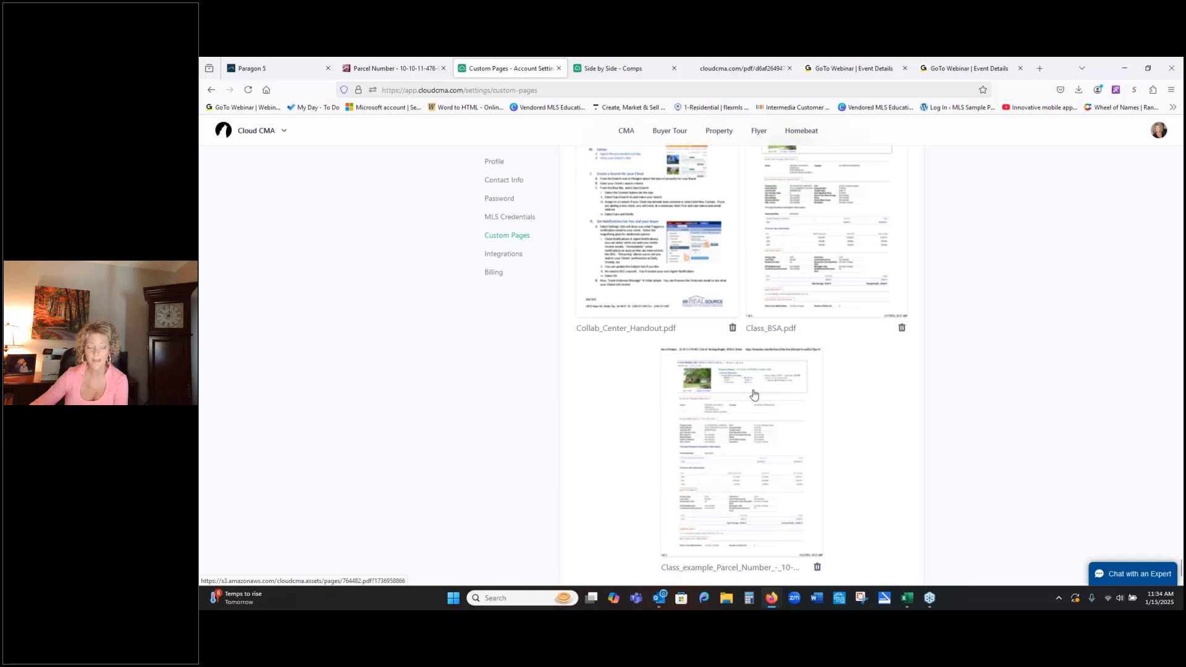
- Return to the CMA reports and open the first saved report's Customize stage for editing
click(628, 132)
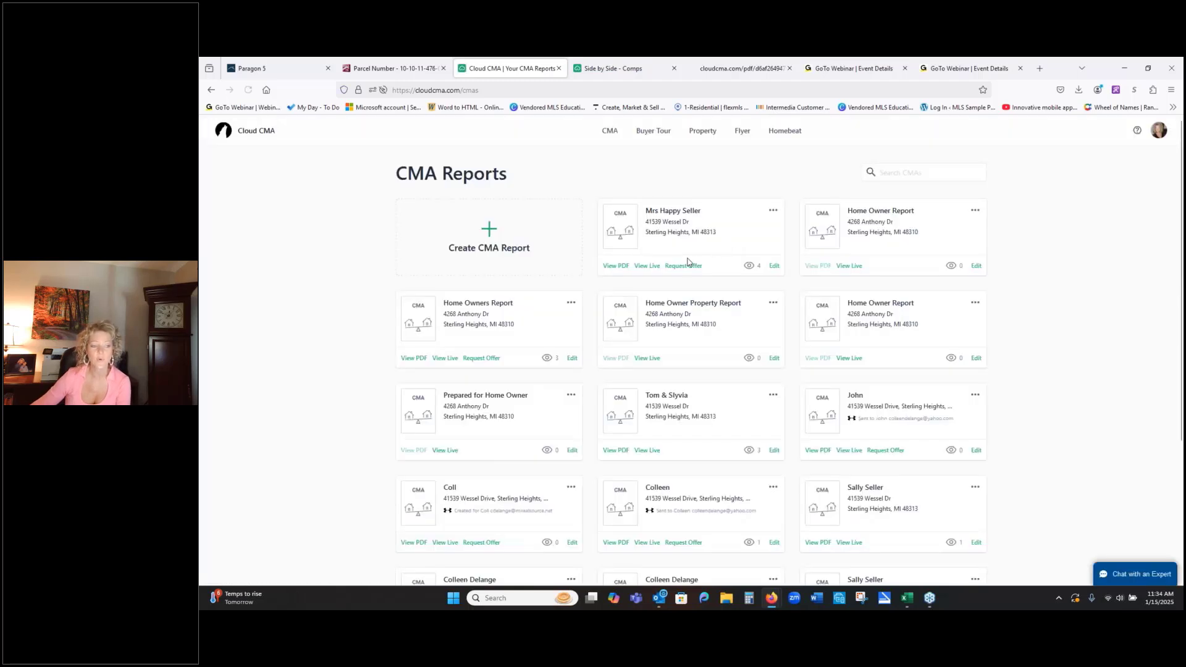
click(770, 267)
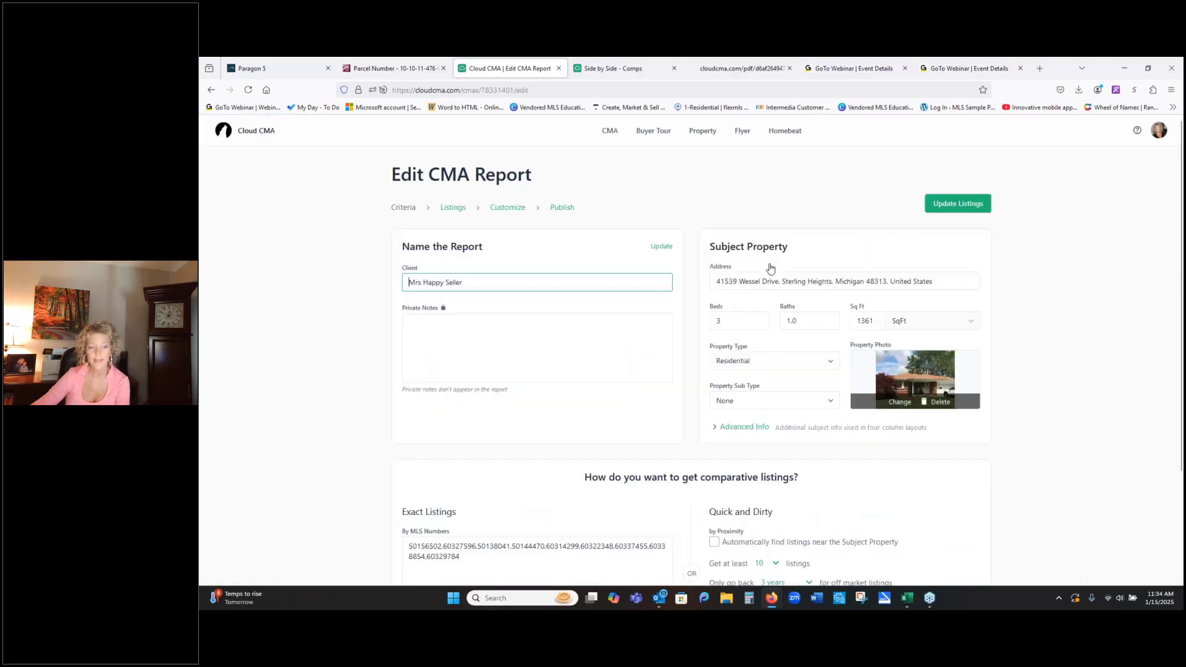
click(516, 208)
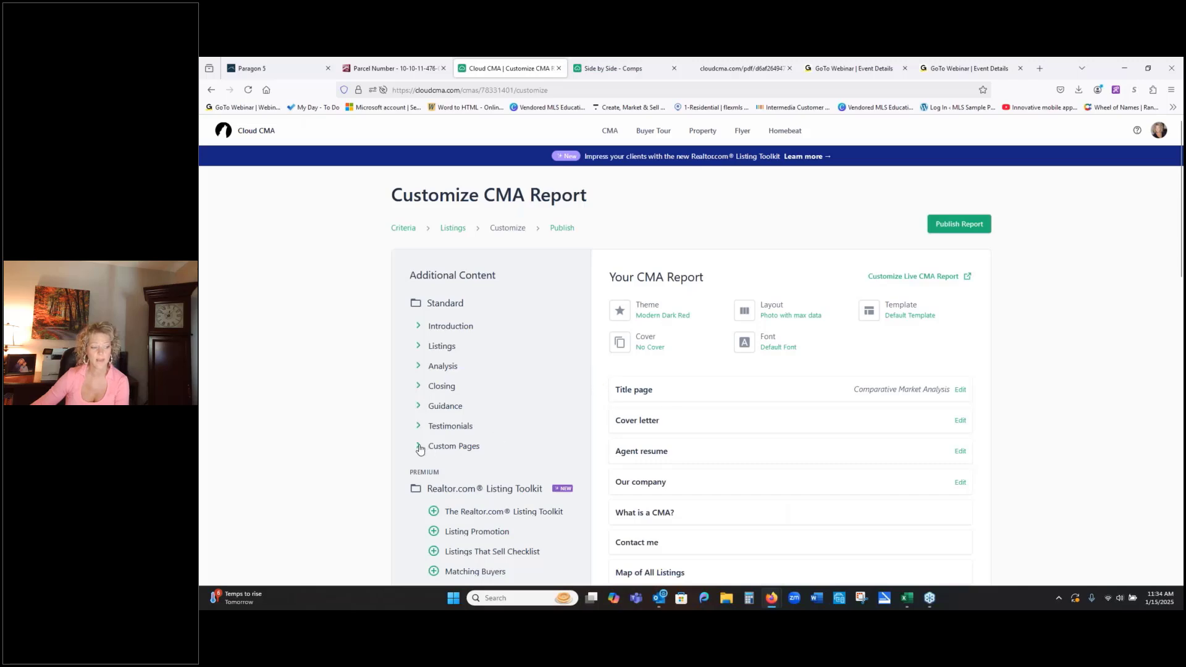
- Add the uploaded Class_example_Parcel_Number PDF from the Custom Pages content to the CMA report
click(419, 447)
scroll(581, 340, down, 10)
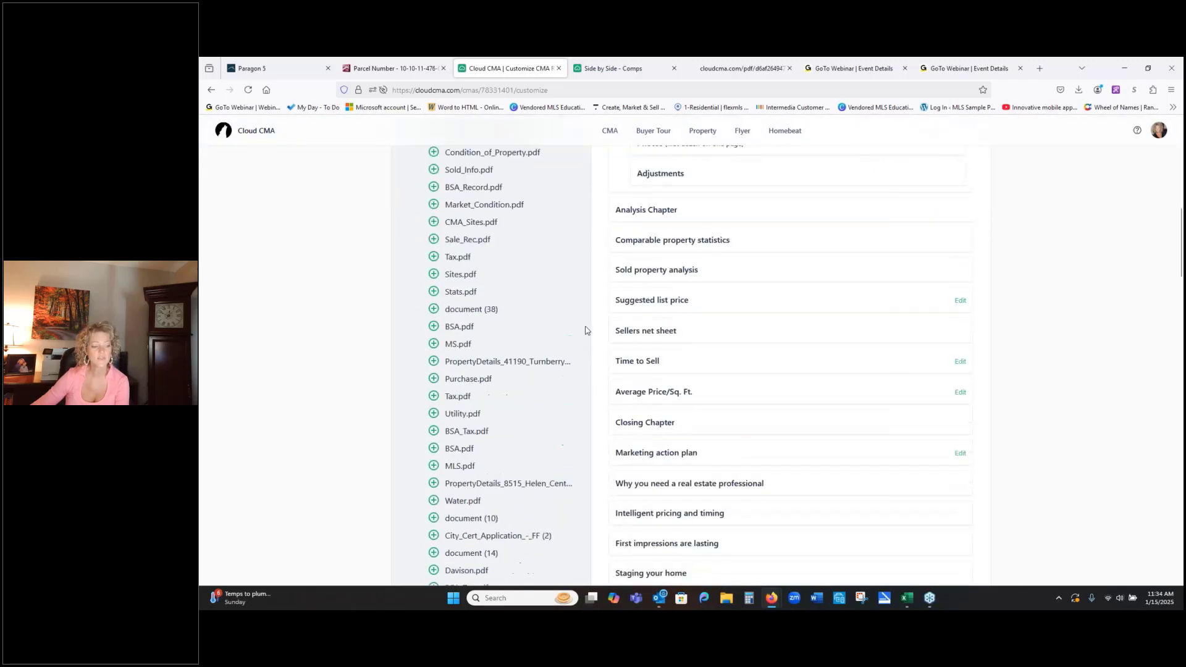
scroll(585, 330, down, 20)
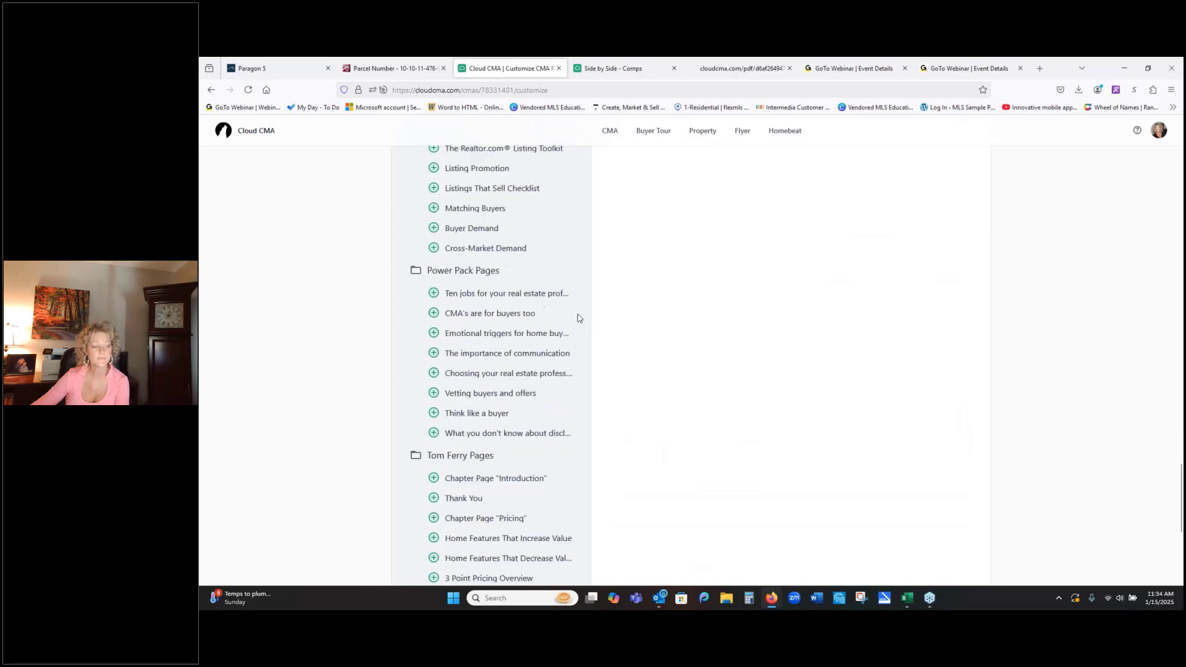
scroll(508, 327, up, 1)
scroll(508, 273, up, 2)
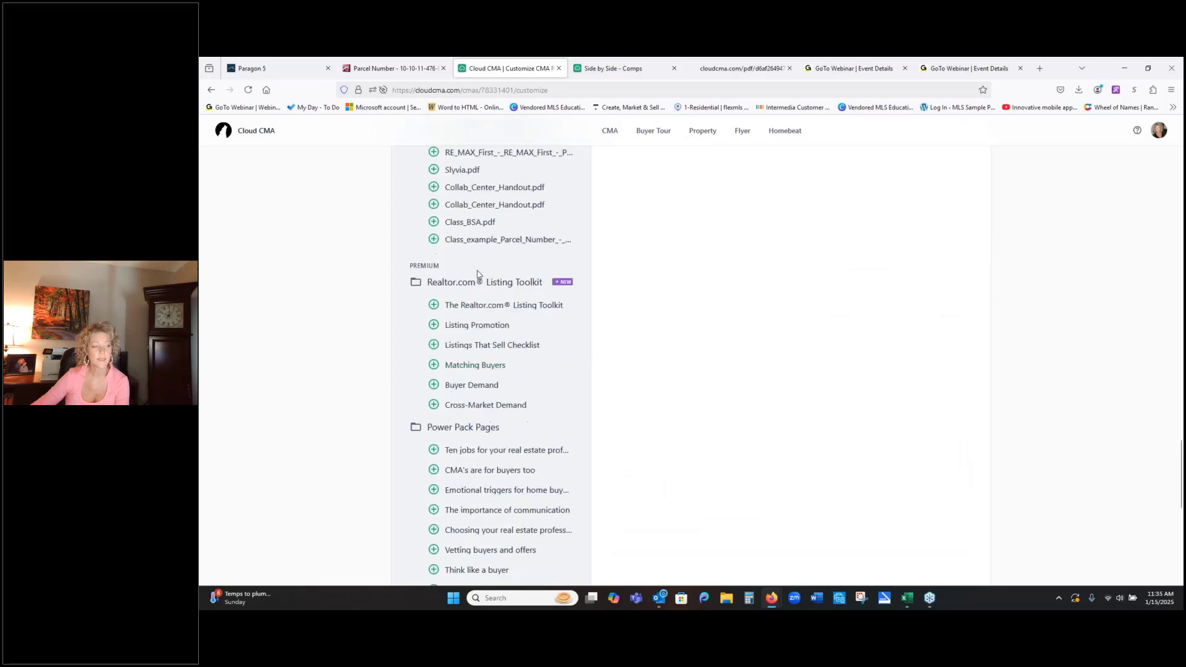
click(434, 240)
- Preview the newly added Class_example_Parcel_Number page at the end of the report's page list and close the preview
scroll(786, 260, up, 10)
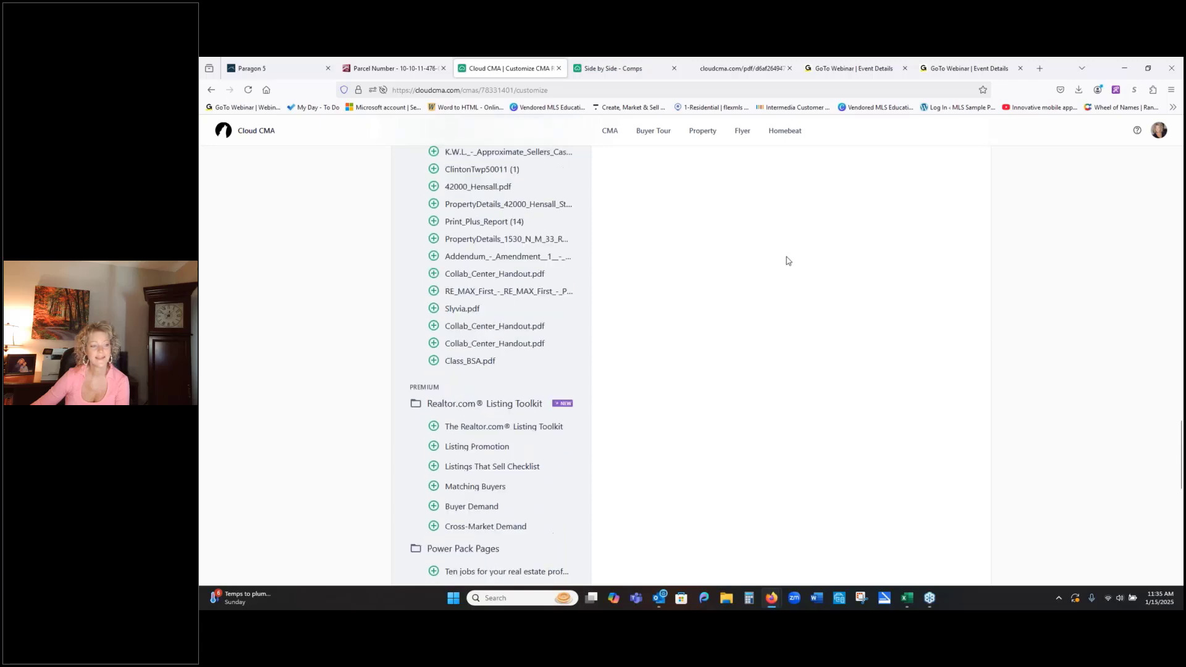
scroll(786, 258, up, 3)
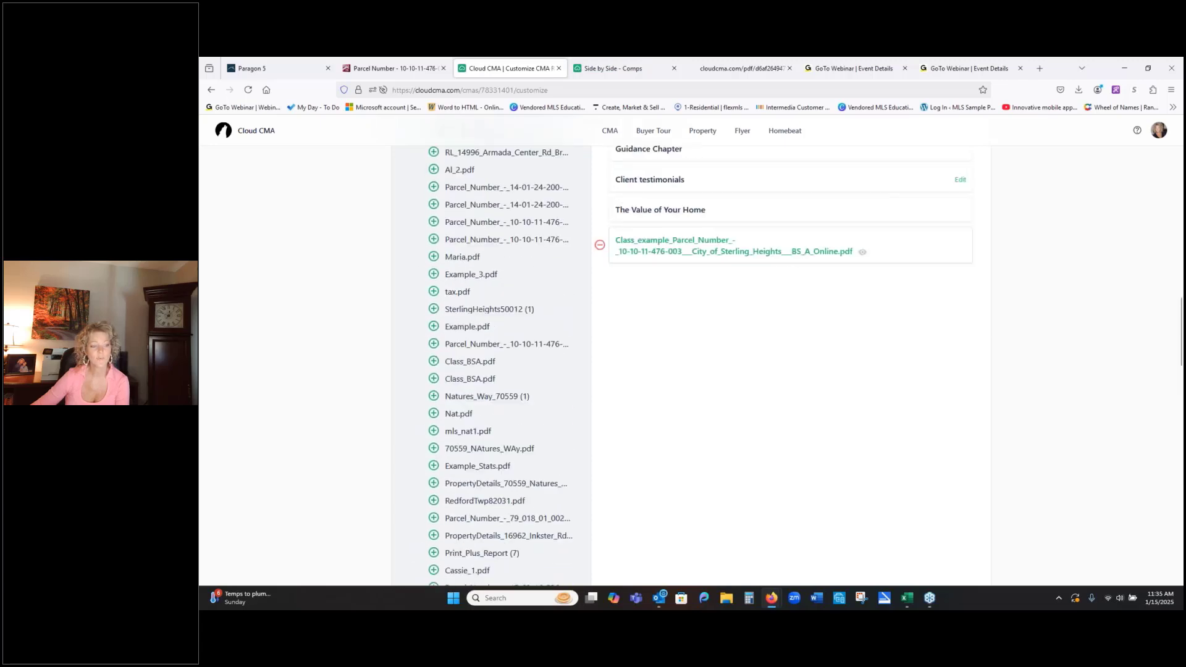
click(686, 252)
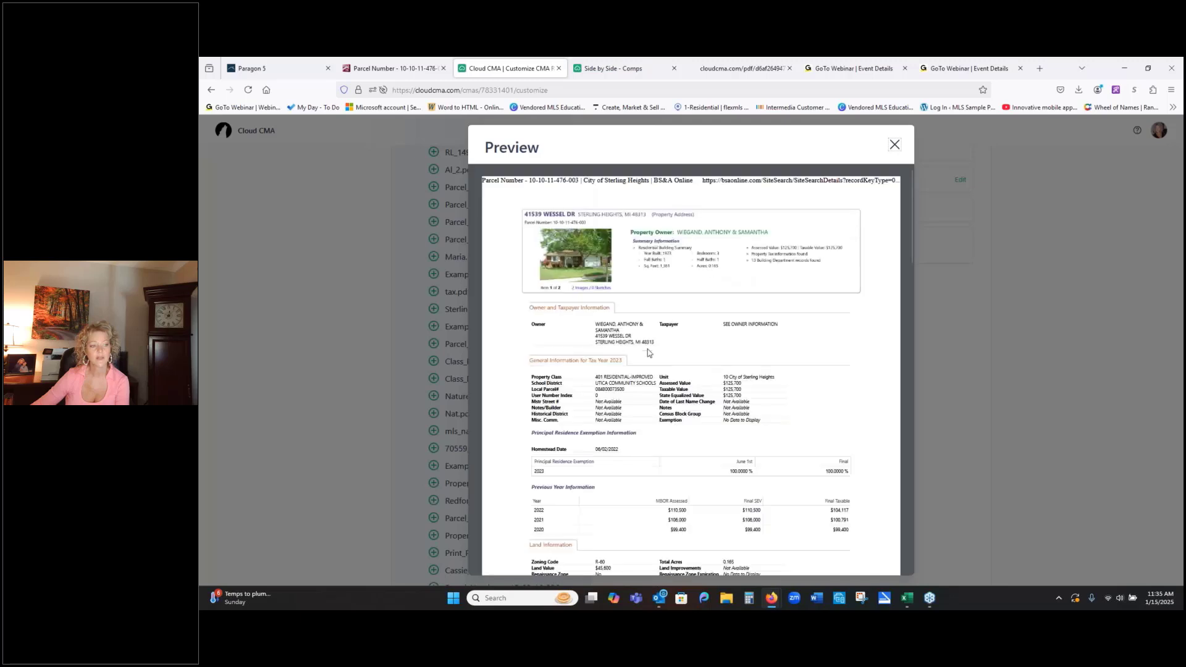
click(894, 145)
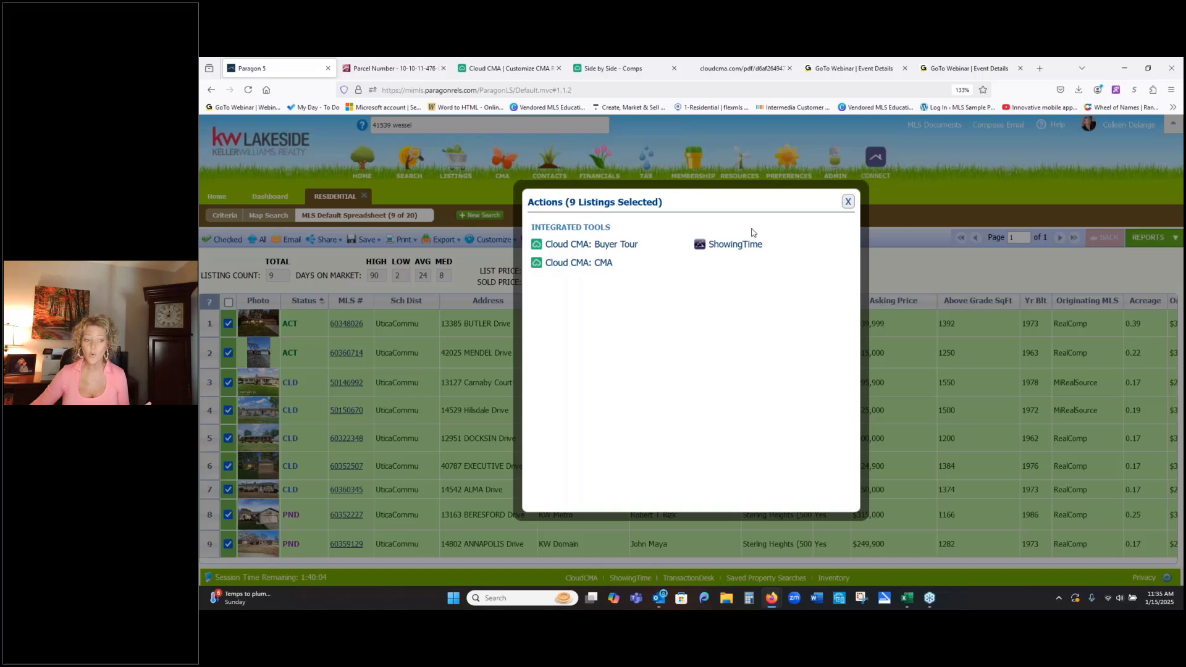
- Switch to Paragon 5, dismiss the Actions window for the selected listings and show the available Resources
click(848, 201)
mouse_move(747, 168)
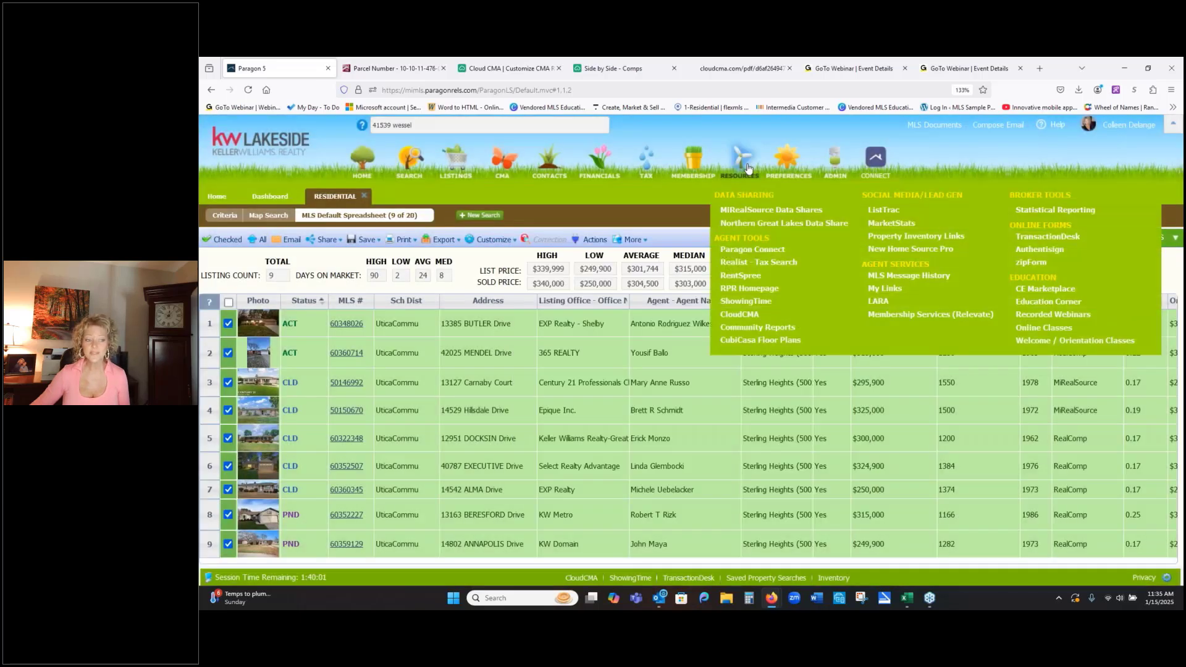